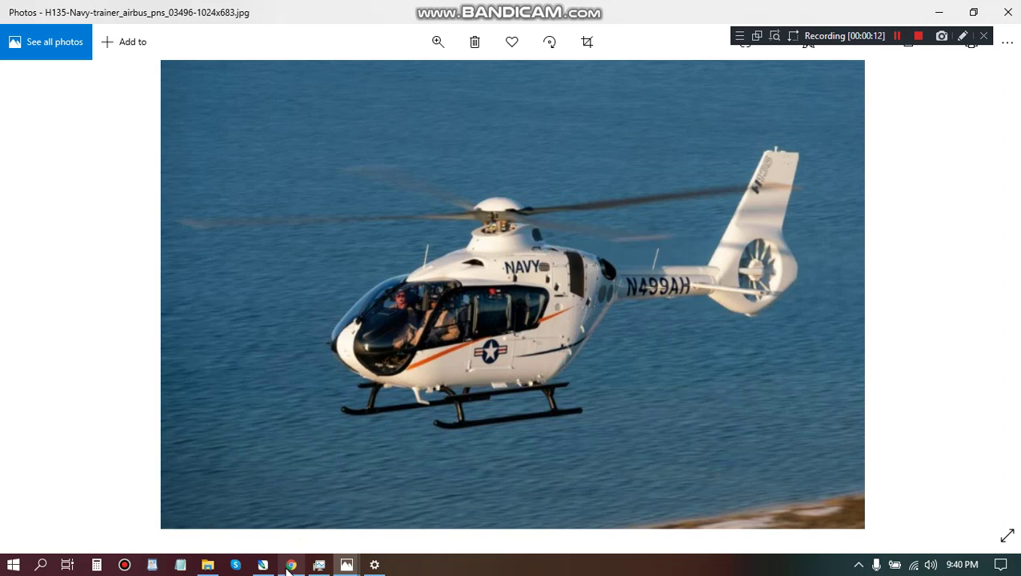
# Step: Switch to File Explorer and open the Eurocopter EC-135 folder containing the model sheets and reference photos
pyautogui.click(205, 566)
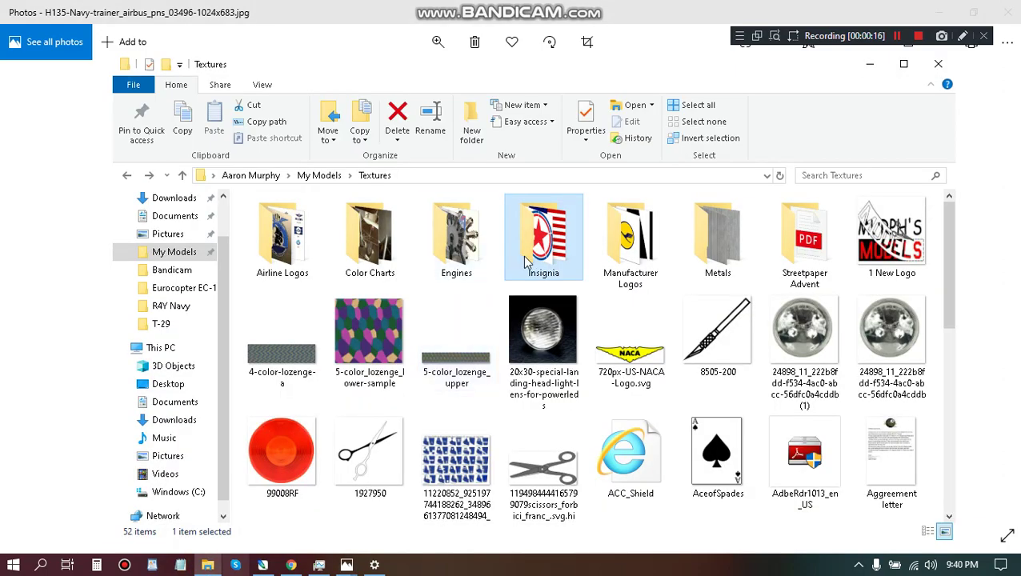
pyautogui.click(174, 253)
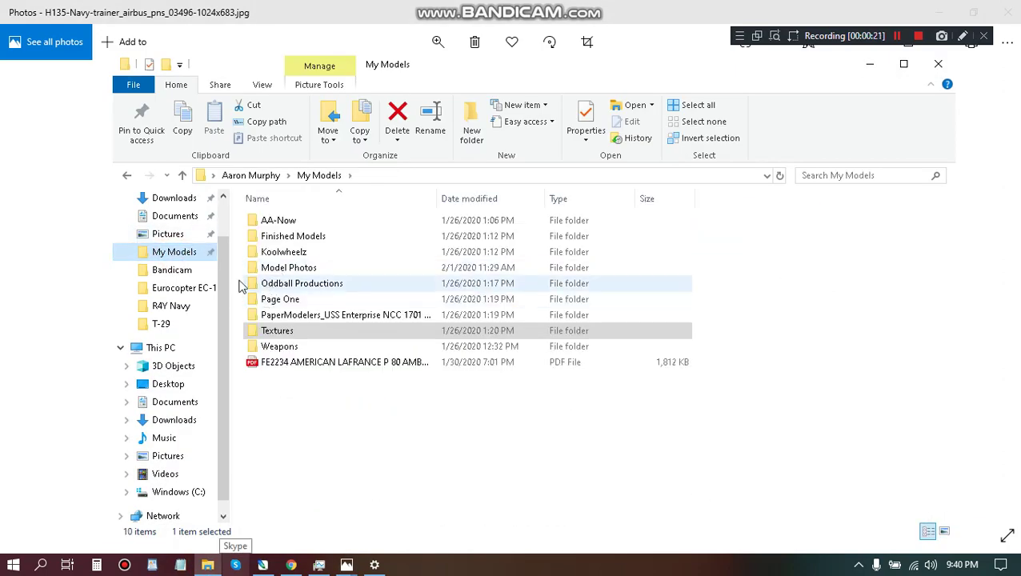
pyautogui.click(200, 288)
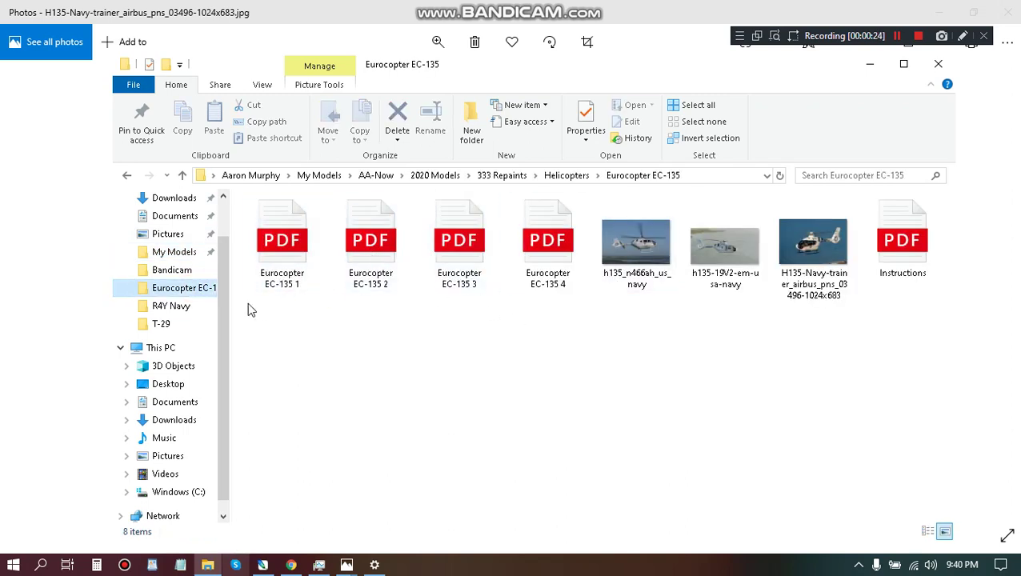
# Step: Switch to Photoshop and examine the window and fuselage parts on the Eurocopter EC-135 1.pdf sheet
pyautogui.click(263, 565)
pyautogui.scroll(-17, 362, 286)
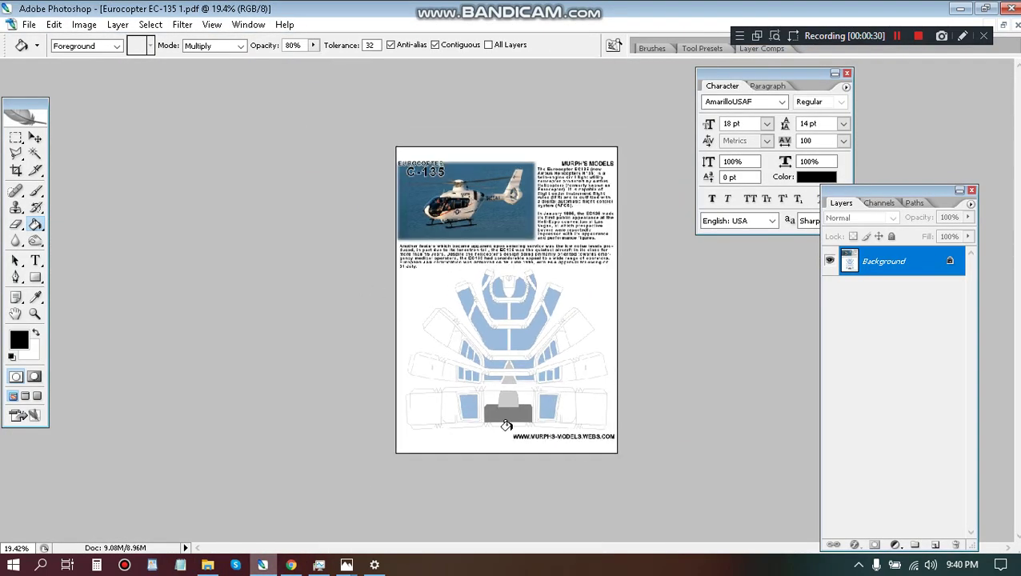
pyautogui.scroll(6, 588, 460)
pyautogui.scroll(10, 552, 512)
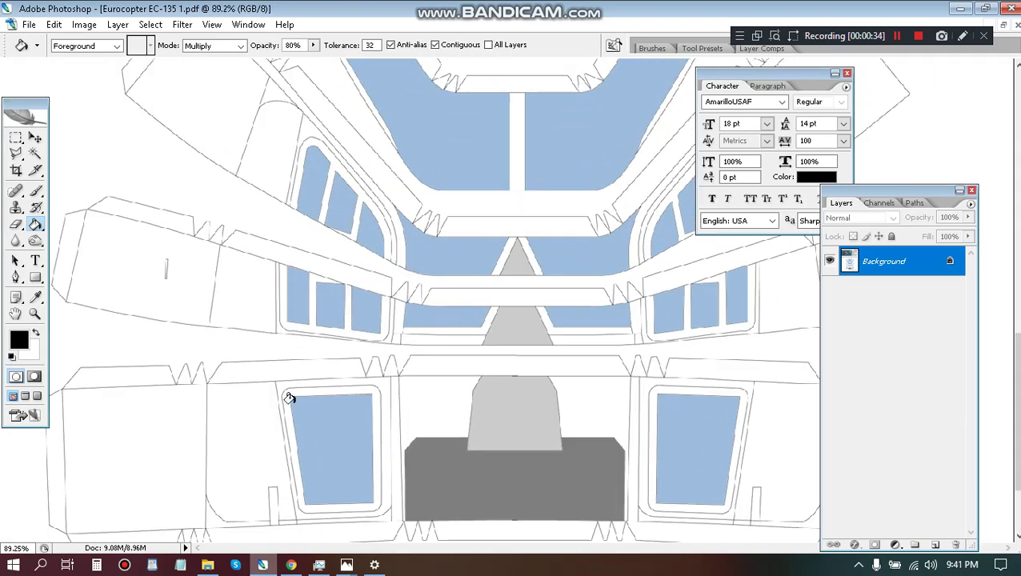
pyautogui.scroll(-13, 264, 440)
pyautogui.scroll(10, 366, 153)
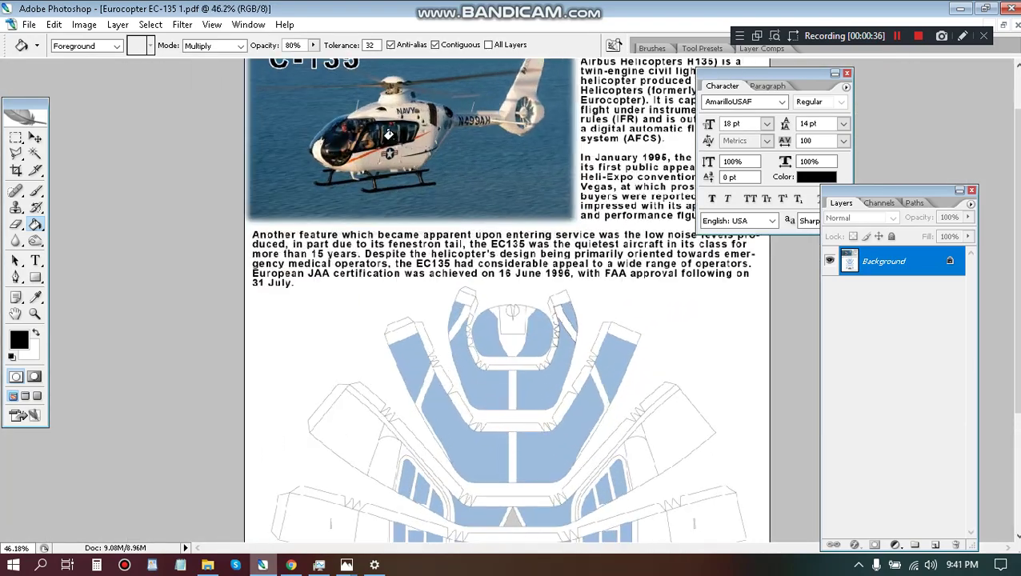
pyautogui.scroll(-6, 349, 136)
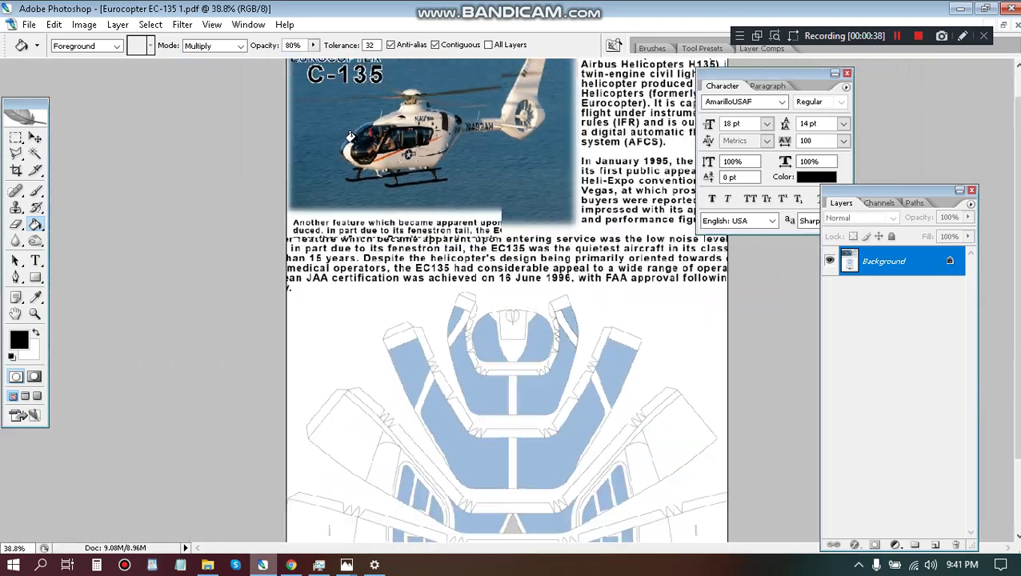
pyautogui.scroll(4, 412, 488)
pyautogui.scroll(8, 325, 463)
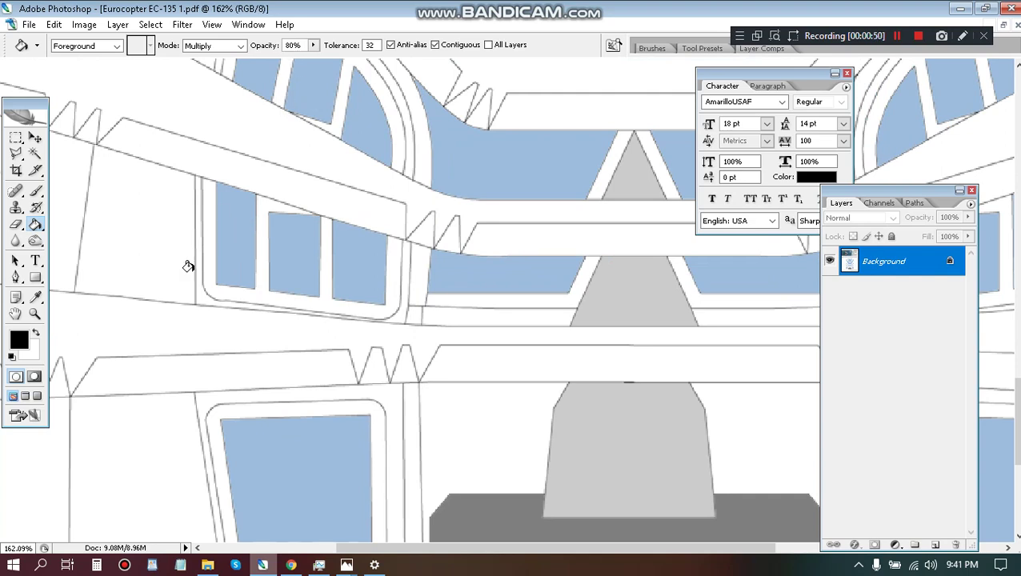
# Step: Fill the frame and outer surround of the lower-left door window with black in Multiply mode at 80% opacity
pyautogui.click(284, 409)
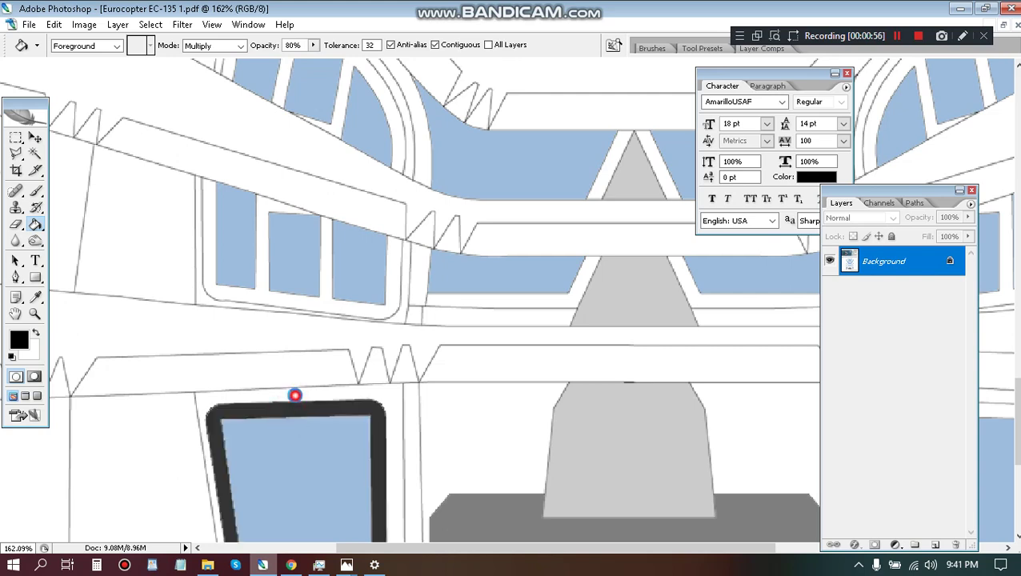
pyautogui.click(294, 395)
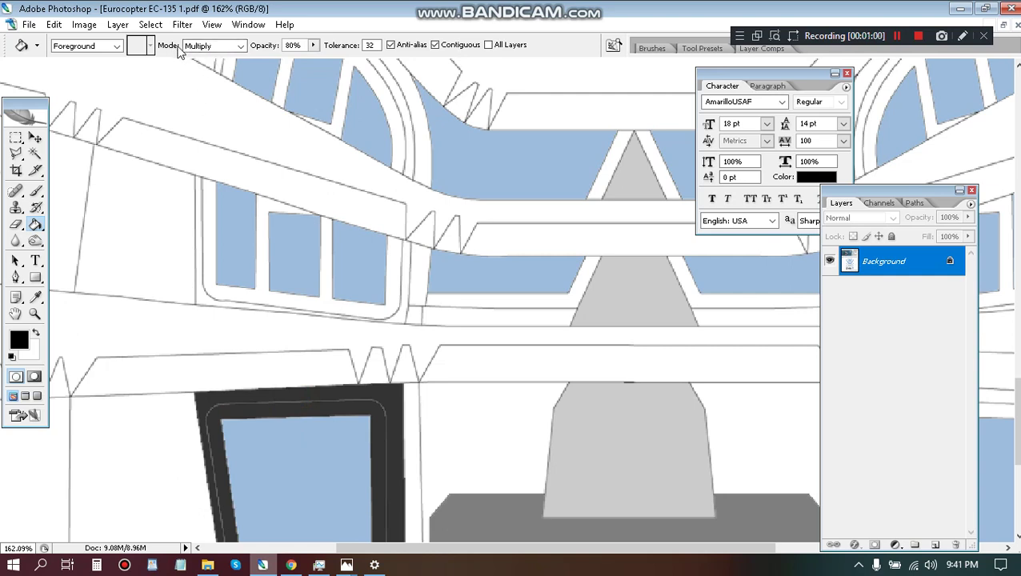
pyautogui.click(240, 46)
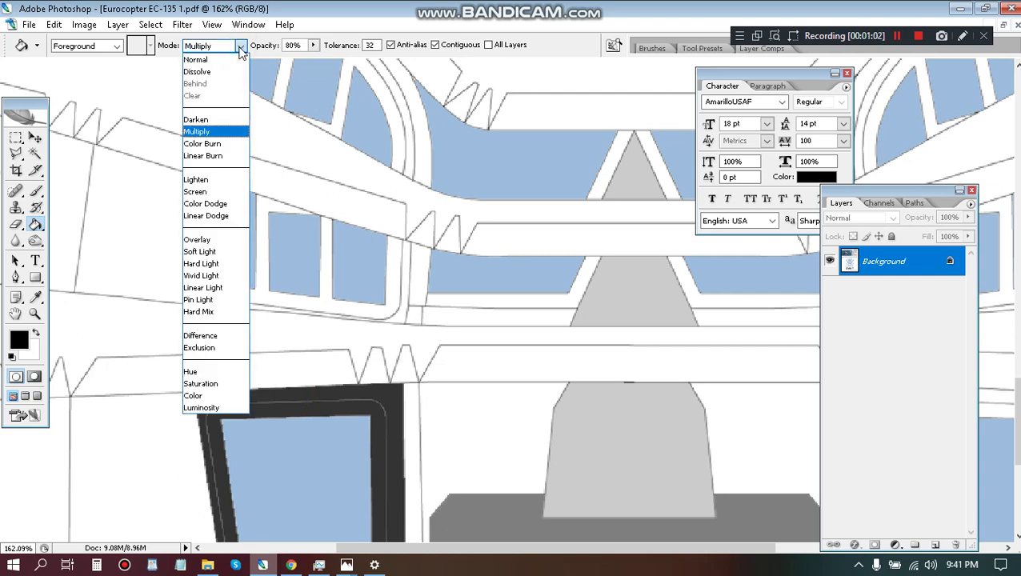
pyautogui.click(240, 46)
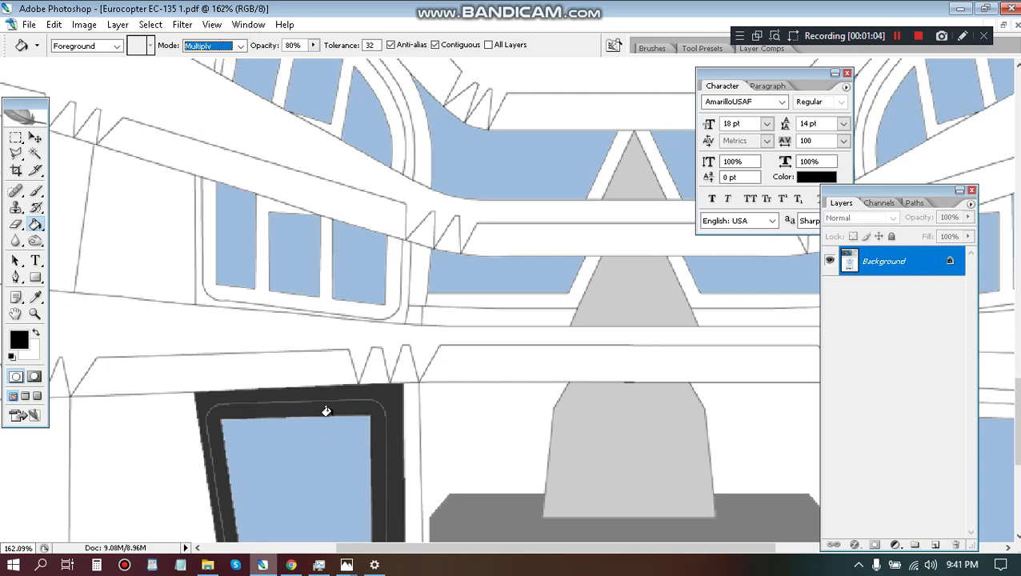
# Step: Fill the frames and outer borders of the two left three-pane window sections above the door with the same translucent black
pyautogui.click(397, 321)
pyautogui.click(373, 314)
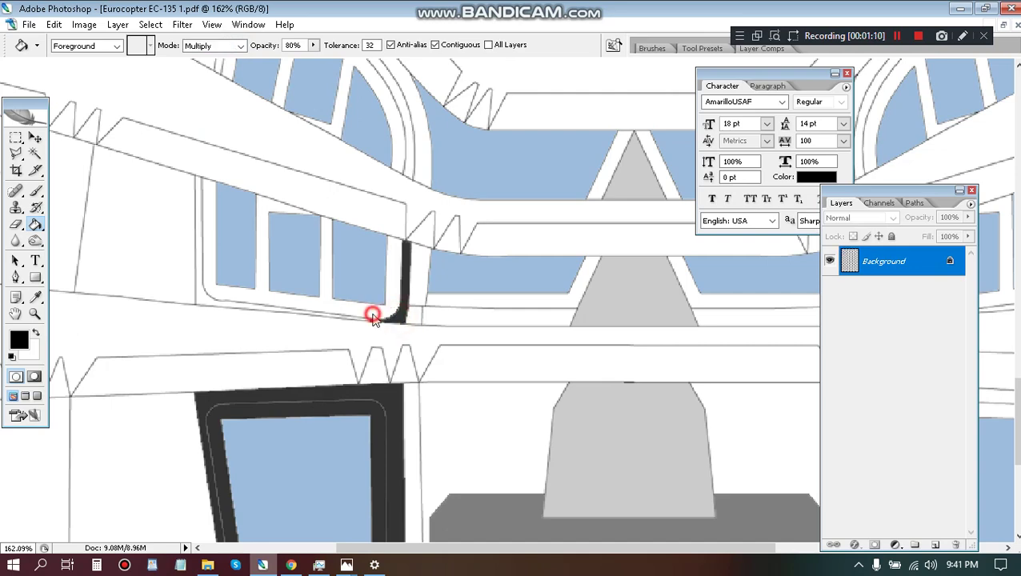
pyautogui.click(333, 131)
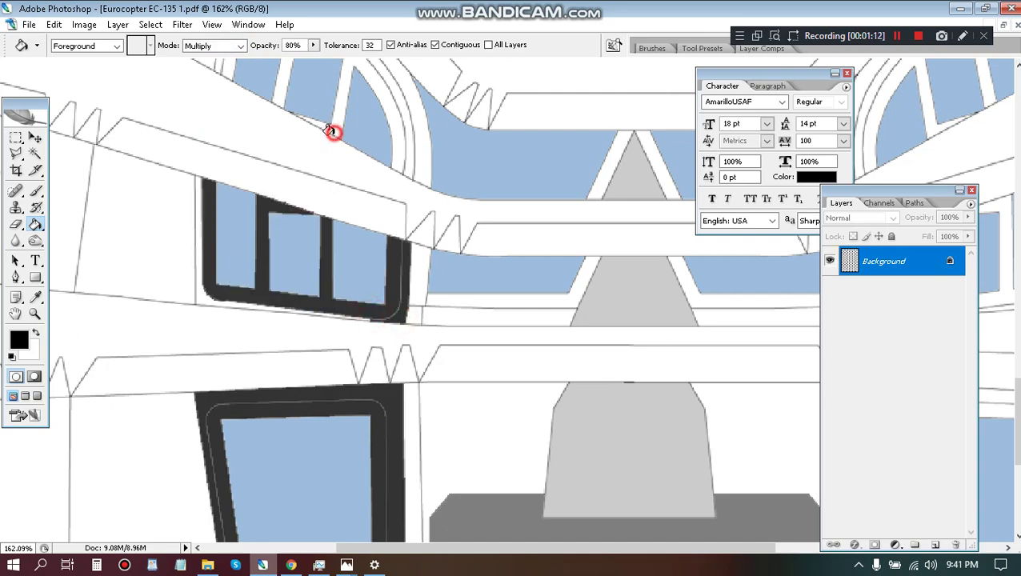
pyautogui.moveTo(374, 98); pyautogui.dragTo(354, 256)
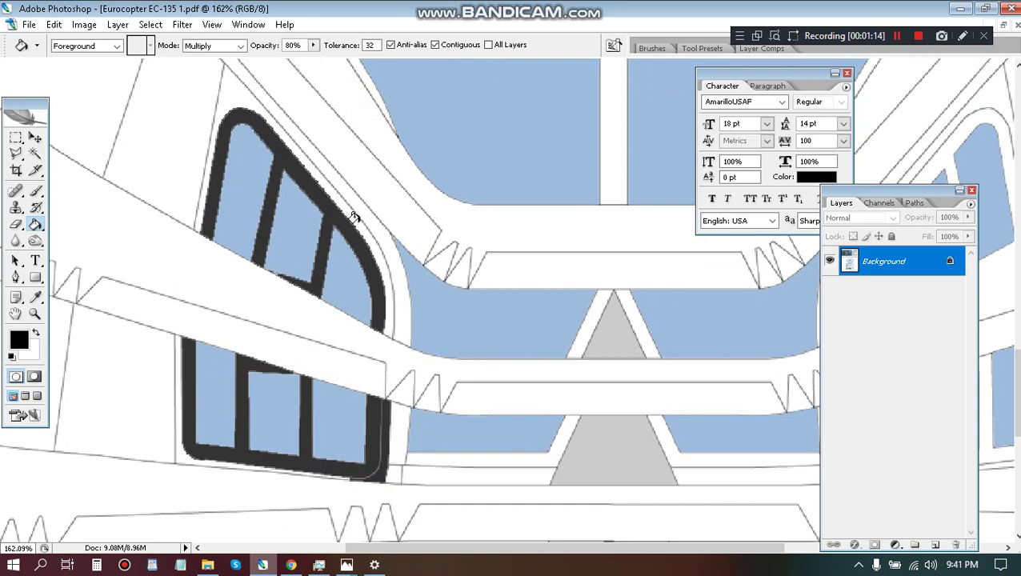
pyautogui.keyDown('alt'); pyautogui.scroll(-3, 394, 183); pyautogui.keyUp('alt')
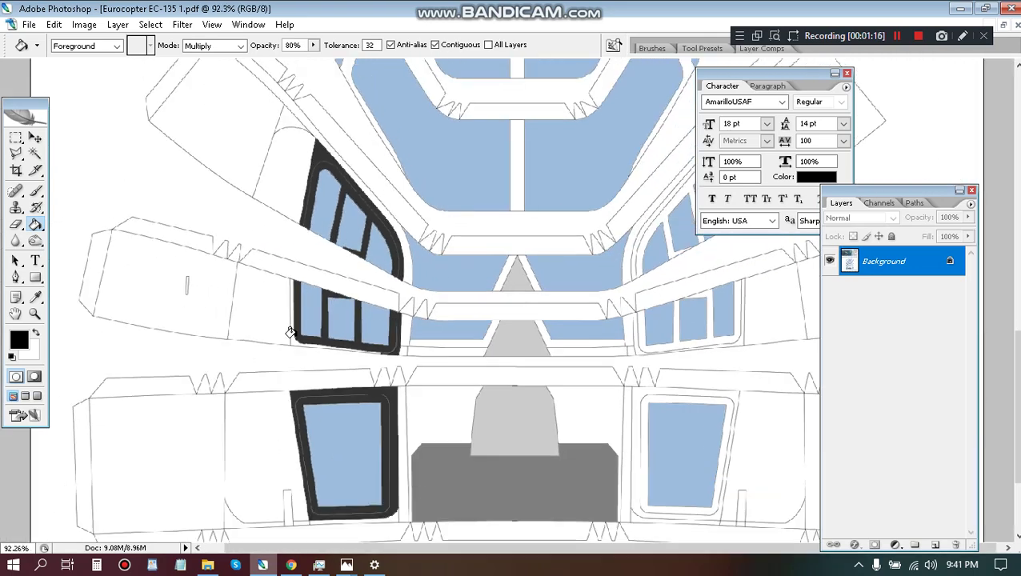
pyautogui.keyDown('alt'); pyautogui.scroll(2, 232, 349); pyautogui.keyUp('alt')
pyautogui.click(240, 350)
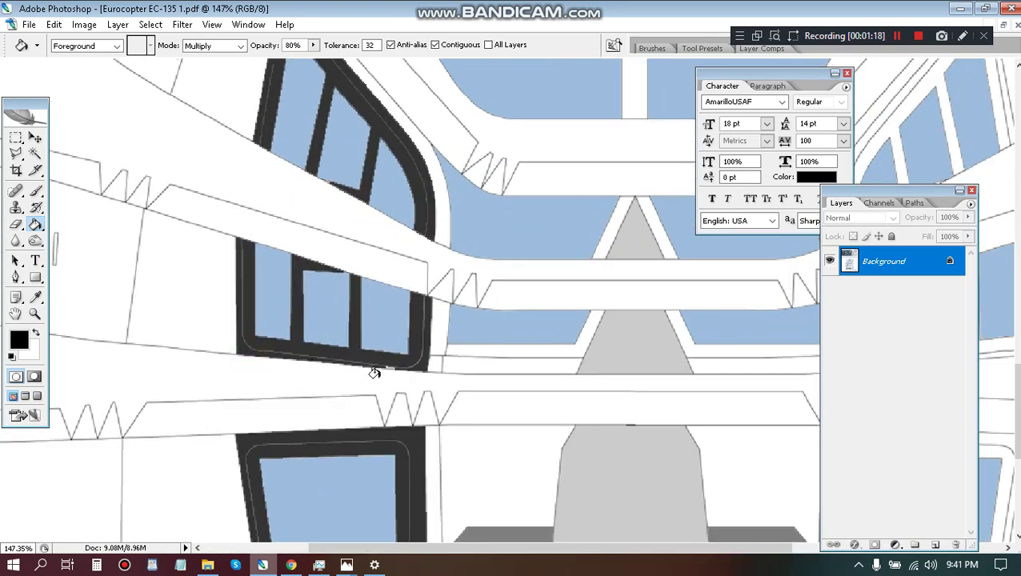
# Step: Paint over the white gap on the lower edge of the middle-left window border with a size 2 black brush at 80% opacity
pyautogui.keyDown('alt'); pyautogui.scroll(2, 387, 366); pyautogui.keyUp('alt')
pyautogui.keyDown('alt'); pyautogui.scroll(4, 387, 358); pyautogui.keyUp('alt')
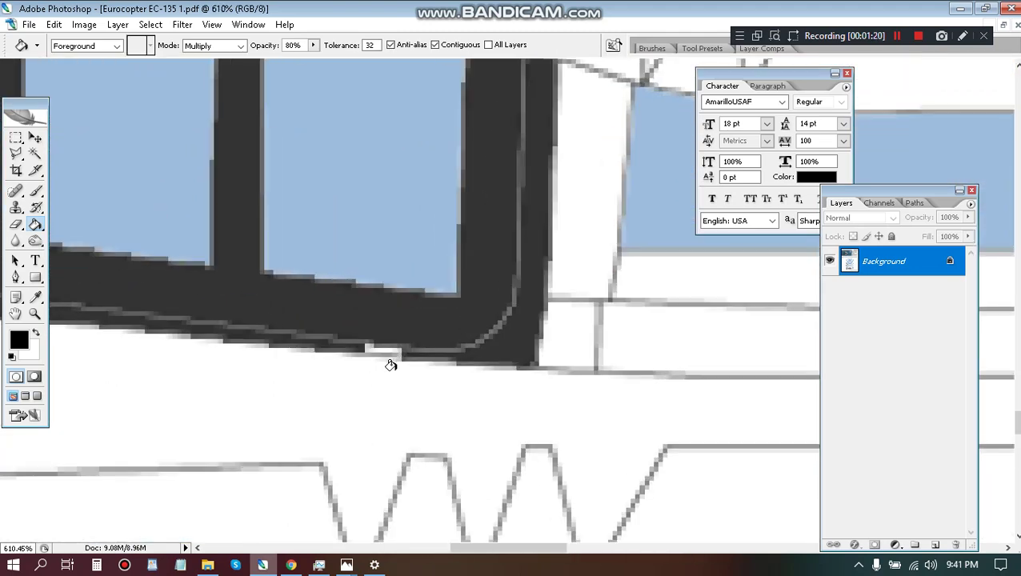
pyautogui.press('b')
pyautogui.keyDown('alt'); pyautogui.scroll(1, 391, 360); pyautogui.keyUp('alt')
pyautogui.press('[')
pyautogui.press('[')
pyautogui.press('[')
pyautogui.press('[')
pyautogui.press('[')
pyautogui.press('[')
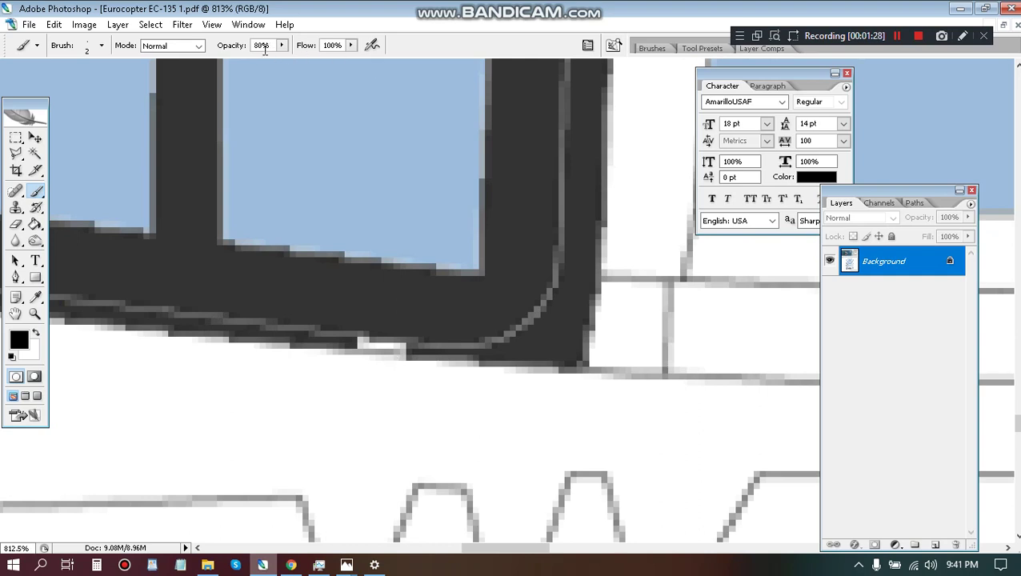
pyautogui.keyDown('alt'); pyautogui.scroll(2, 388, 320); pyautogui.keyUp('alt')
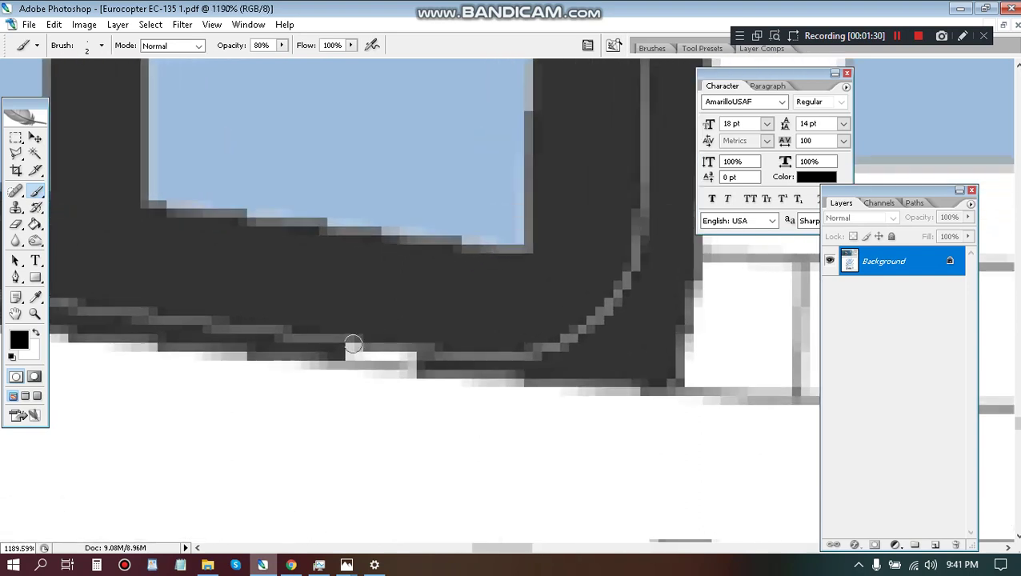
pyautogui.keyDown('shift'); pyautogui.click(416, 353); pyautogui.keyUp('shift')
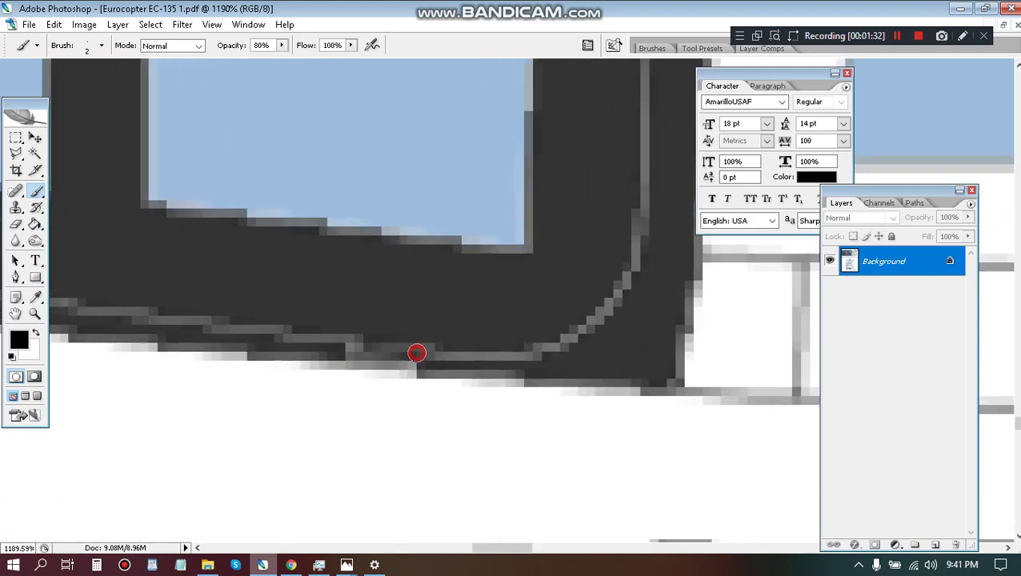
pyautogui.keyDown('shift'); pyautogui.click(346, 349); pyautogui.keyUp('shift')
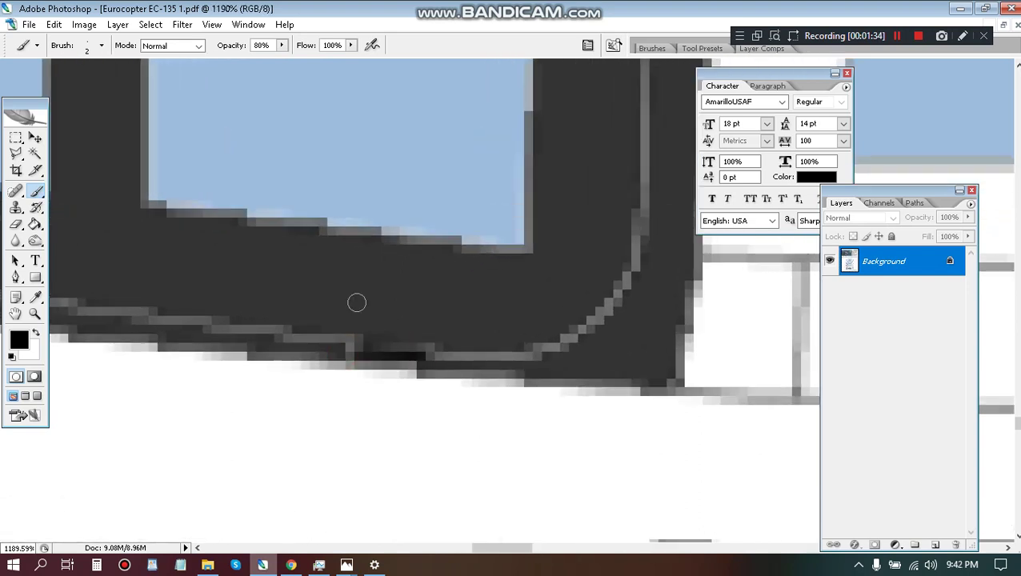
# Step: Review the darkened left window frames and examine the H135 Navy trainer reference photo for its paint scheme
pyautogui.keyDown('alt'); pyautogui.scroll(-10, 361, 307); pyautogui.keyUp('alt')
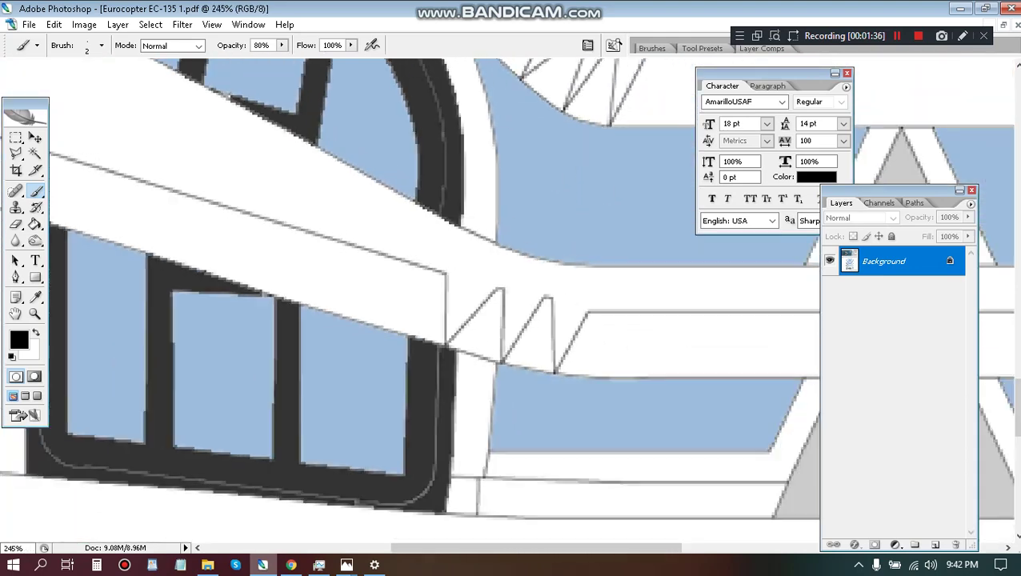
pyautogui.keyDown('alt'); pyautogui.scroll(-5, 361, 307); pyautogui.keyUp('alt')
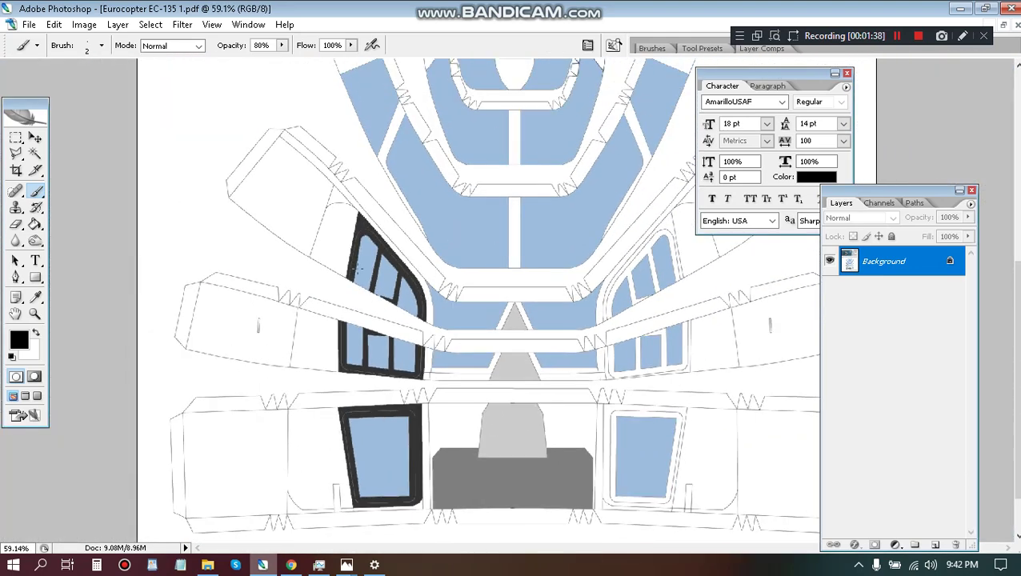
pyautogui.moveTo(310, 425); pyautogui.dragTo(316, 196)
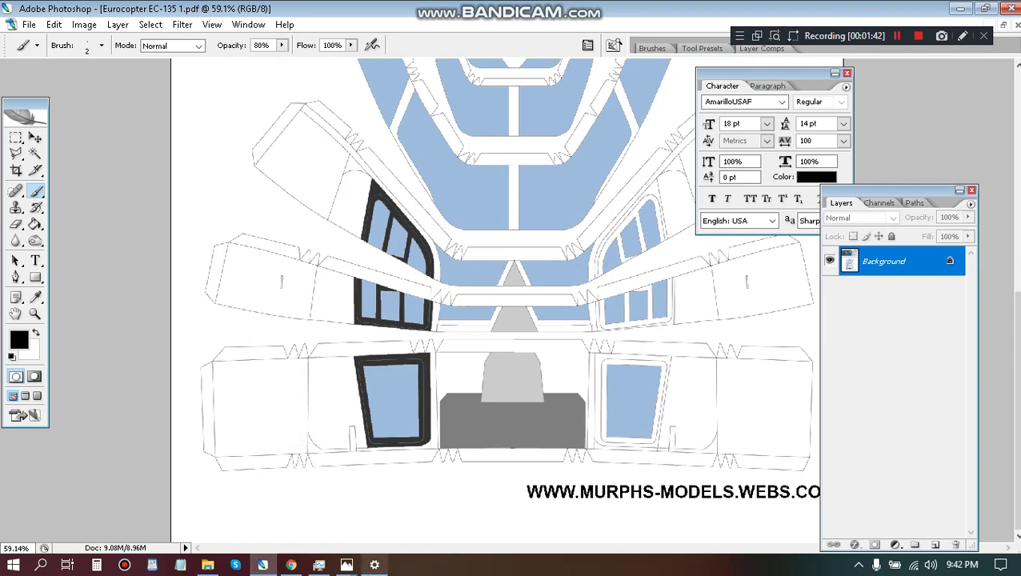
pyautogui.click(345, 565)
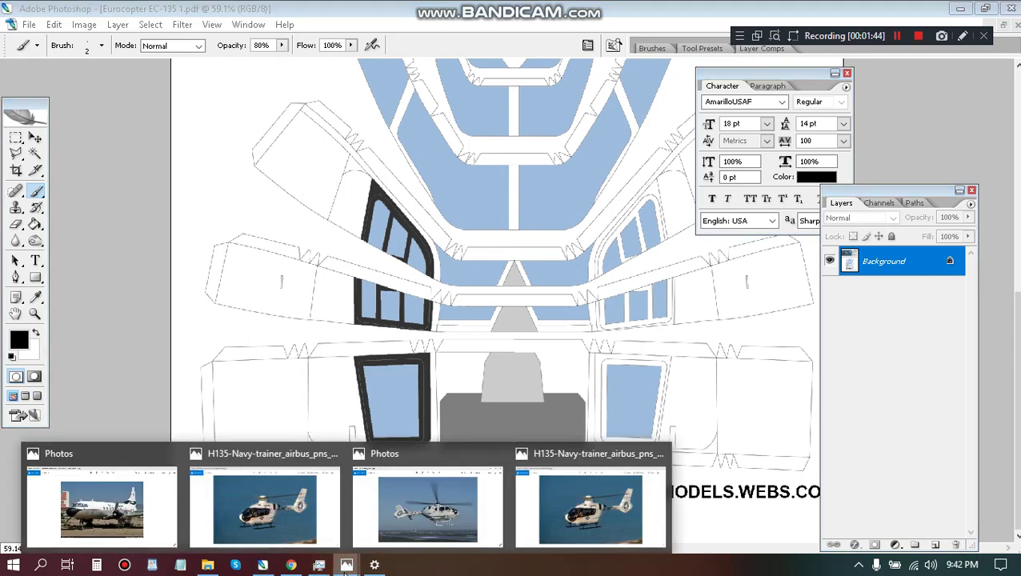
pyautogui.click(290, 519)
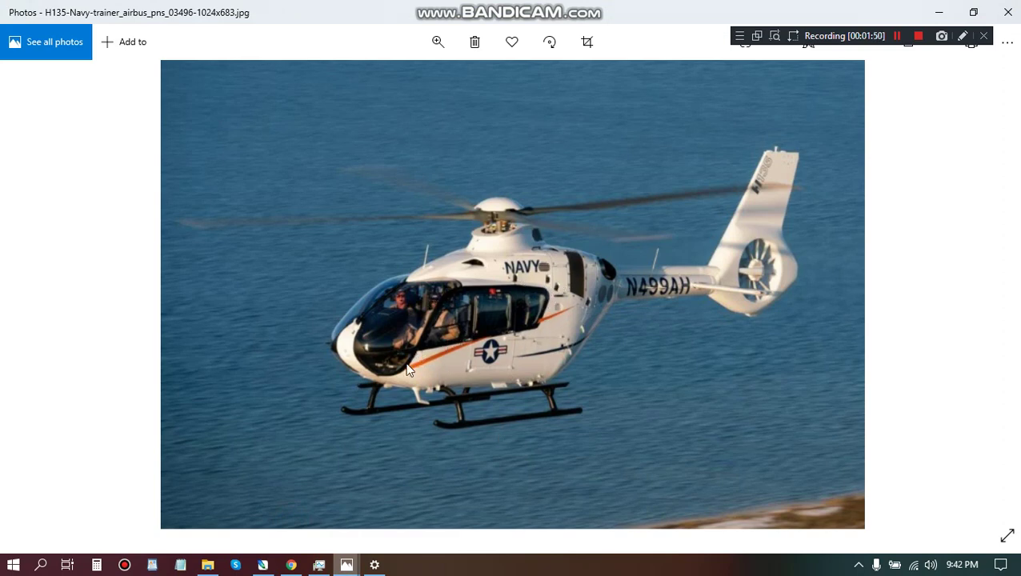
pyautogui.click(291, 564)
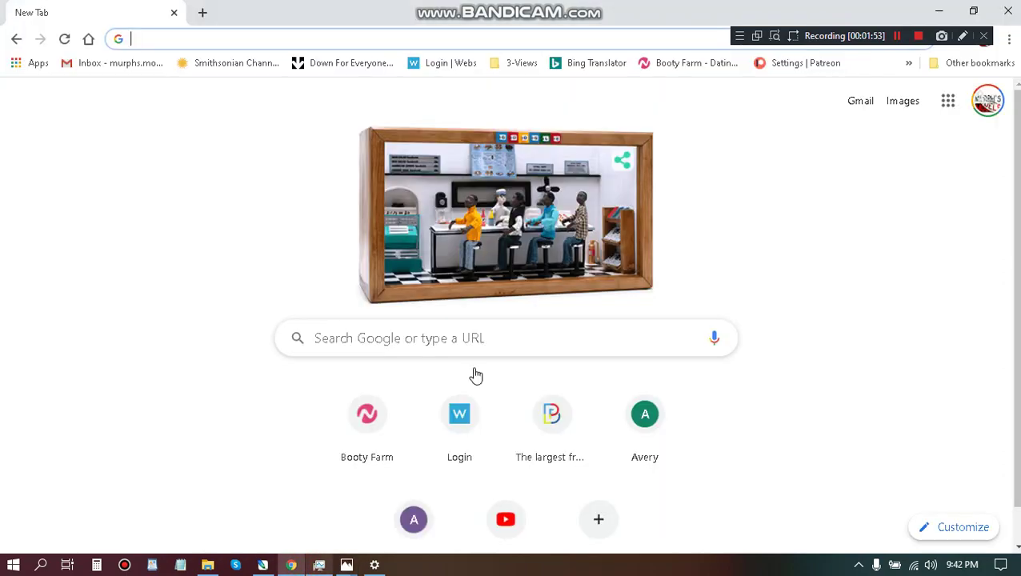
pyautogui.click(262, 565)
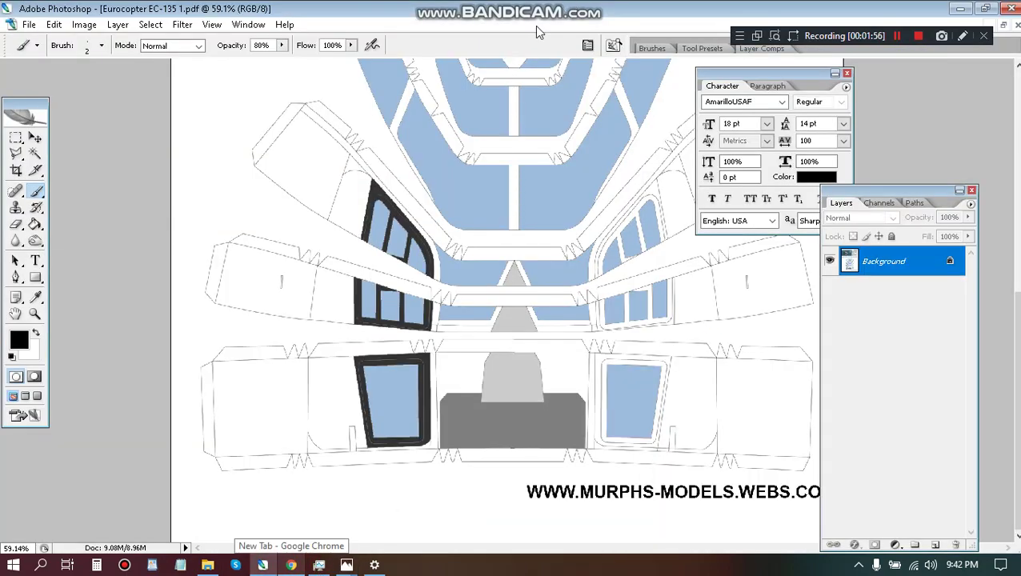
# Step: Fill the nose section's left strut, two center posts, both small upper struts and central nose panel with black, Multiply, 80% opacity
pyautogui.moveTo(470, 133); pyautogui.dragTo(427, 278)
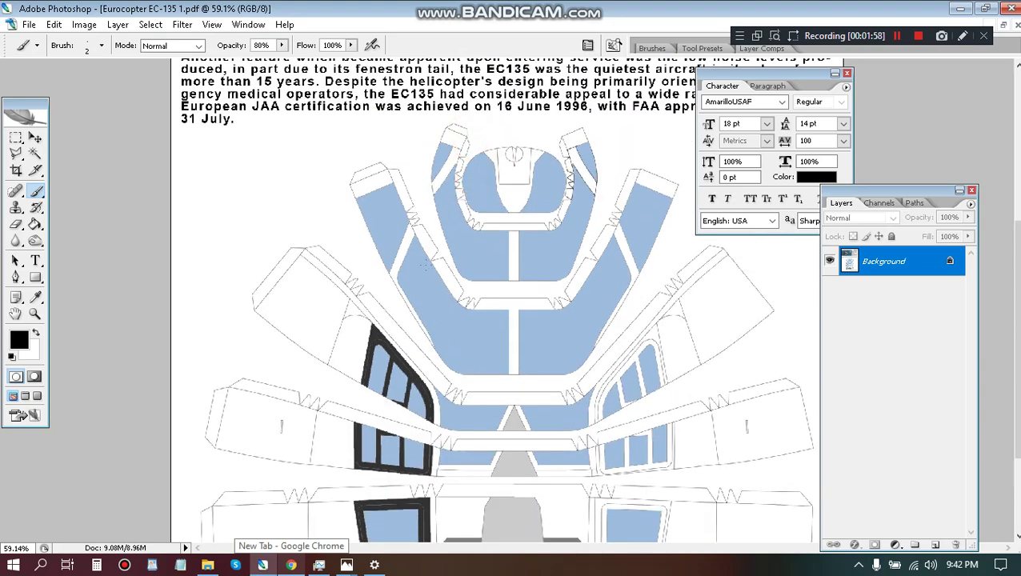
pyautogui.press('g')
pyautogui.scroll(3, 362, 200)
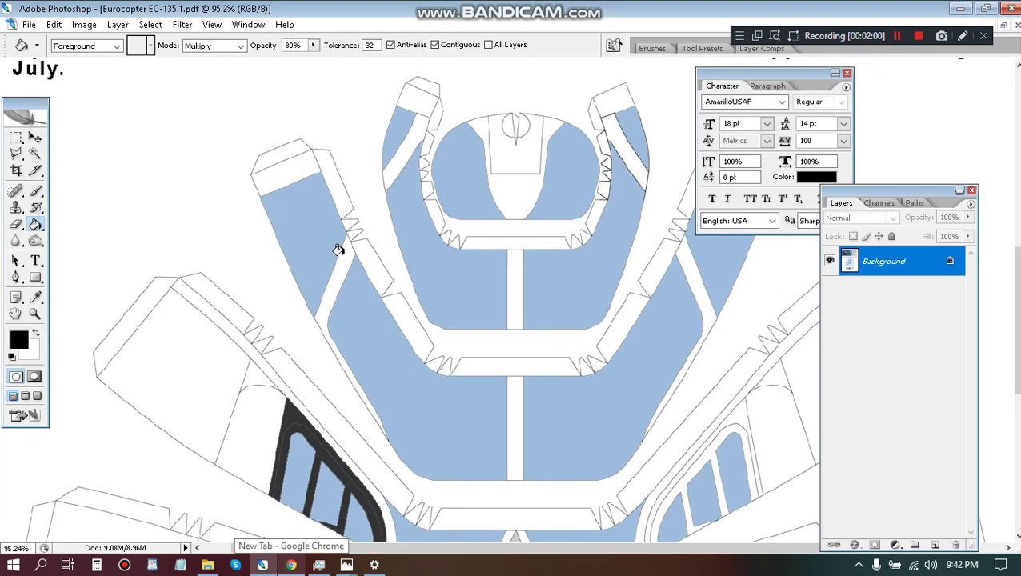
pyautogui.click(338, 249)
pyautogui.click(513, 389)
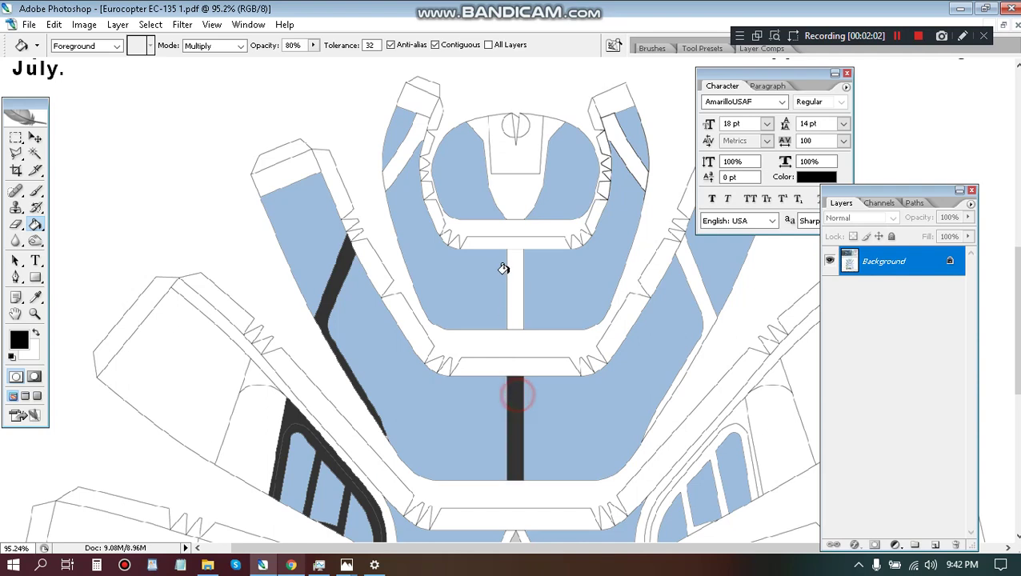
pyautogui.click(506, 269)
pyautogui.click(397, 162)
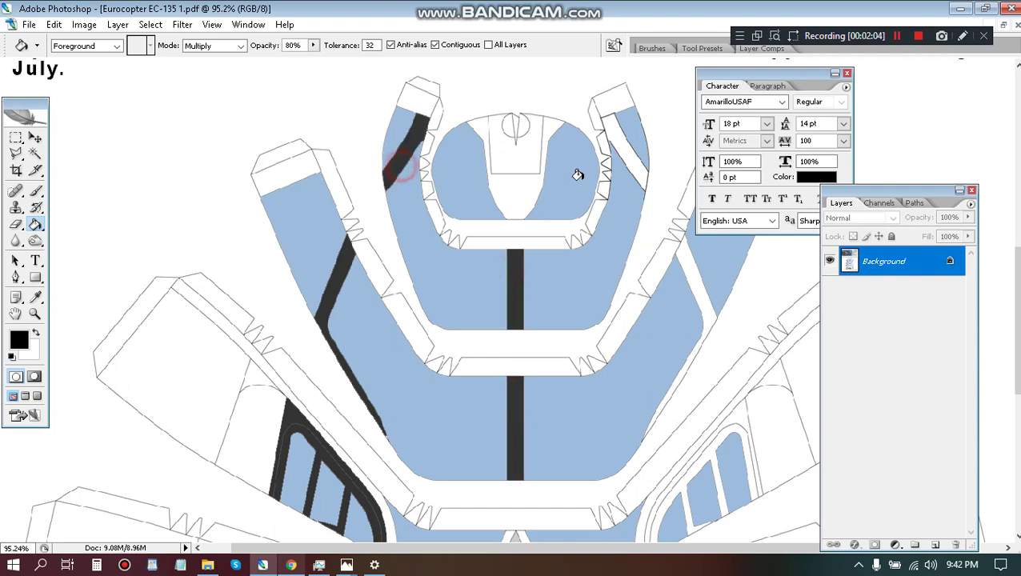
pyautogui.click(635, 165)
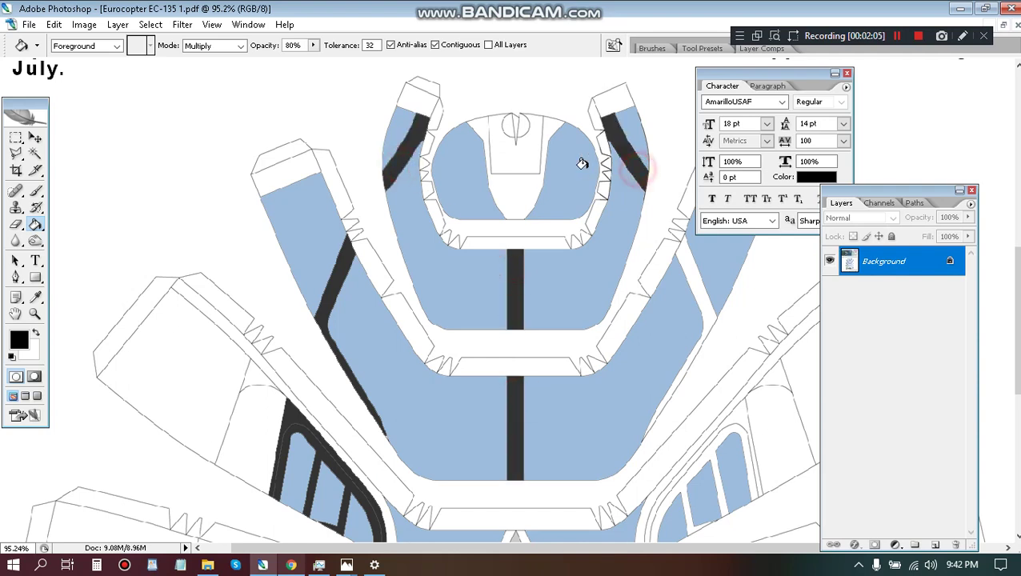
pyautogui.click(523, 196)
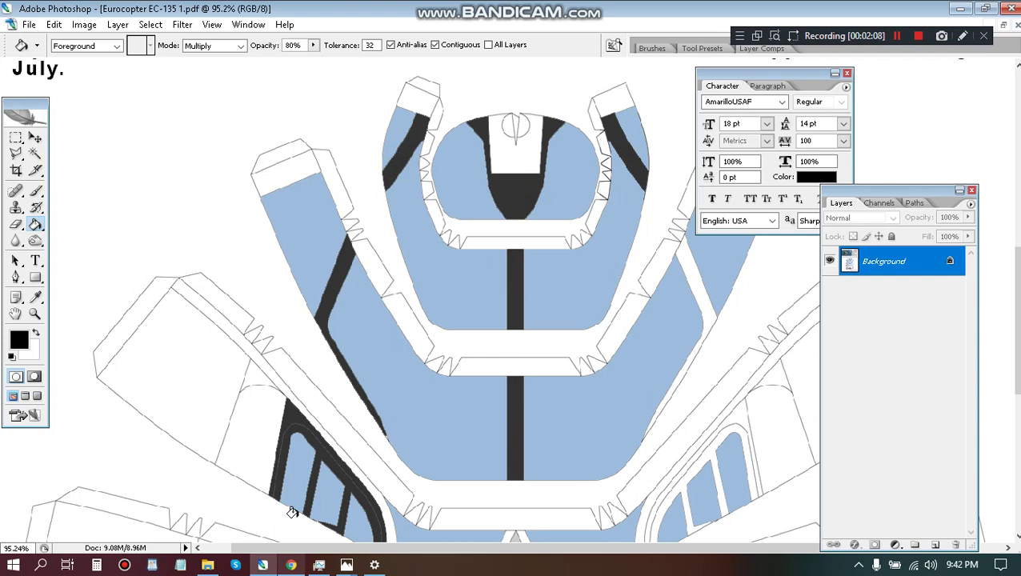
# Step: Close the surplus reference photo windows and examine the nose paint in the remaining H135 Navy trainer photo
pyautogui.click(346, 564)
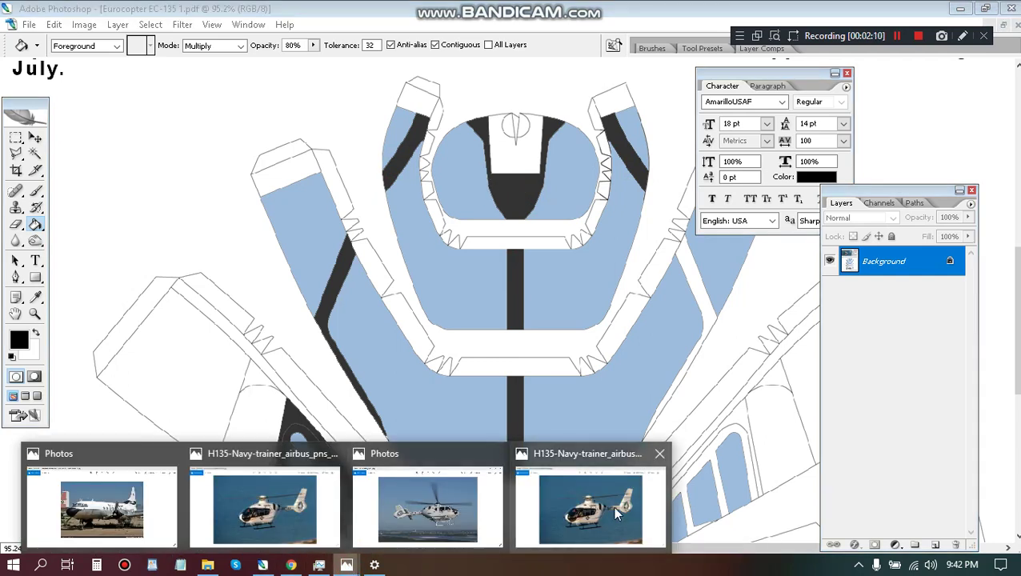
pyautogui.click(659, 454)
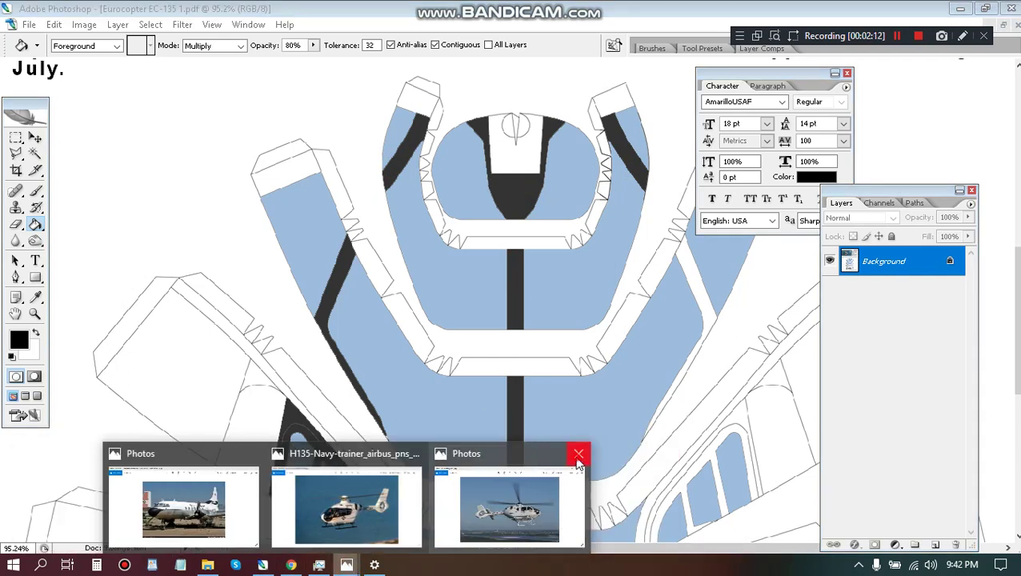
pyautogui.click(579, 456)
pyautogui.click(332, 453)
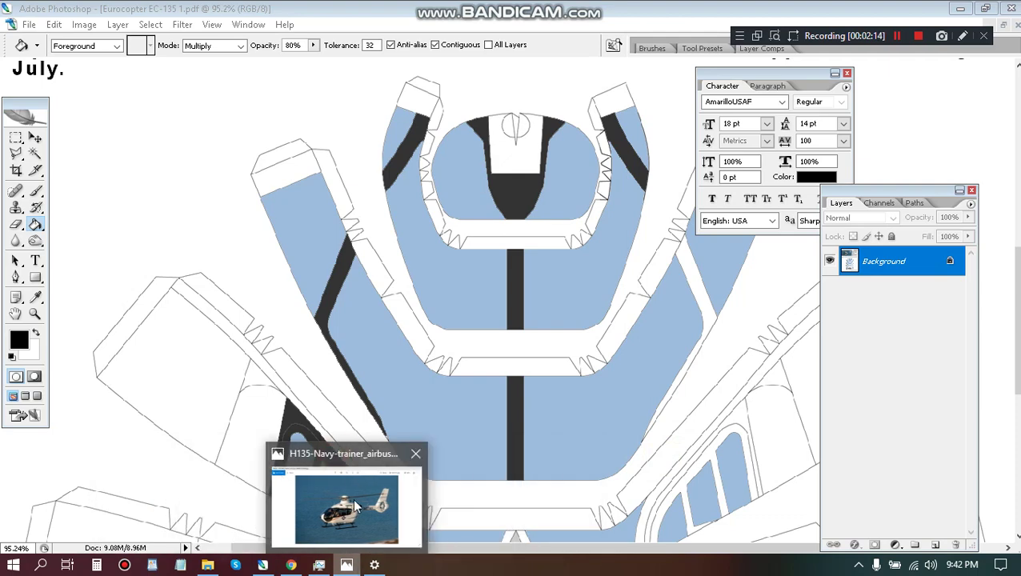
pyautogui.click(352, 503)
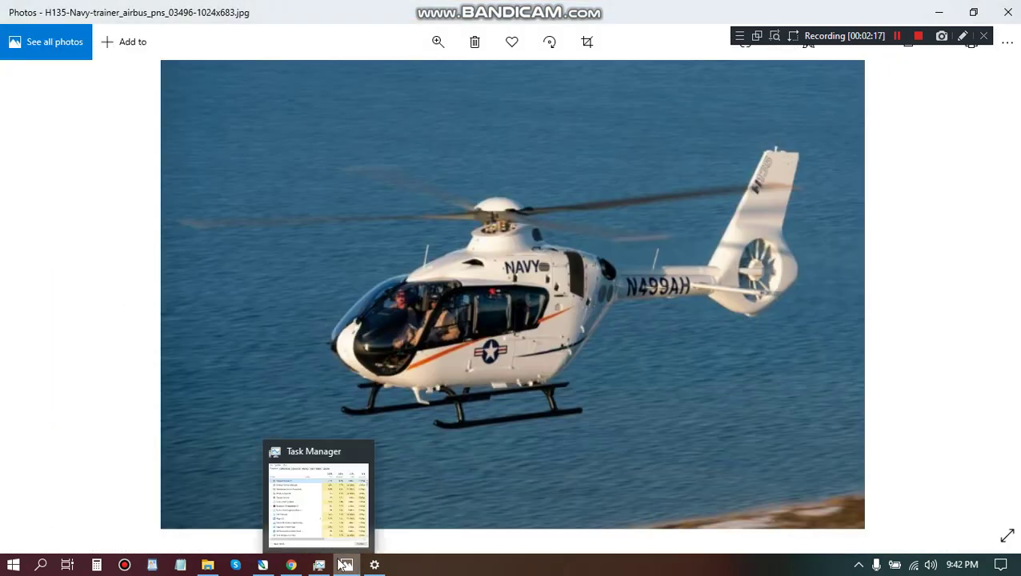
pyautogui.click(292, 566)
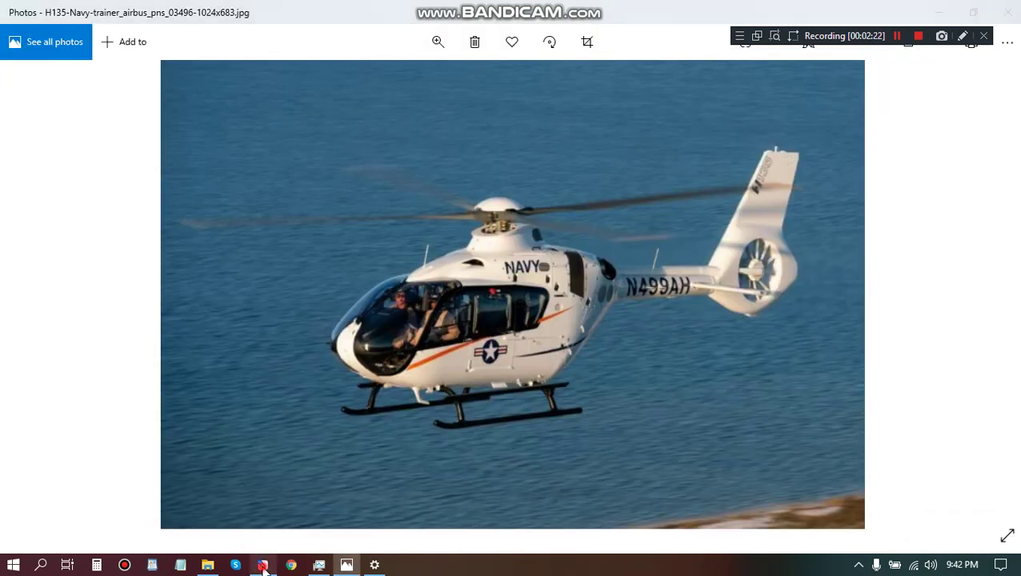
pyautogui.click(262, 565)
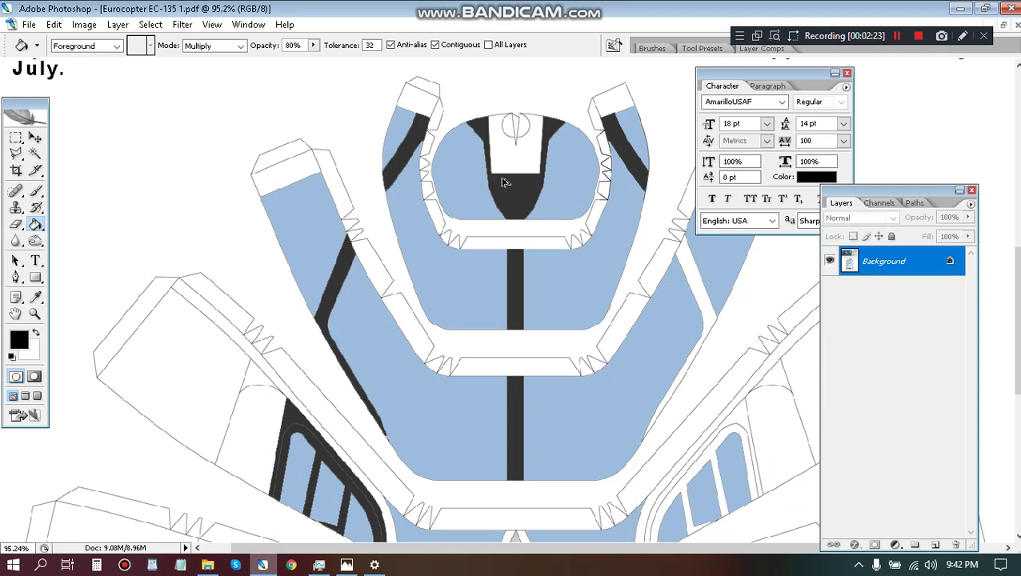
# Step: Undo the black fill on the central nose panel and recheck the nose against the H135 Navy trainer photo
pyautogui.hotkey('ctrl', 'z')
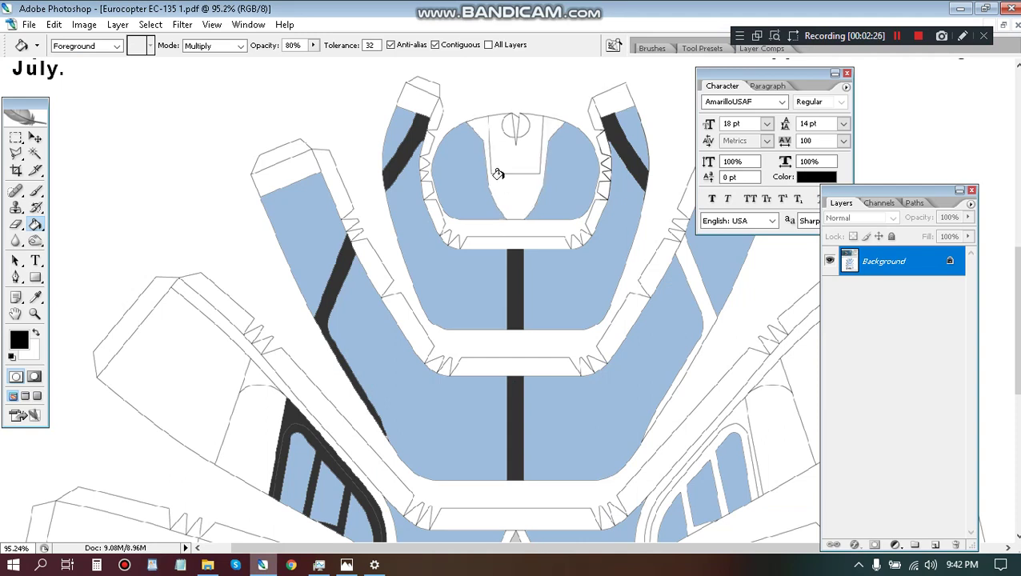
pyautogui.click(348, 565)
pyautogui.click(348, 566)
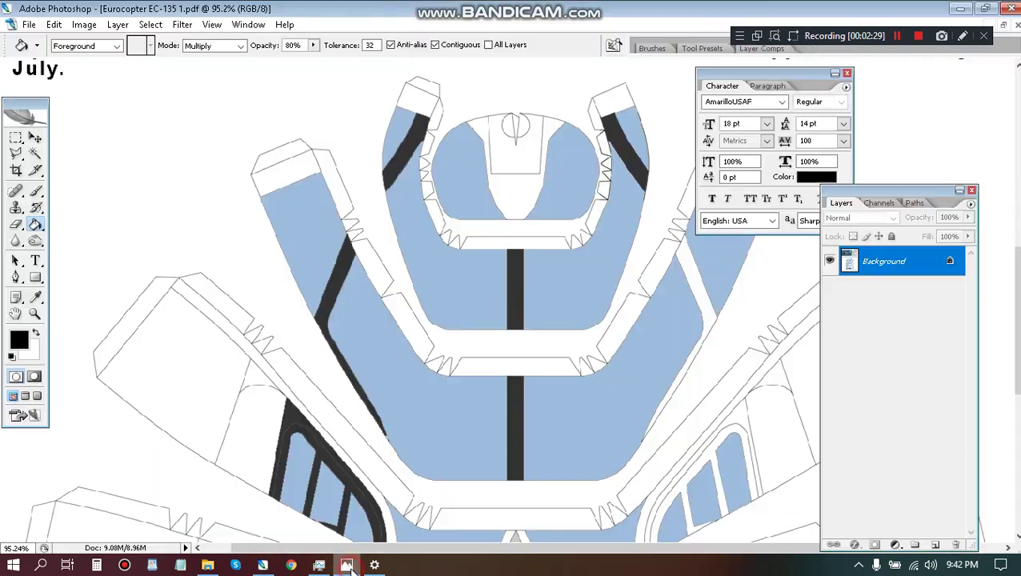
pyautogui.click(348, 565)
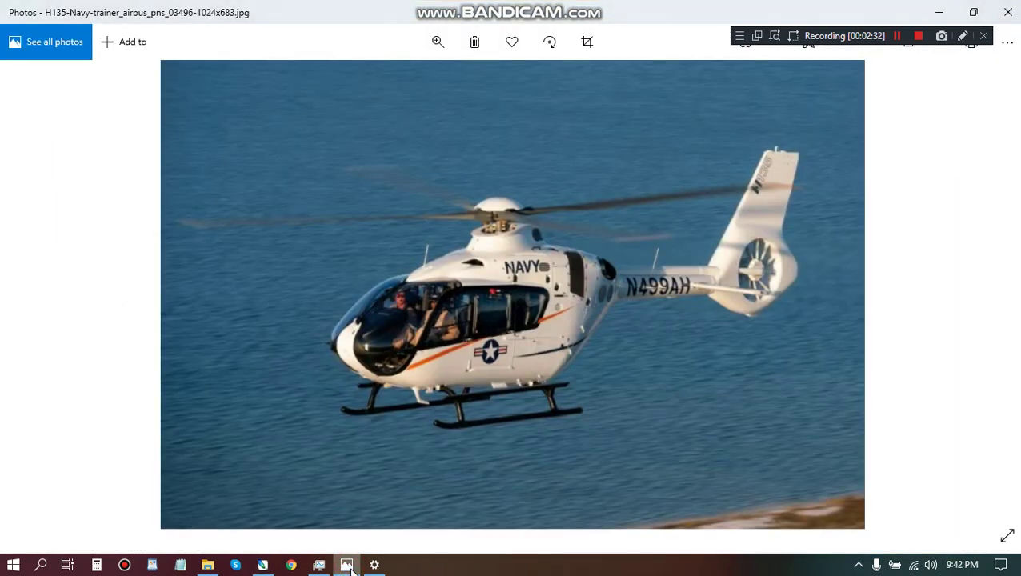
pyautogui.click(349, 566)
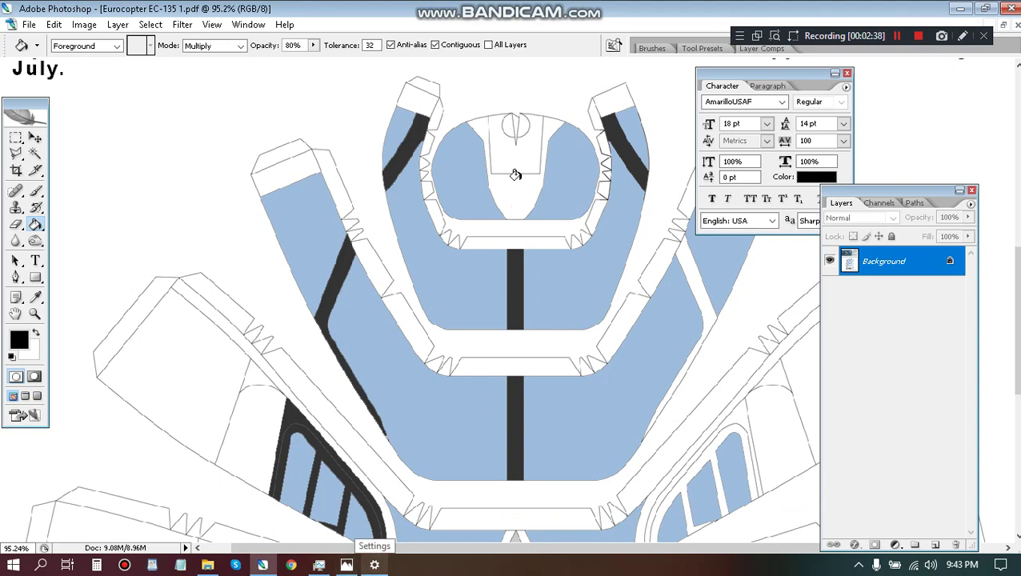
# Step: Select the white central nose panel together with its inner rectangle using the Magic Wand at tolerance 32
pyautogui.scroll(5, 515, 175)
pyautogui.press('w')
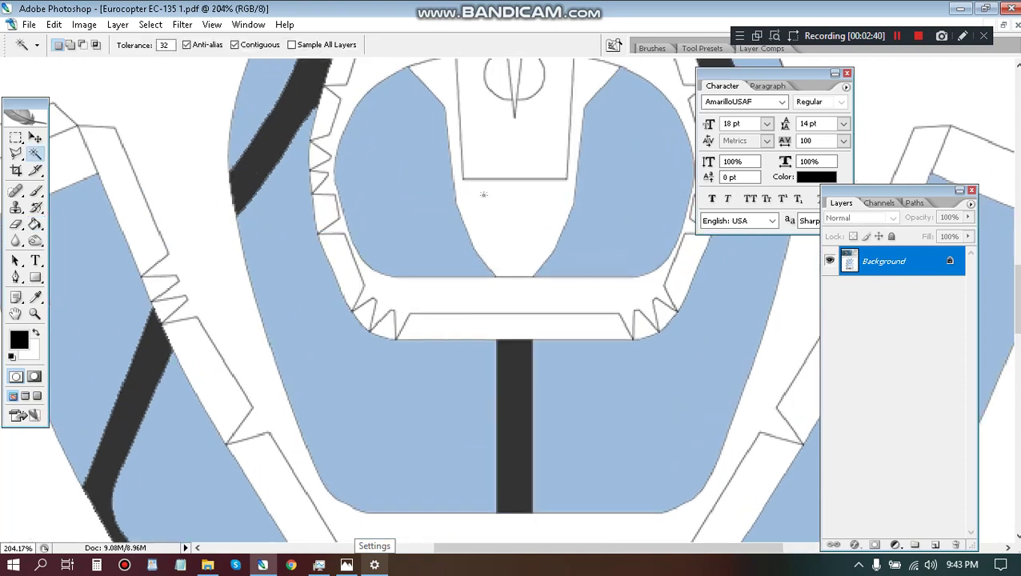
pyautogui.click(487, 210)
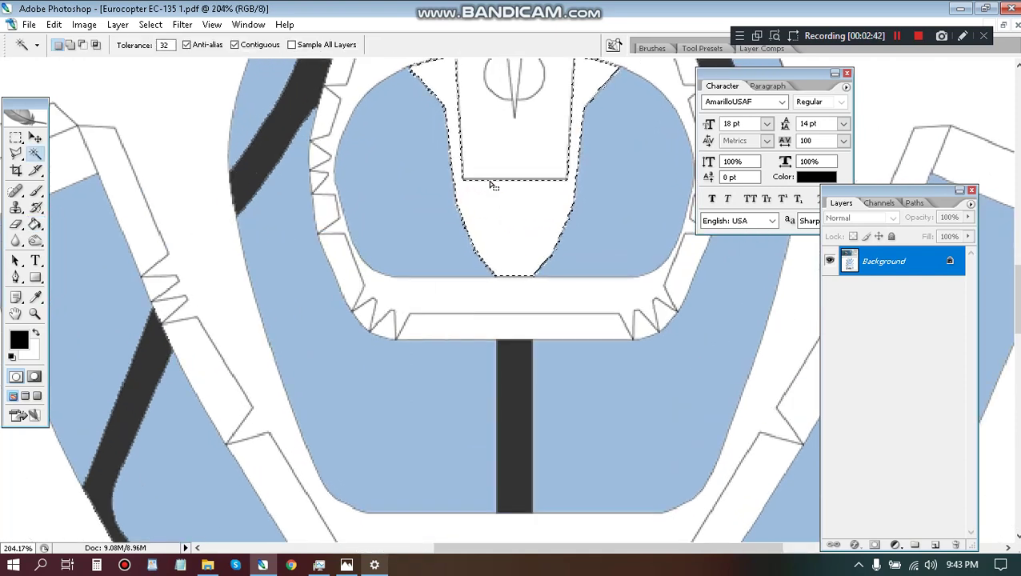
pyautogui.press('shift')
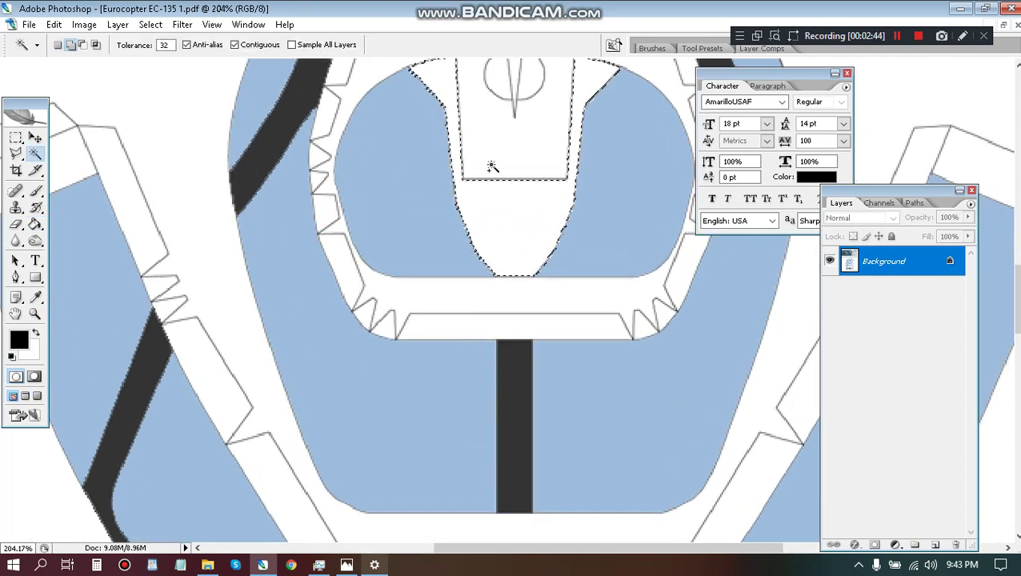
pyautogui.keyDown('shift'); pyautogui.click(491, 167); pyautogui.keyUp('shift')
pyautogui.moveTo(527, 155); pyautogui.dragTo(488, 235)
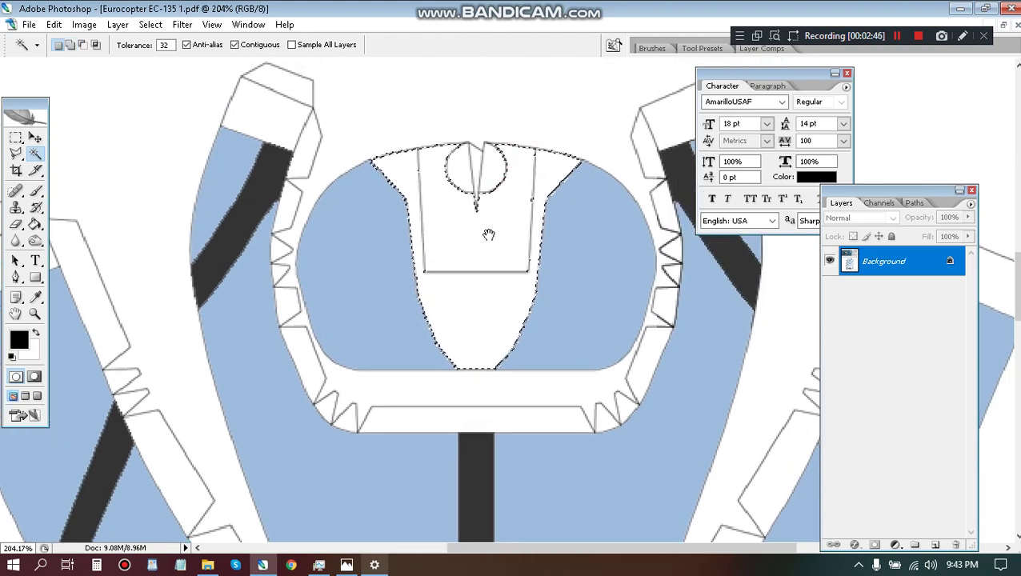
pyautogui.scroll(3, 516, 216)
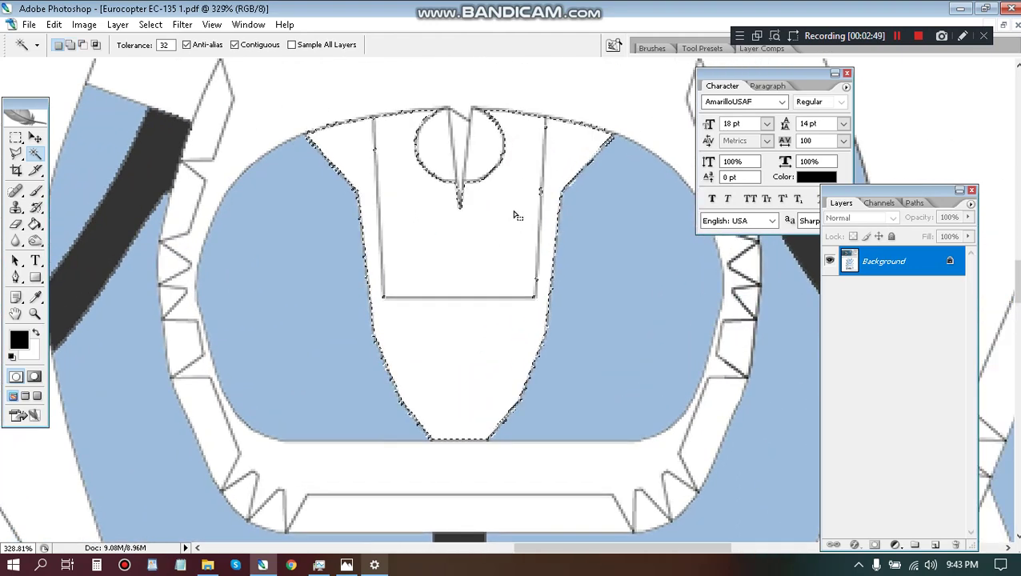
# Step: Expand the central nose panel selection by 1 pixel
pyautogui.click(150, 25)
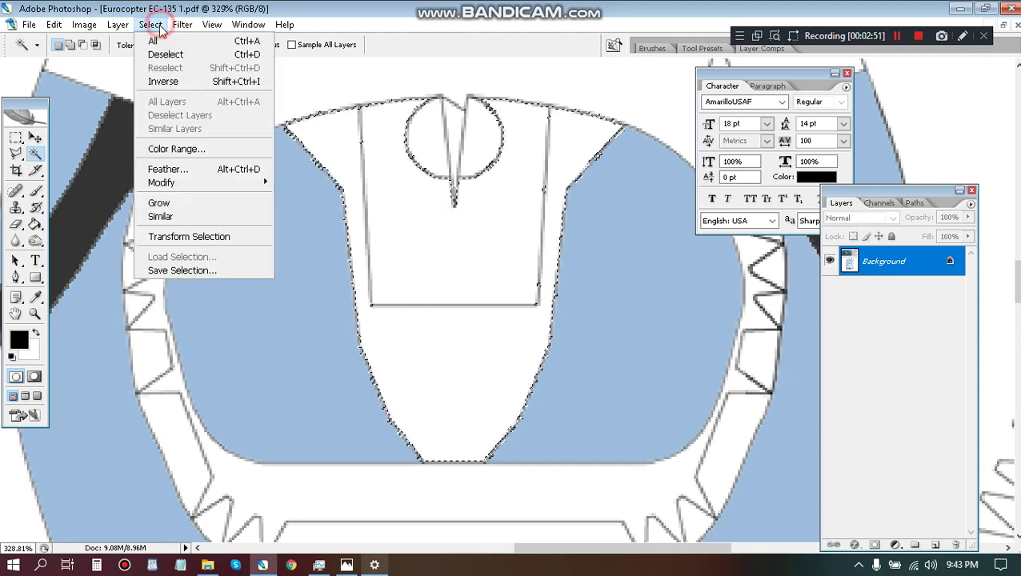
pyautogui.moveTo(200, 182)
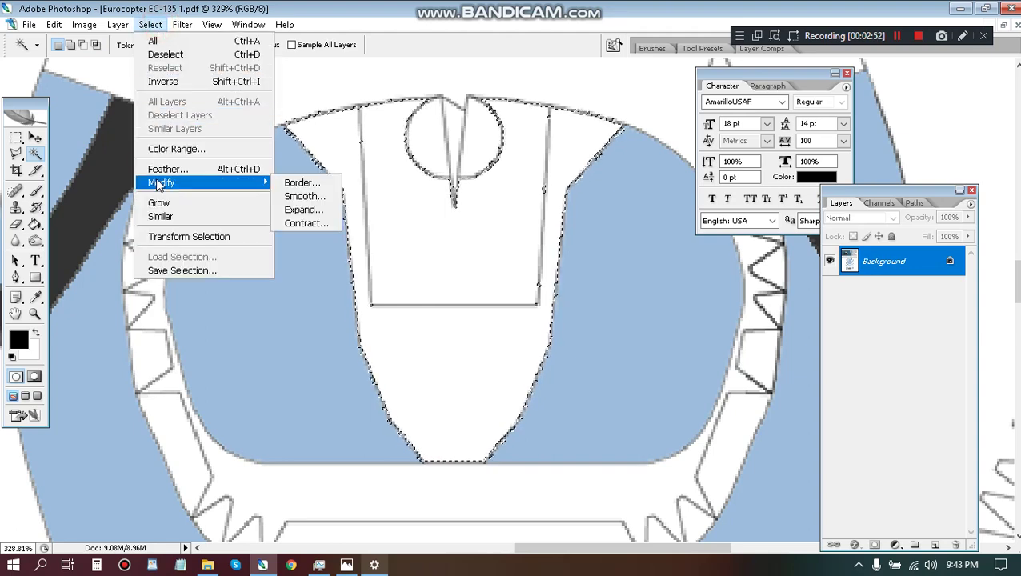
pyautogui.click(321, 210)
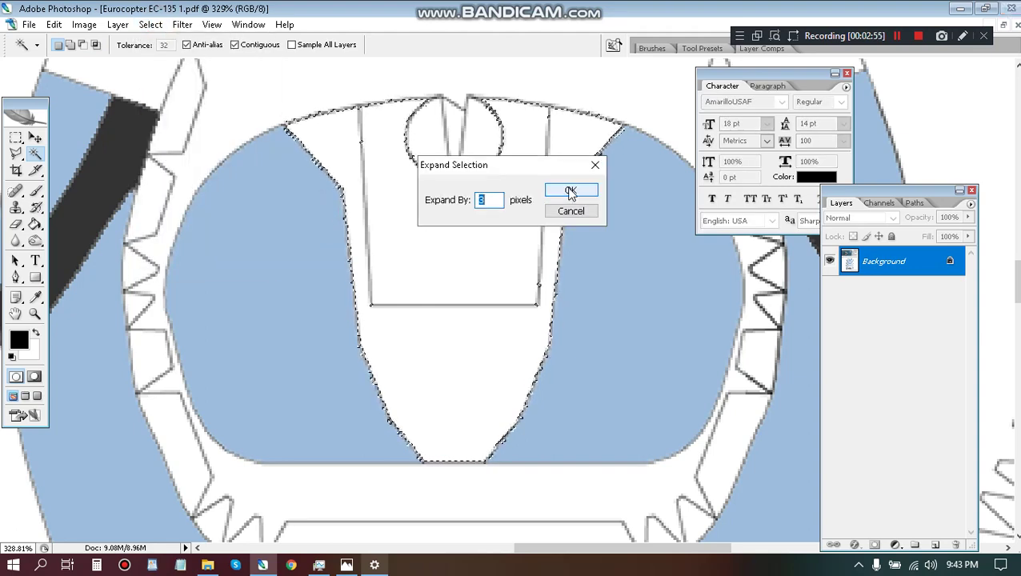
pyautogui.write('1')
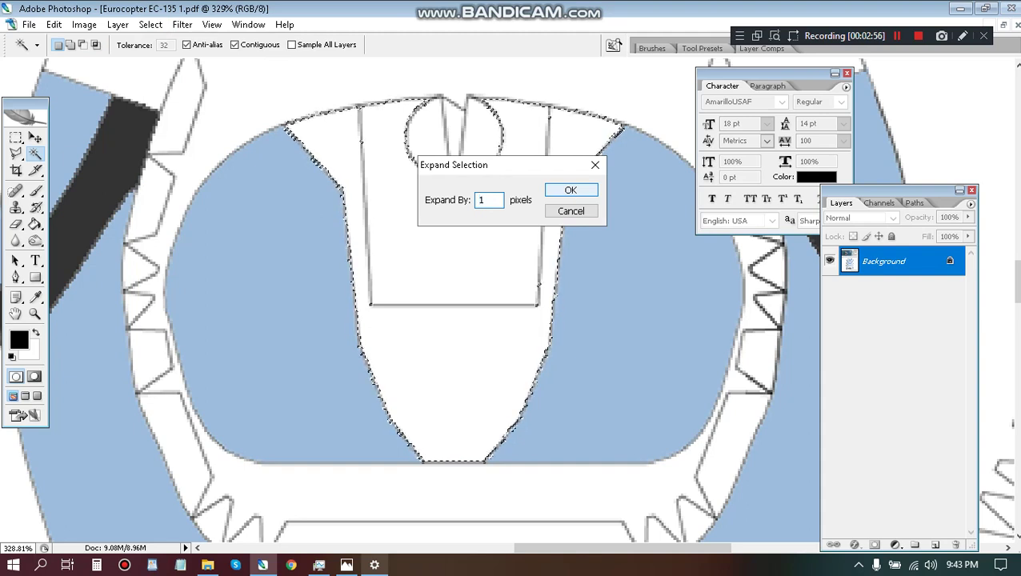
pyautogui.press('Return')
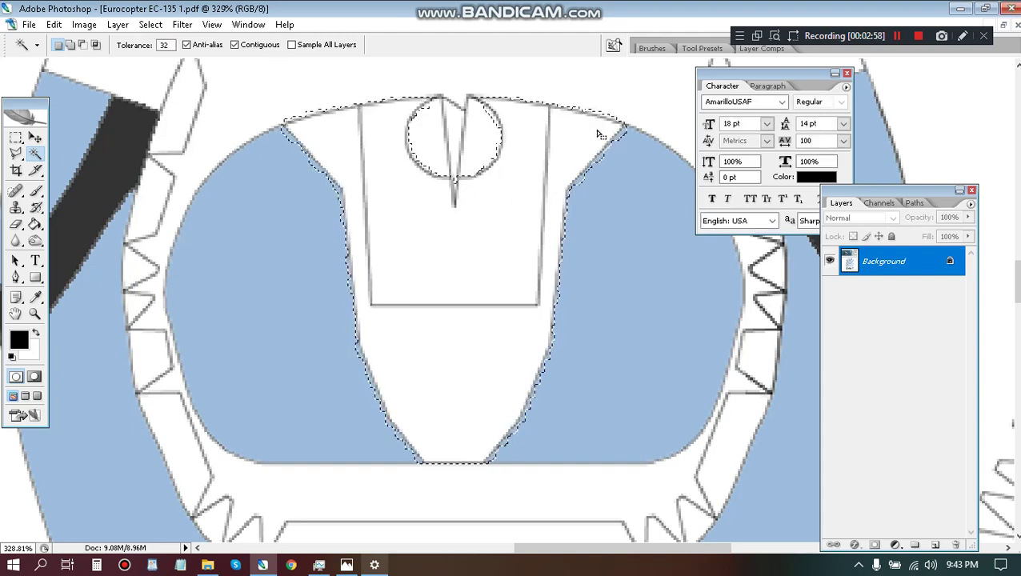
# Step: Contract the central nose panel selection by 1 pixel, and deselect it
pyautogui.click(150, 24)
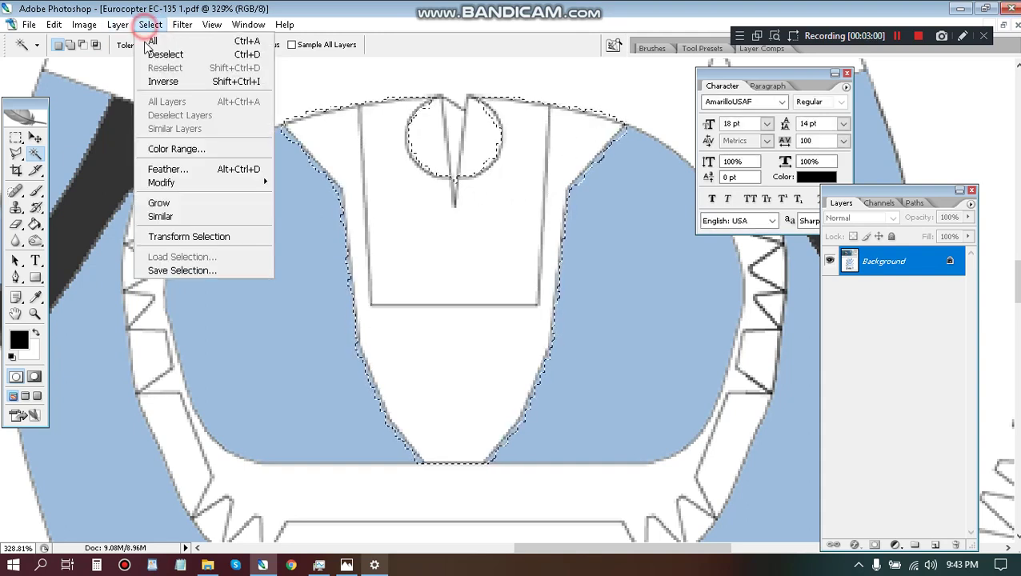
pyautogui.moveTo(240, 182)
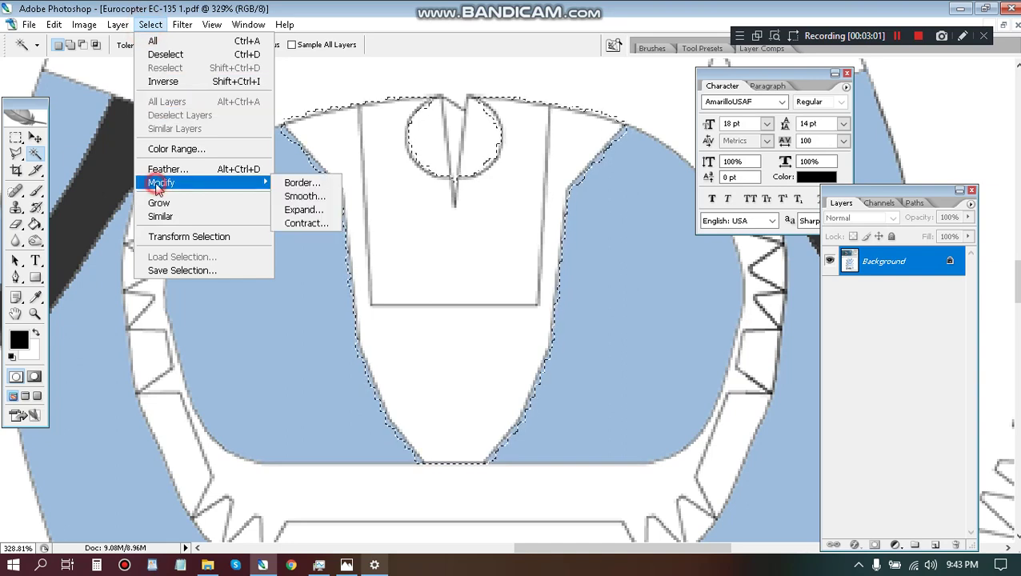
pyautogui.click(302, 223)
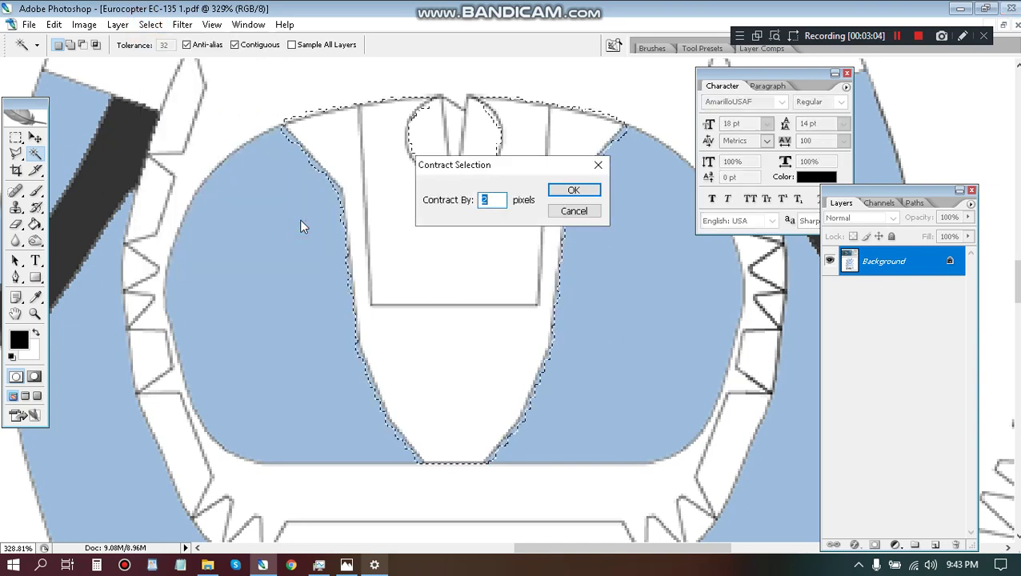
pyautogui.write('1')
pyautogui.press('Return')
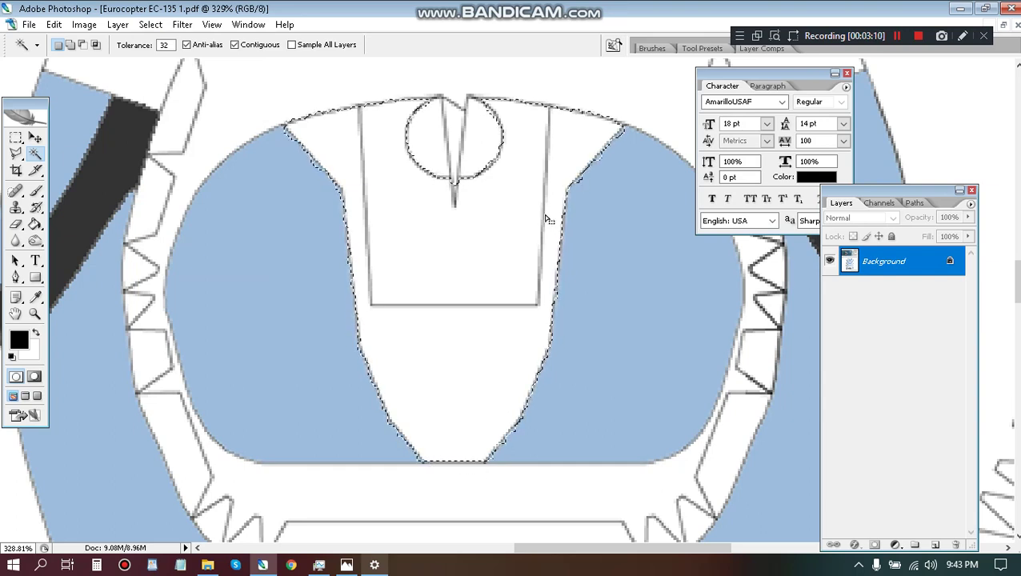
pyautogui.hotkey('ctrl', 'd')
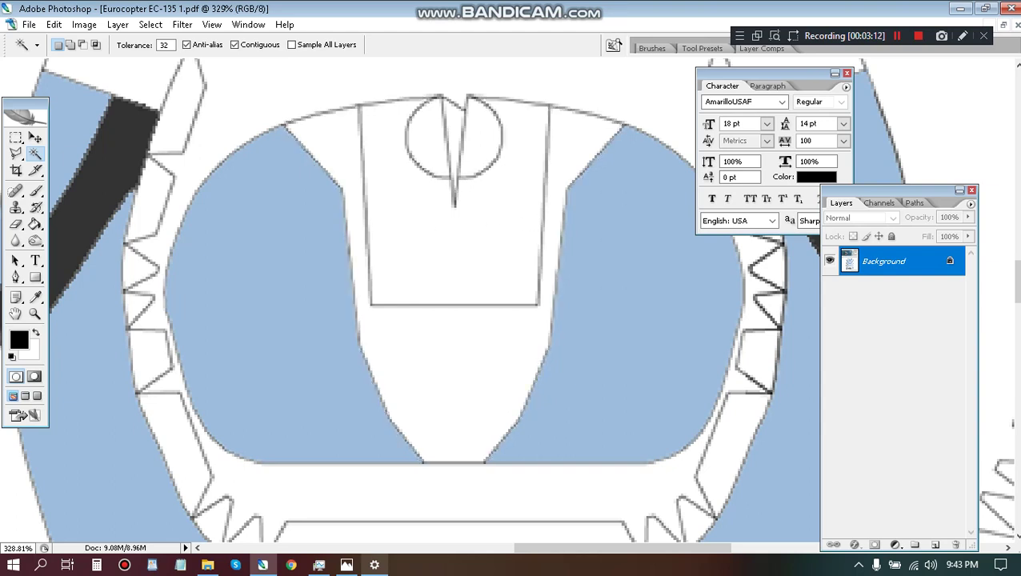
# Step: Select both blue window areas flanking the central nose panel with the Magic Wand and add a new empty layer
pyautogui.click(289, 256)
pyautogui.keyDown('shift'); pyautogui.click(654, 265); pyautogui.keyUp('shift')
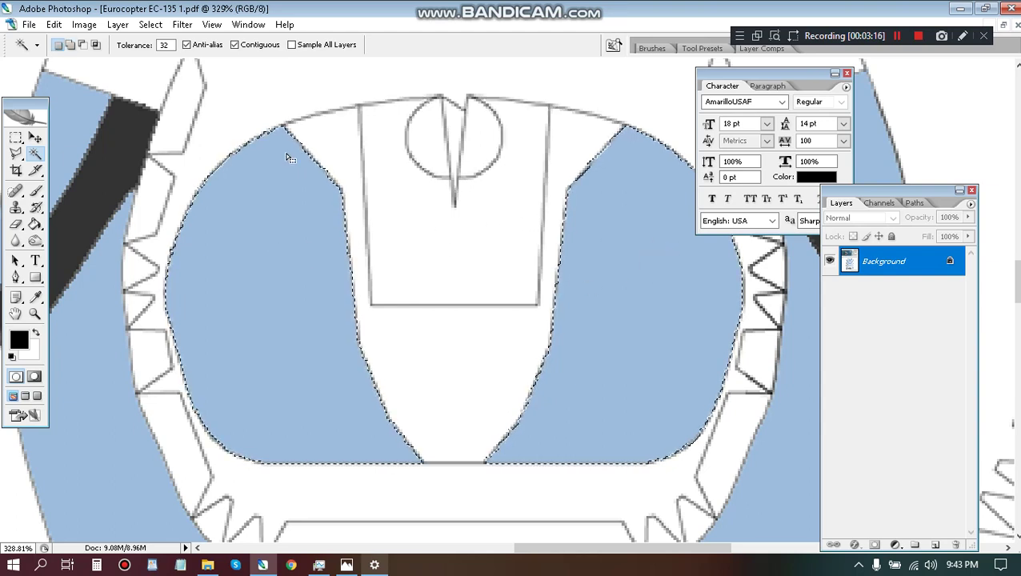
pyautogui.click(151, 26)
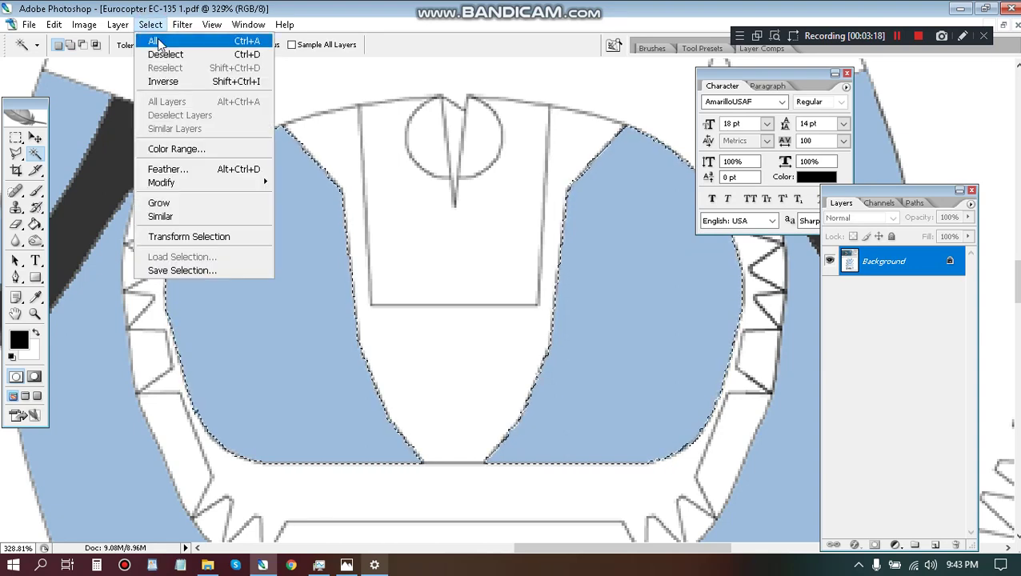
pyautogui.moveTo(118, 26)
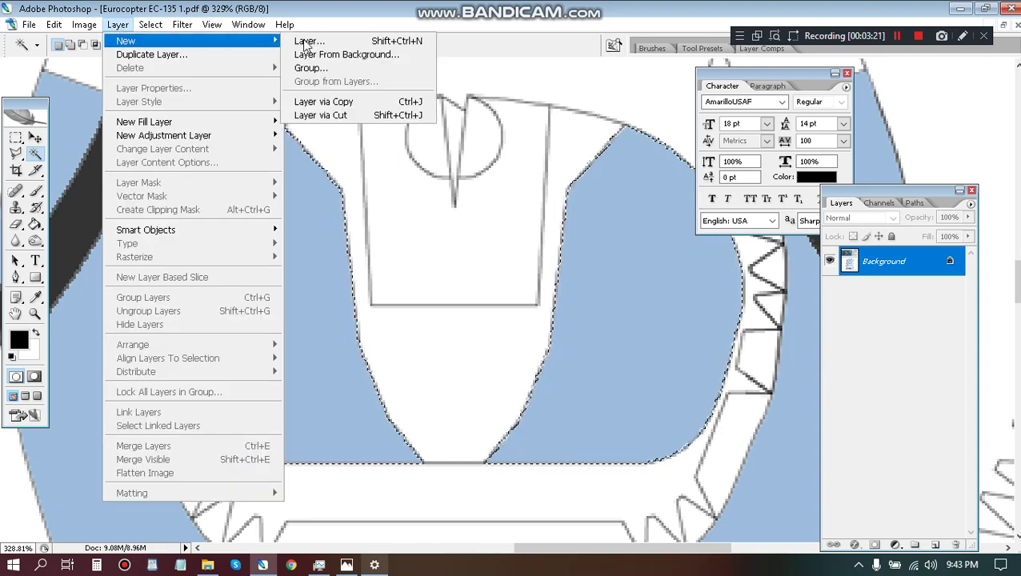
pyautogui.click(316, 40)
pyautogui.click(632, 172)
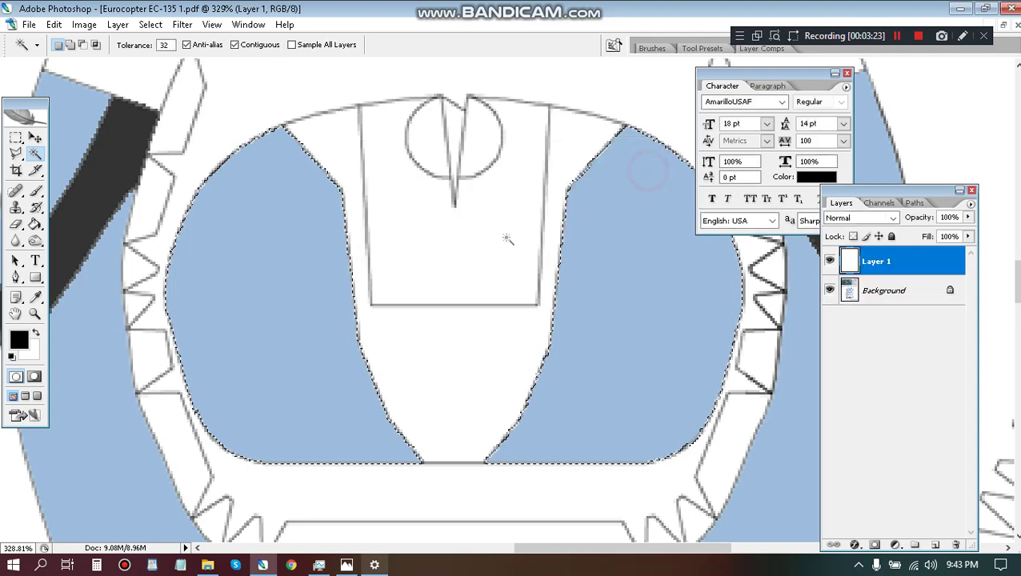
# Step: Stroke the two selected nose windows on the new layer with a 10 px black outline placed outside, Normal mode, 100% opacity
pyautogui.press('m')
pyautogui.rightClick(503, 264)
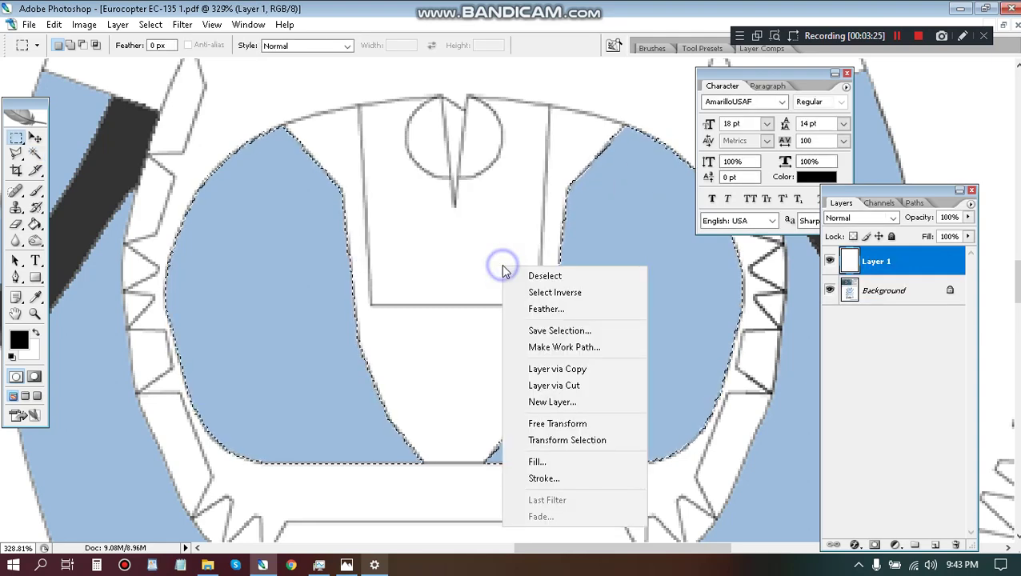
pyautogui.click(548, 480)
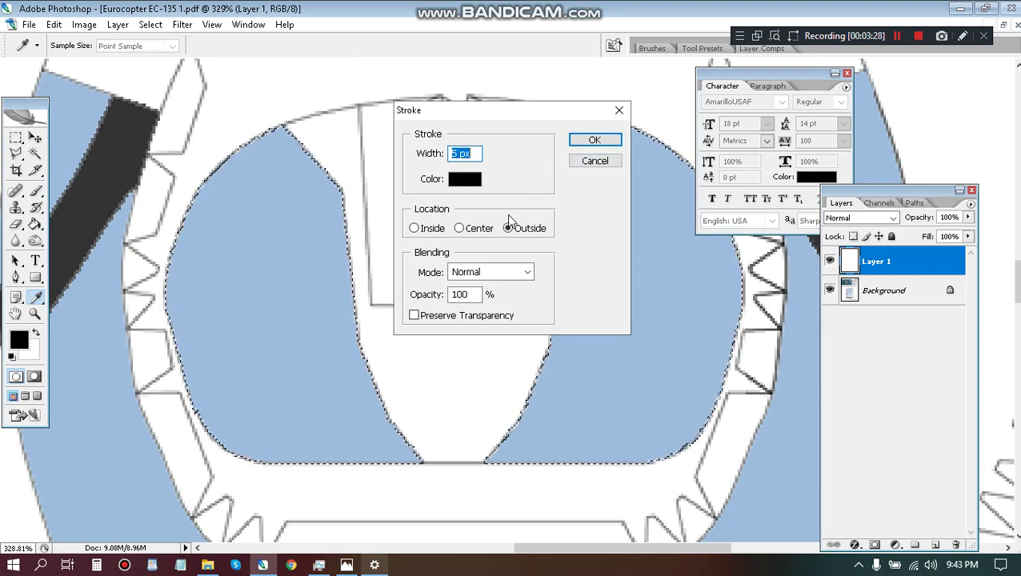
pyautogui.write('0')
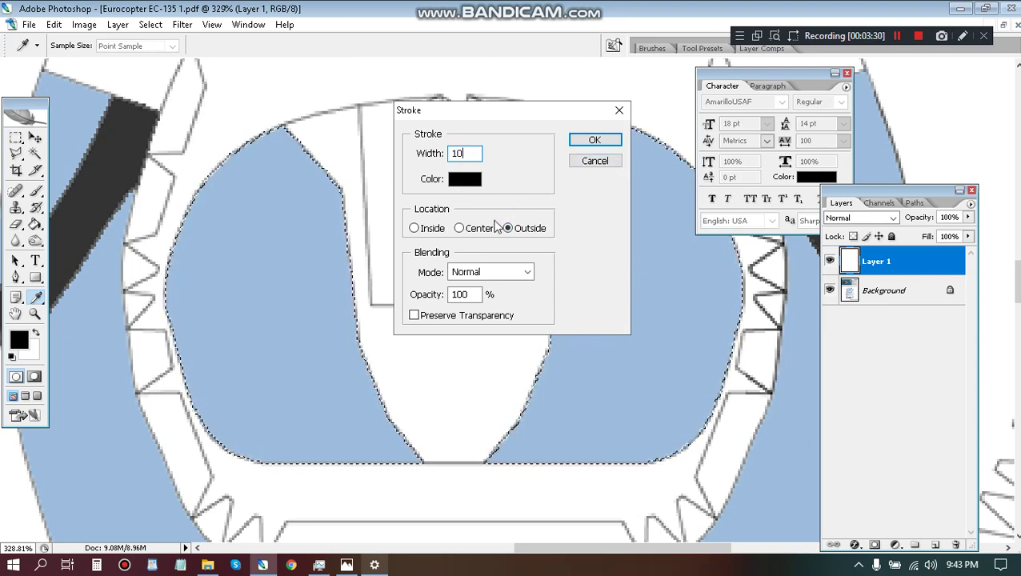
pyautogui.click(590, 140)
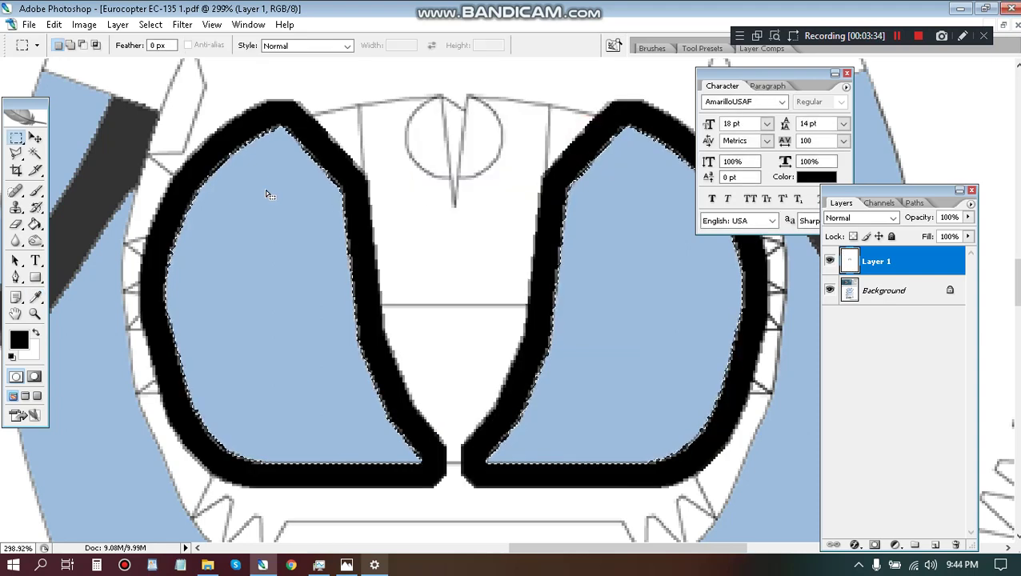
pyautogui.scroll(-5, 269, 194)
pyautogui.scroll(-1, 269, 195)
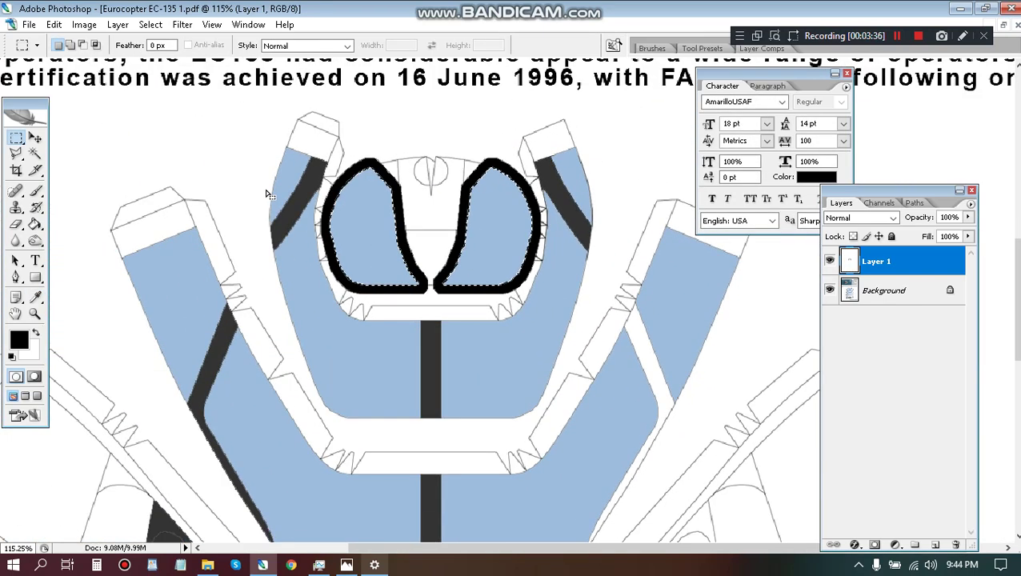
pyautogui.scroll(3, 437, 283)
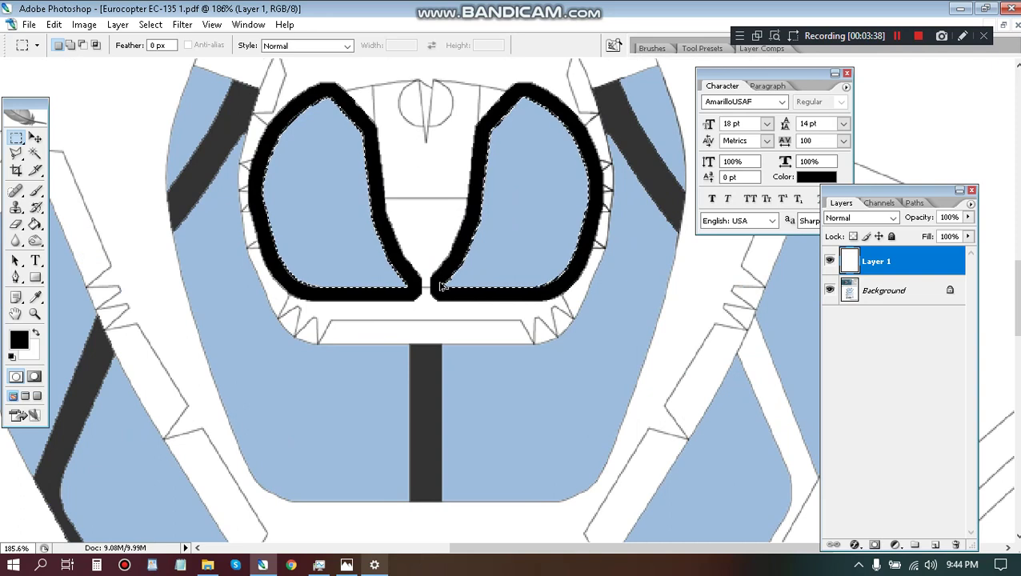
# Step: Undo the stroke, outline the selected nose windows with a 10 px black outside stroke at 80% opacity instead, and deselect
pyautogui.hotkey('ctrl', 'z')
pyautogui.rightClick(392, 226)
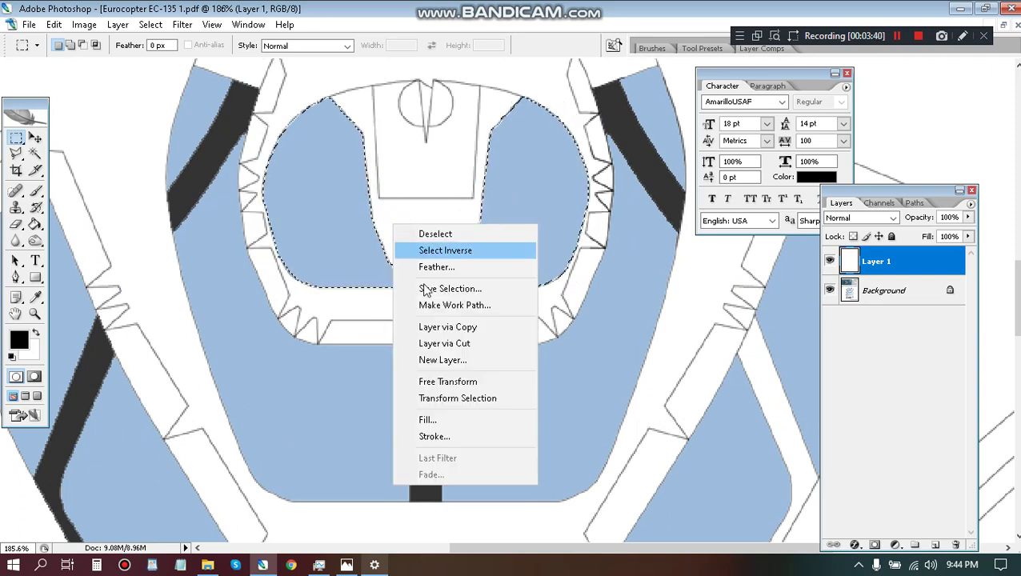
pyautogui.click(445, 437)
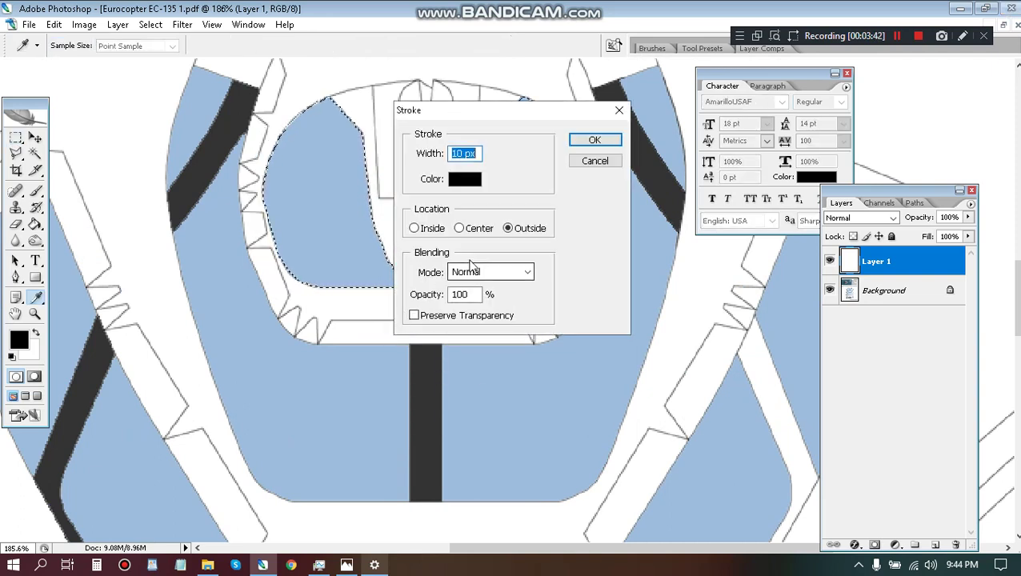
pyautogui.doubleClick(465, 295)
pyautogui.press('Down')
pyautogui.press('Down')
pyautogui.press('Down')
pyautogui.press('Down')
pyautogui.press('Down')
pyautogui.press('Down')
pyautogui.press('Down')
pyautogui.press('Down')
pyautogui.press('Down')
pyautogui.press('Down')
pyautogui.press('Down')
pyautogui.press('Down')
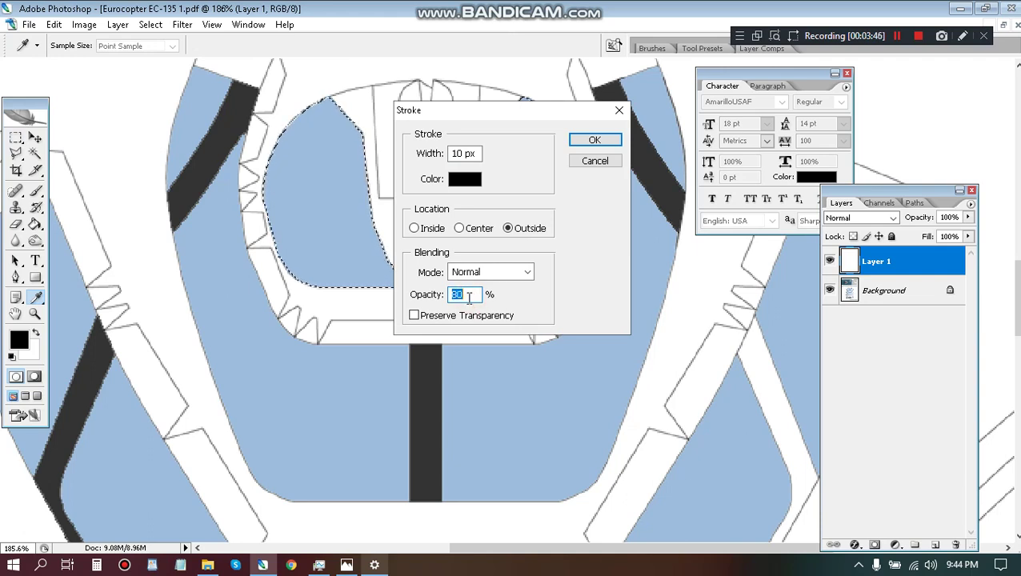
pyautogui.click(595, 140)
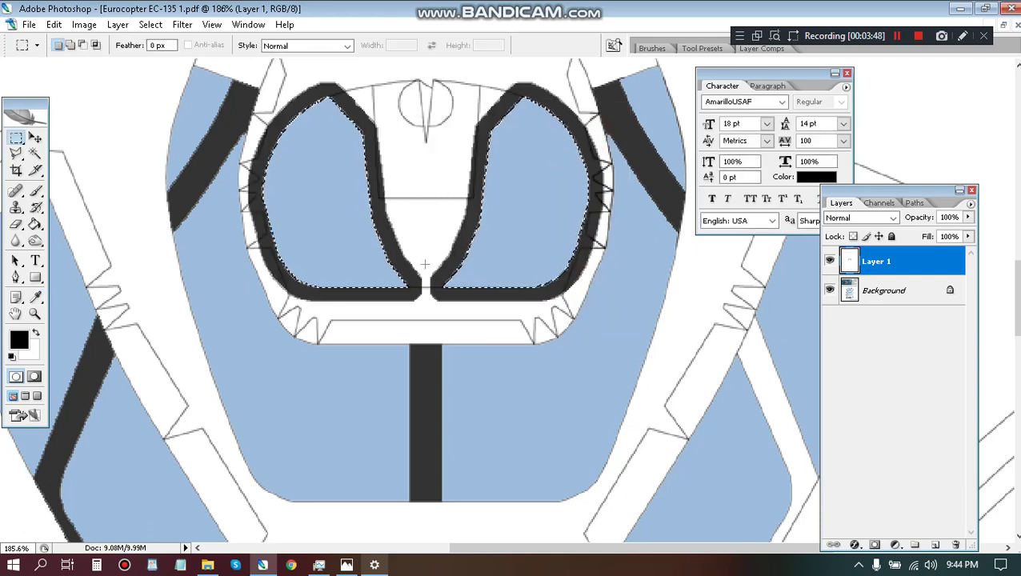
pyautogui.hotkey('ctrl', 'd')
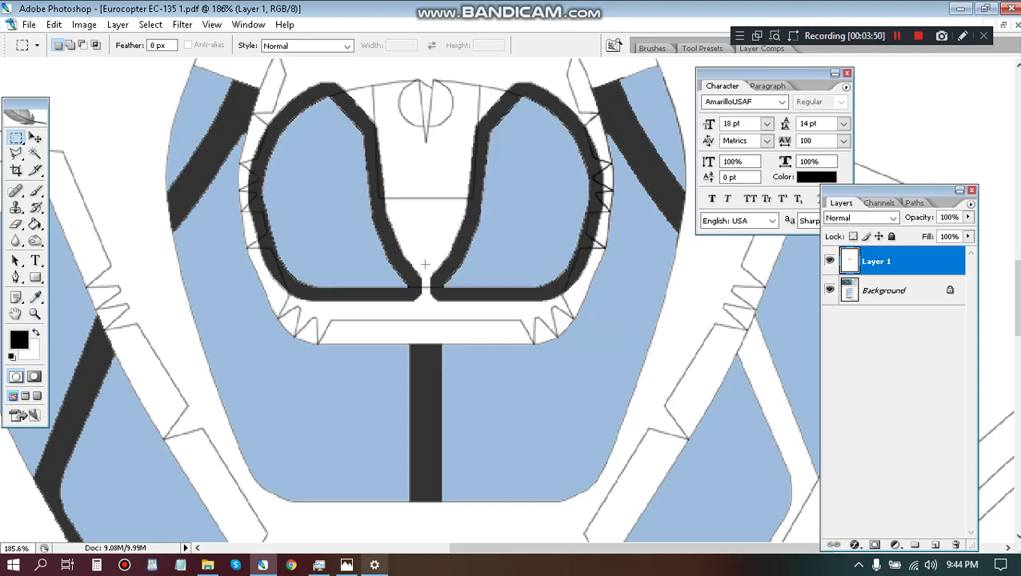
# Step: Select the white area around the nose windows on the Background with the Magic Wand, clear the stroke there on Layer 1, and deselect
pyautogui.scroll(-5, 425, 264)
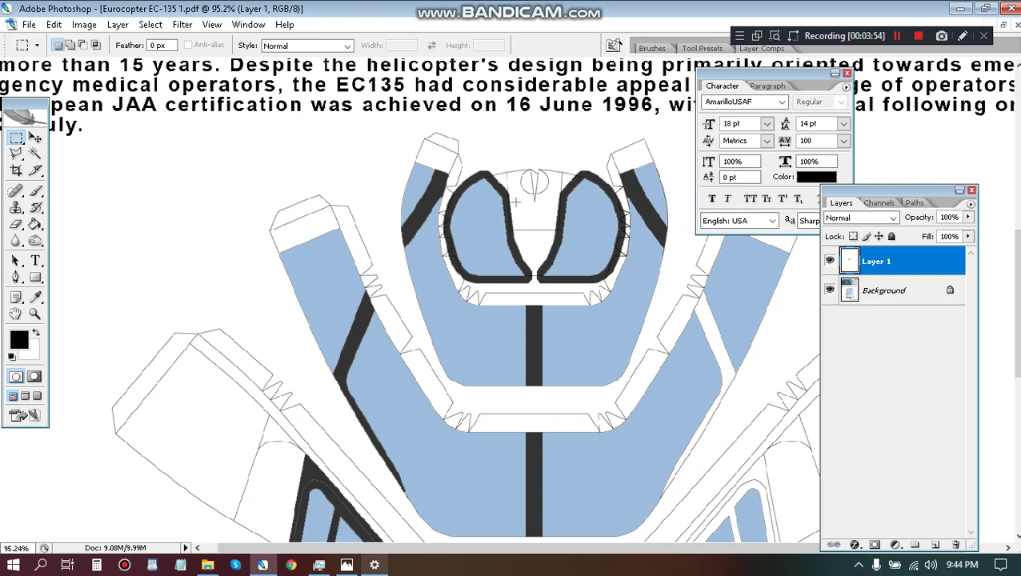
pyautogui.scroll(5, 576, 215)
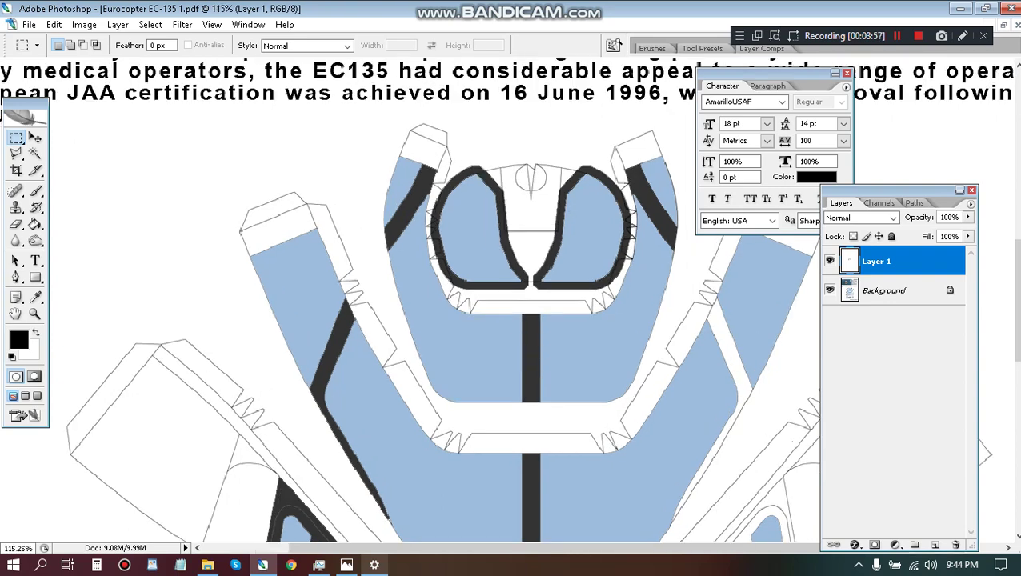
pyautogui.scroll(3, 477, 246)
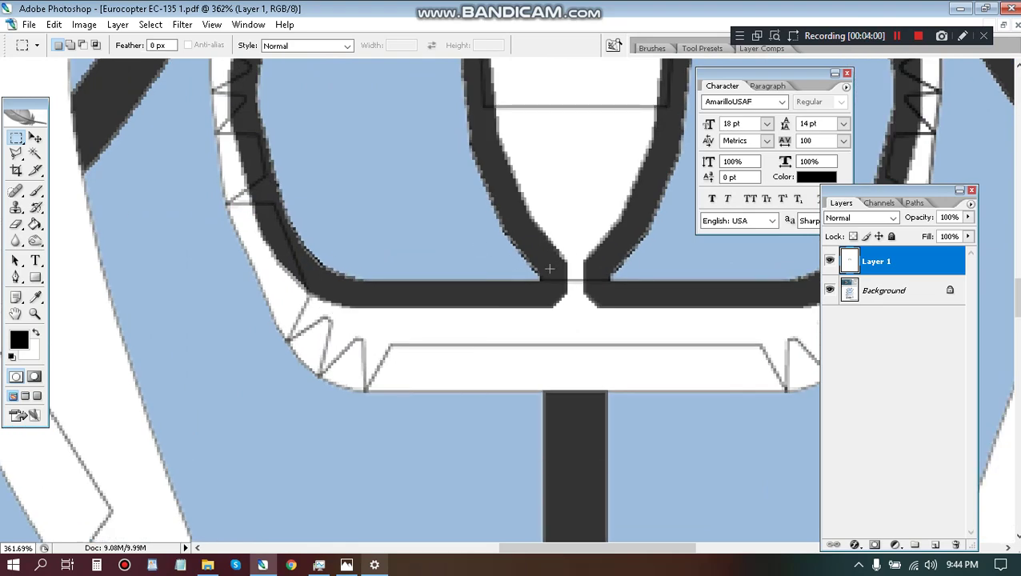
pyautogui.press('w')
pyautogui.click(882, 290)
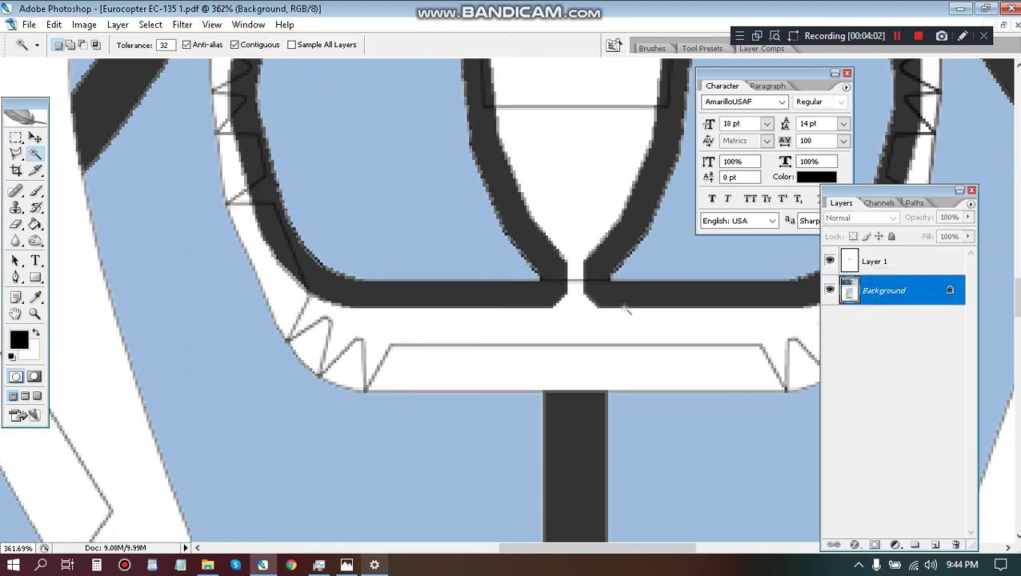
pyautogui.click(611, 323)
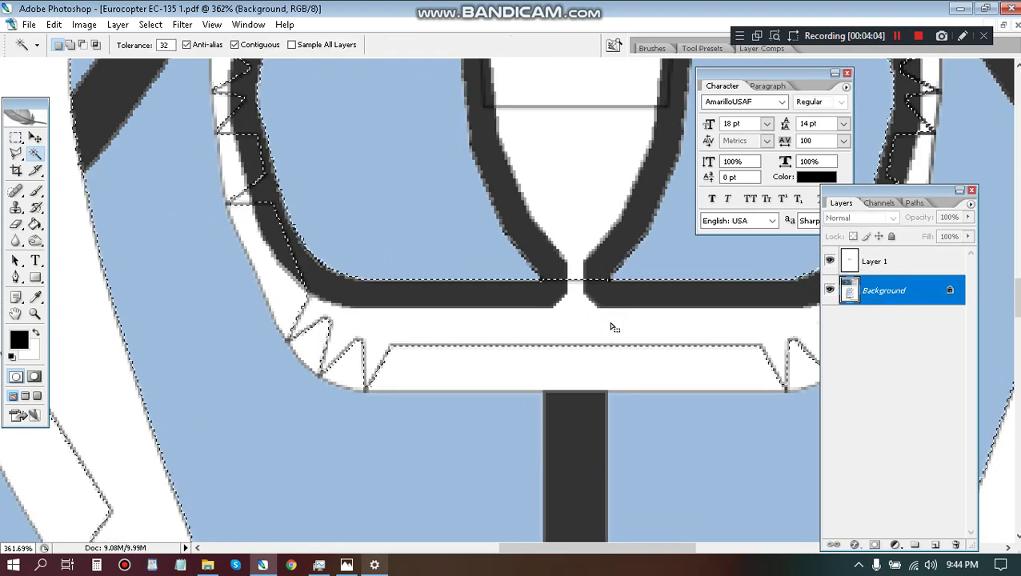
pyautogui.scroll(-4, 533, 314)
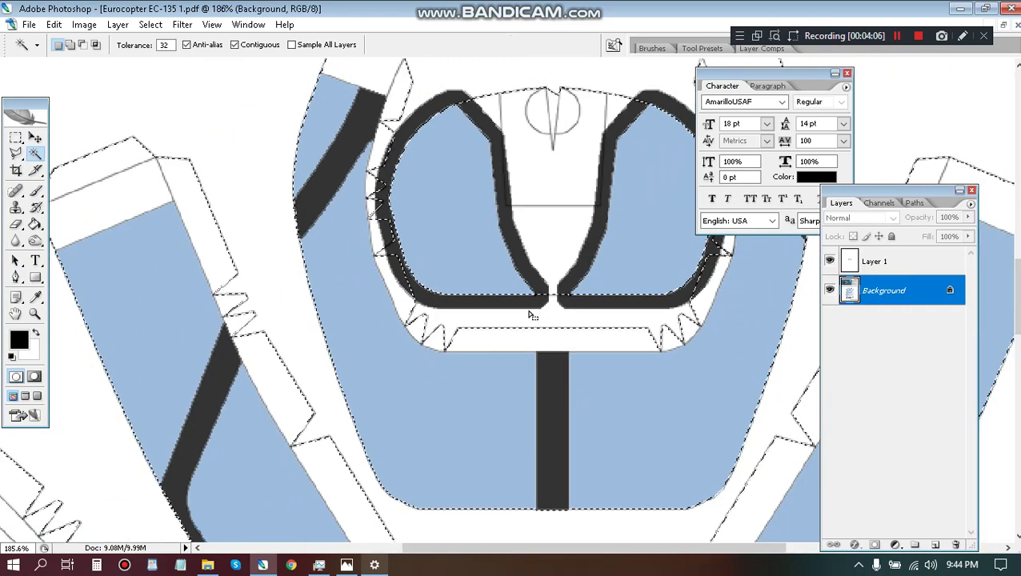
pyautogui.scroll(-1, 533, 314)
pyautogui.click(886, 266)
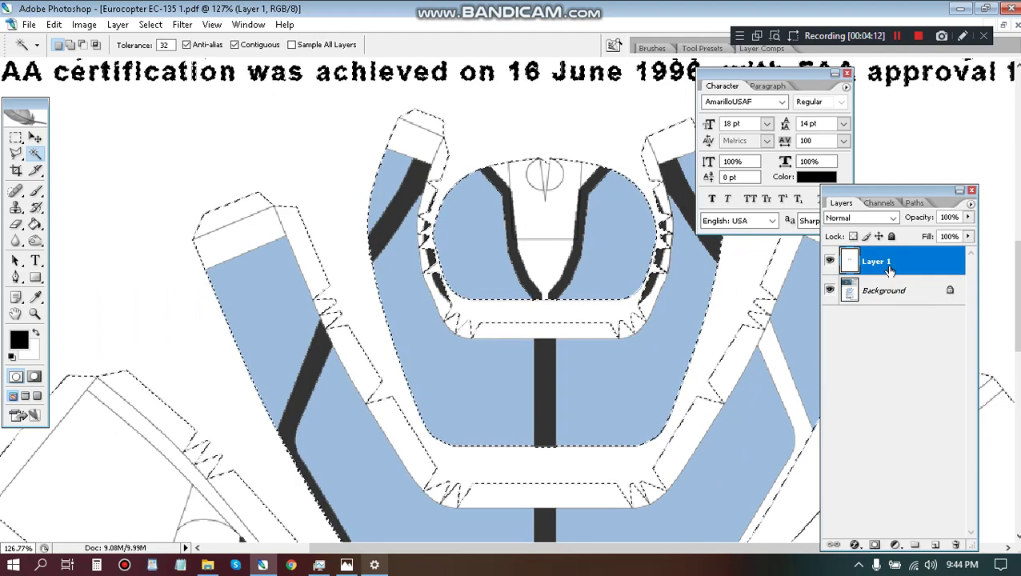
pyautogui.hotkey('ctrl', 'd')
# Step: Erase the leftover stroke fragments on the glue tabs at both sides of the nose windows, setting the 59 px eraser to 100% hardness
pyautogui.press('e')
pyautogui.scroll(3, 400, 218)
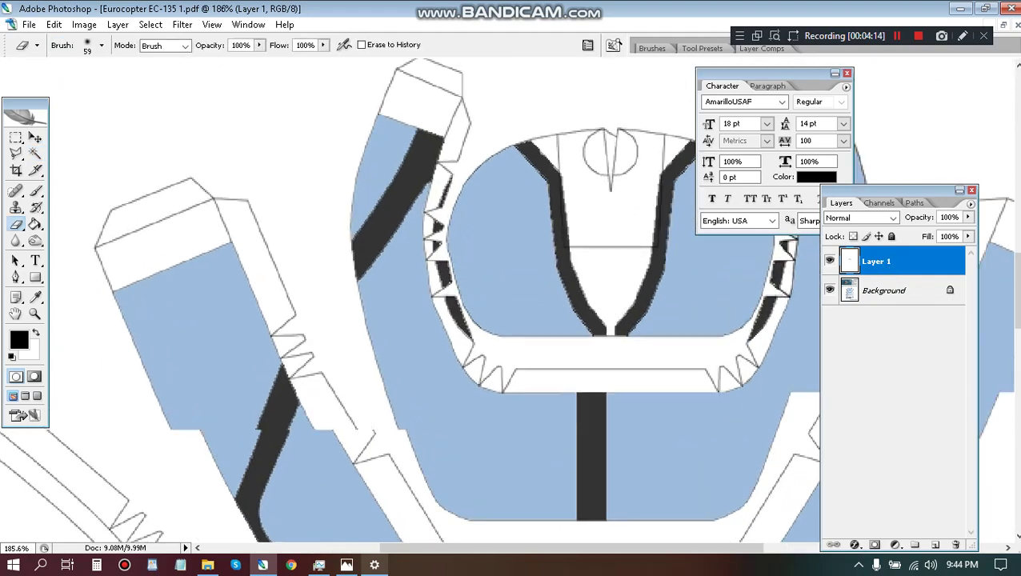
pyautogui.moveTo(491, 184)
pyautogui.mouseDown()
pyautogui.moveTo(489, 171)
pyautogui.moveTo(478, 263)
pyautogui.moveTo(481, 417)
pyautogui.mouseUp()
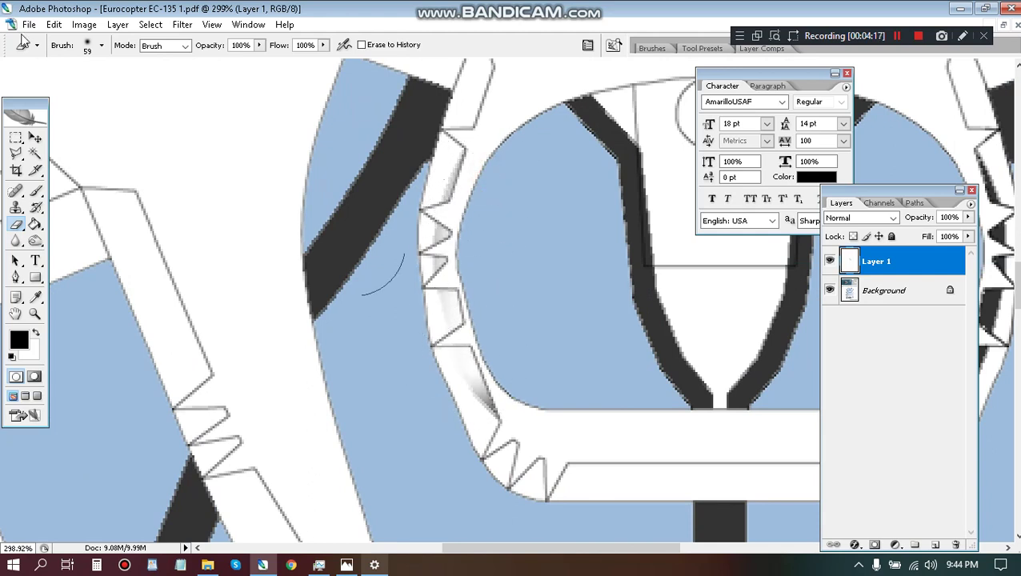
pyautogui.click(101, 45)
pyautogui.moveTo(24, 136); pyautogui.dragTo(181, 136)
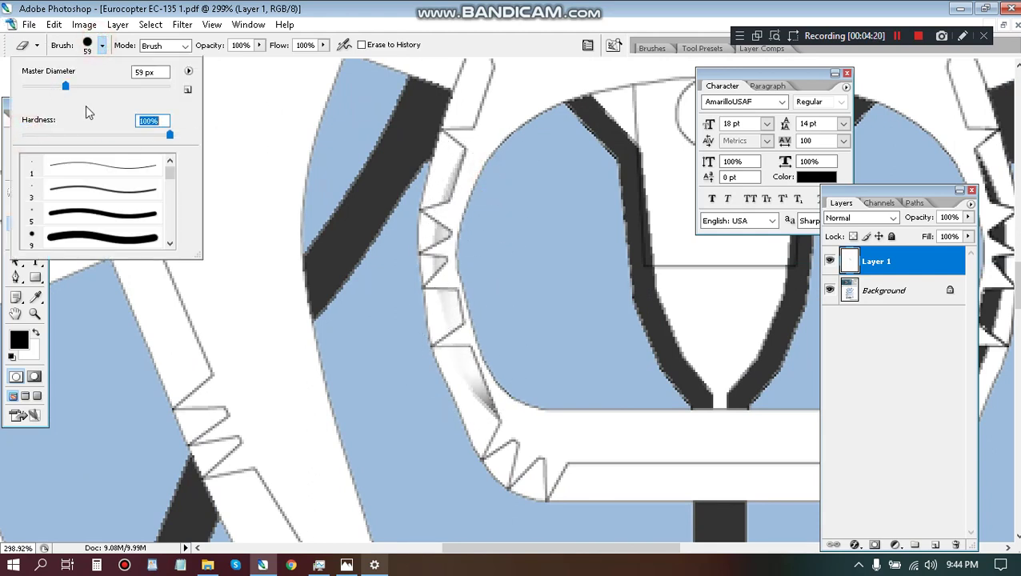
pyautogui.click(497, 191)
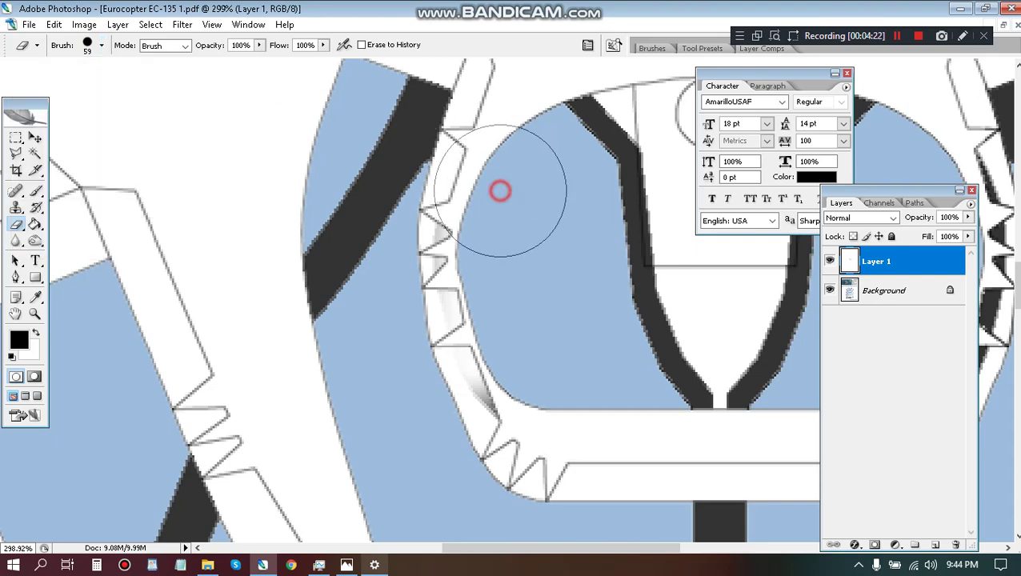
pyautogui.moveTo(483, 327)
pyautogui.mouseDown()
pyautogui.moveTo(493, 364)
pyautogui.moveTo(480, 285)
pyautogui.mouseUp()
pyautogui.moveTo(542, 240); pyautogui.dragTo(121, 212)
pyautogui.moveTo(456, 160)
pyautogui.mouseDown()
pyautogui.moveTo(470, 148)
pyautogui.moveTo(480, 224)
pyautogui.moveTo(460, 392)
pyautogui.mouseUp()
pyautogui.scroll(-3, 366, 253)
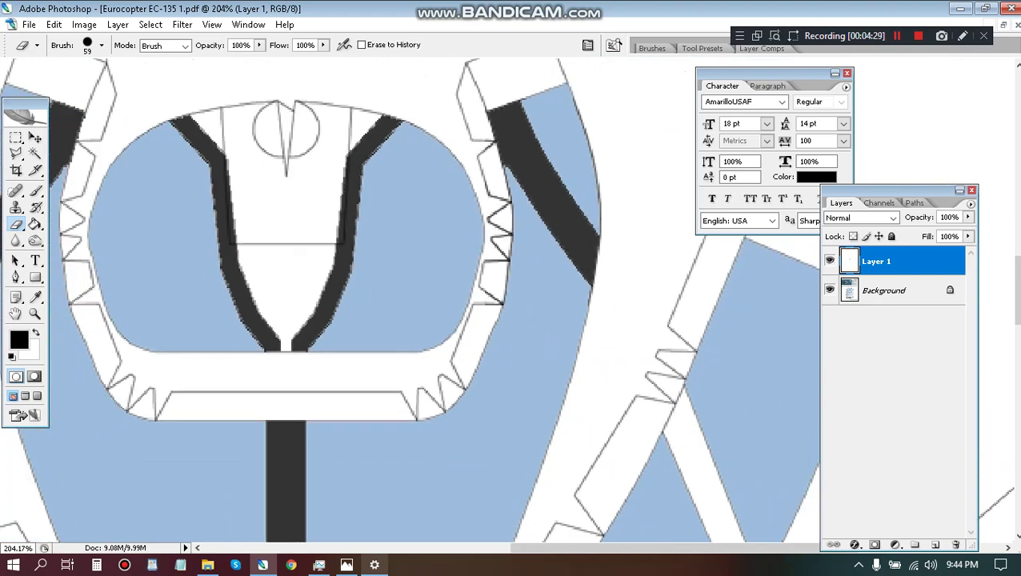
pyautogui.scroll(-2, 365, 253)
# Step: Try to paint the white gap between the lower ends of the two nose frames black with a 2 px brush at 80% opacity
pyautogui.scroll(6, 344, 276)
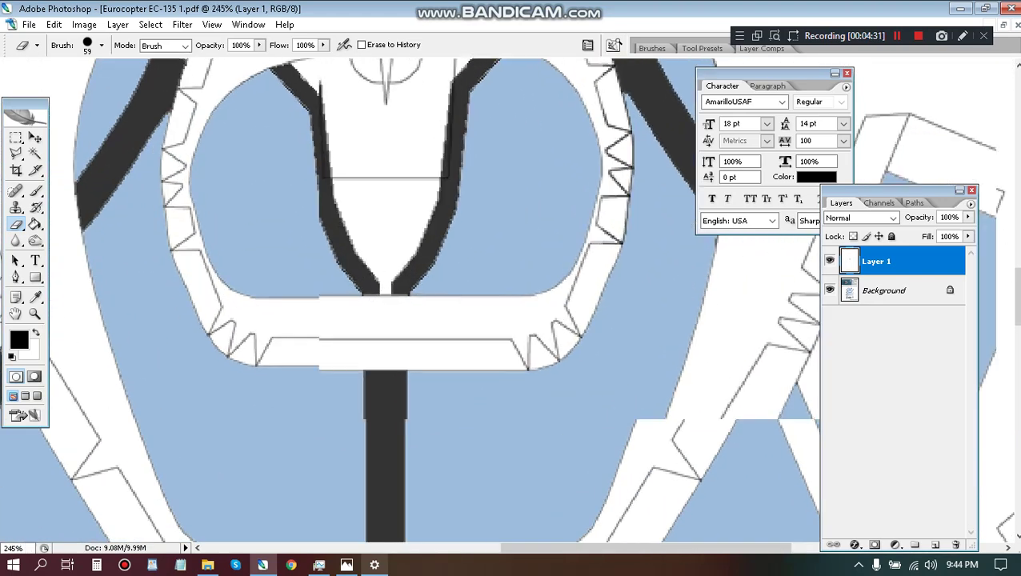
pyautogui.press('b')
pyautogui.scroll(3, 369, 197)
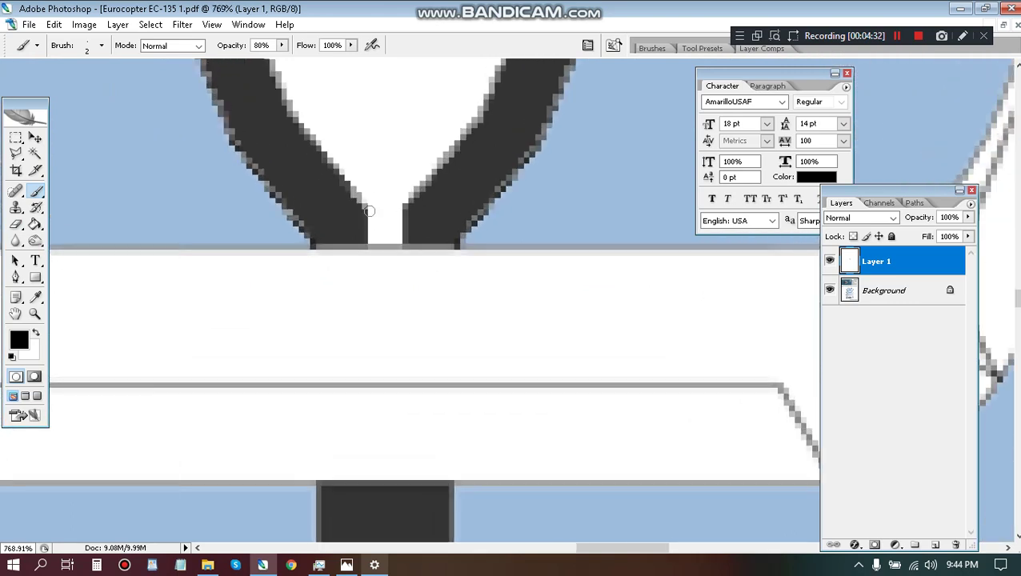
pyautogui.moveTo(369, 209)
pyautogui.mouseDown()
pyautogui.moveTo(403, 211)
pyautogui.moveTo(366, 218)
pyautogui.moveTo(400, 219)
pyautogui.moveTo(401, 228)
pyautogui.moveTo(365, 228)
pyautogui.moveTo(406, 235)
pyautogui.moveTo(363, 239)
pyautogui.moveTo(387, 240)
pyautogui.mouseUp()
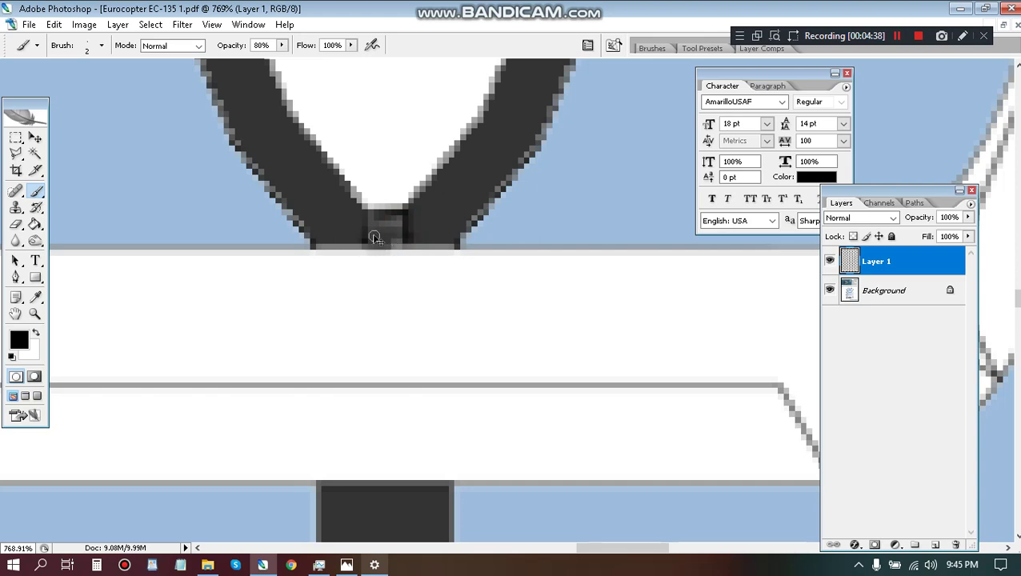
pyautogui.hotkey('ctrl', 'alt', 'z')
pyautogui.hotkey('ctrl', 'alt', 'z')
pyautogui.hotkey('ctrl', 'alt', 'z')
pyautogui.hotkey('ctrl', 'alt', 'z')
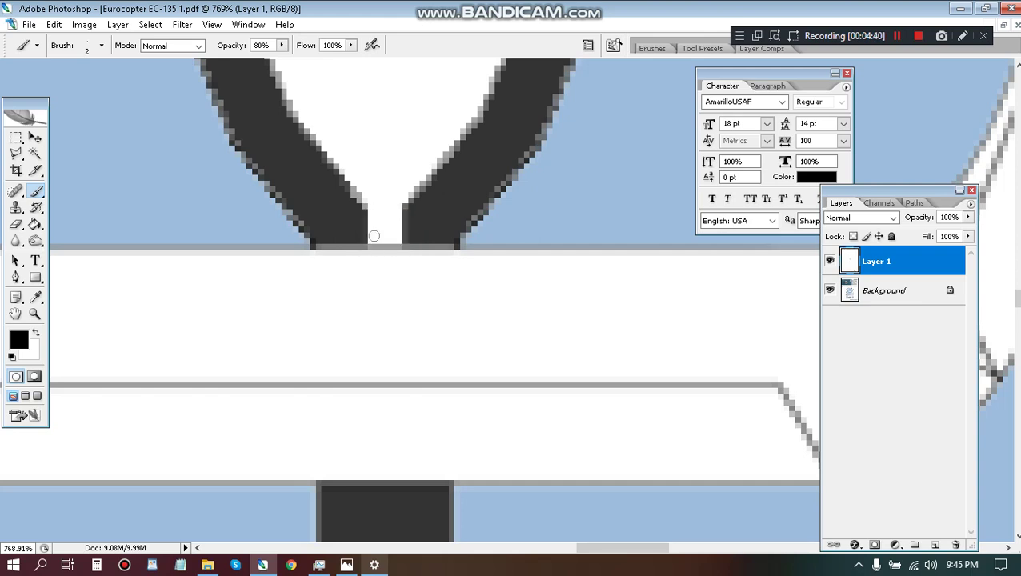
# Step: Try to close the gap by selecting a small rectangle of the frame beside it and stretching it across with Free Transform
pyautogui.press('m')
pyautogui.scroll(2, 371, 206)
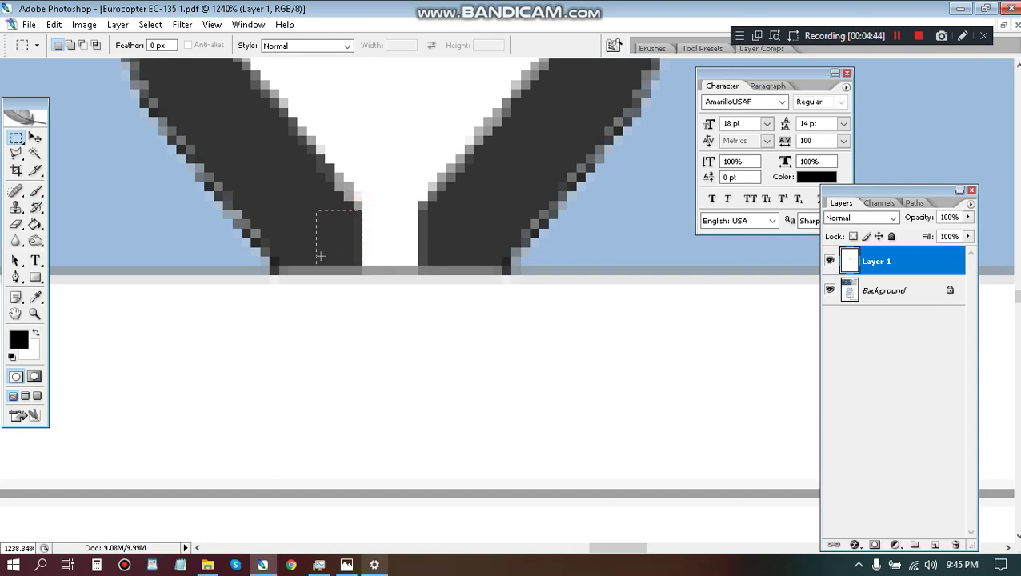
pyautogui.moveTo(317, 266)
pyautogui.mouseDown()
pyautogui.moveTo(361, 209)
pyautogui.moveTo(398, 242)
pyautogui.moveTo(431, 245)
pyautogui.moveTo(421, 240)
pyautogui.mouseUp()
pyautogui.hotkey('ctrl', 't')
pyautogui.press('Return')
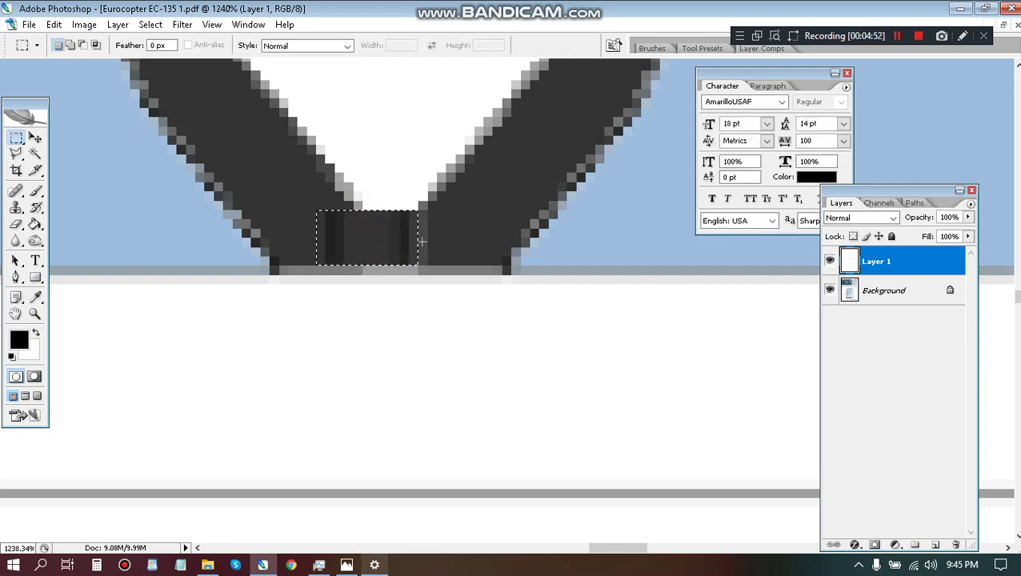
pyautogui.scroll(-5, 335, 207)
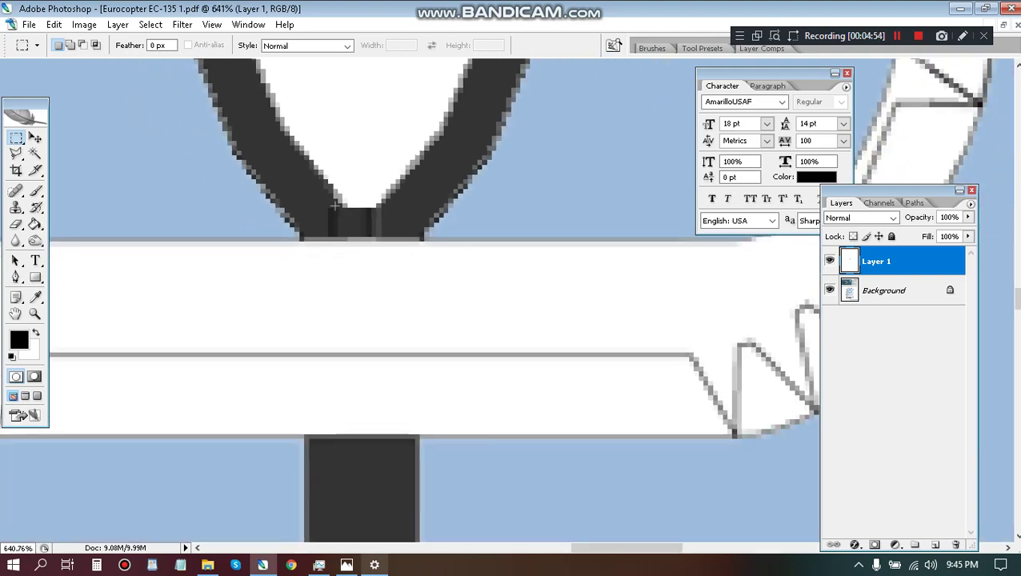
# Step: Select the gap between the lower frame ends, paint it with the frame's sampled dark grey at 100% brush opacity, and deselect
pyautogui.scroll(6, 334, 207)
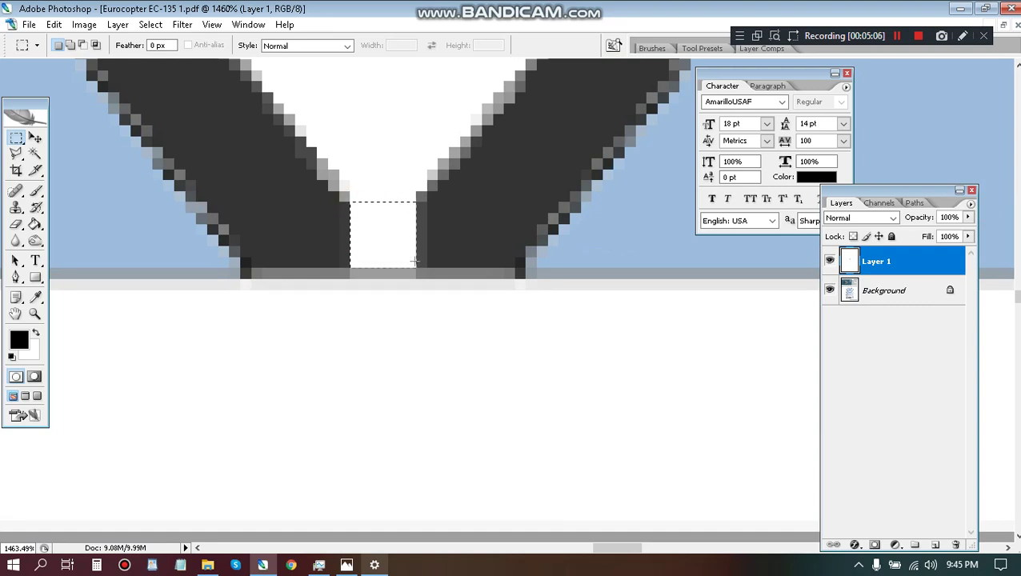
pyautogui.press('i')
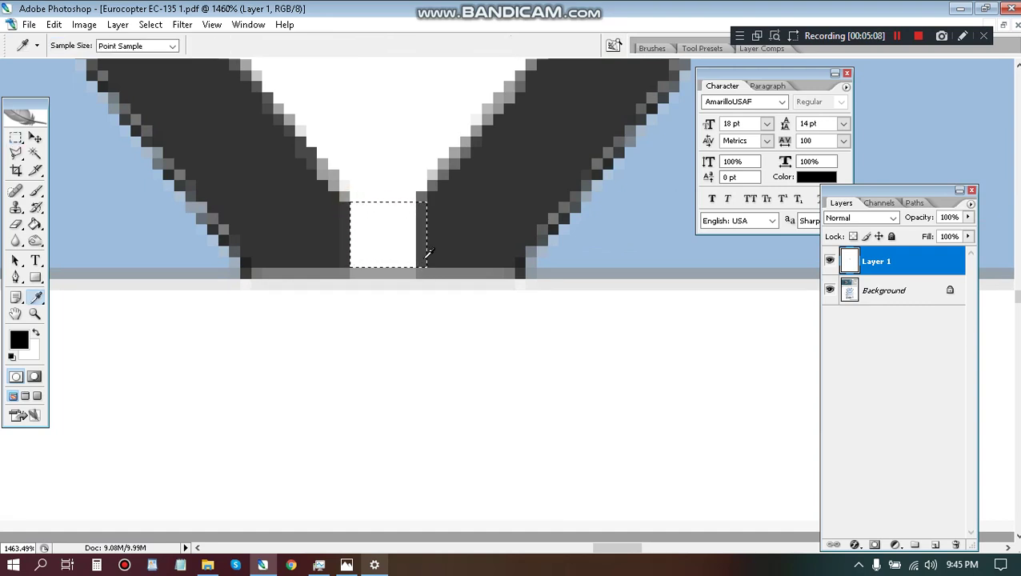
pyautogui.click(506, 174)
pyautogui.press('b')
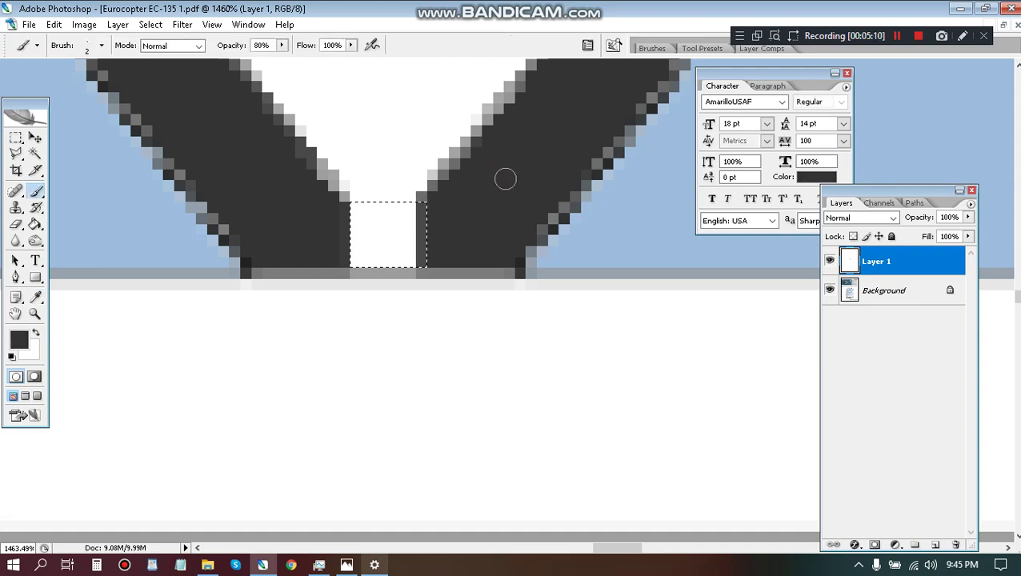
pyautogui.click(284, 48)
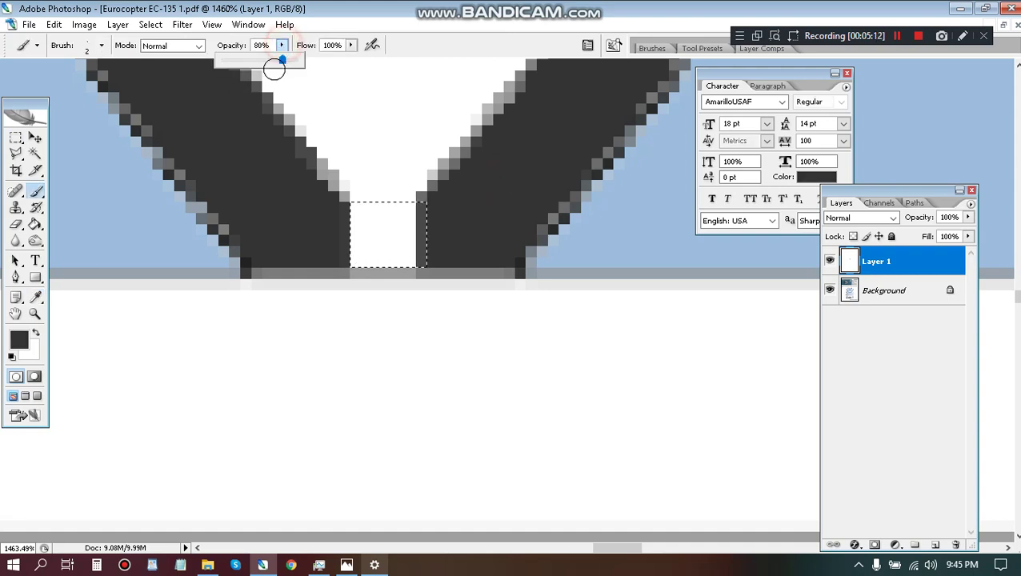
pyautogui.moveTo(280, 58); pyautogui.dragTo(334, 74)
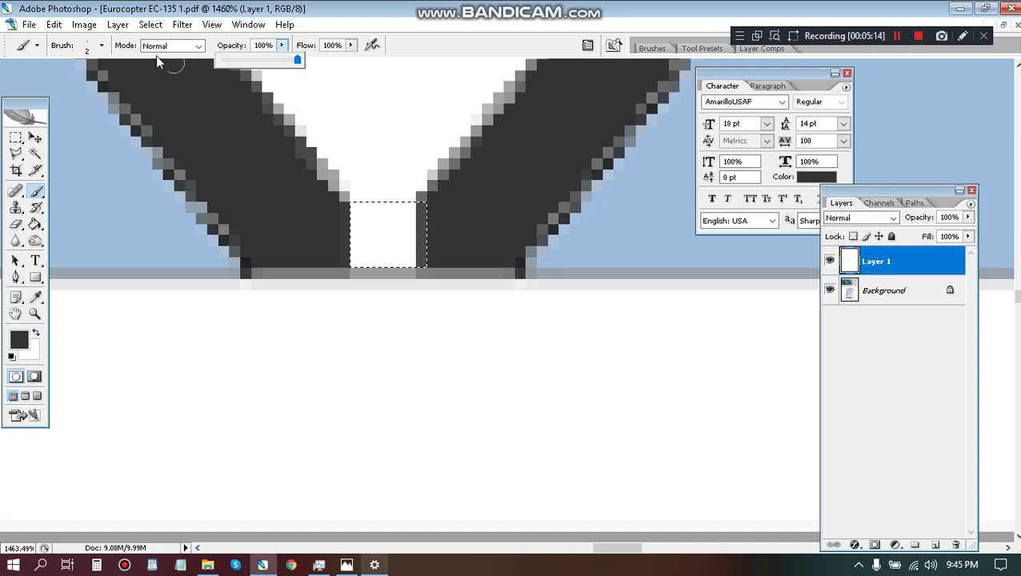
pyautogui.click(345, 211)
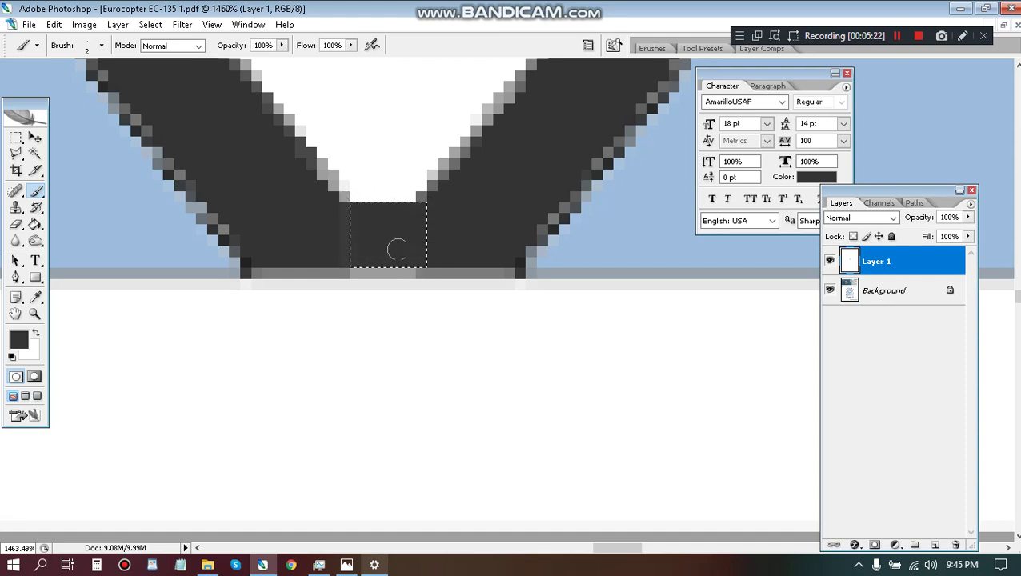
pyautogui.hotkey('ctrl', 'd')
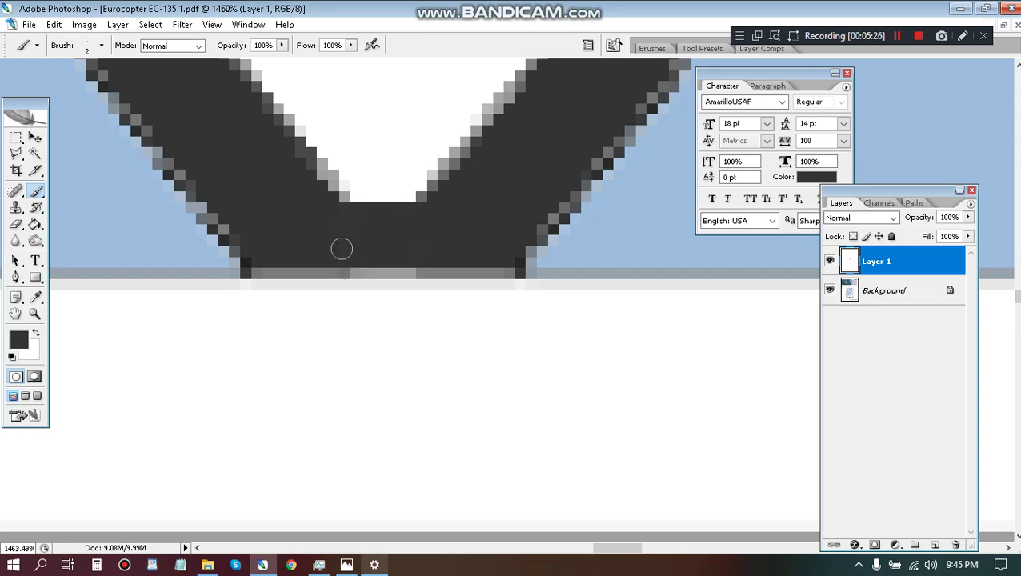
# Step: Try filling the white corner beside the left nose frame's upper end, undo the fill, and merge Layer 1 down into the Background
pyautogui.scroll(-10, 341, 247)
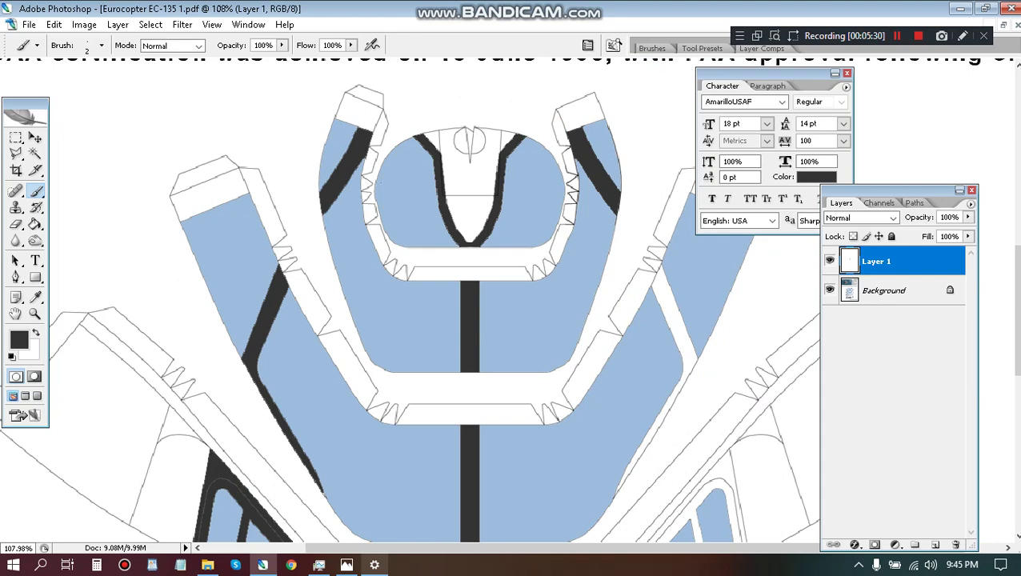
pyautogui.scroll(4, 377, 125)
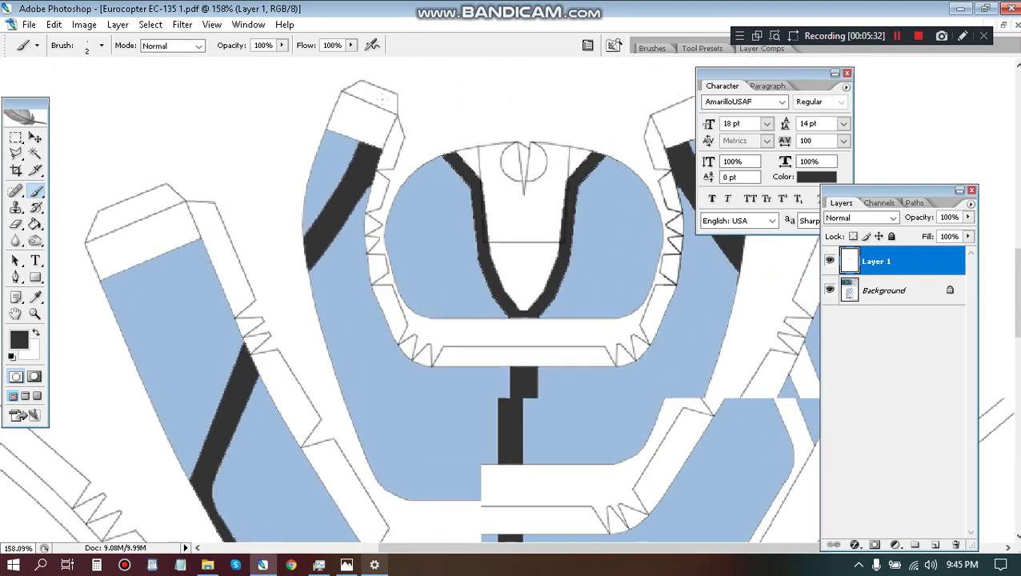
pyautogui.scroll(2, 377, 126)
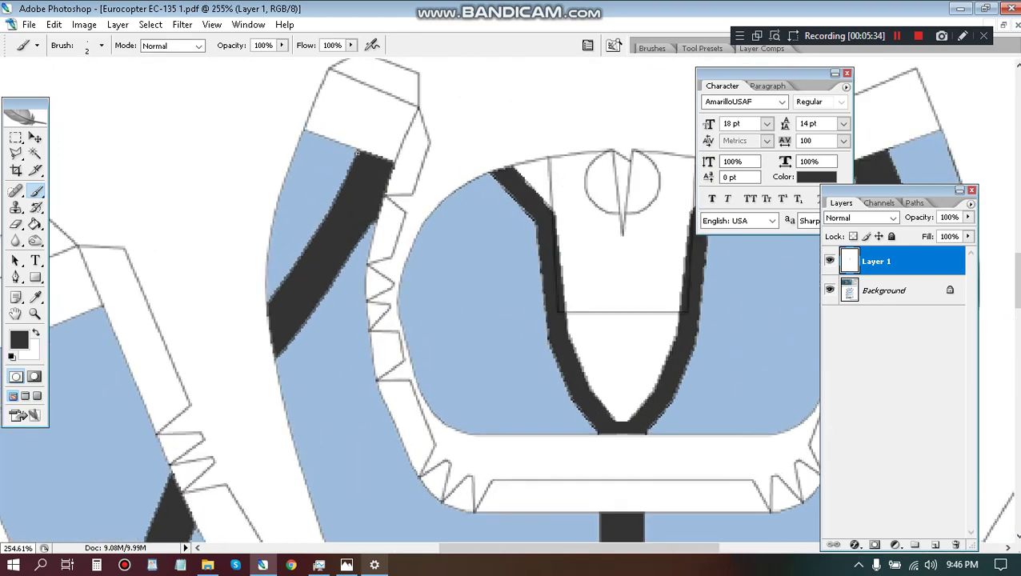
pyautogui.press('g')
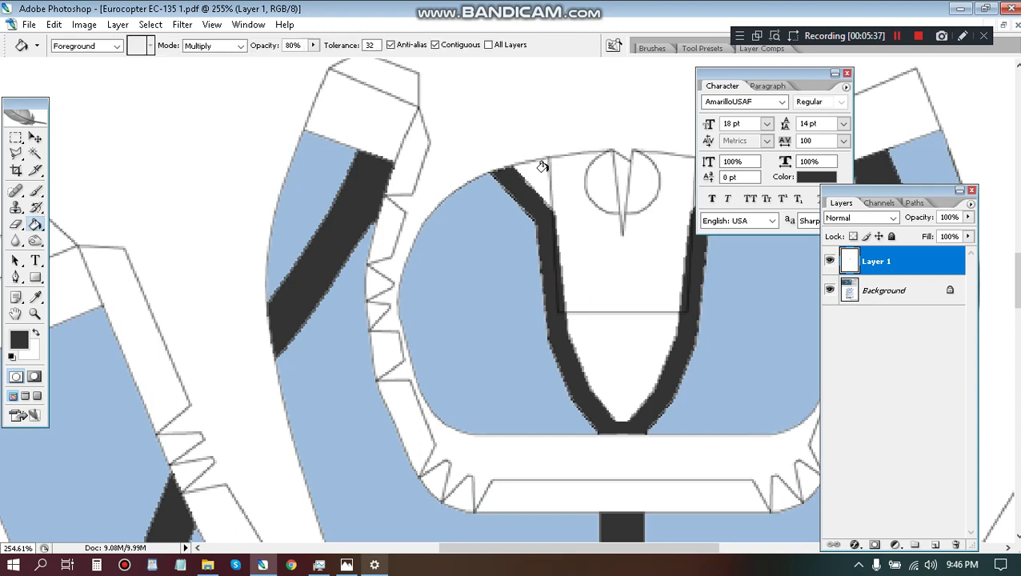
pyautogui.click(533, 176)
pyautogui.hotkey('ctrl', 'z')
pyautogui.hotkey('ctrl', 'e')
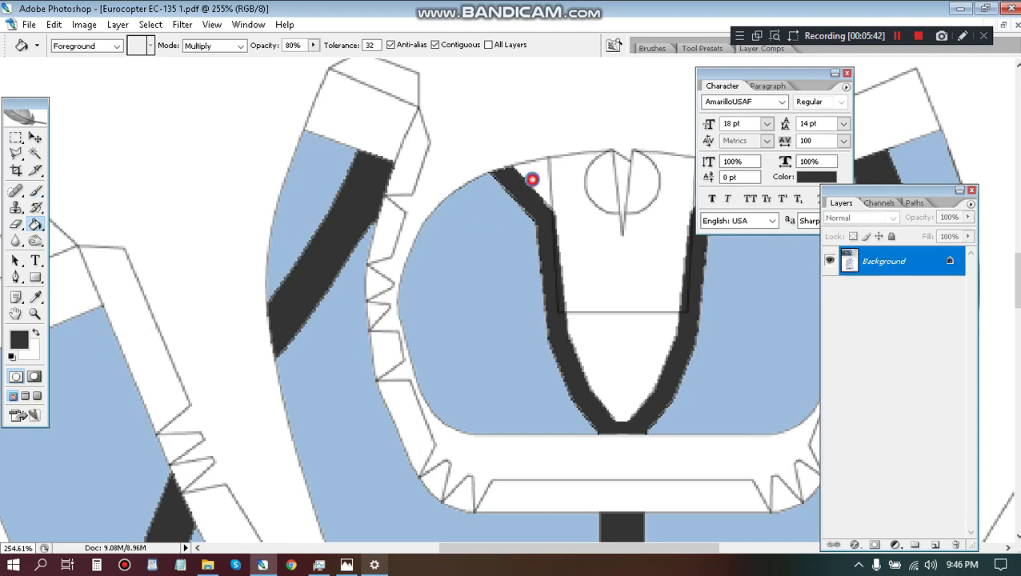
# Step: Fill the white corners between the nose frames' upper ends and the centre panel with dark grey at 100% Paint Bucket opacity
pyautogui.click(532, 179)
pyautogui.moveTo(608, 200); pyautogui.dragTo(444, 206)
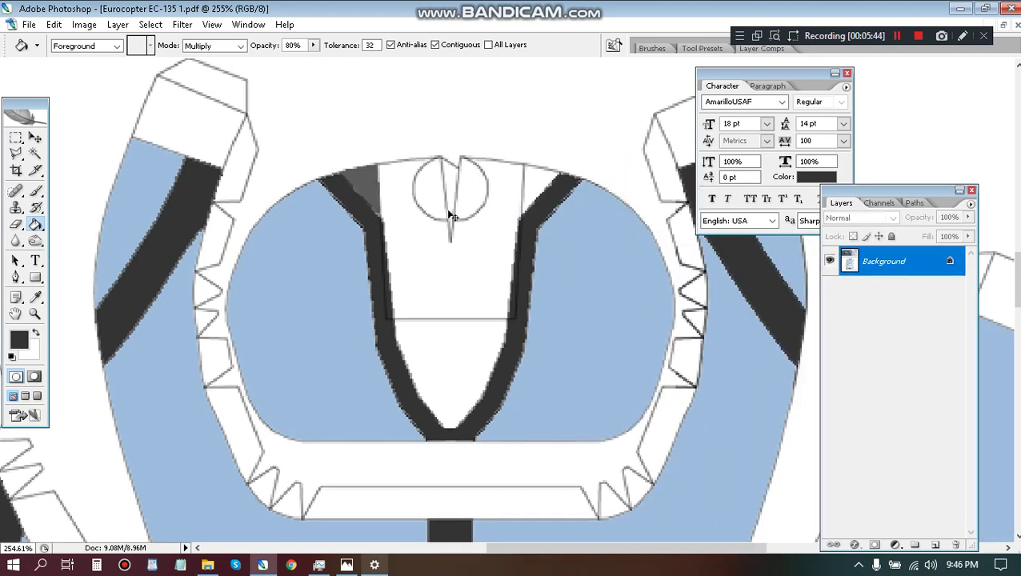
pyautogui.hotkey('ctrl', 'z')
pyautogui.click(365, 187)
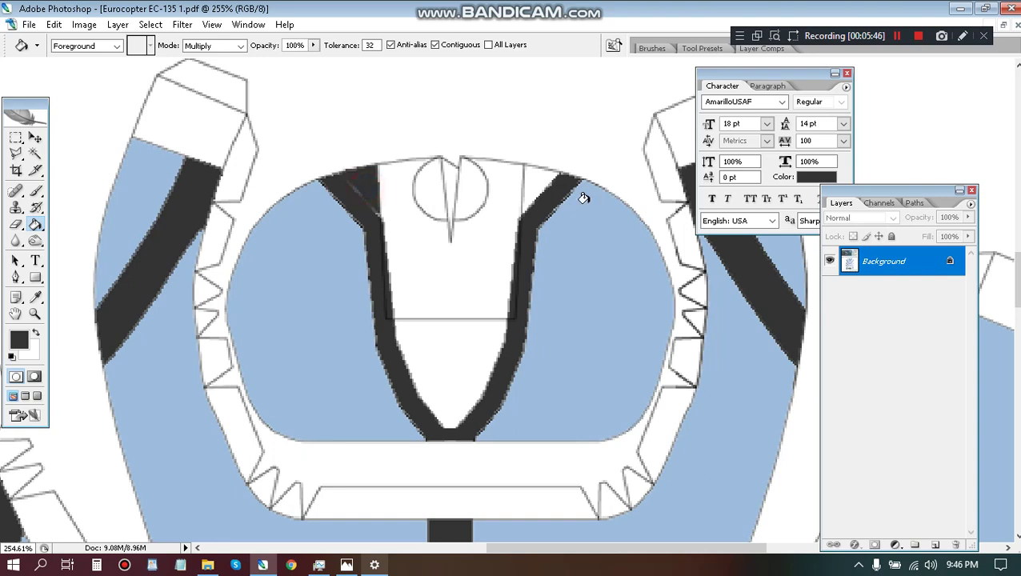
pyautogui.click(540, 174)
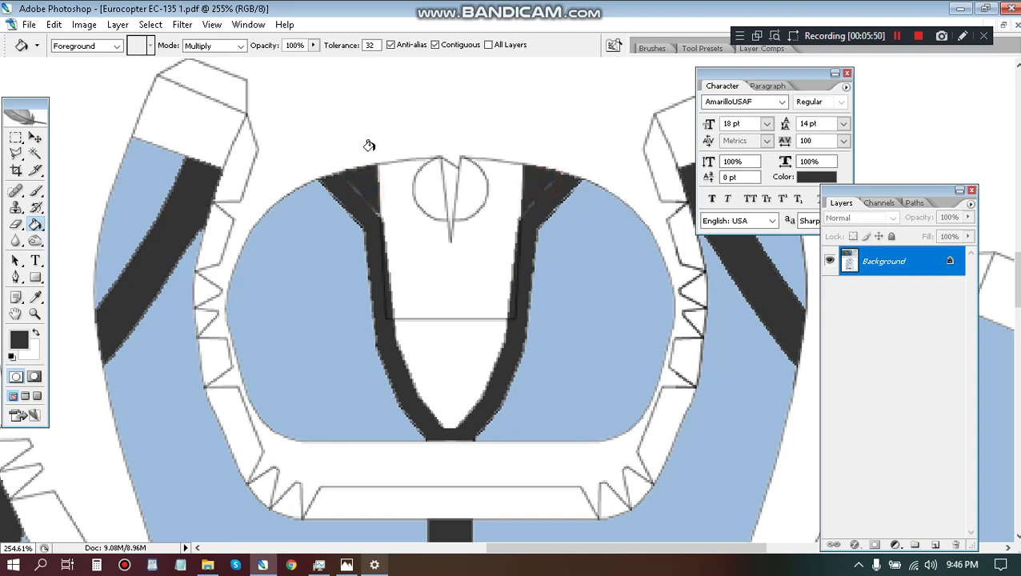
# Step: Paint over the light diagonal lines left in both filled corners of the nose frames with a 7 px dark grey brush
pyautogui.press('b')
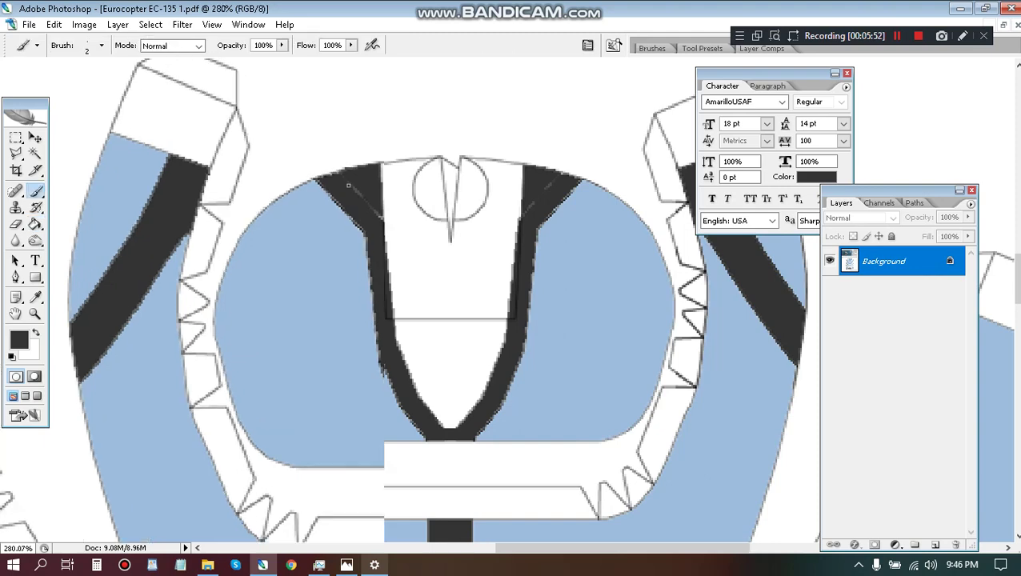
pyautogui.scroll(3, 347, 186)
pyautogui.press(']')
pyautogui.press(']')
pyautogui.press(']')
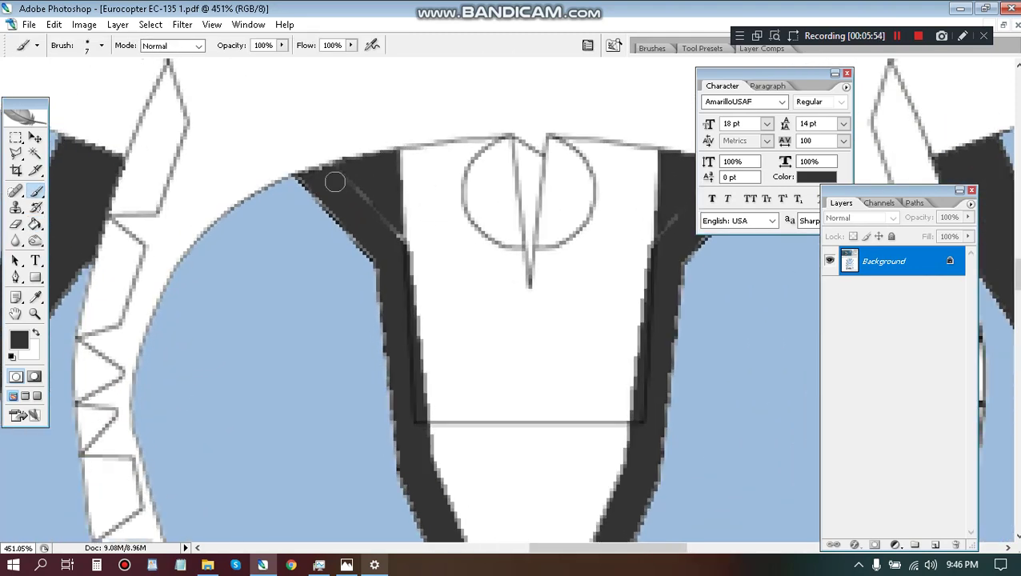
pyautogui.moveTo(340, 173); pyautogui.dragTo(389, 239)
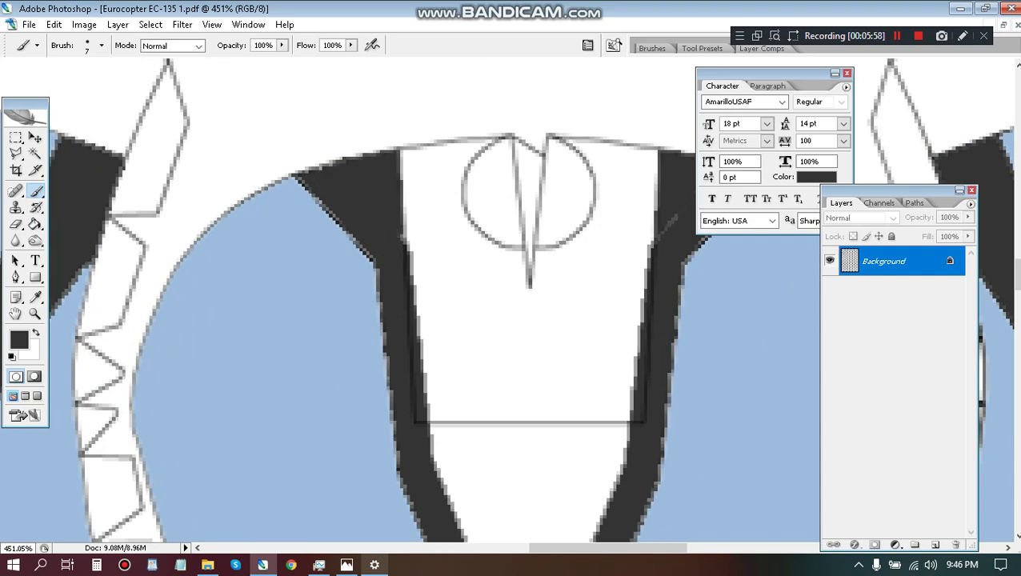
pyautogui.moveTo(645, 228)
pyautogui.mouseDown()
pyautogui.moveTo(461, 263)
pyautogui.moveTo(506, 239)
pyautogui.moveTo(529, 211)
pyautogui.mouseUp()
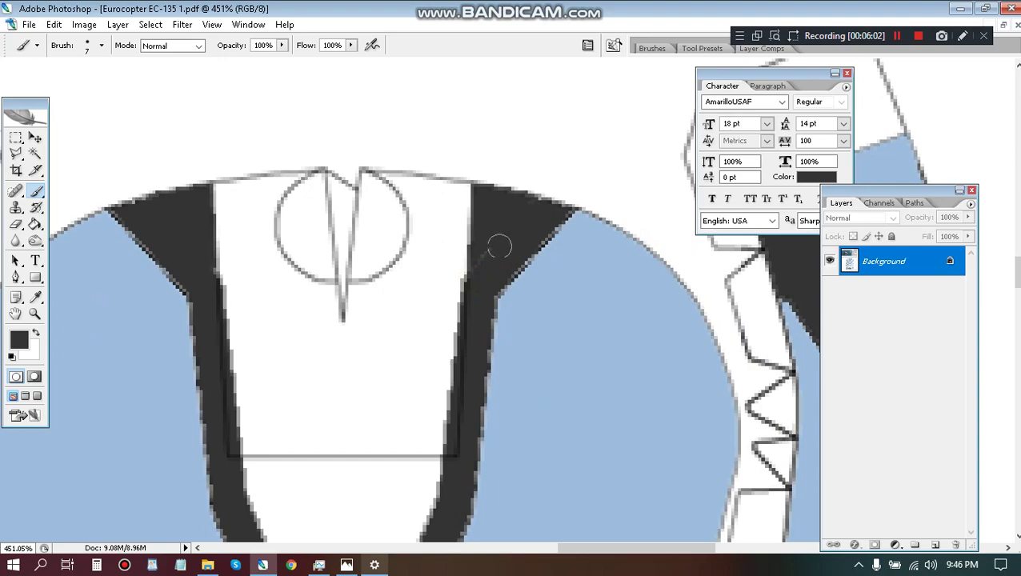
pyautogui.moveTo(498, 247); pyautogui.dragTo(478, 264)
# Step: Switch to the H135 Navy trainer photo in Photos, examine its nose and cockpit window frames, and return to Photoshop
pyautogui.scroll(-2, 483, 186)
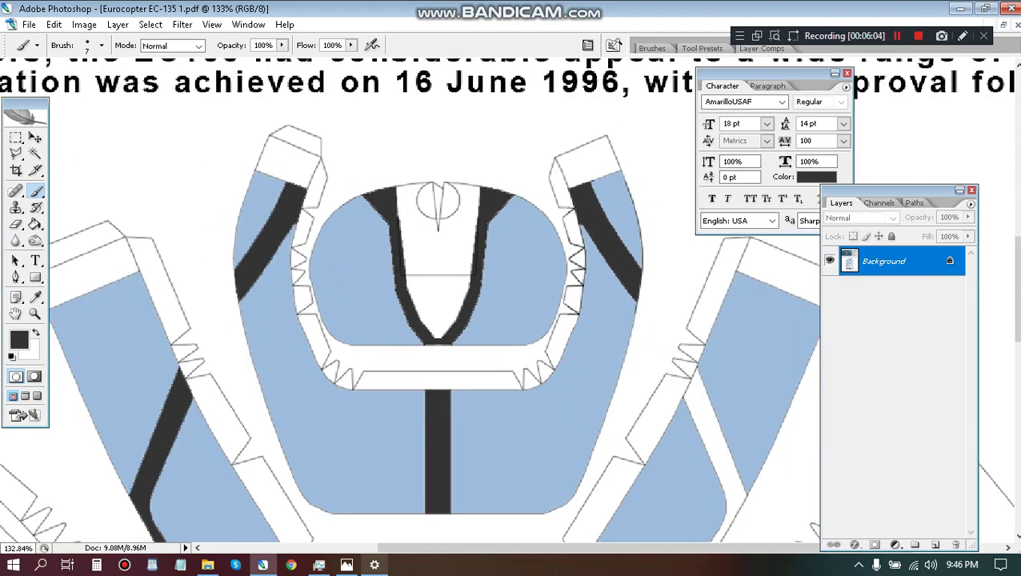
pyautogui.scroll(-1, 484, 189)
pyautogui.scroll(-1, 484, 190)
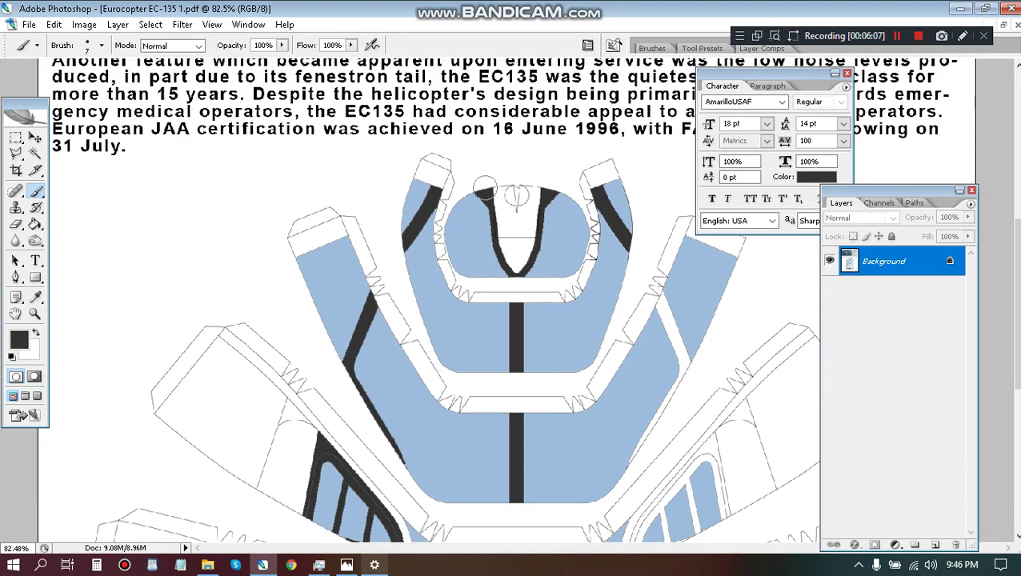
pyautogui.scroll(4, 480, 342)
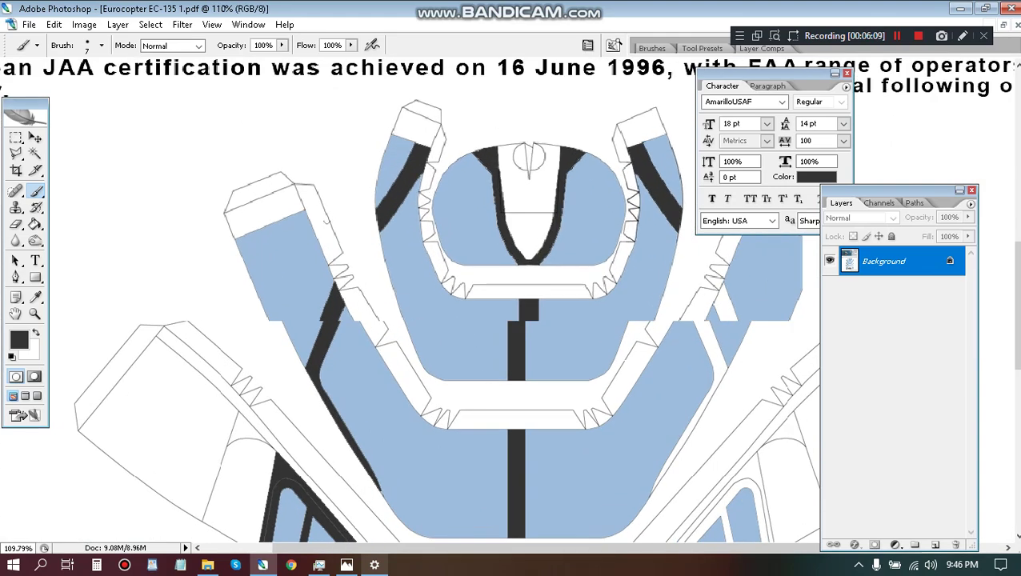
pyautogui.scroll(1, 250, 232)
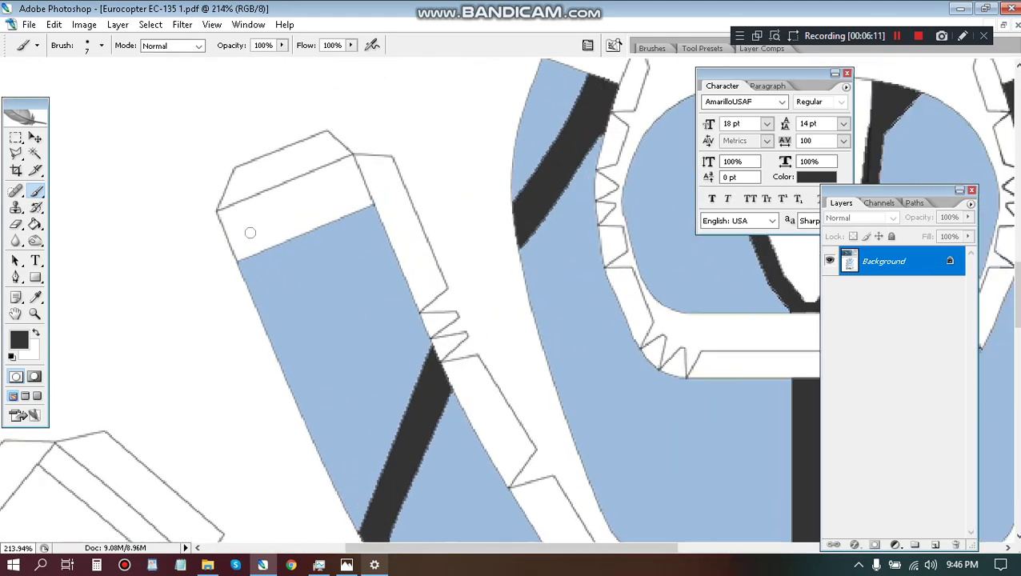
pyautogui.scroll(-5, 249, 232)
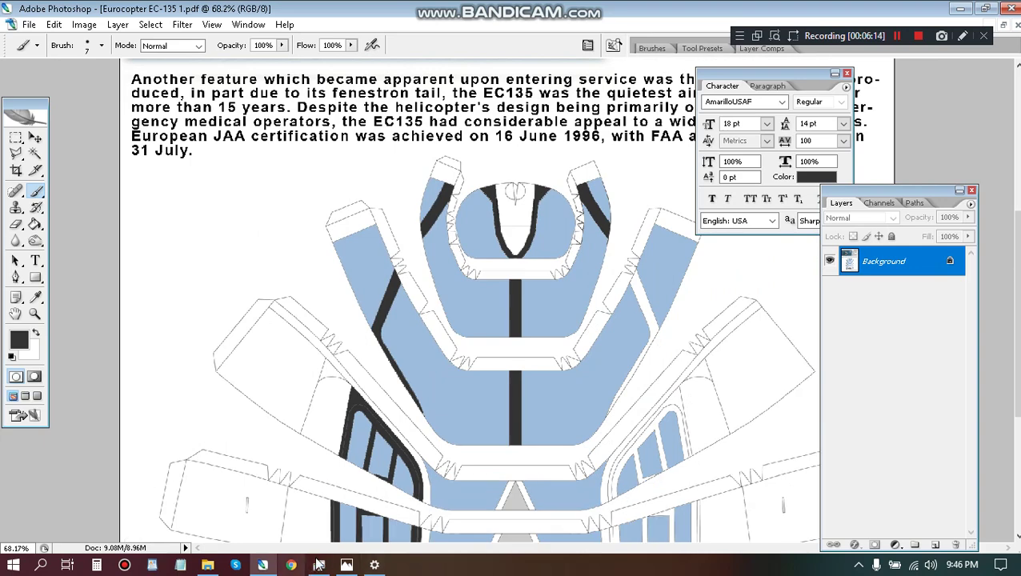
pyautogui.click(346, 564)
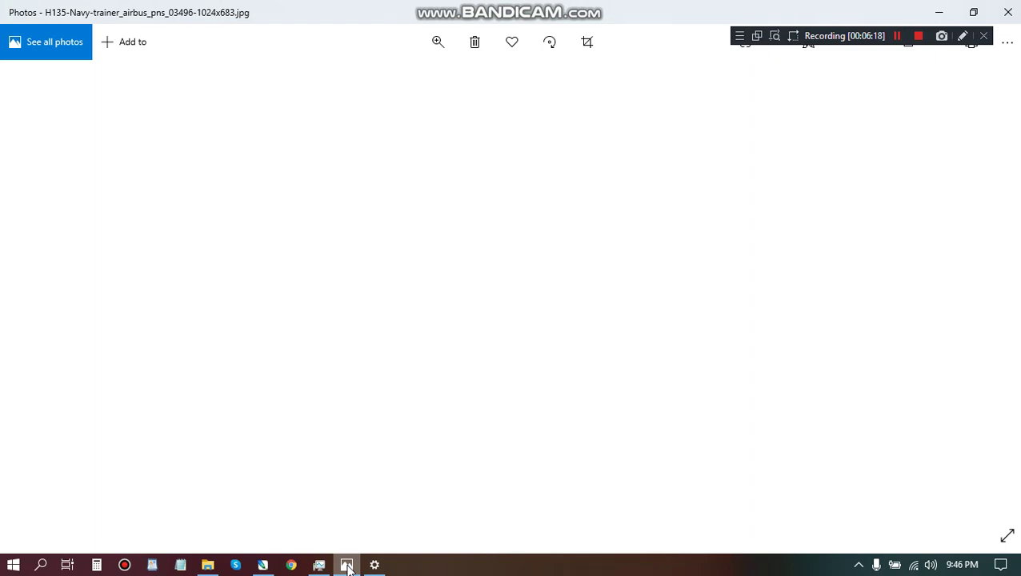
pyautogui.click(347, 564)
pyautogui.click(346, 565)
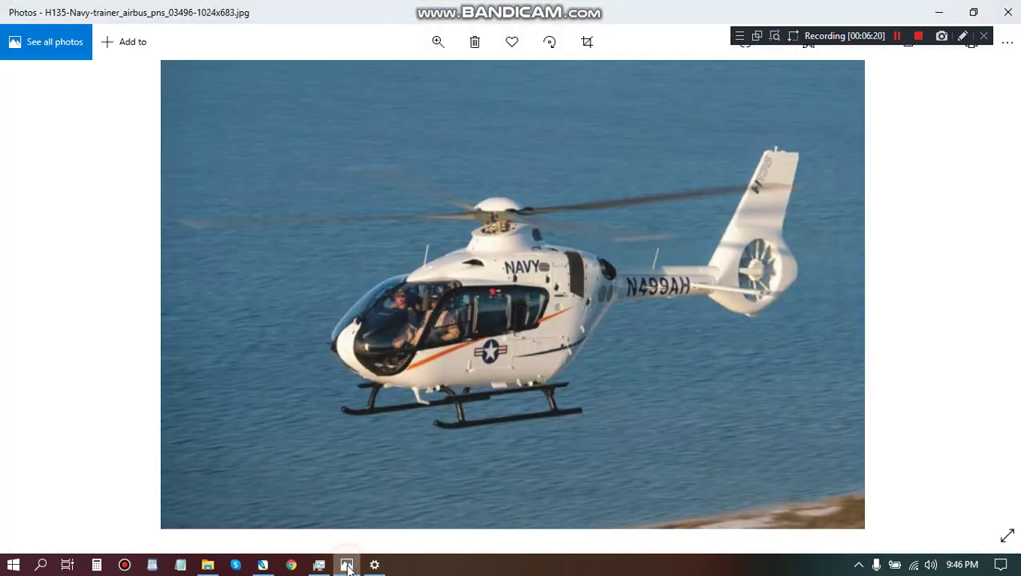
pyautogui.scroll(2, 356, 379)
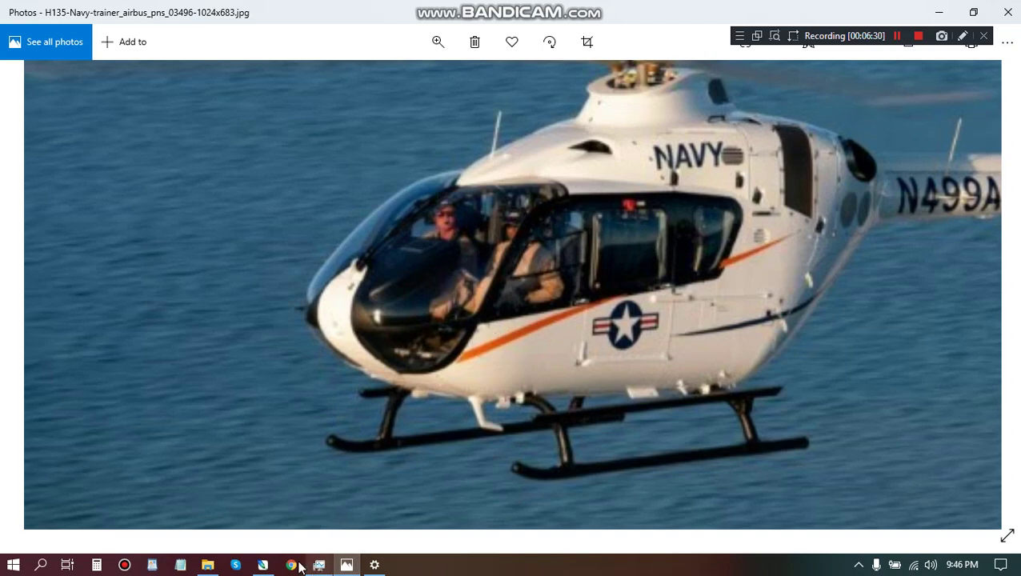
pyautogui.click(263, 566)
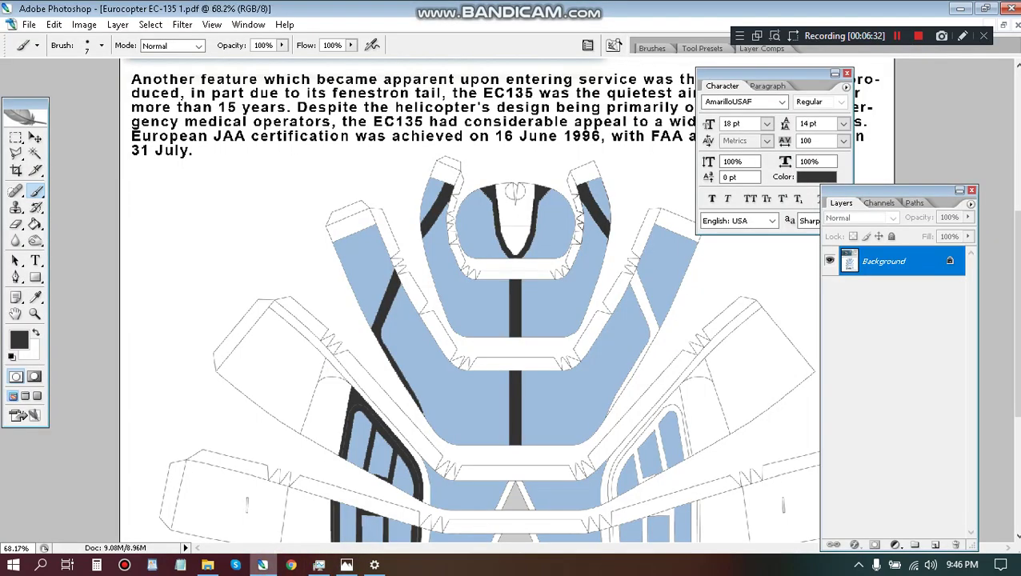
# Step: Fill the narrow white strip running along the upper edge of the left side-window panel with dark grey
pyautogui.scroll(2, 370, 315)
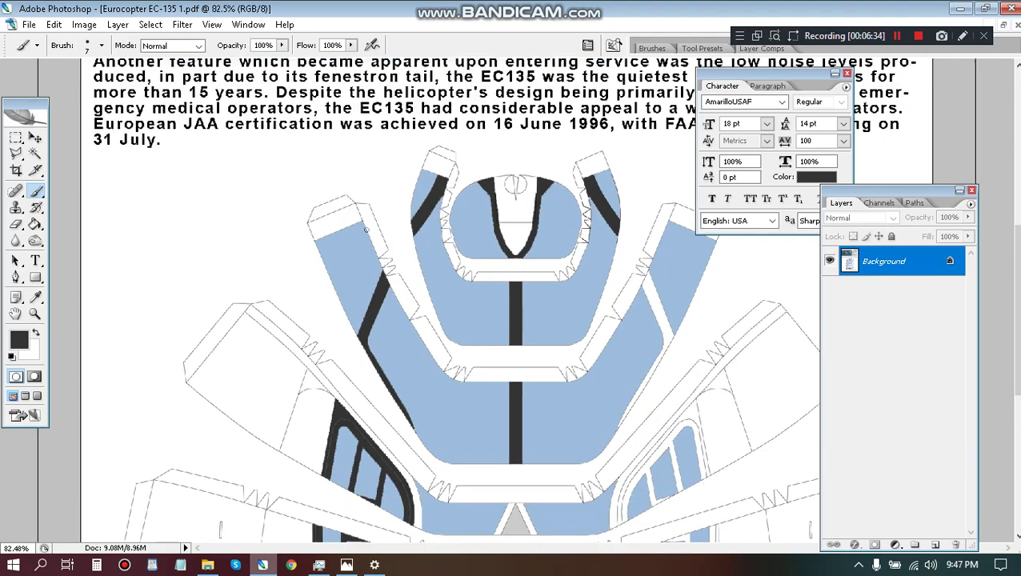
pyautogui.scroll(-3, 365, 228)
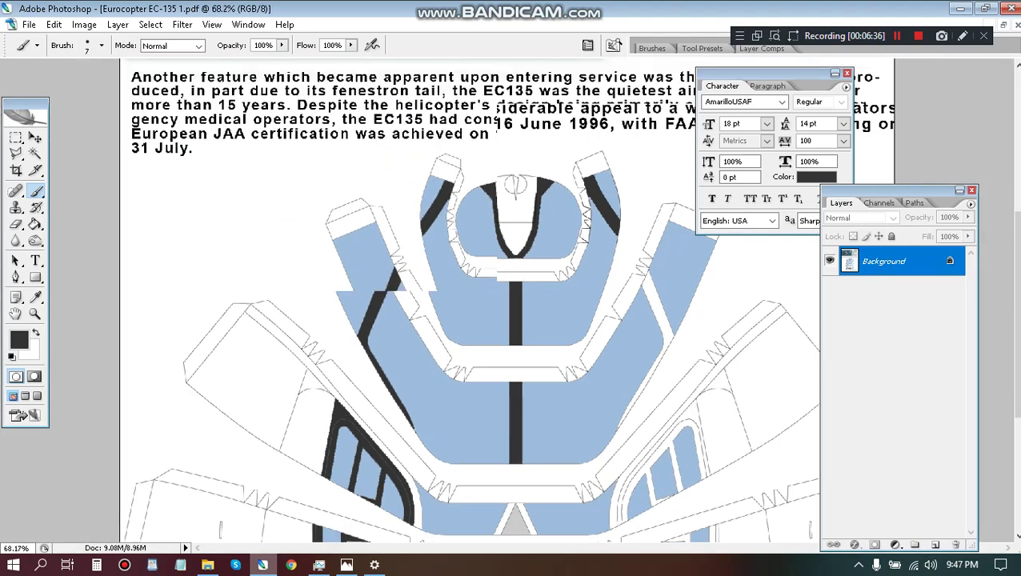
pyautogui.scroll(1, 366, 229)
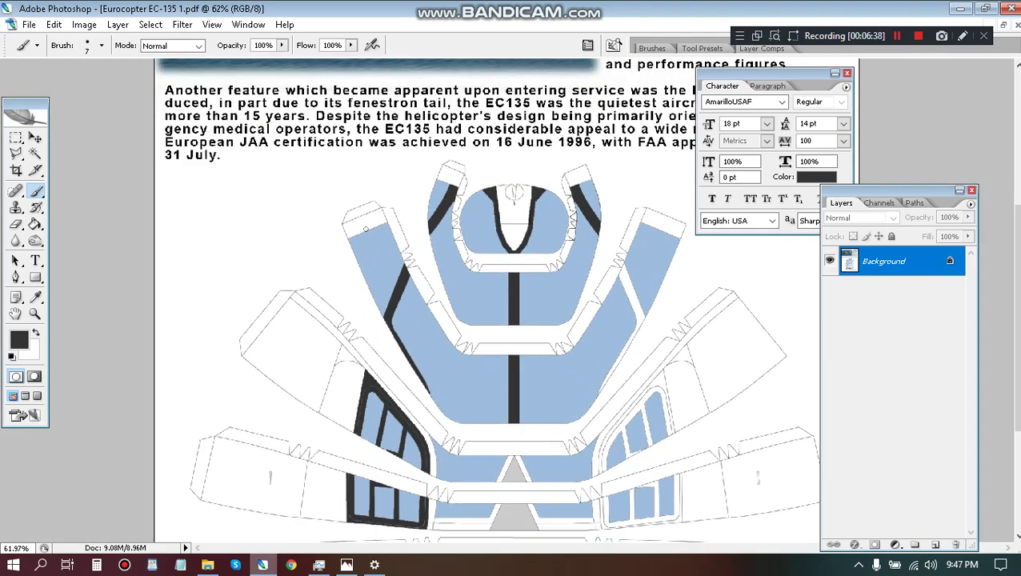
pyautogui.scroll(2, 306, 302)
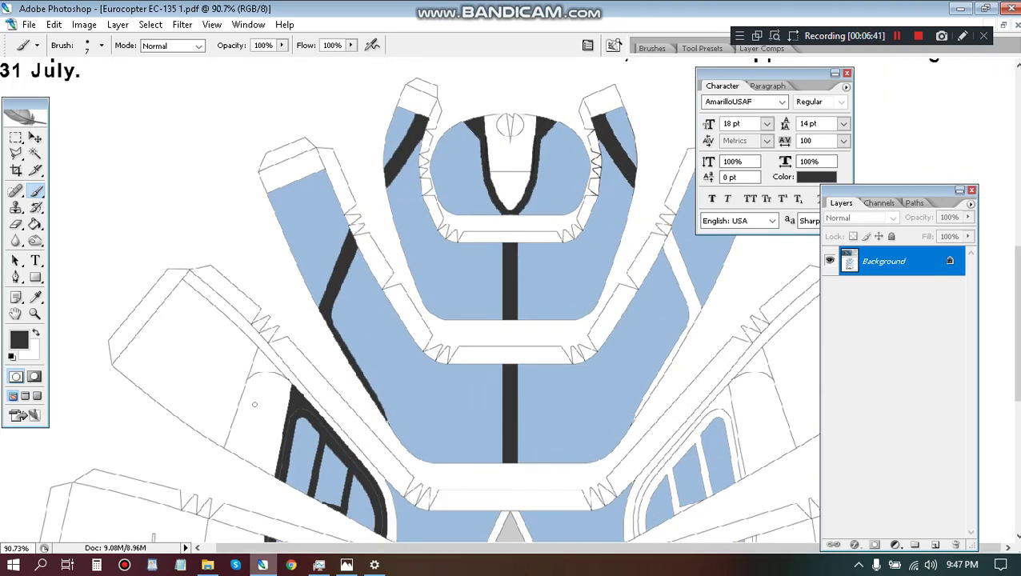
pyautogui.scroll(4, 254, 404)
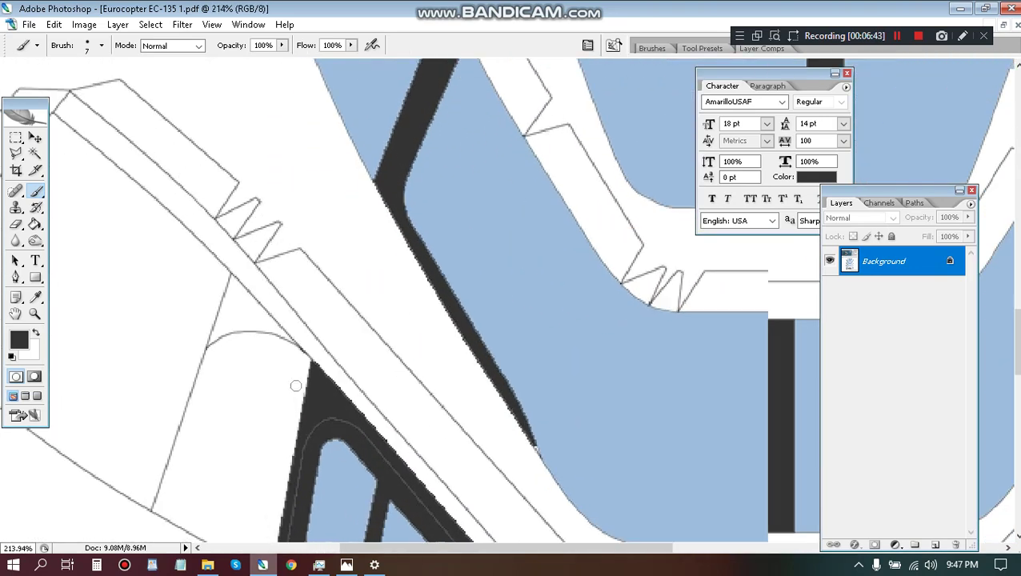
pyautogui.scroll(1, 295, 386)
pyautogui.press('g')
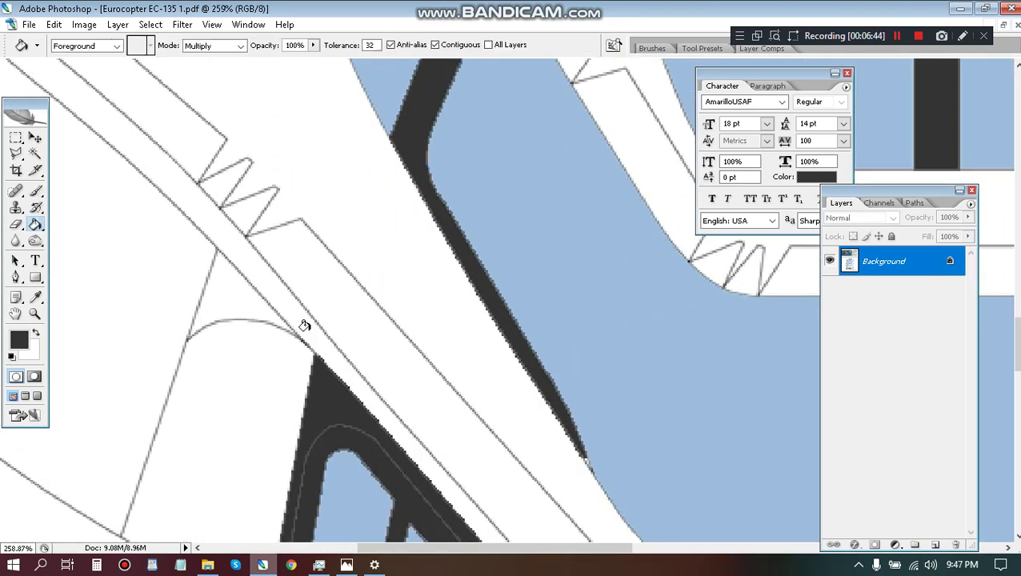
pyautogui.click(304, 325)
# Step: Fill the white bands at the upper ends of the four blue windshield arms with dark grey
pyautogui.scroll(-7, 309, 276)
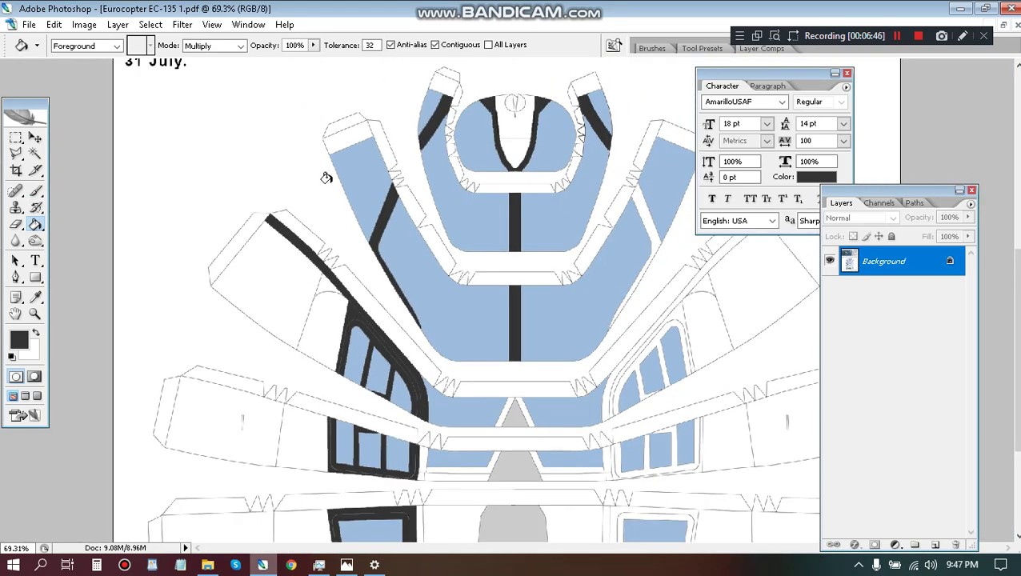
pyautogui.click(344, 130)
pyautogui.click(444, 82)
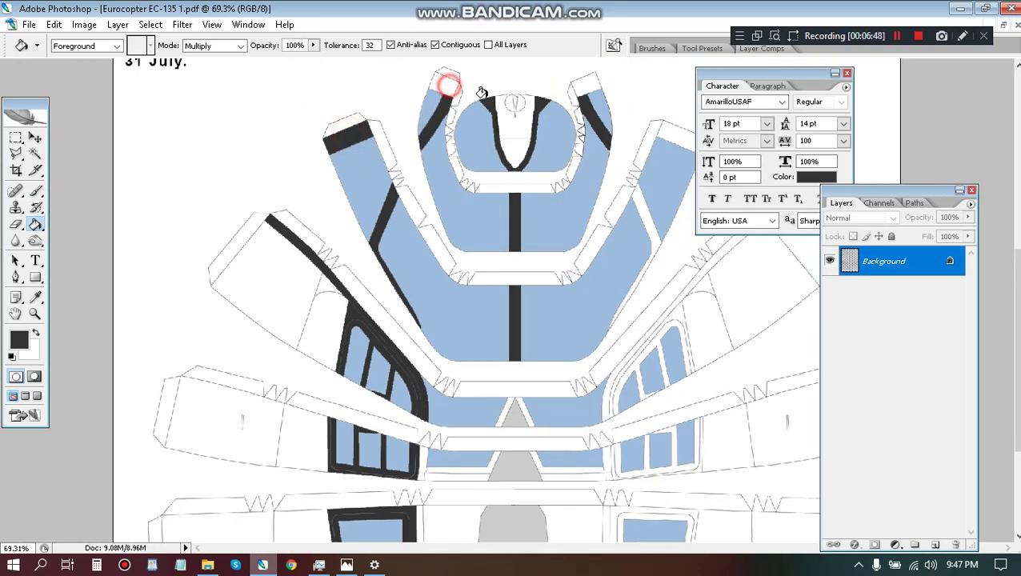
pyautogui.click(577, 81)
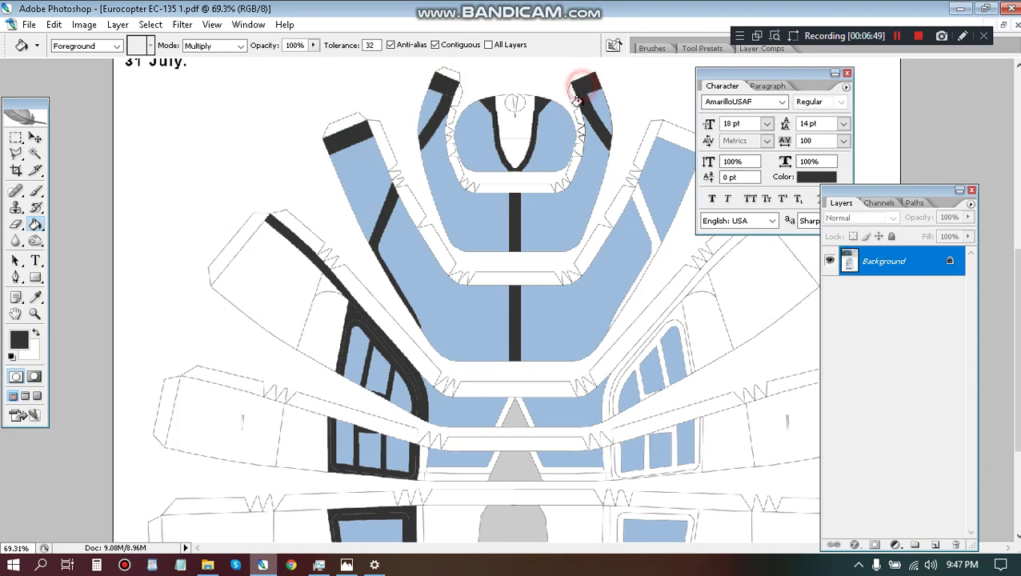
pyautogui.click(658, 121)
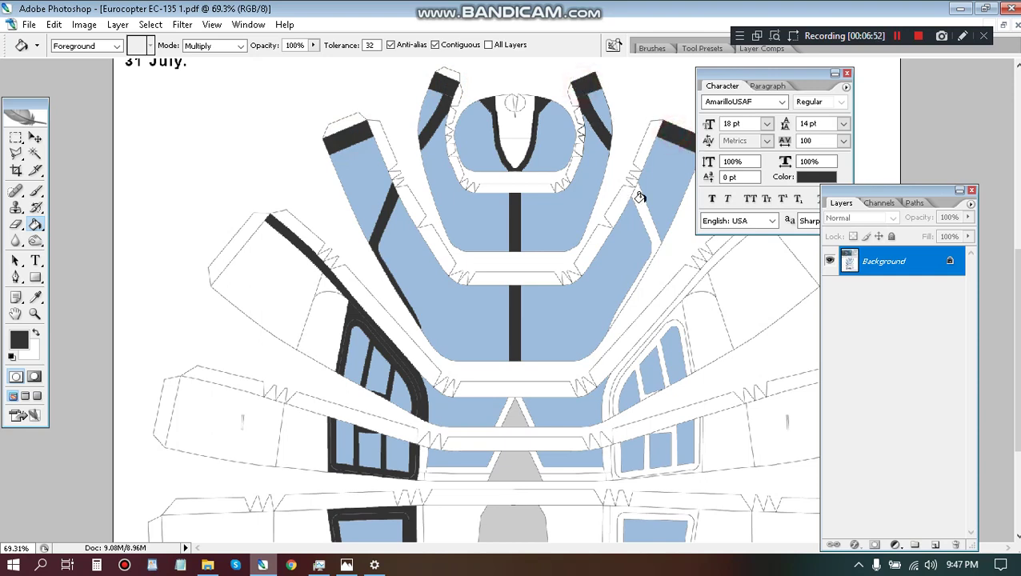
# Step: Fill the right windshield strut, the right side panel's upper edge strip and its upper side-window frame with dark grey
pyautogui.click(640, 200)
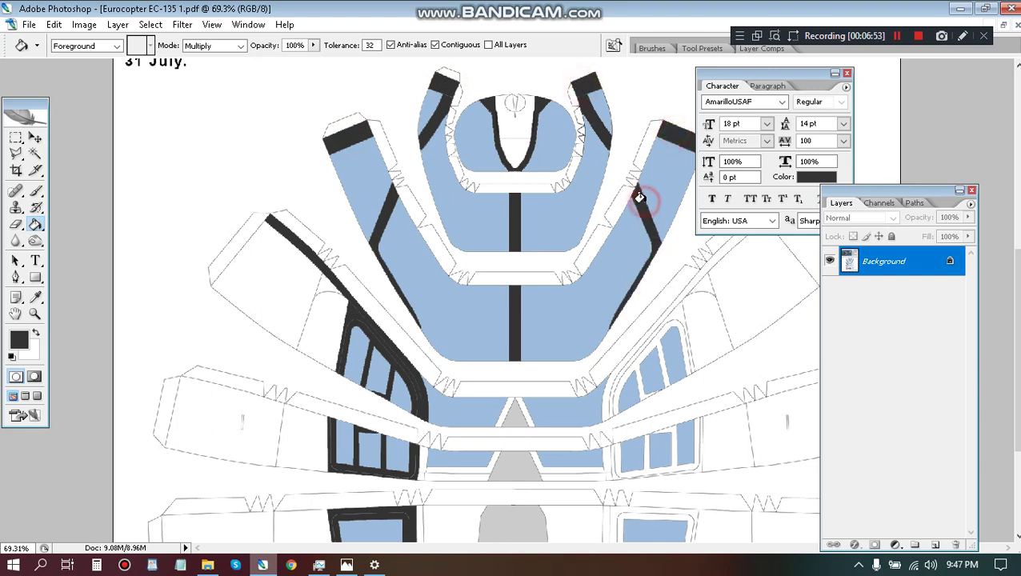
pyautogui.click(688, 282)
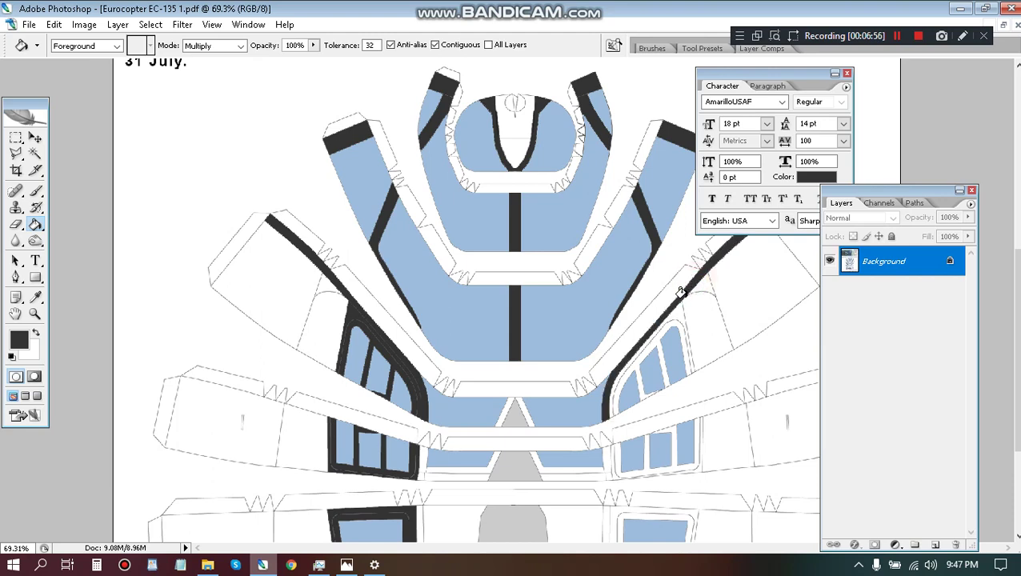
pyautogui.click(673, 306)
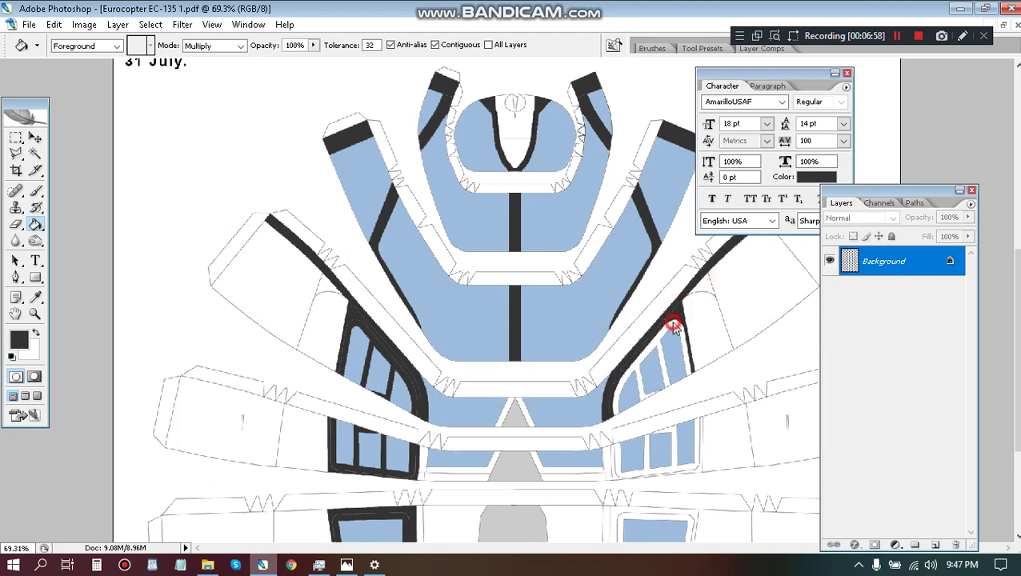
pyautogui.click(664, 328)
# Step: Fill the frame and dividers of the lower right side-window section with dark grey
pyautogui.click(671, 427)
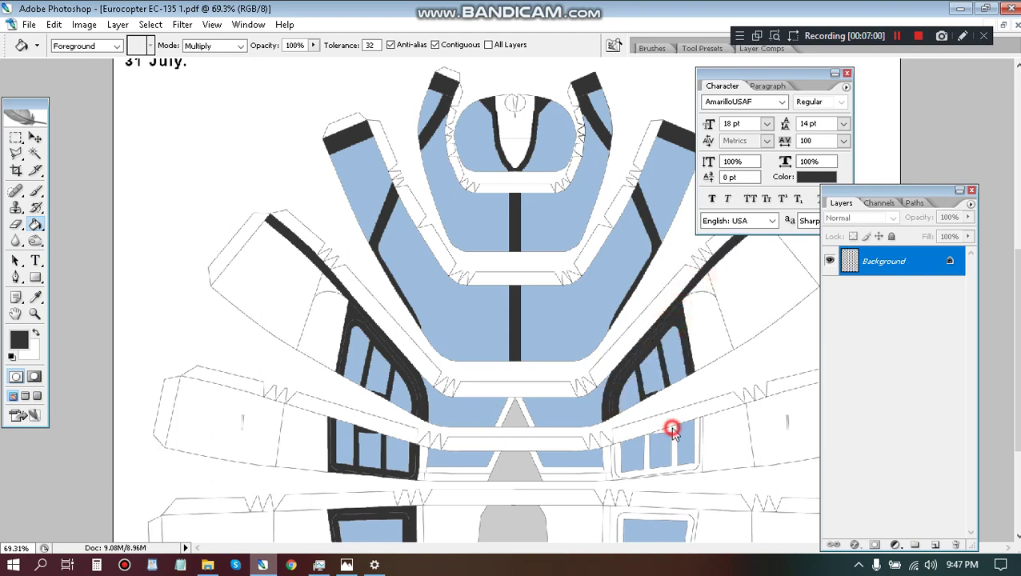
pyautogui.click(694, 464)
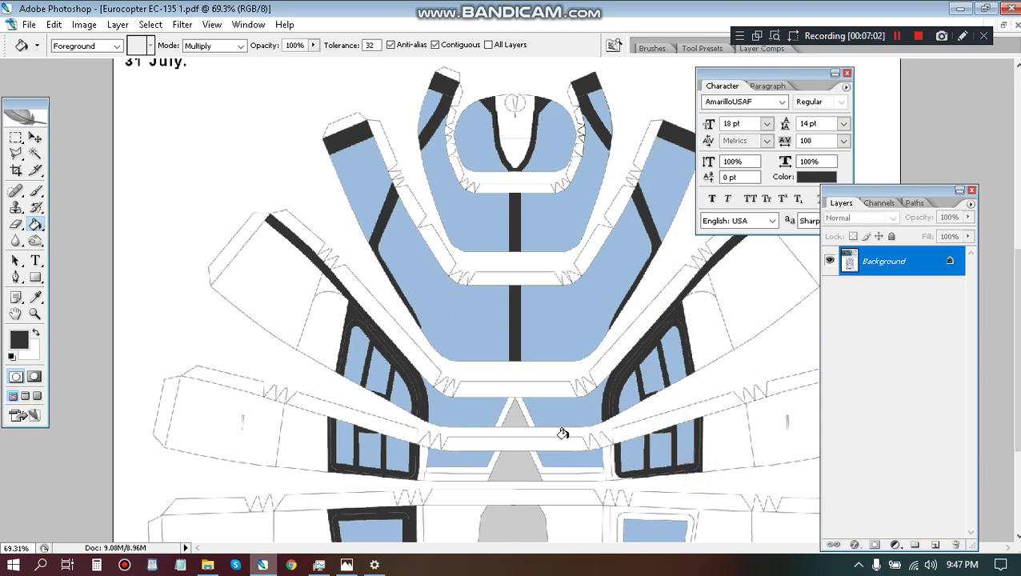
pyautogui.click(610, 472)
# Step: Fill the outer and inner bands of the right window frame in the lowest body section with dark grey
pyautogui.scroll(-3, 616, 516)
pyautogui.scroll(2, 615, 364)
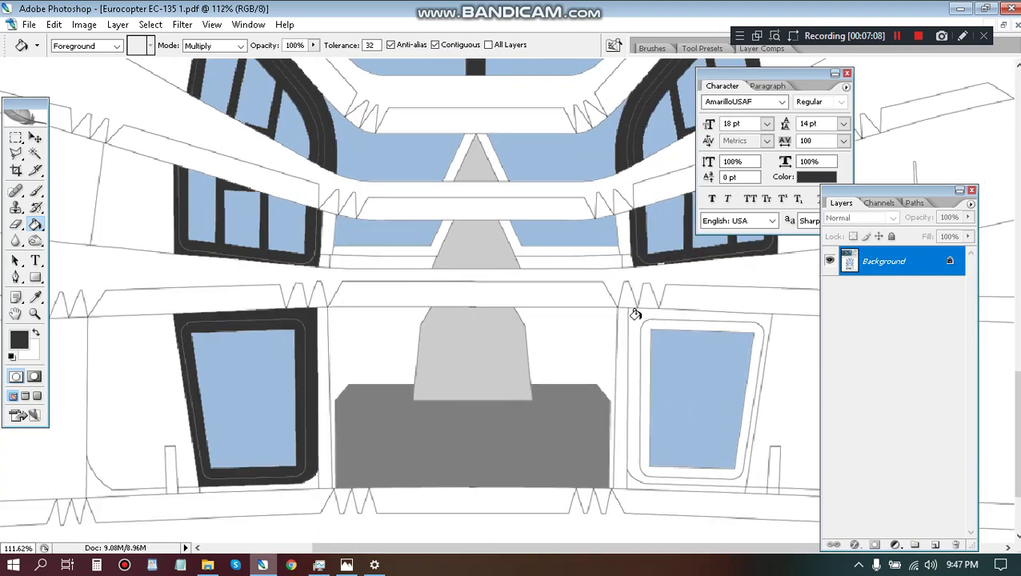
pyautogui.click(633, 316)
pyautogui.click(644, 326)
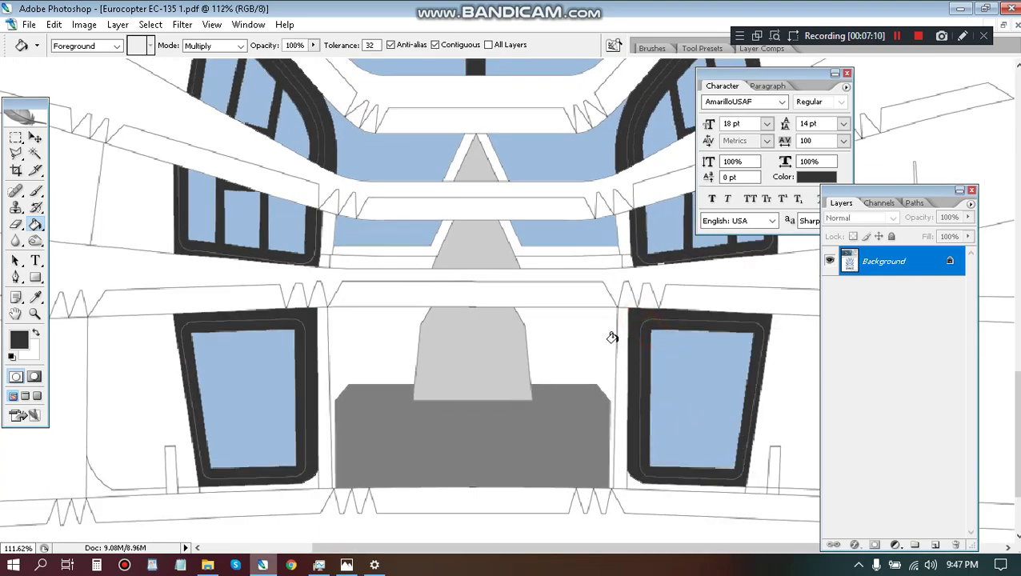
# Step: Fill the rounded lower inner corners of both window frames in the lowest body section with dark grey
pyautogui.click(345, 565)
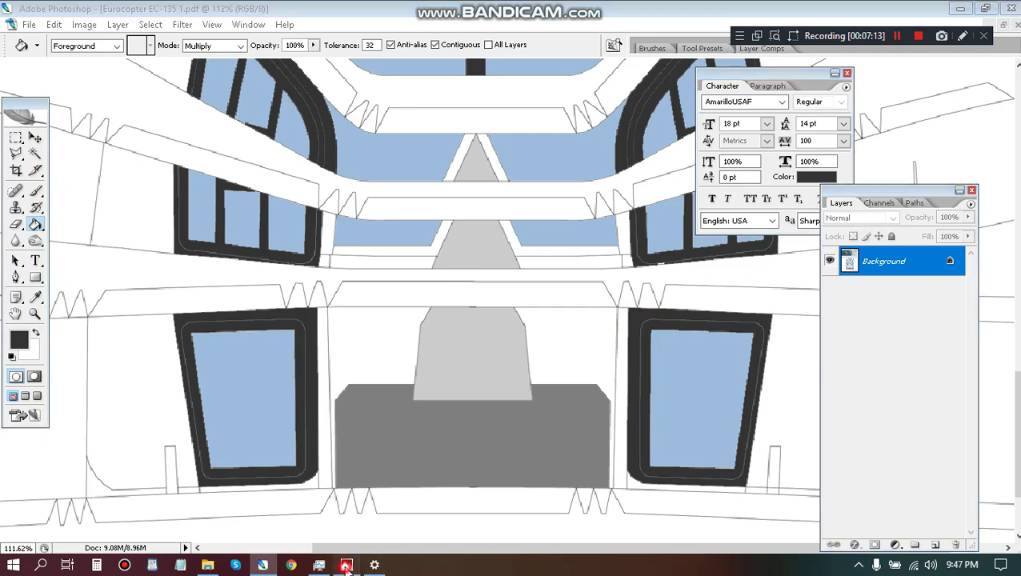
pyautogui.click(345, 569)
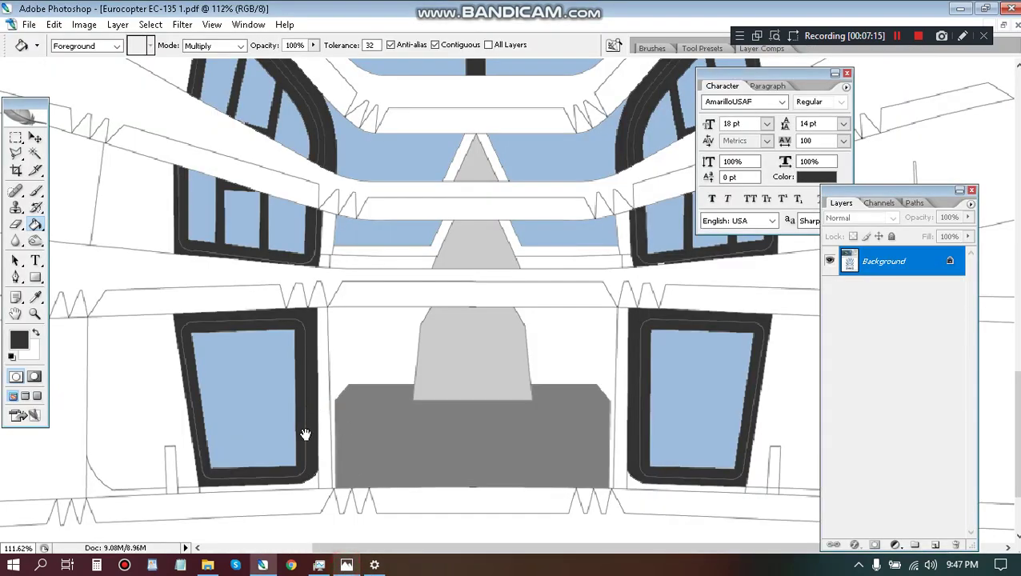
pyautogui.moveTo(312, 451); pyautogui.dragTo(334, 319)
pyautogui.click(335, 359)
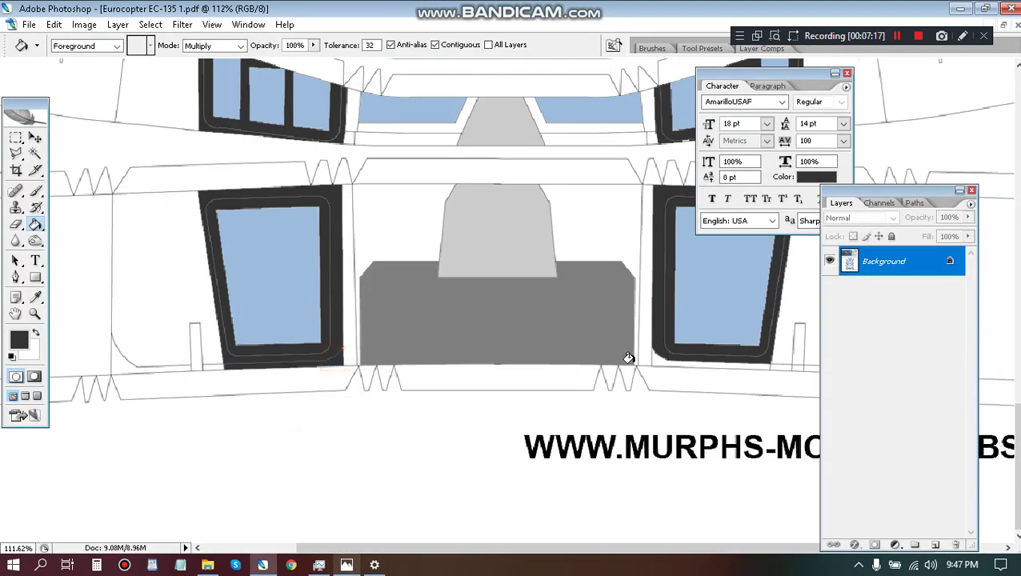
pyautogui.click(661, 357)
# Step: Check the H135 Navy trainer photo in Photos, return to Photoshop, and fill the lower left nose window's white border with dark grey
pyautogui.scroll(-4, 428, 311)
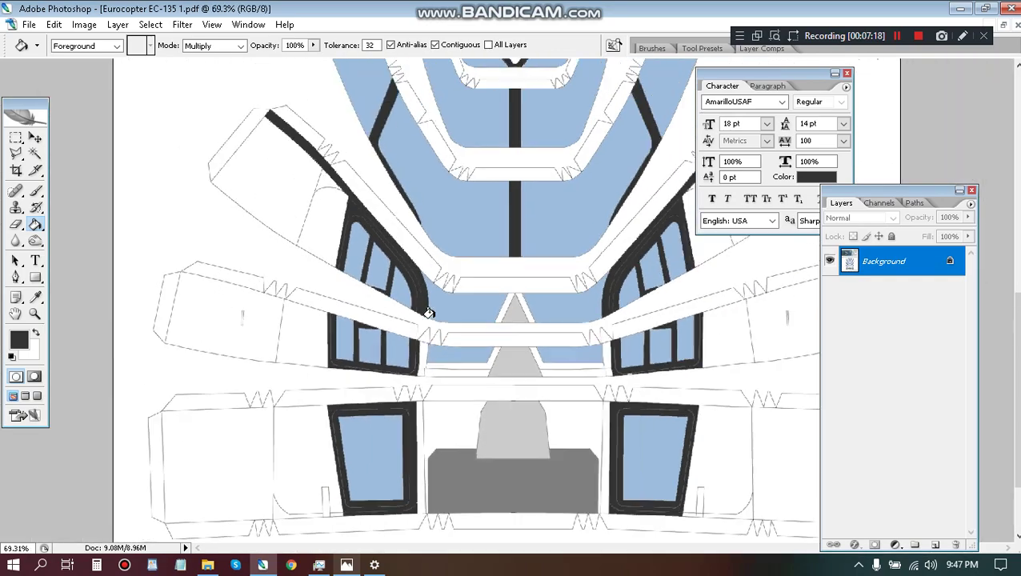
pyautogui.scroll(-2, 428, 312)
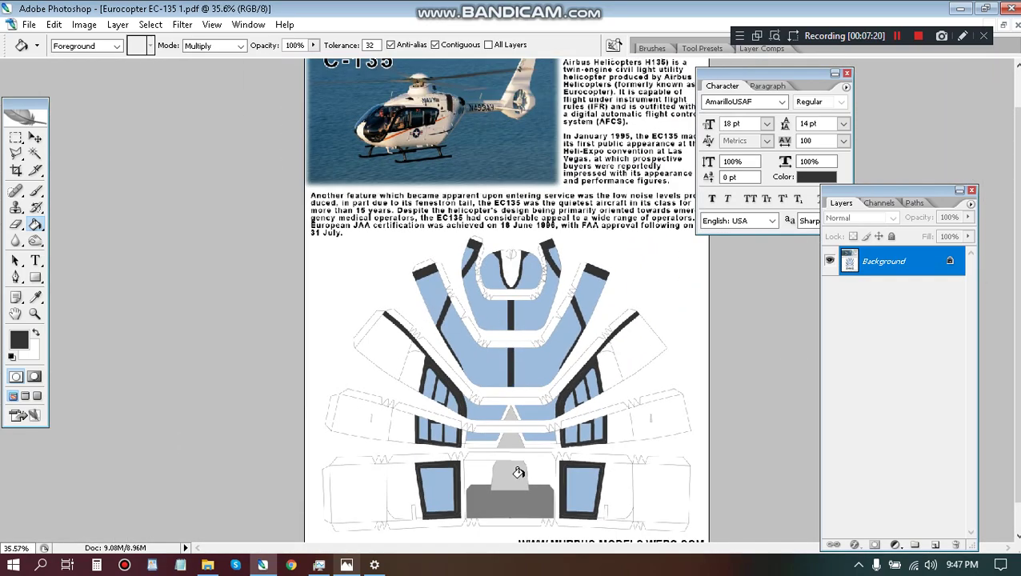
pyautogui.scroll(5, 506, 433)
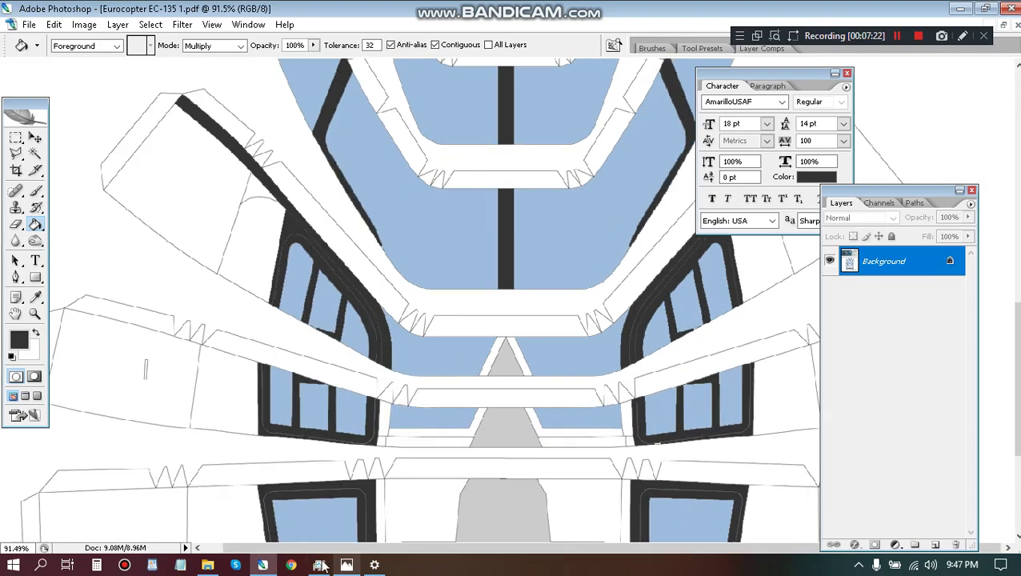
pyautogui.click(339, 568)
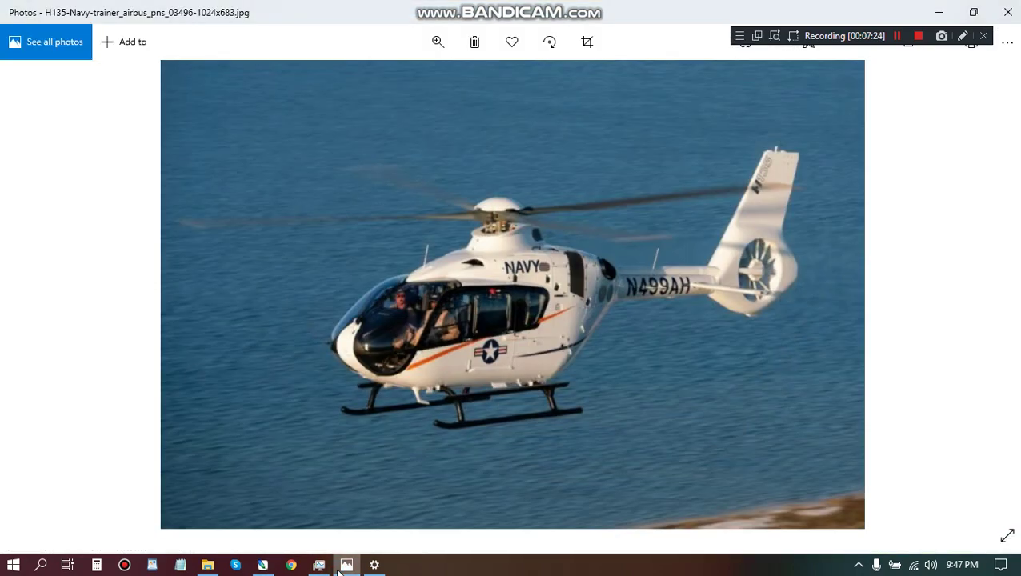
pyautogui.click(340, 568)
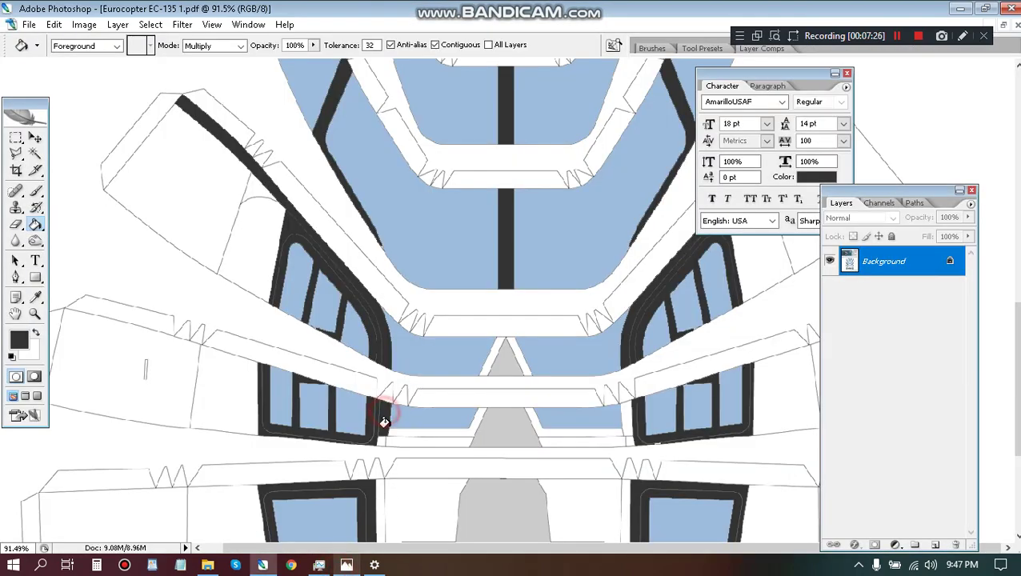
pyautogui.click(394, 432)
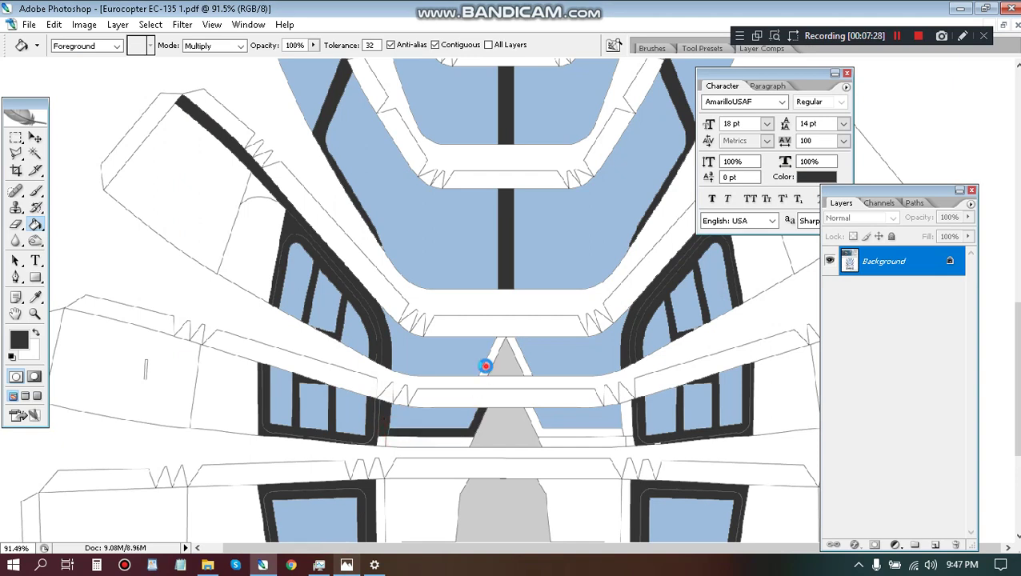
# Step: Fill the white strips flanking the light grey nose triangle and the lower right nose window's border with dark grey
pyautogui.click(488, 364)
pyautogui.click(517, 355)
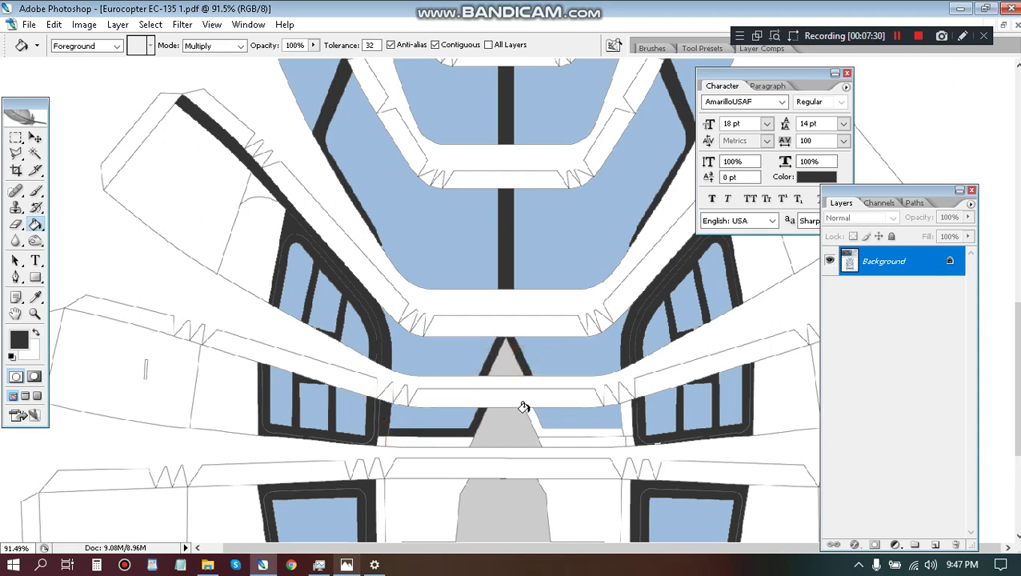
pyautogui.click(526, 414)
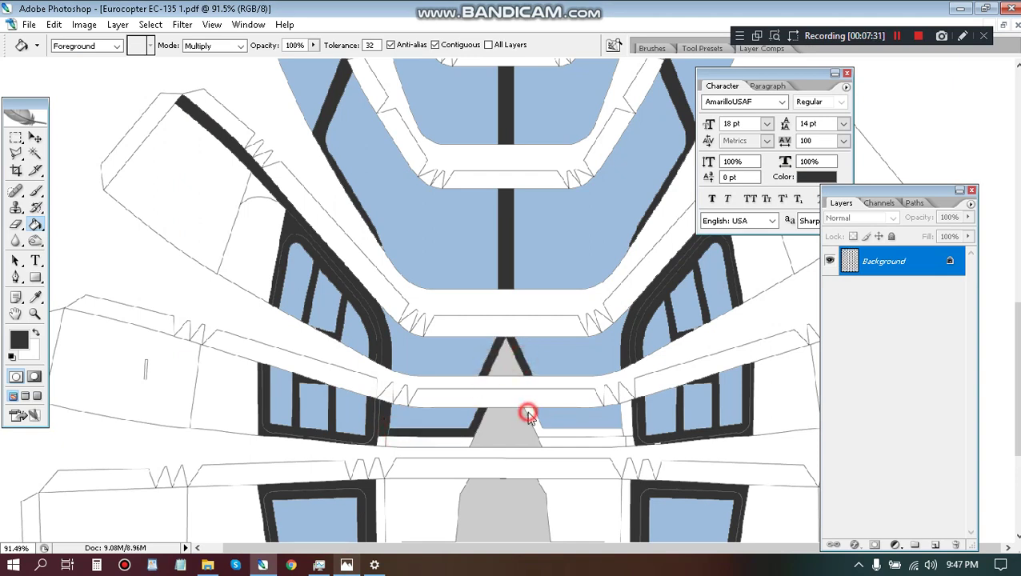
pyautogui.click(624, 423)
# Step: Examine the orange and blue side stripes and star insignia in the sheet's helicopter photo and compare them with the model's side panels
pyautogui.scroll(-2, 456, 320)
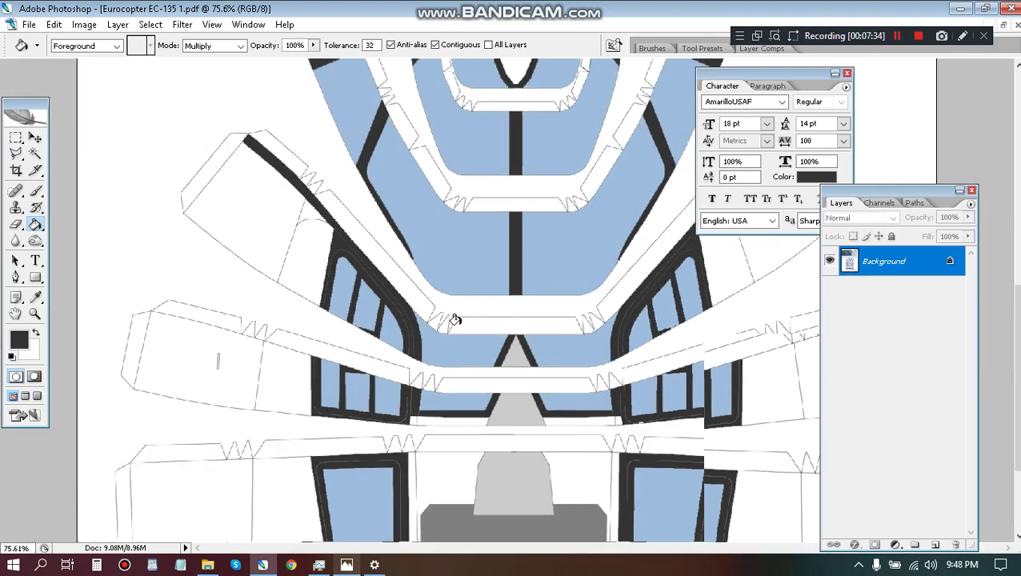
pyautogui.scroll(-3, 454, 319)
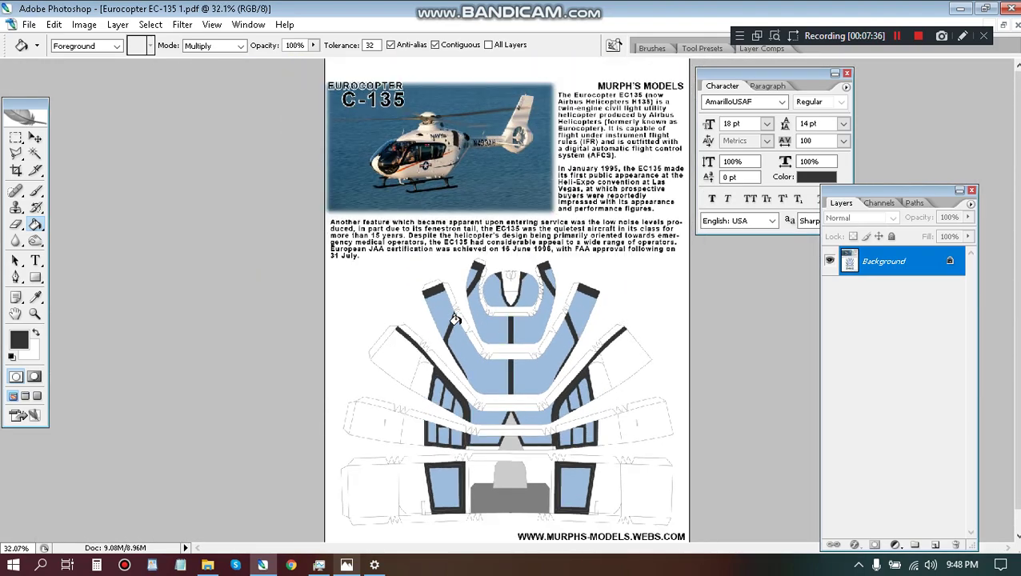
pyautogui.scroll(-2, 454, 319)
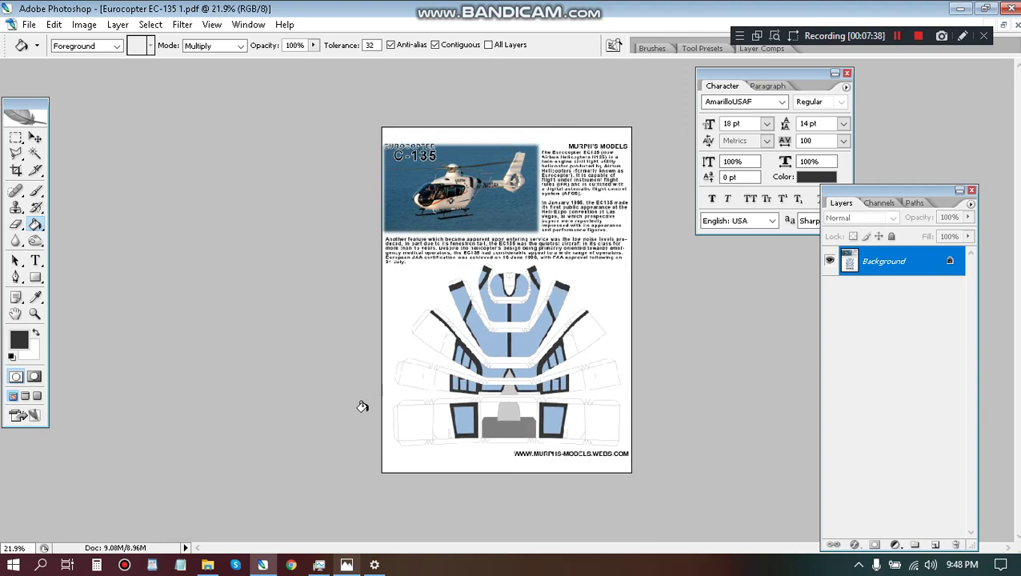
pyautogui.scroll(2, 424, 407)
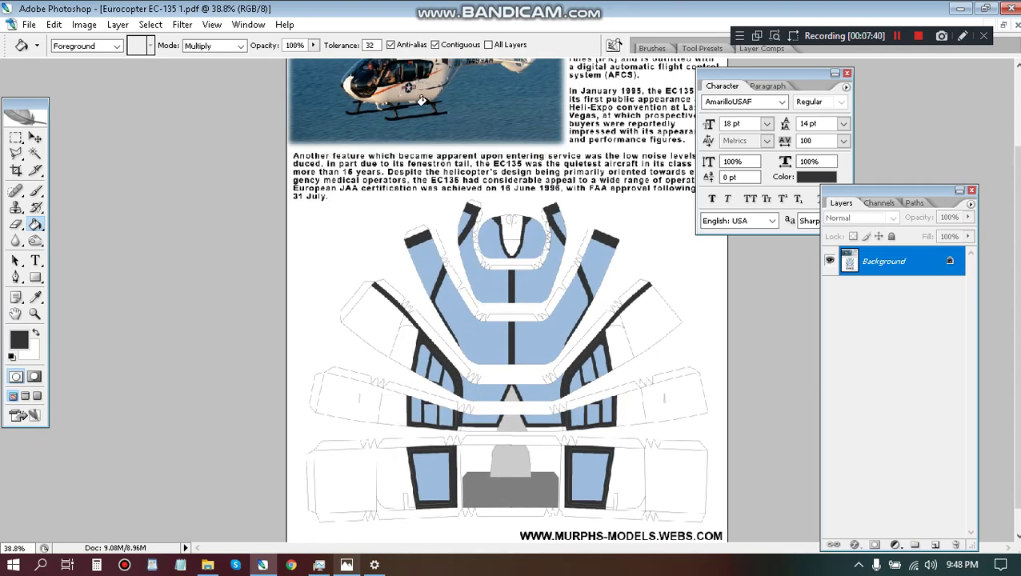
pyautogui.scroll(1, 385, 352)
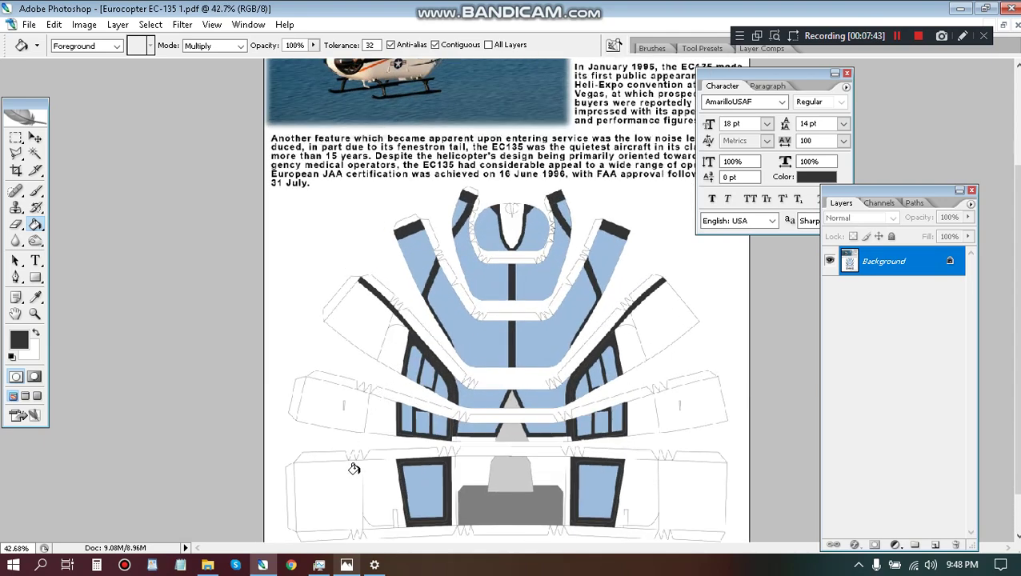
pyautogui.moveTo(392, 112); pyautogui.dragTo(394, 247)
pyautogui.scroll(5, 387, 203)
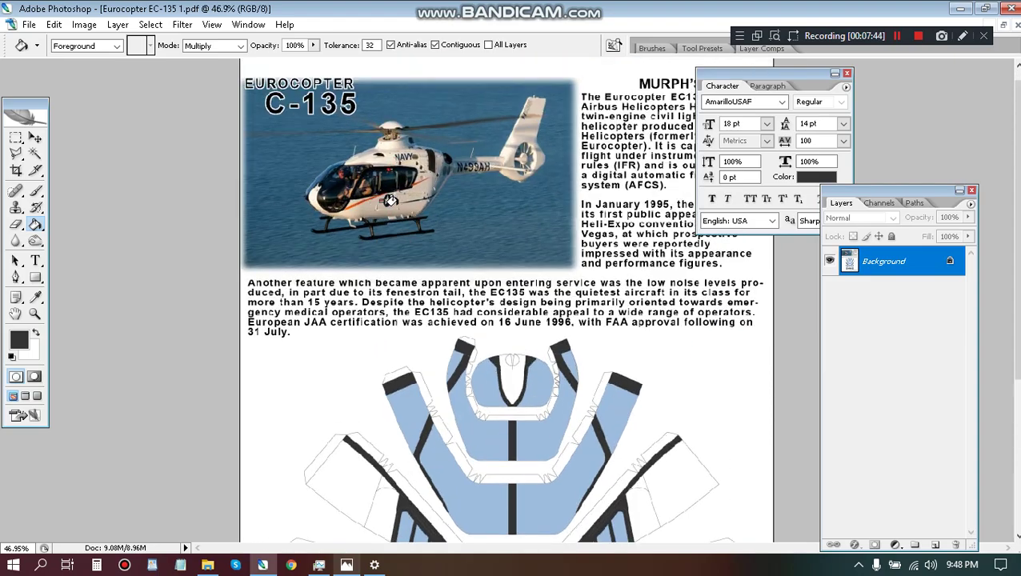
pyautogui.scroll(4, 204, 195)
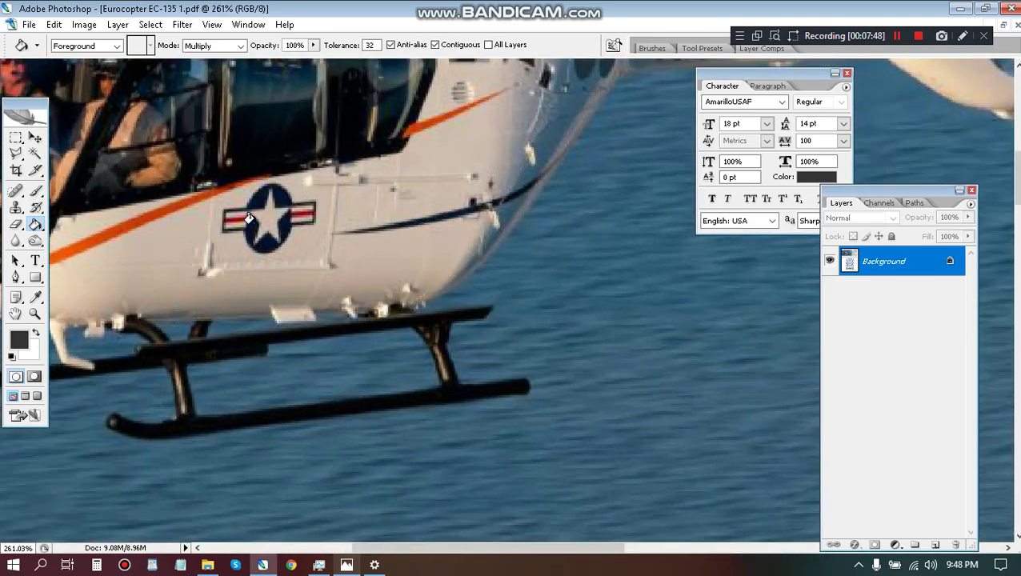
pyautogui.moveTo(167, 271); pyautogui.dragTo(305, 246)
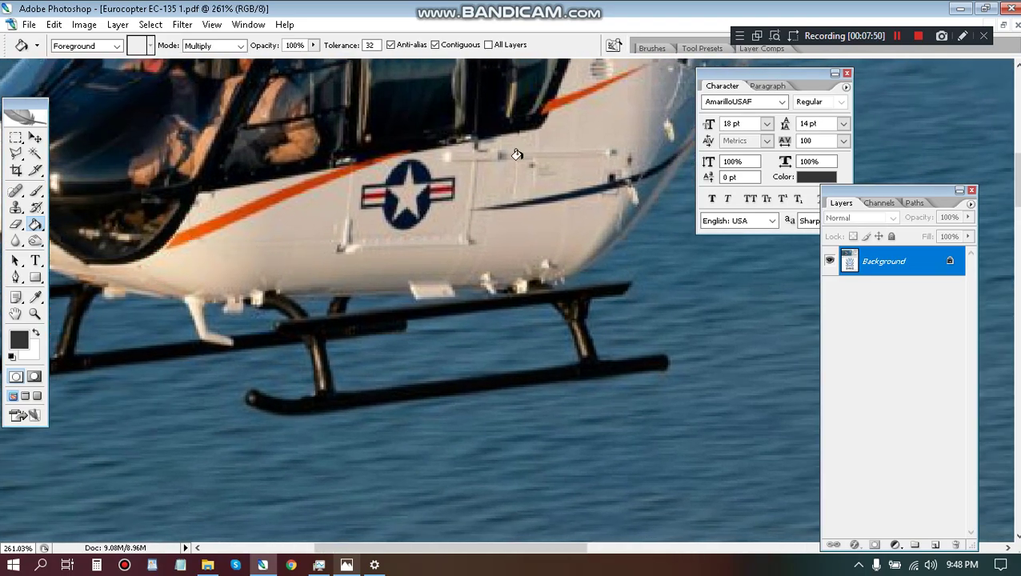
pyautogui.scroll(-5, 479, 157)
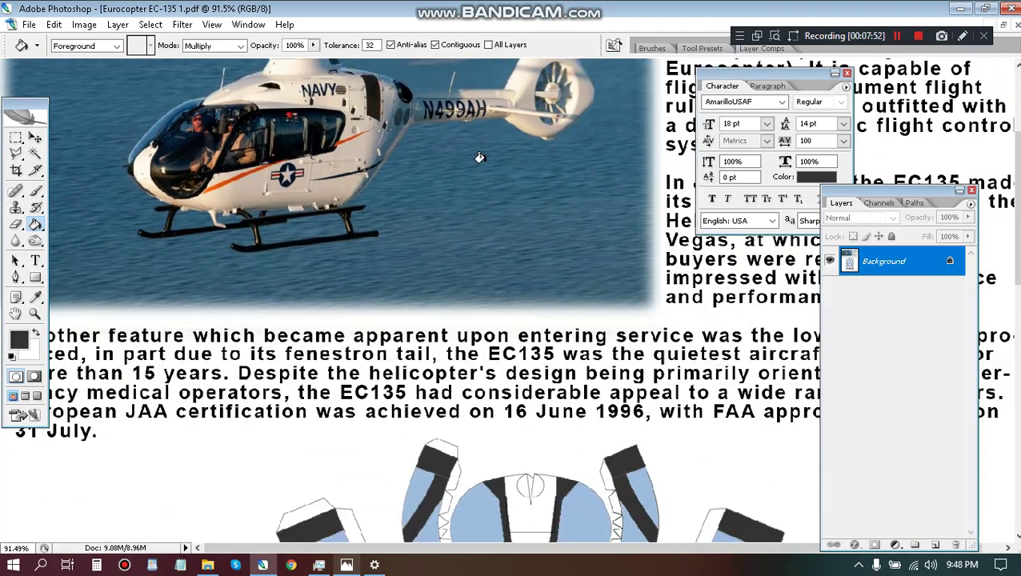
pyautogui.scroll(-10, 272, 352)
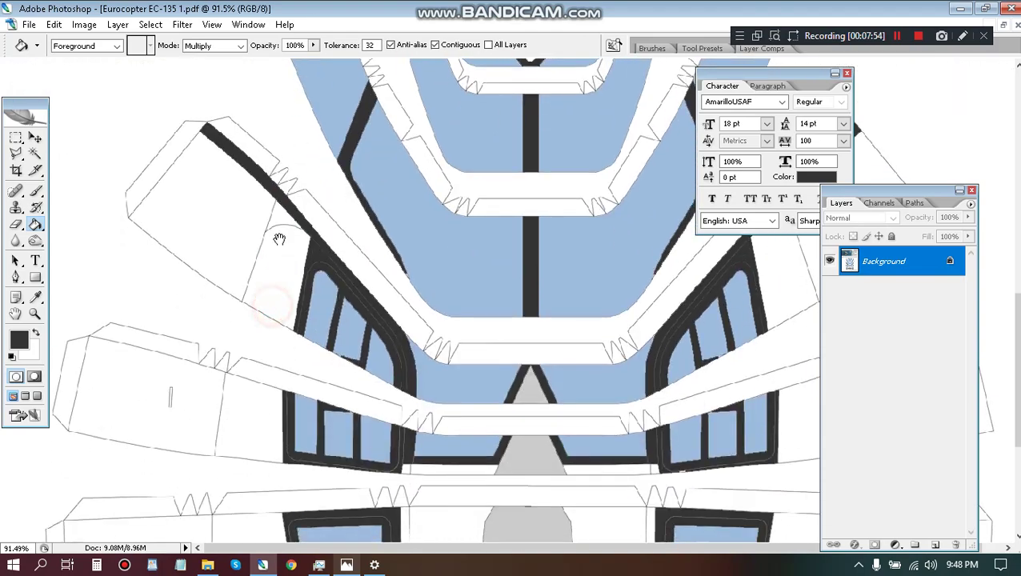
pyautogui.scroll(8, 293, 195)
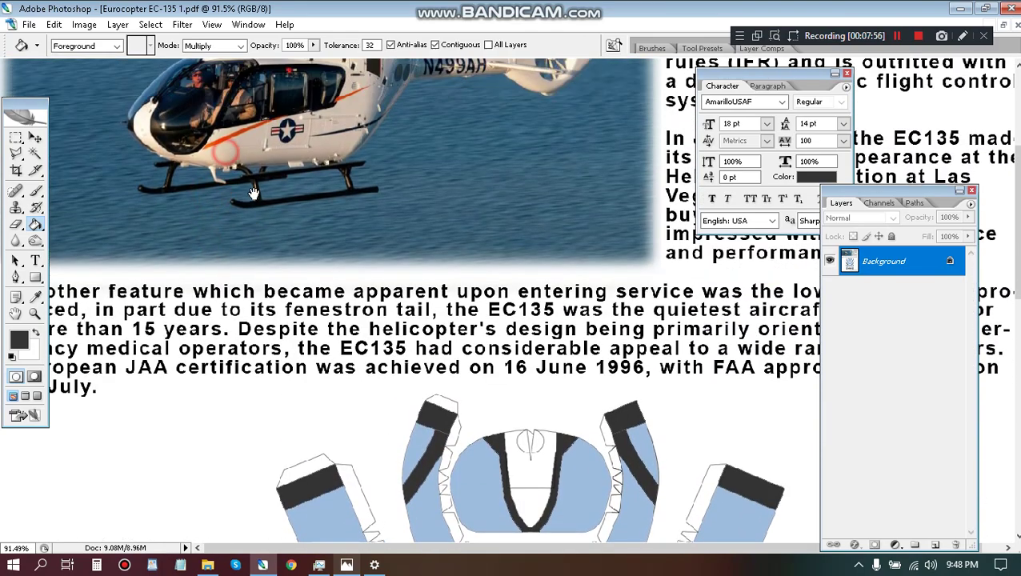
pyautogui.scroll(-4, 248, 364)
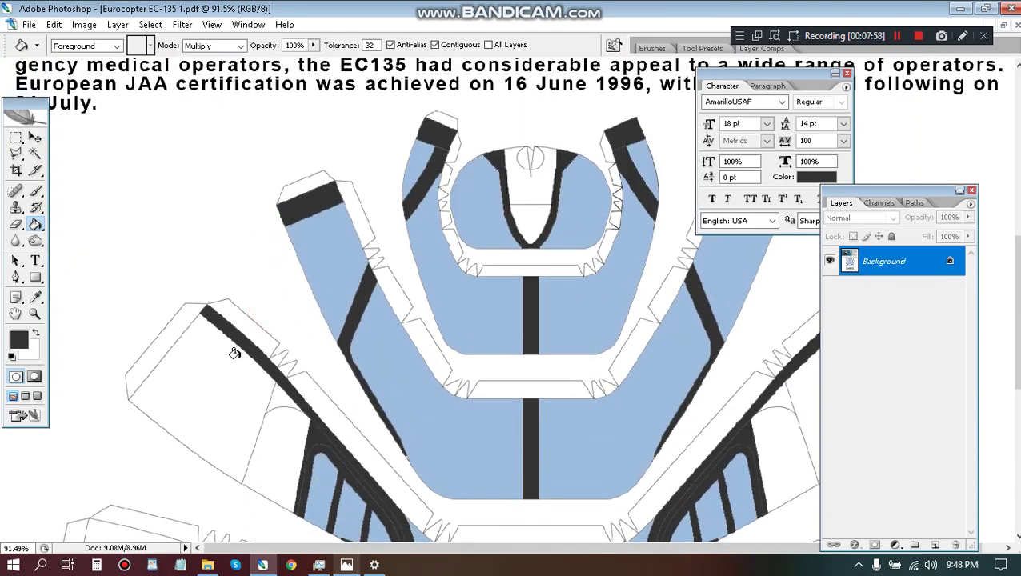
pyautogui.scroll(5, 176, 205)
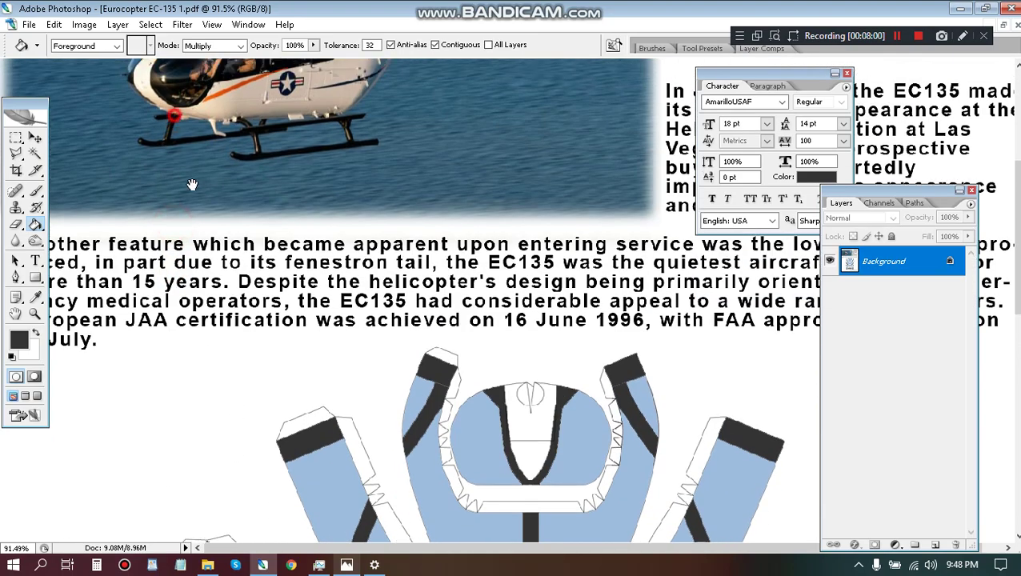
# Step: Add a new empty layer above the Background with Normal mode and 100% opacity
pyautogui.scroll(2, 228, 177)
pyautogui.scroll(2, 228, 176)
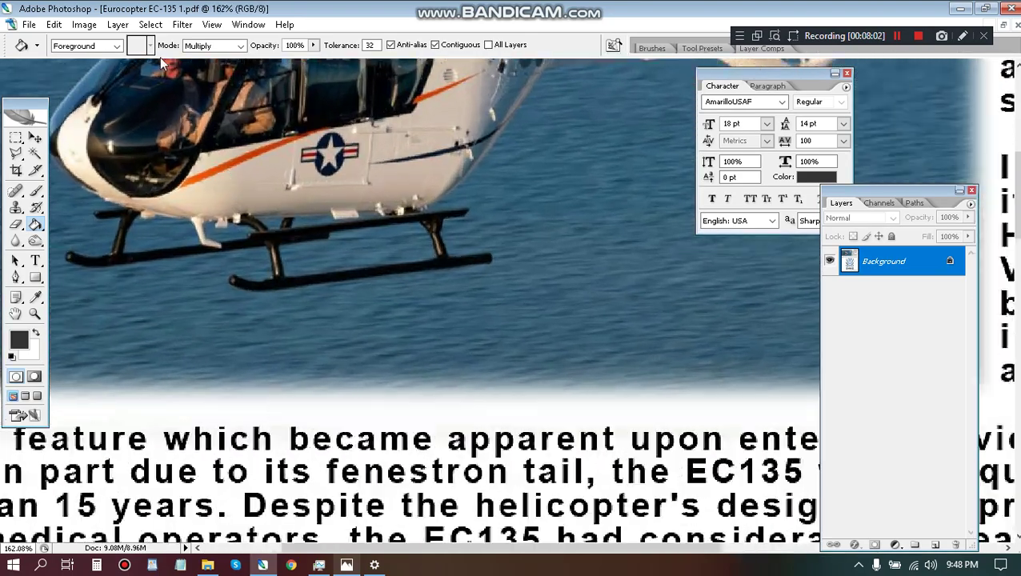
pyautogui.click(115, 25)
pyautogui.moveTo(125, 40)
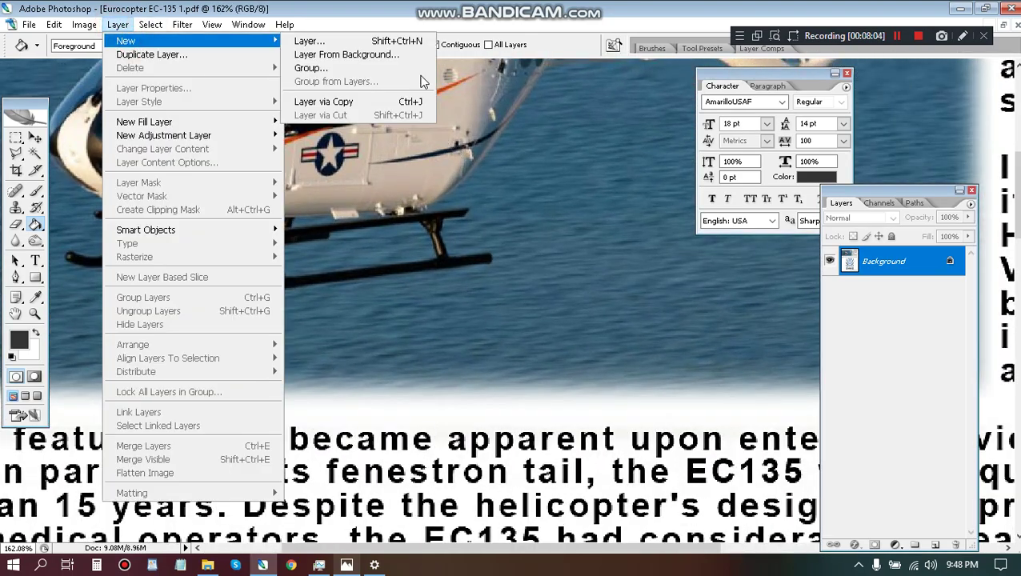
pyautogui.click(309, 41)
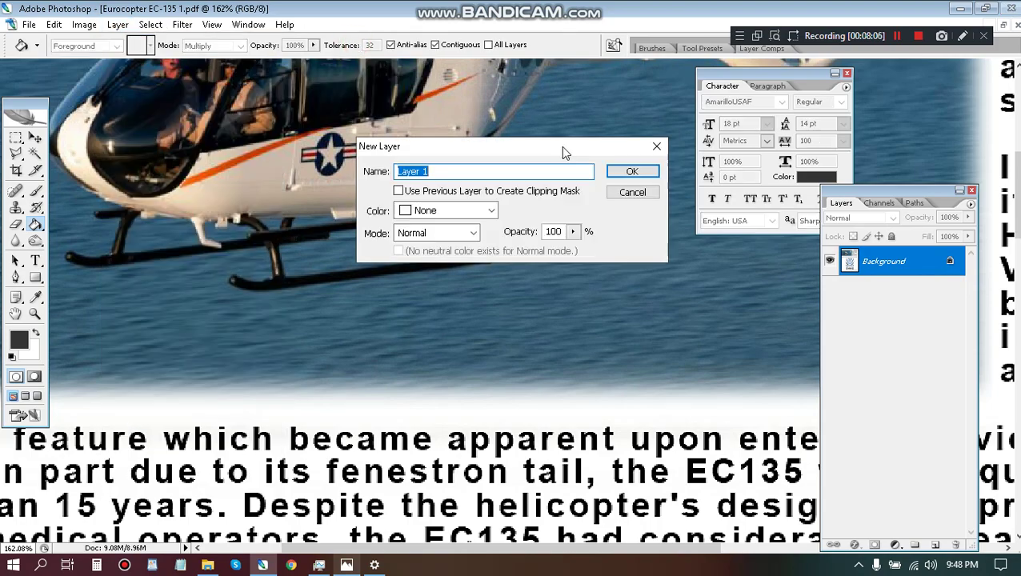
pyautogui.click(637, 170)
pyautogui.scroll(-3, 236, 214)
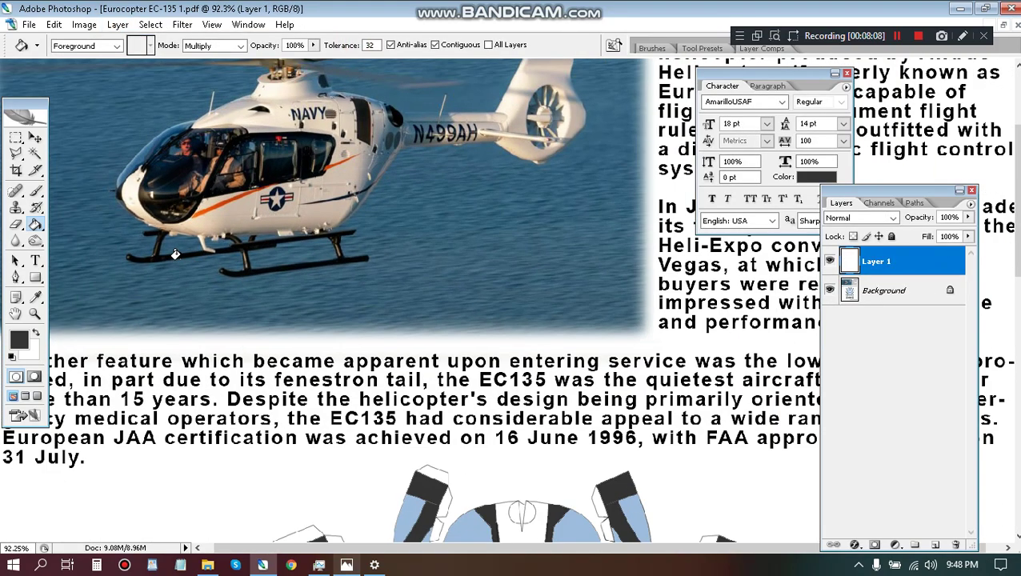
# Step: Set up the Brush tool with a 1 px diameter and 100% hardness in black
pyautogui.scroll(-2, 174, 255)
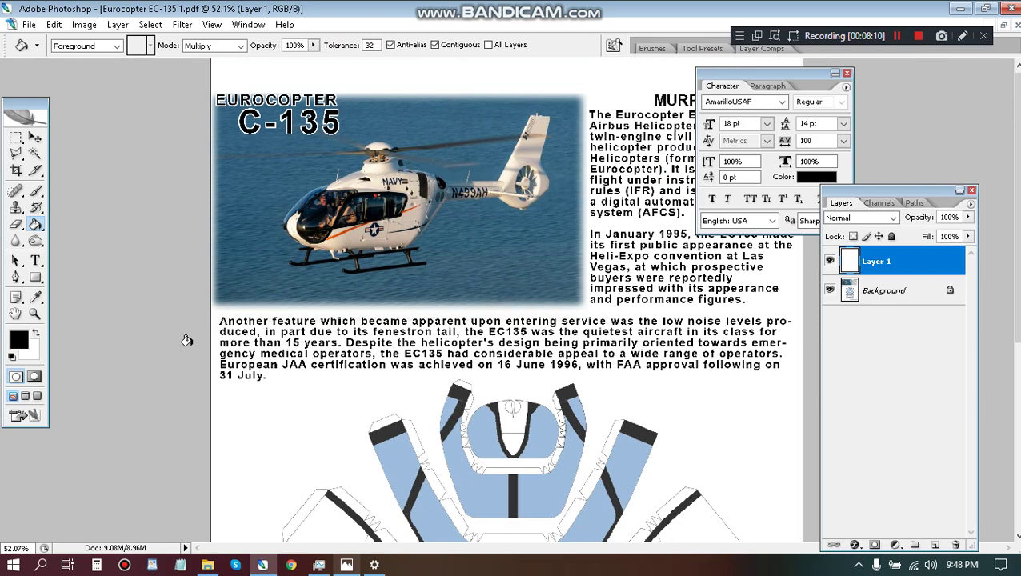
pyautogui.press('b')
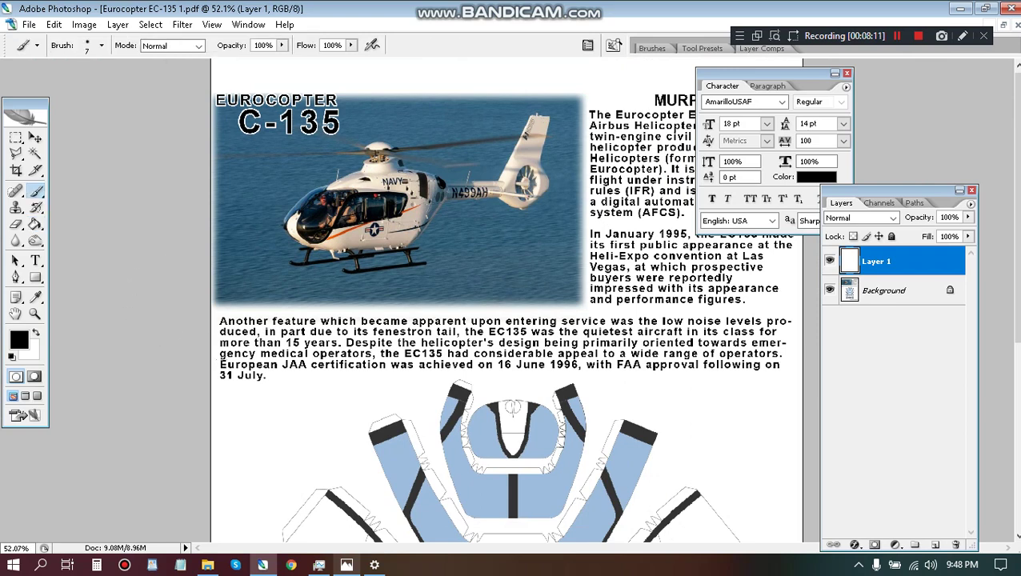
pyautogui.click(102, 45)
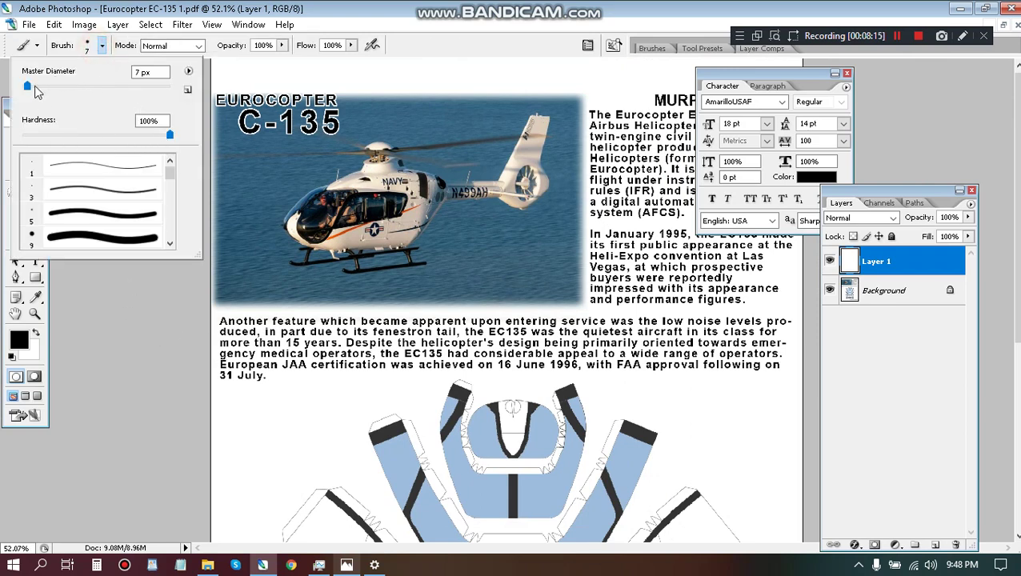
pyautogui.moveTo(27, 85); pyautogui.dragTo(2, 78)
pyautogui.press('space')
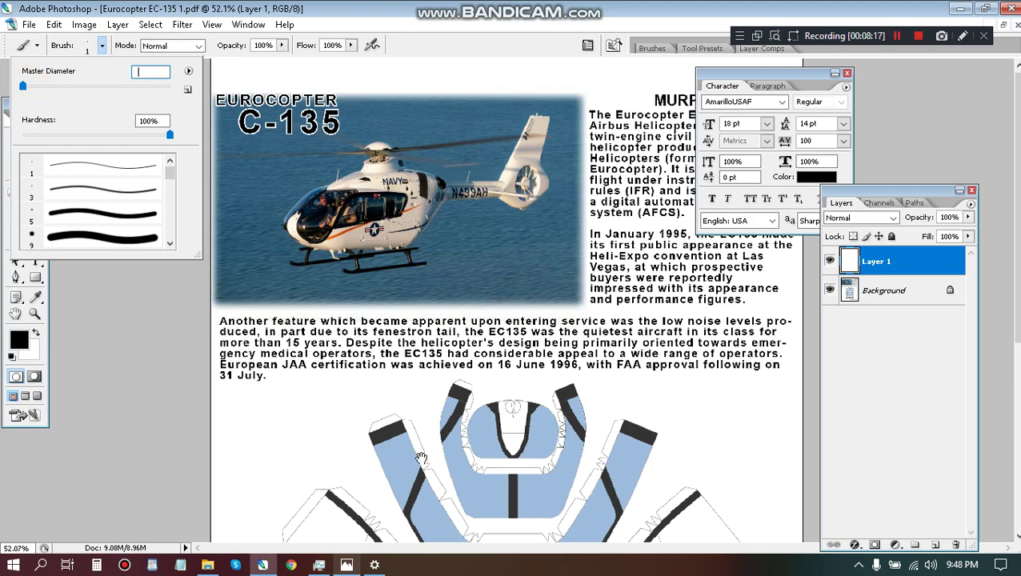
pyautogui.click(360, 413)
pyautogui.press('Return')
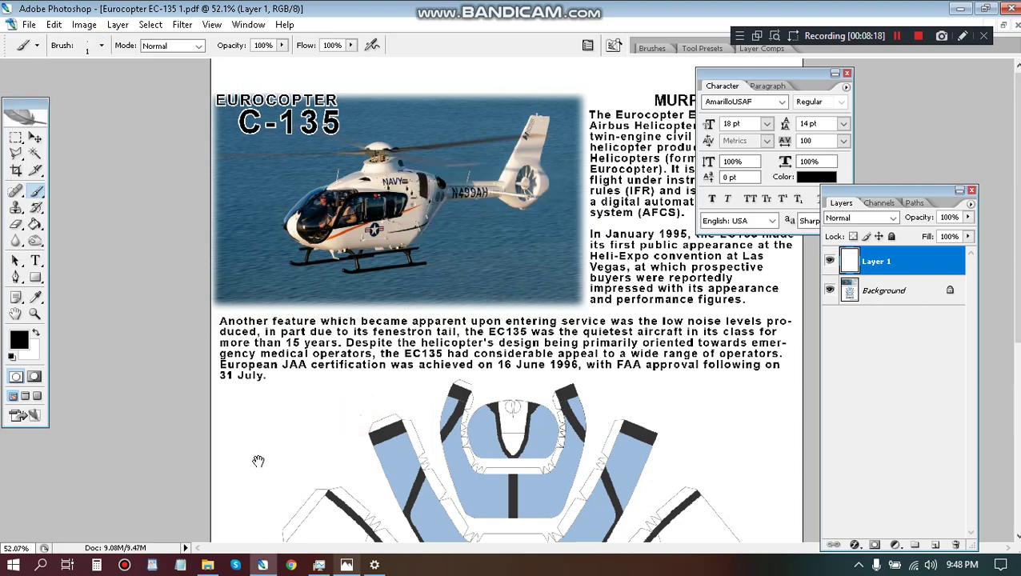
# Step: Try tracing the orange side stripe in the helicopter photo with a straight thin black line, and undo it
pyautogui.moveTo(258, 461); pyautogui.dragTo(257, 224)
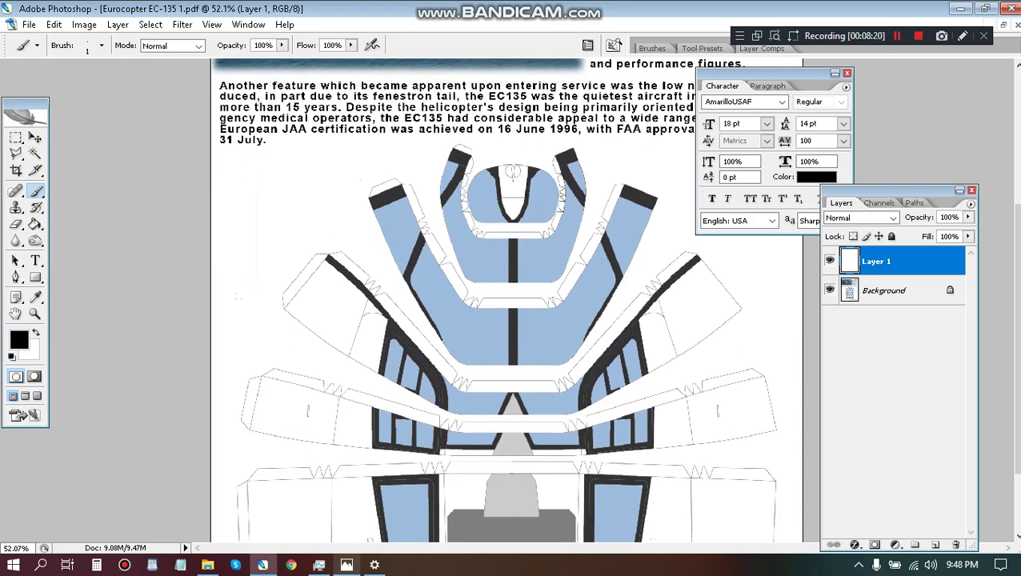
pyautogui.scroll(-3, 220, 536)
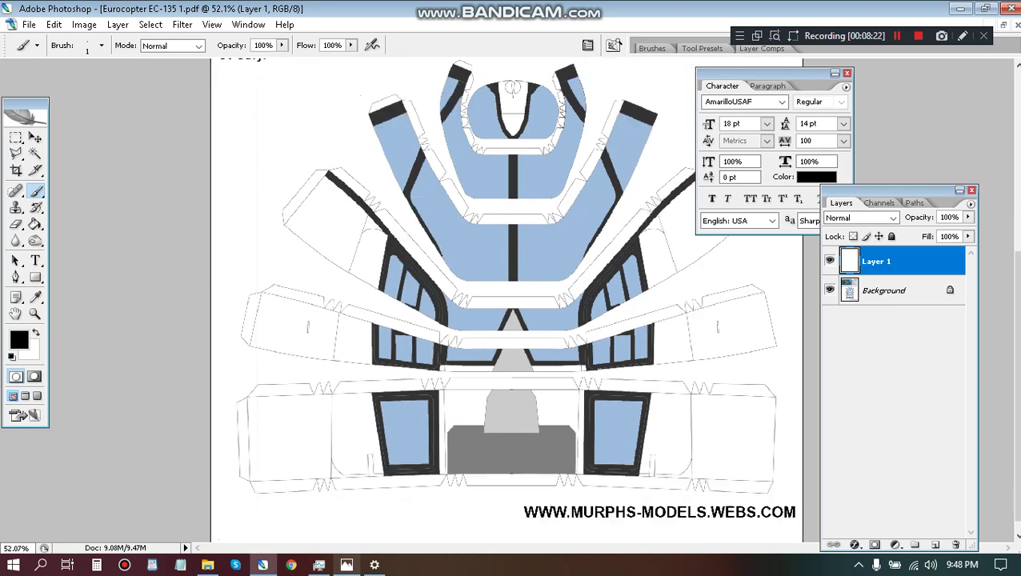
pyautogui.scroll(4, 154, 200)
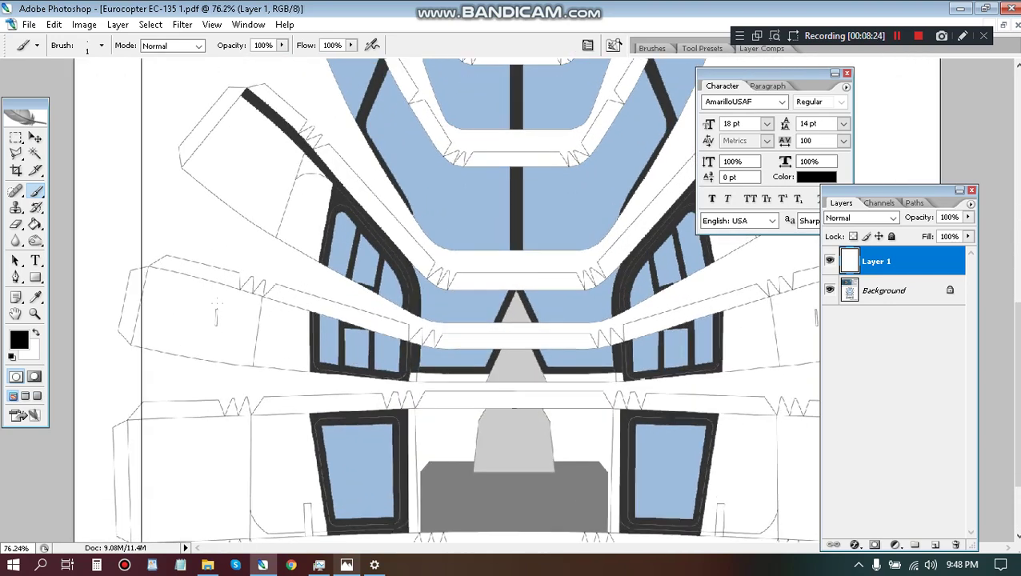
pyautogui.scroll(10, 309, 300)
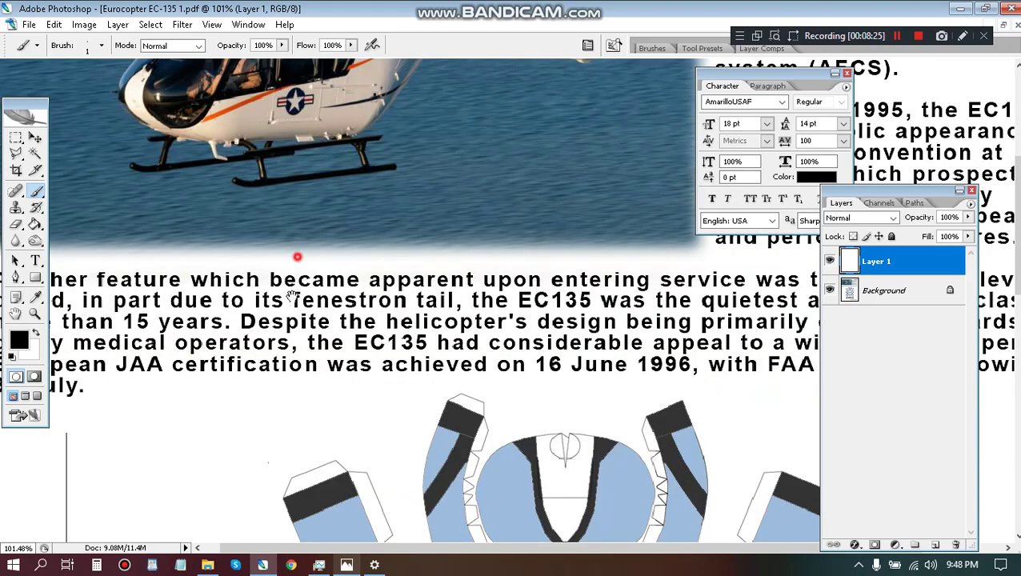
pyautogui.scroll(3, 309, 300)
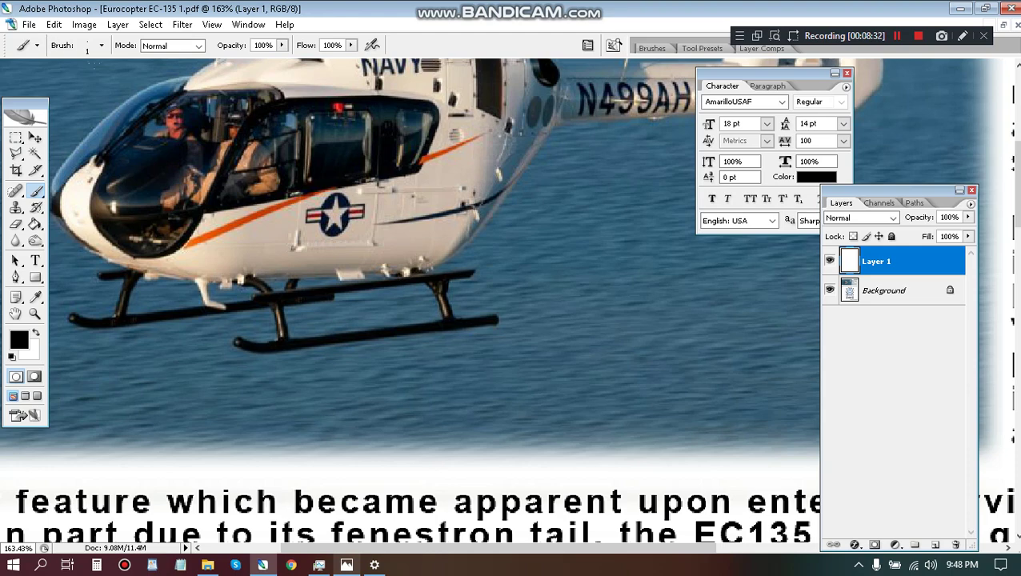
pyautogui.scroll(4, 185, 229)
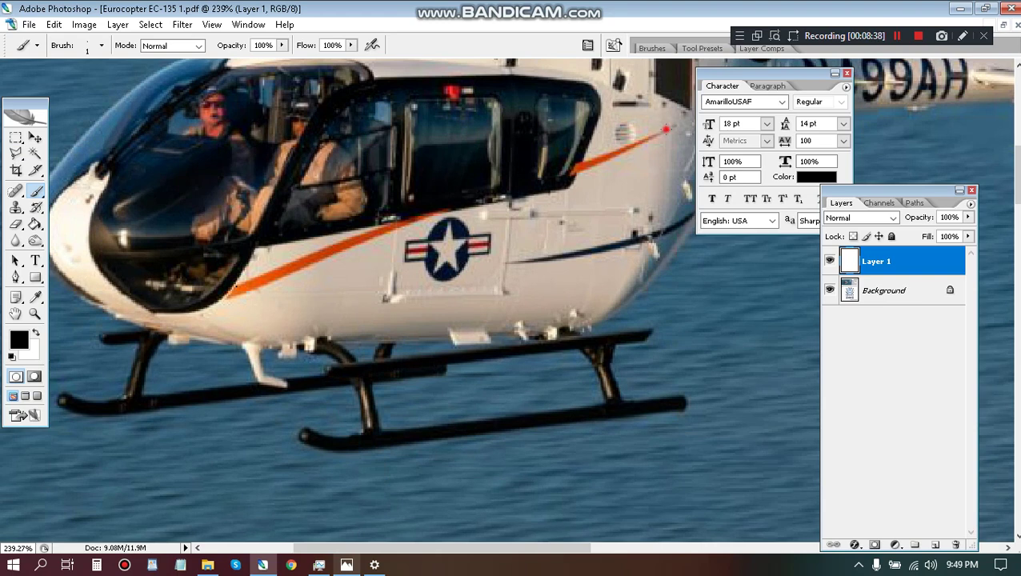
pyautogui.keyDown('shift'); pyautogui.click(666, 128); pyautogui.keyUp('shift')
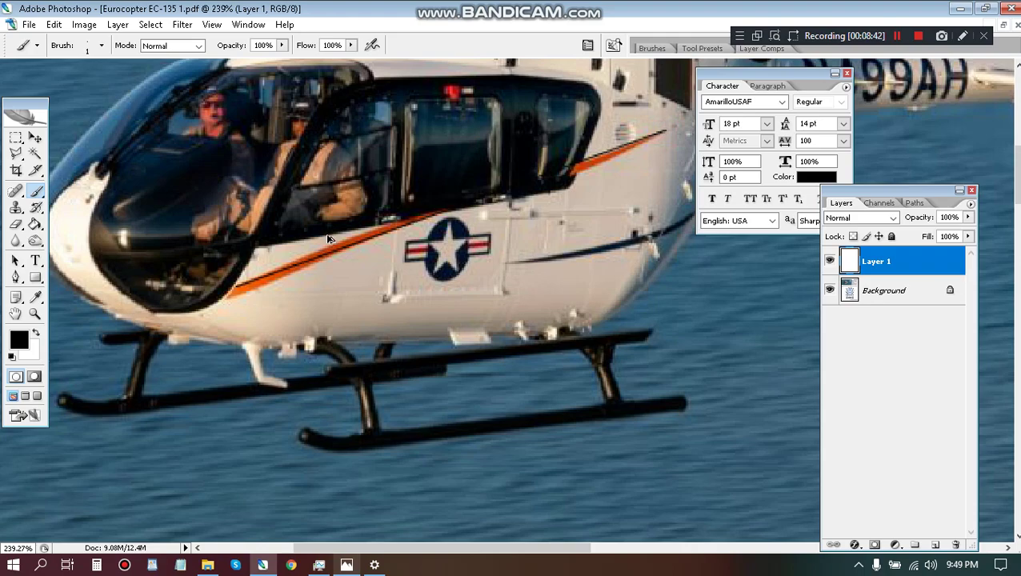
pyautogui.hotkey('ctrl', 'z')
# Step: Erase the long vertical black line beside the model's left side panels on Layer 1
pyautogui.scroll(-6, 327, 238)
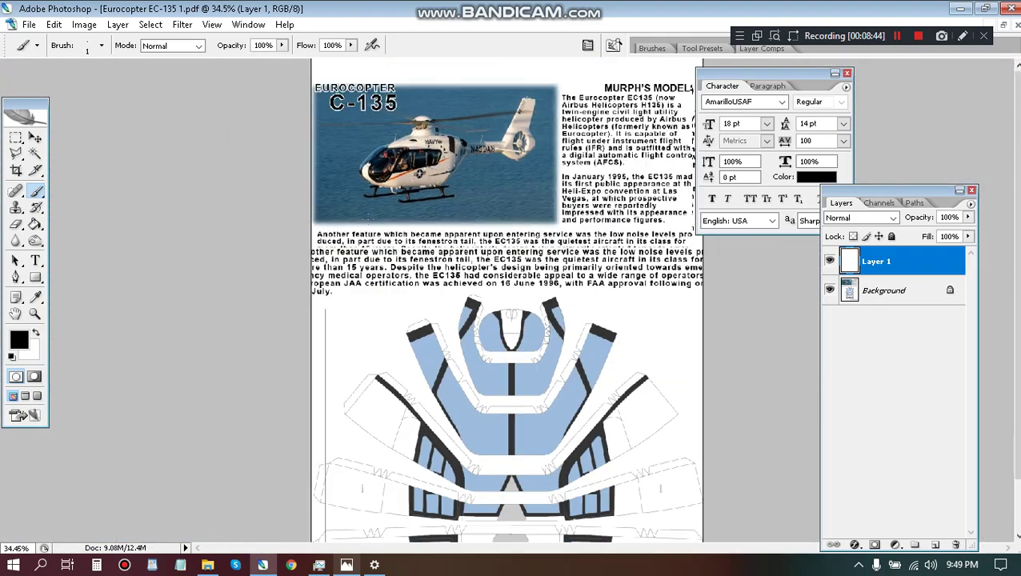
pyautogui.scroll(-4, 322, 524)
pyautogui.scroll(3, 323, 524)
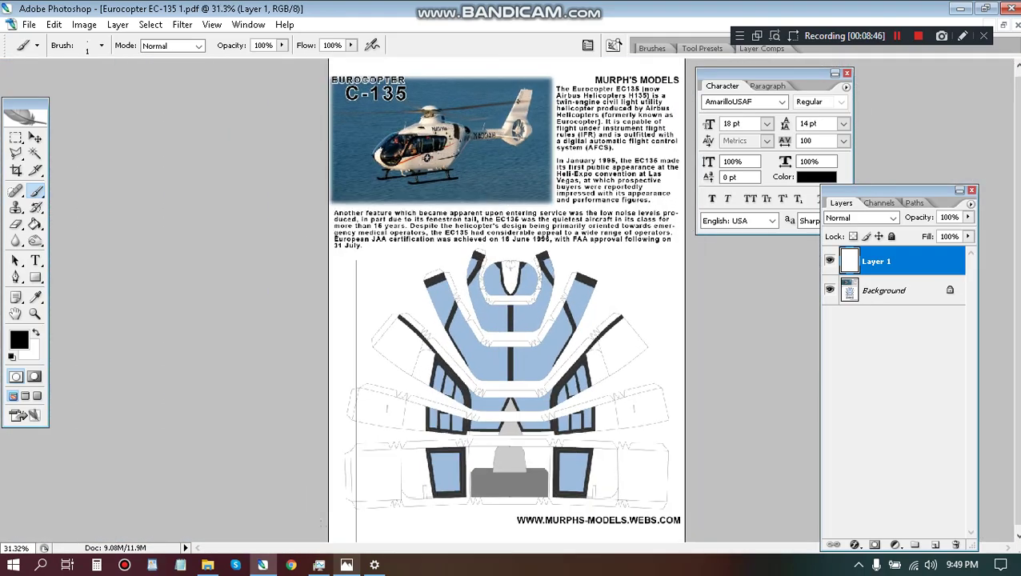
pyautogui.press('e')
pyautogui.scroll(-1, 344, 392)
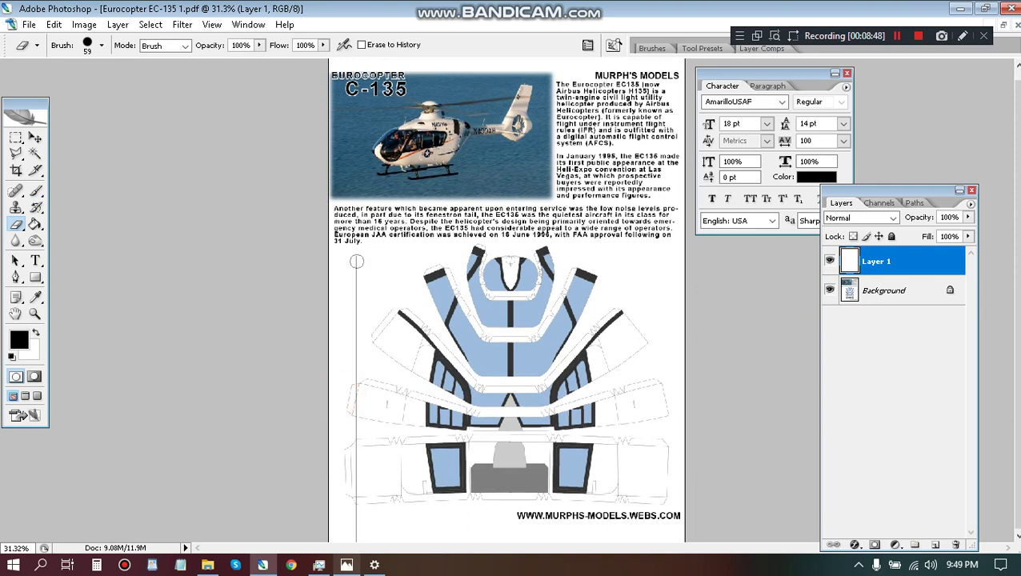
pyautogui.moveTo(357, 262); pyautogui.dragTo(336, 523)
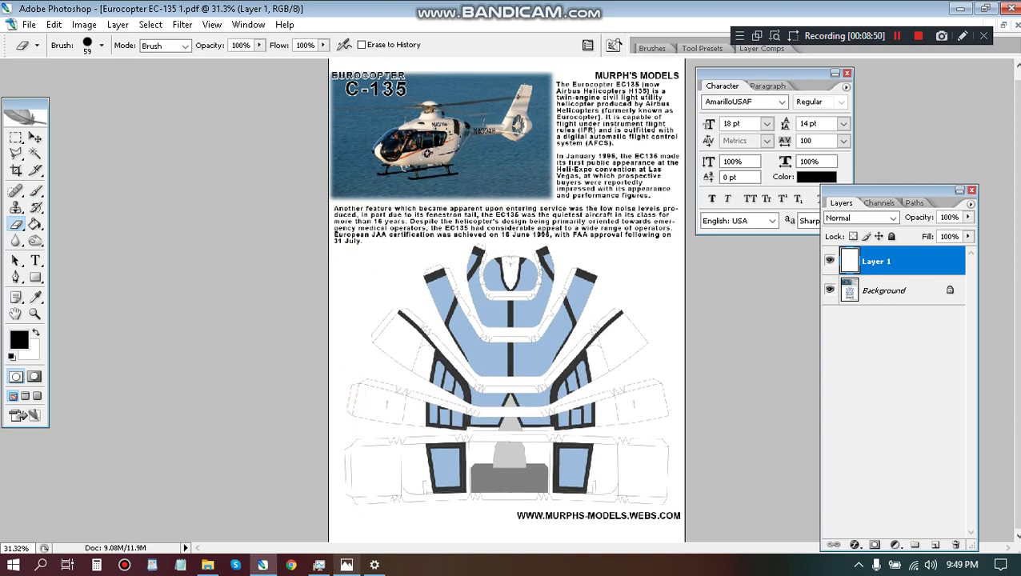
# Step: Make a tall, narrow elliptical selection down the sheet's left side, crossing the ends of the left side panels
pyautogui.press('m')
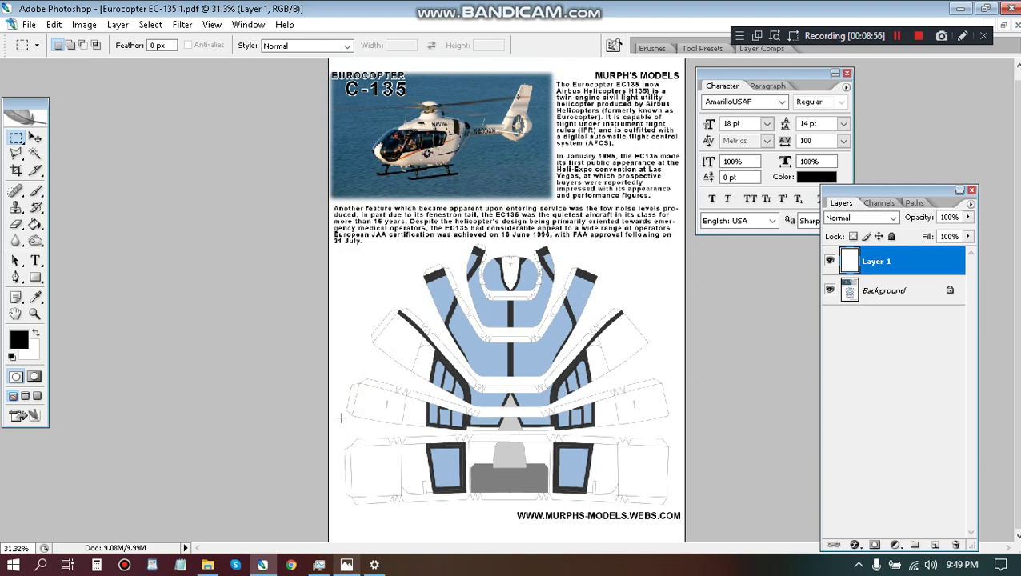
pyautogui.hotkey('shift', 'm')
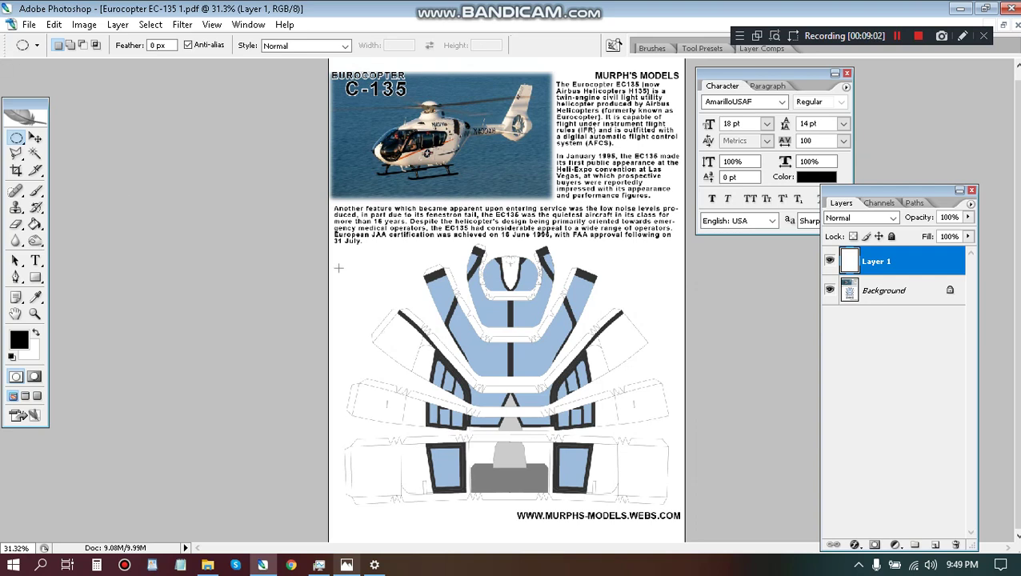
pyautogui.moveTo(338, 259); pyautogui.dragTo(385, 555)
# Step: Stroke the elliptical selection with a 1 px black line outside its edge at 80% opacity in Normal mode
pyautogui.rightClick(364, 408)
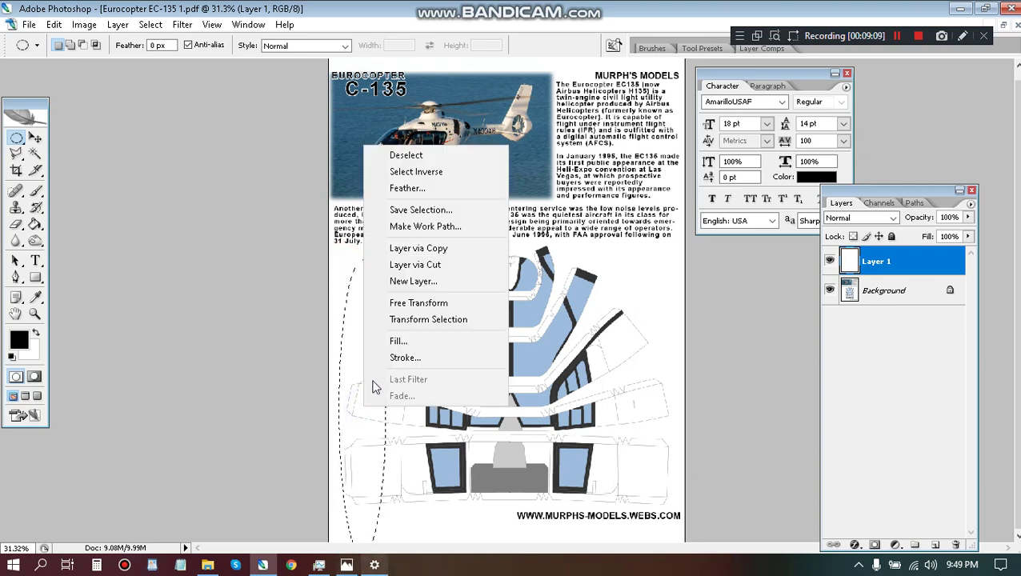
pyautogui.click(404, 357)
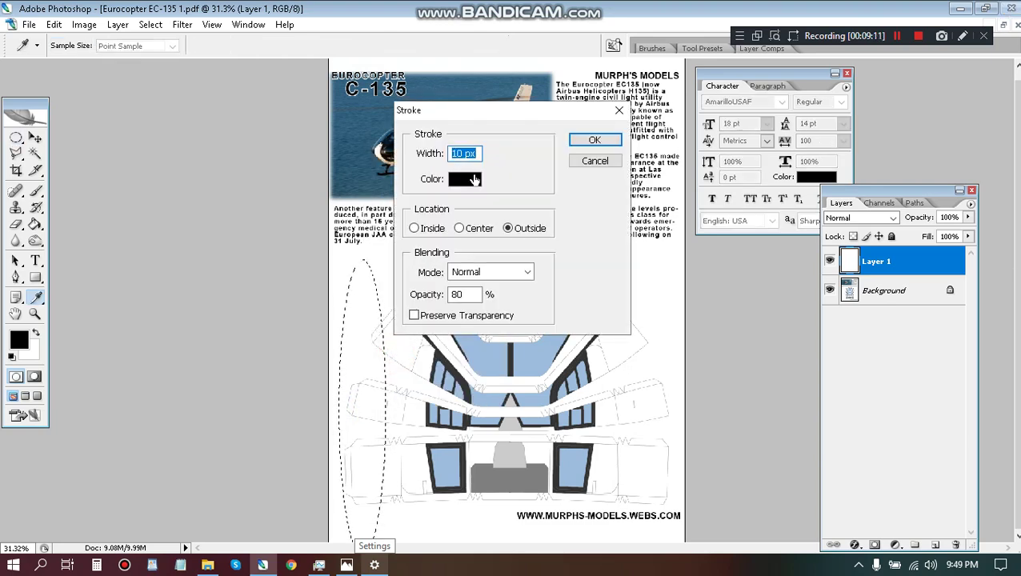
pyautogui.write('1')
pyautogui.click(596, 141)
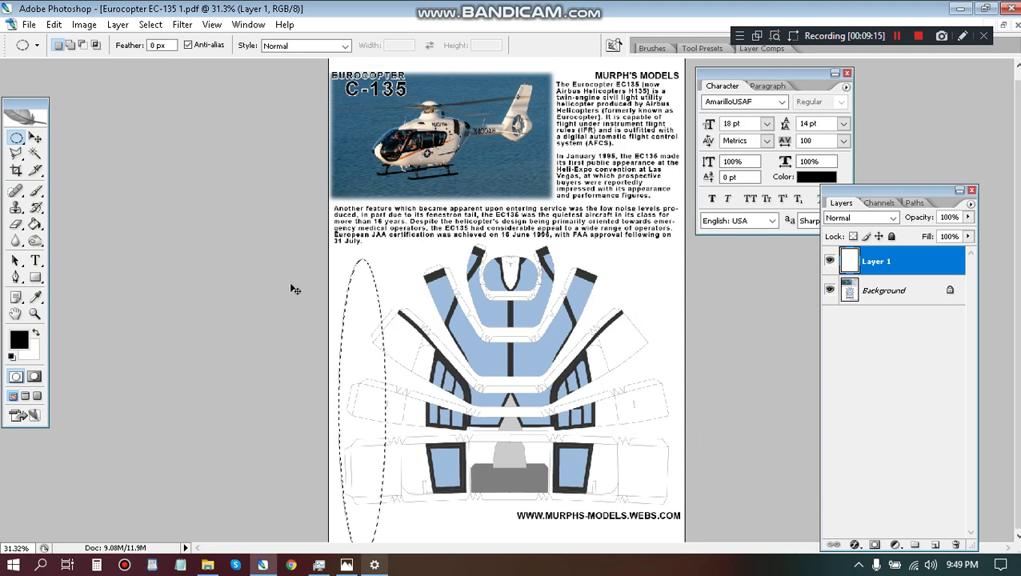
pyautogui.rightClick(348, 311)
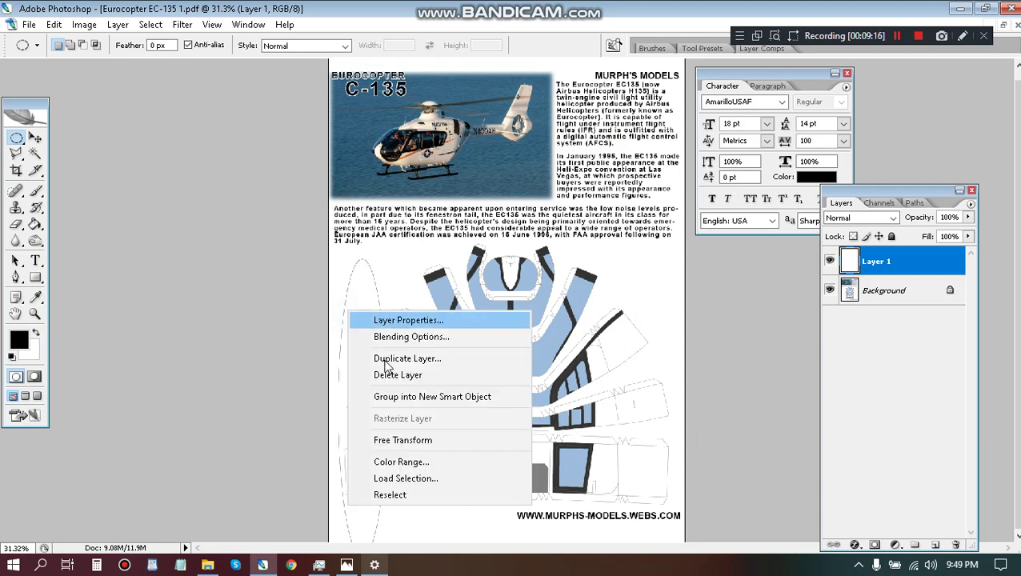
pyautogui.click(367, 283)
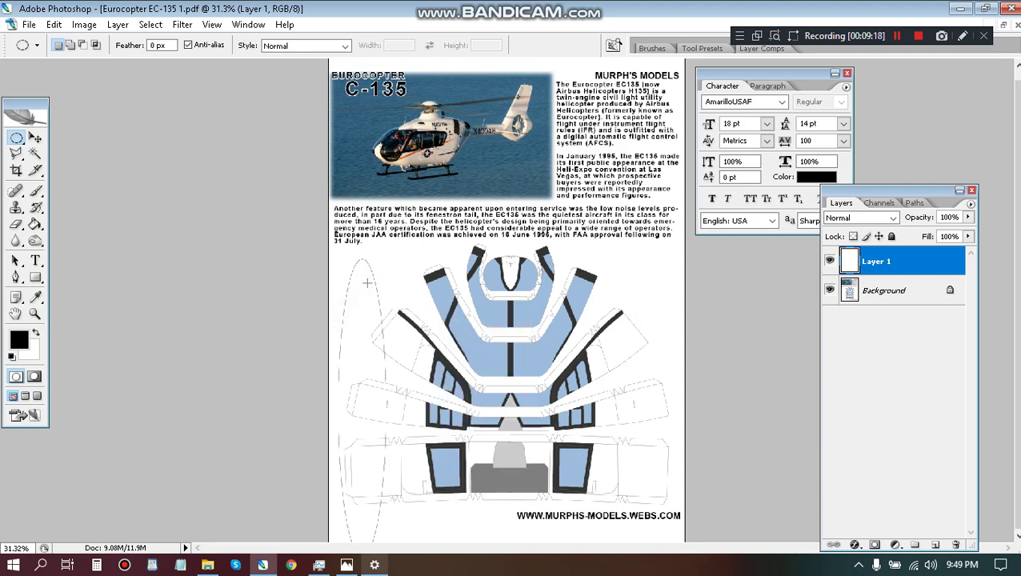
pyautogui.rightClick(368, 293)
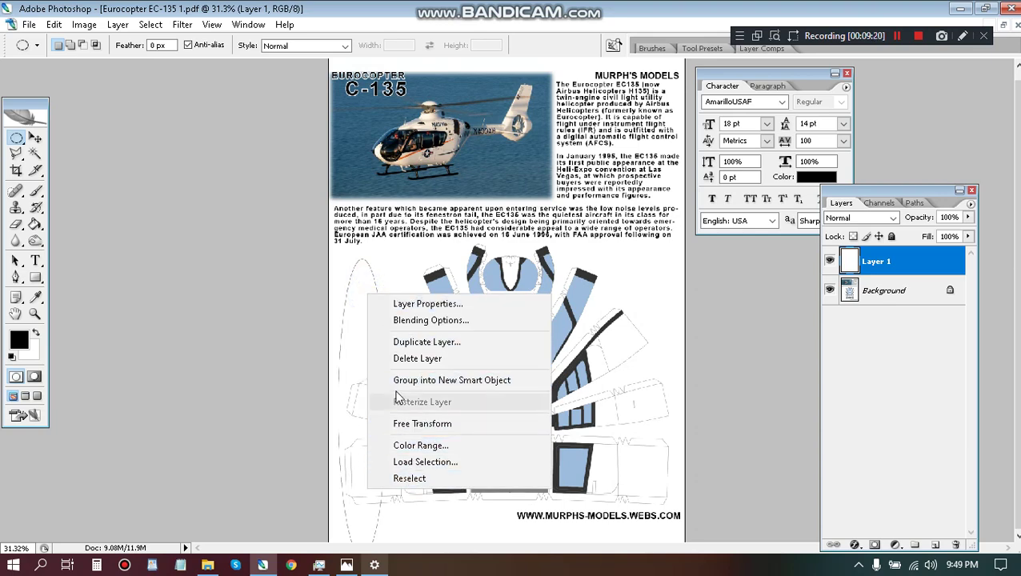
pyautogui.click(356, 394)
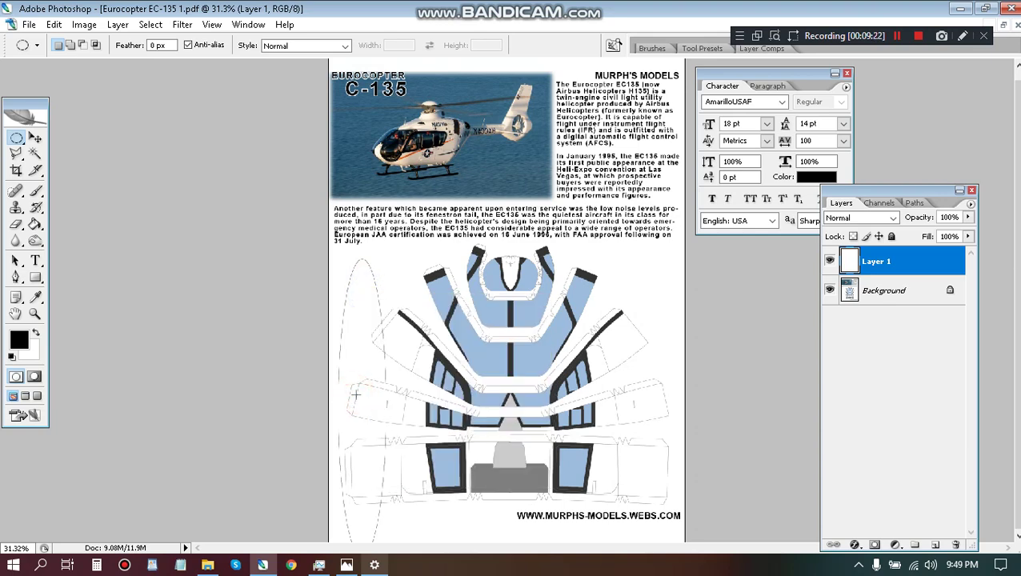
pyautogui.rightClick(357, 376)
pyautogui.click(328, 350)
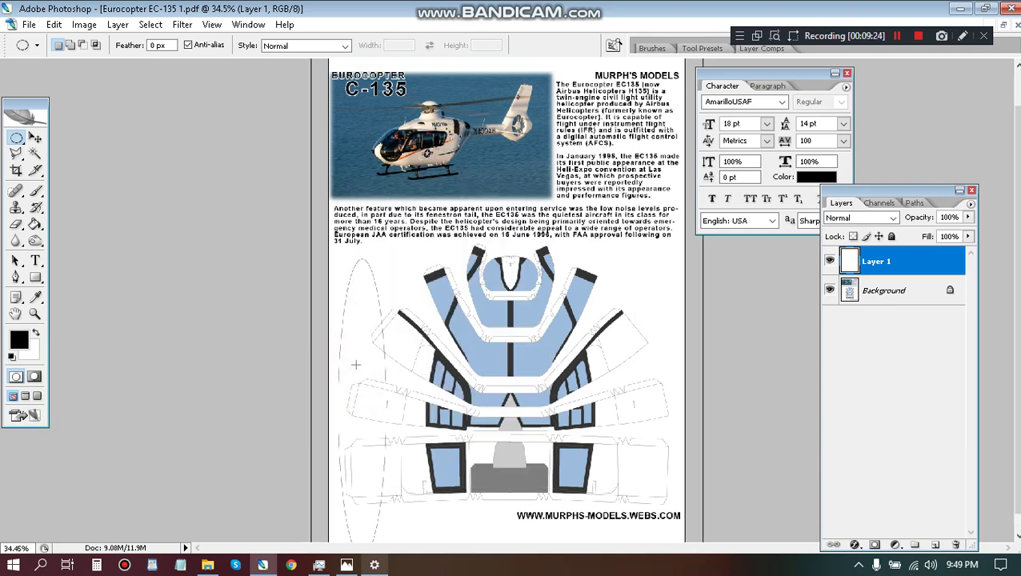
pyautogui.scroll(1, 356, 365)
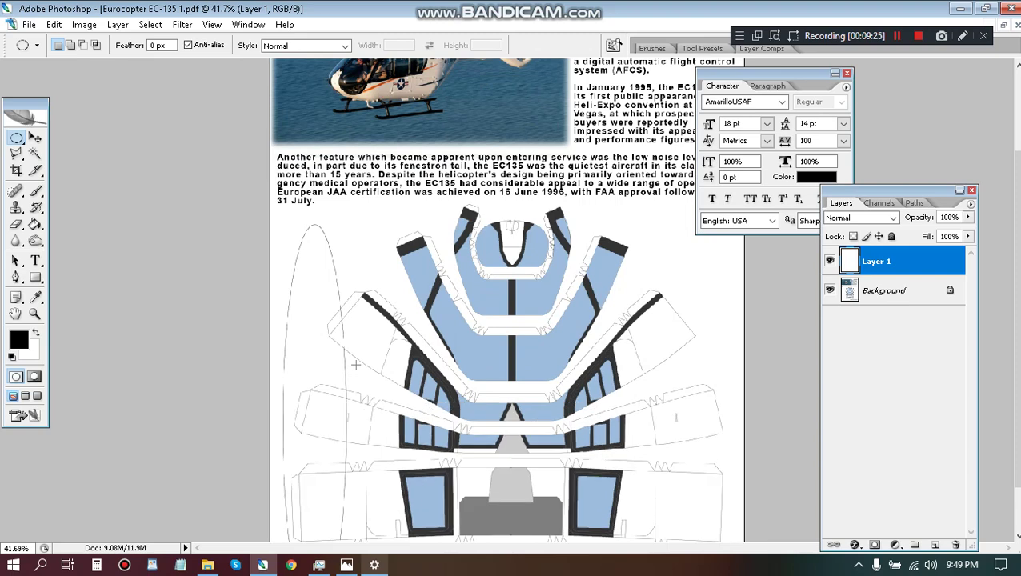
# Step: Stroke the elliptical selection with a 1 px black line inside its edge at 80% opacity and drop the selection
pyautogui.rightClick(308, 316)
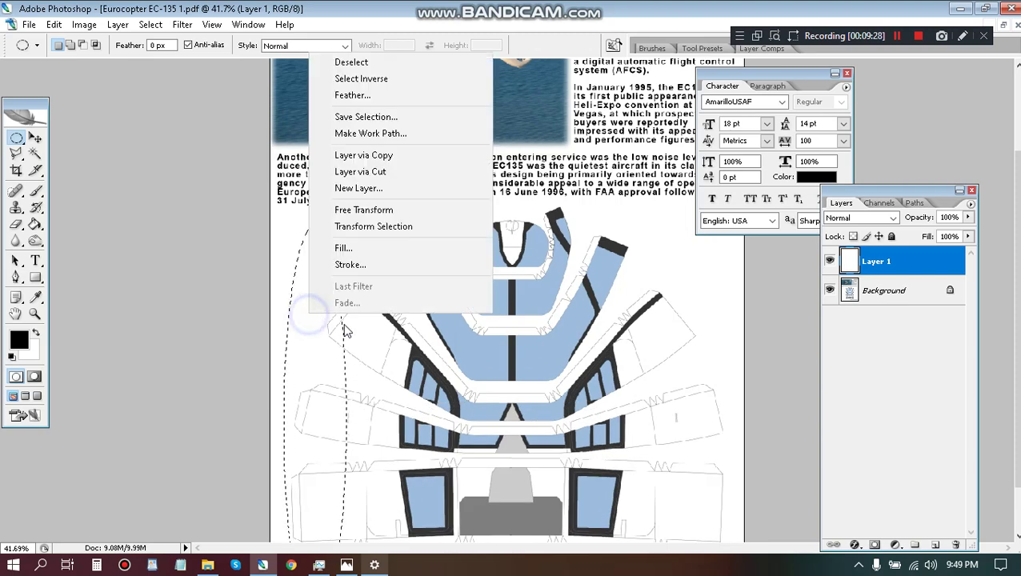
pyautogui.click(352, 264)
pyautogui.write('3')
pyautogui.click(414, 229)
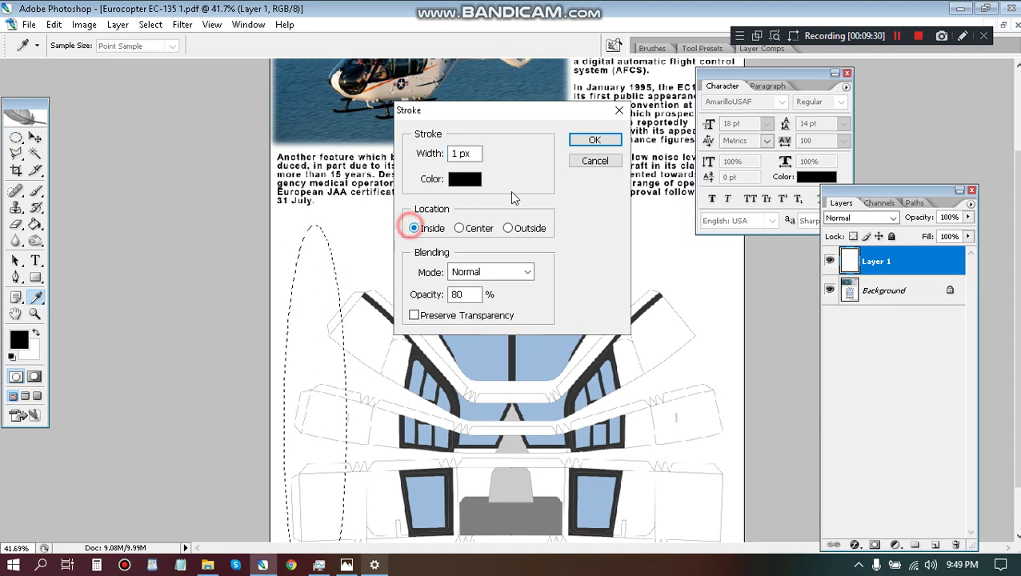
pyautogui.click(590, 144)
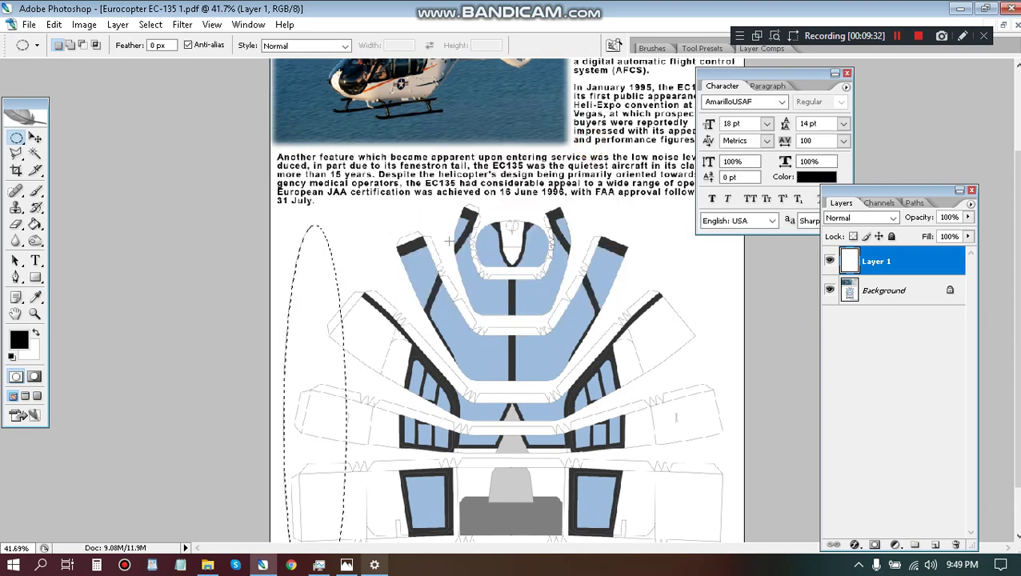
pyautogui.click(436, 248)
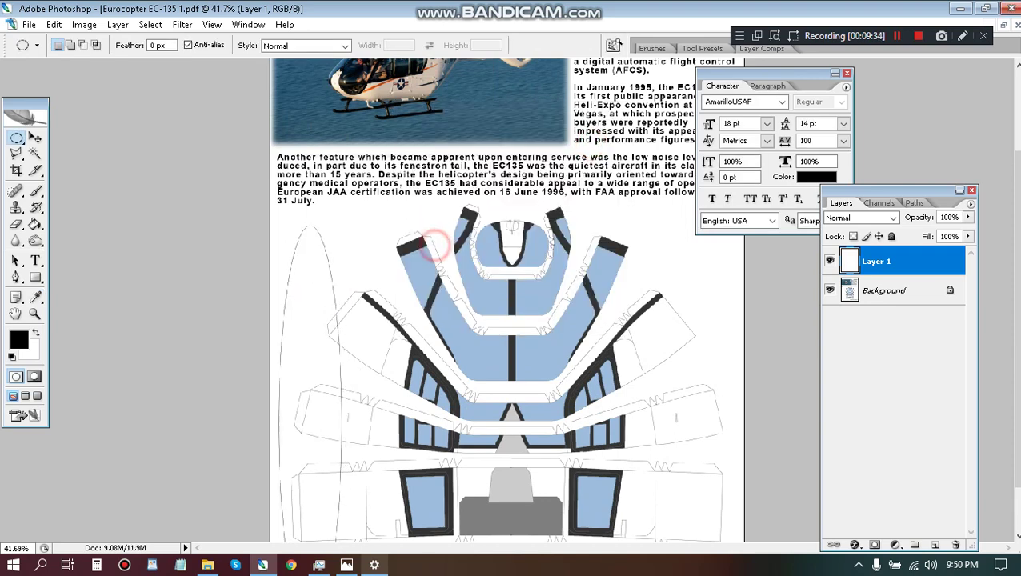
# Step: Erase the ellipse's top end and left half on Layer 1, keeping only its right arc across the left side panels
pyautogui.press('e')
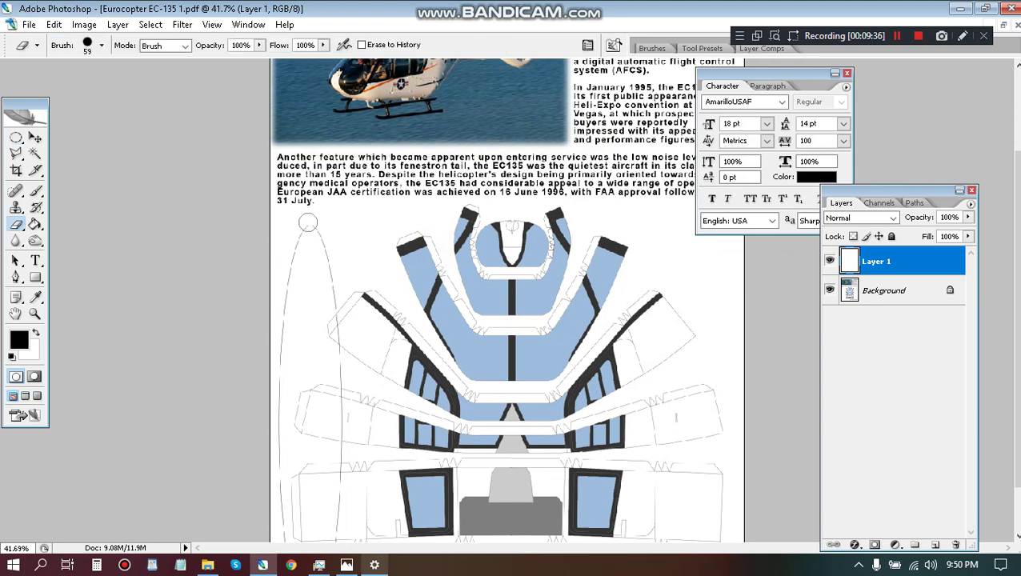
pyautogui.click(306, 225)
pyautogui.scroll(-3, 313, 398)
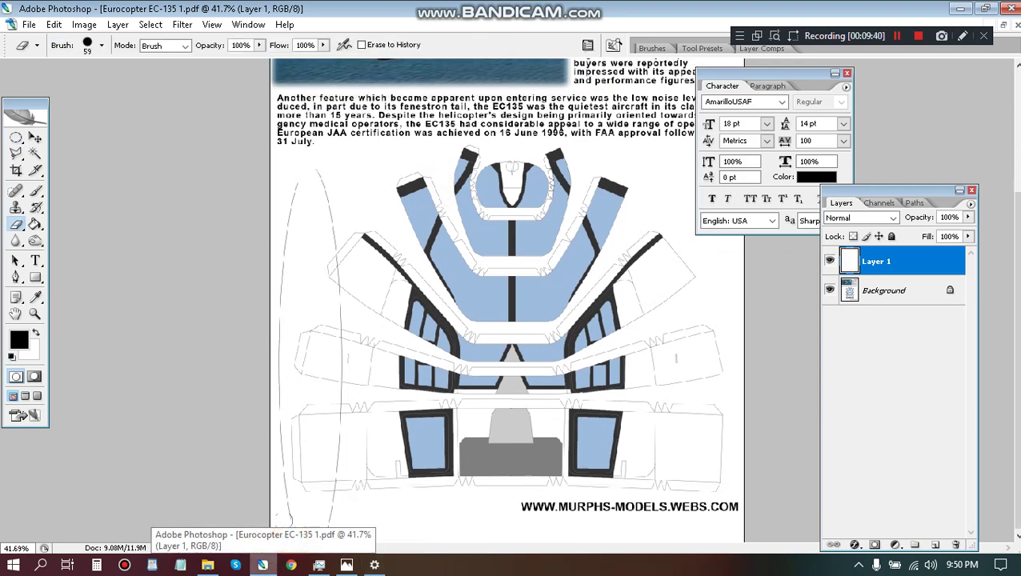
pyautogui.moveTo(282, 516)
pyautogui.mouseDown()
pyautogui.moveTo(266, 283)
pyautogui.moveTo(292, 187)
pyautogui.mouseUp()
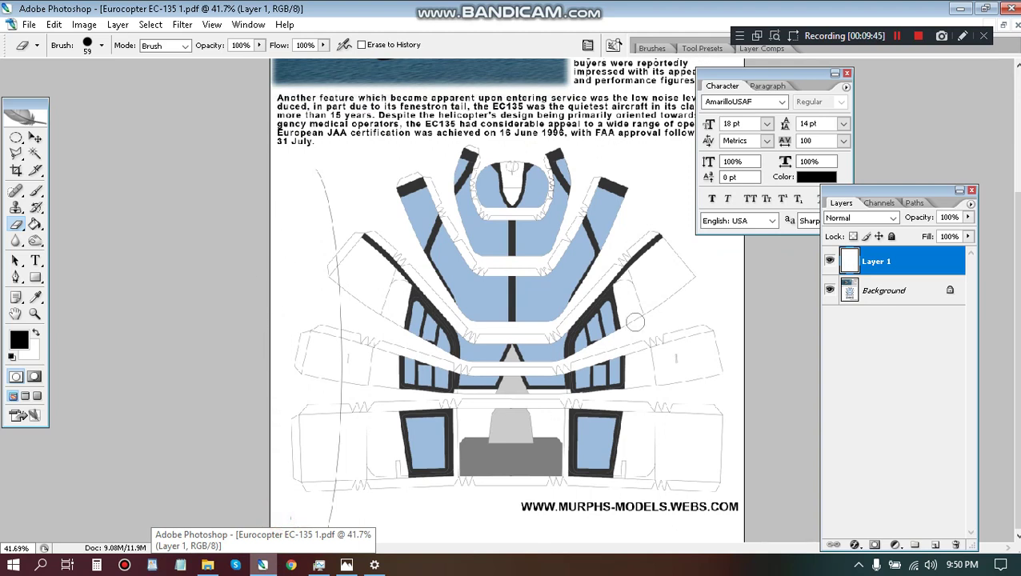
pyautogui.click(918, 36)
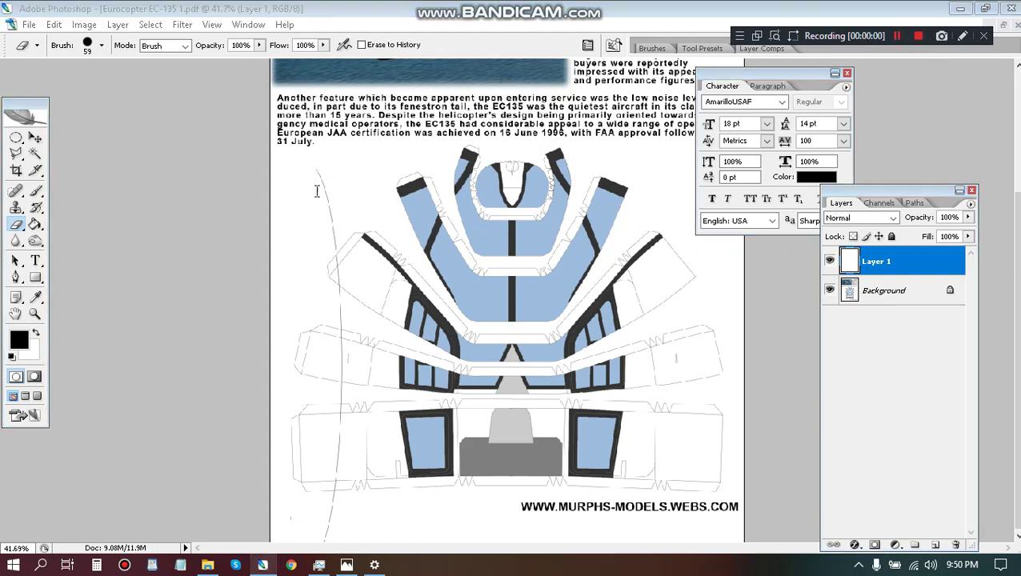
# Step: Move the arc on Layer 1 so it crosses the left side panels slightly further in and higher up the sheet
pyautogui.scroll(5, 316, 191)
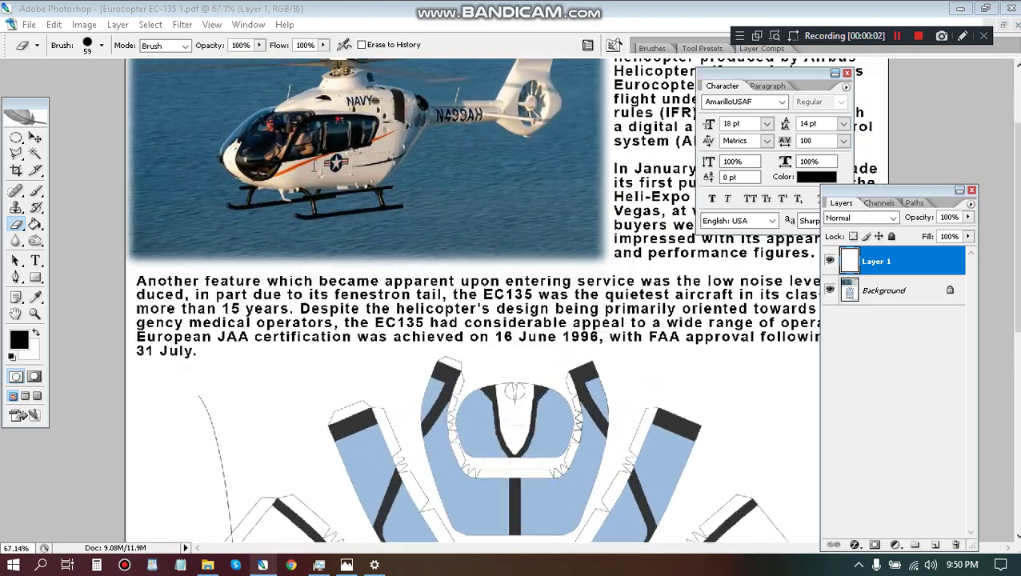
pyautogui.scroll(4, 314, 166)
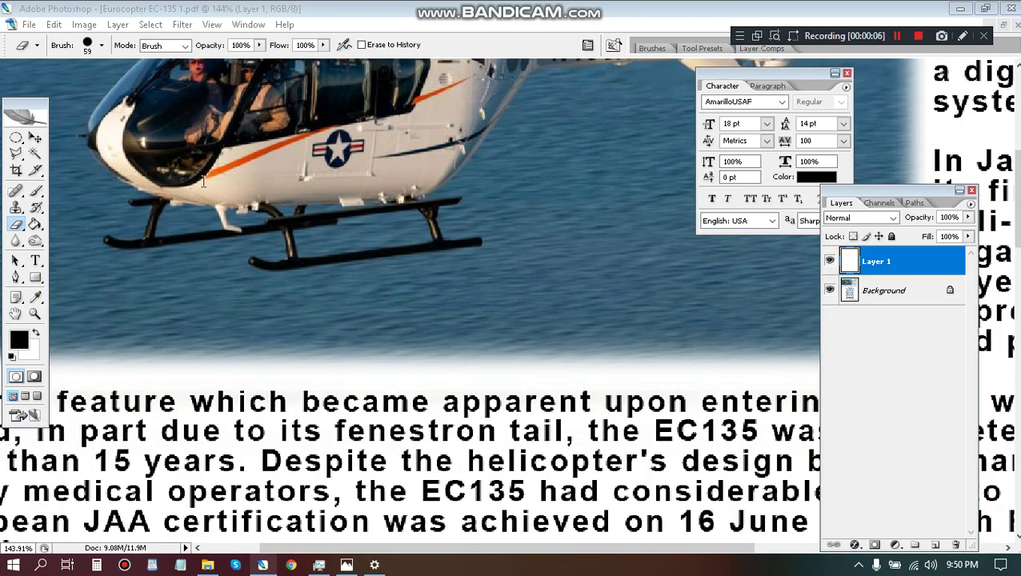
pyautogui.scroll(-6, 349, 406)
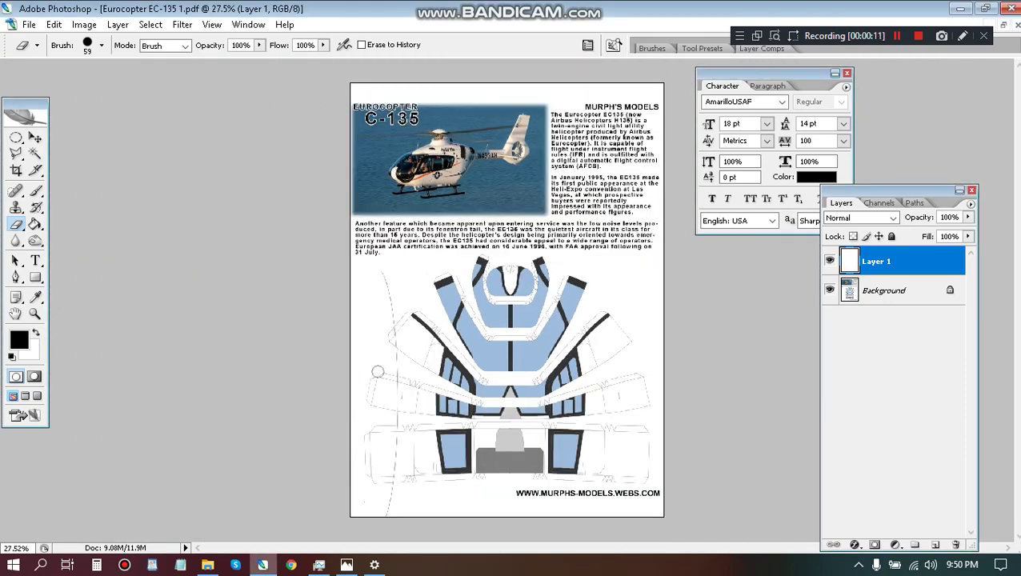
pyautogui.press('v')
pyautogui.moveTo(432, 416); pyautogui.dragTo(516, 369)
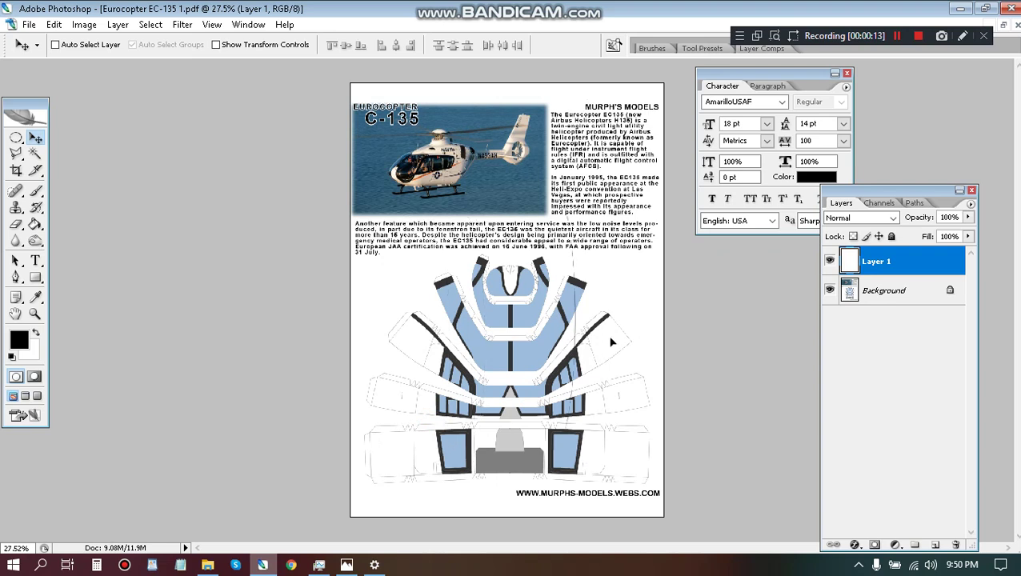
pyautogui.moveTo(519, 297); pyautogui.dragTo(446, 338)
# Step: Stretch the arc vertically to 128.4% height so its bounds span the whole sheet, and shift it slightly left and up
pyautogui.hotkey('ctrl', 't')
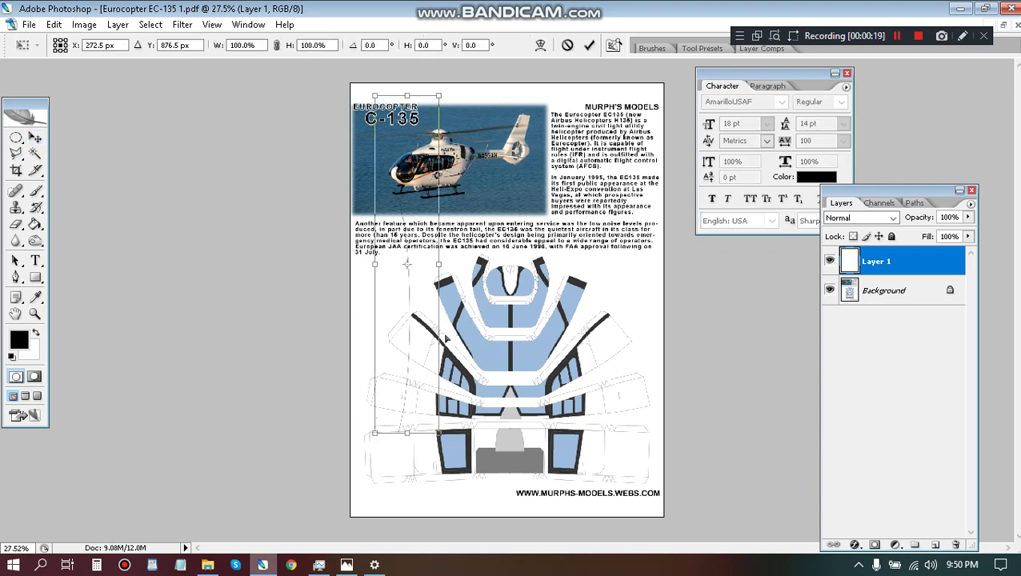
pyautogui.moveTo(404, 95); pyautogui.dragTo(405, 83)
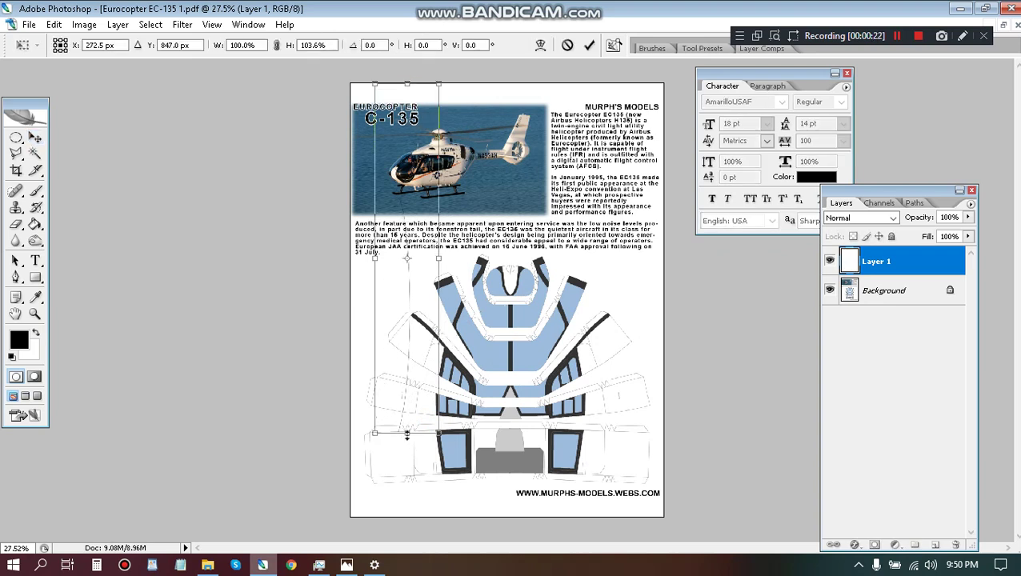
pyautogui.moveTo(407, 434); pyautogui.dragTo(405, 517)
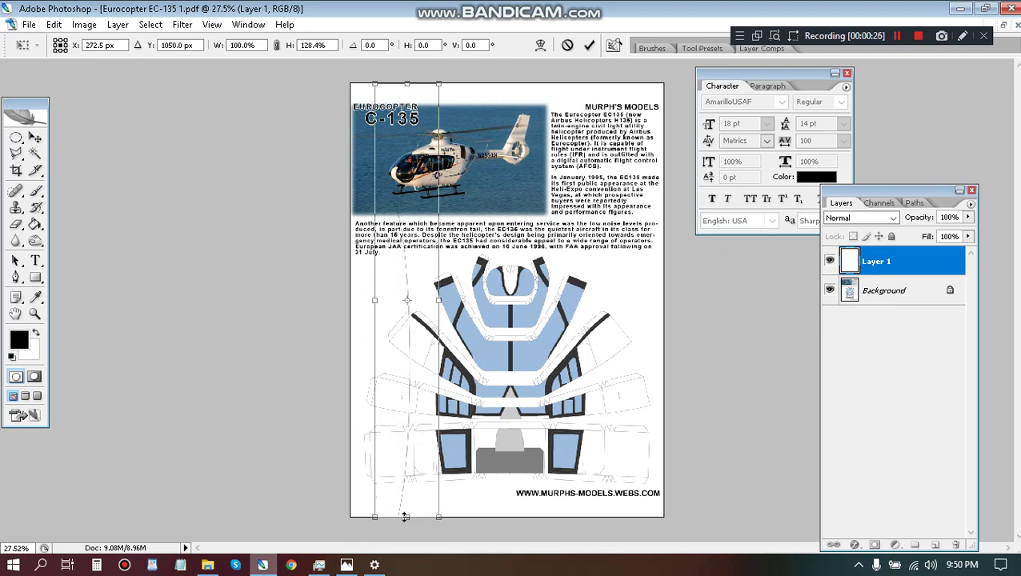
pyautogui.press('Return')
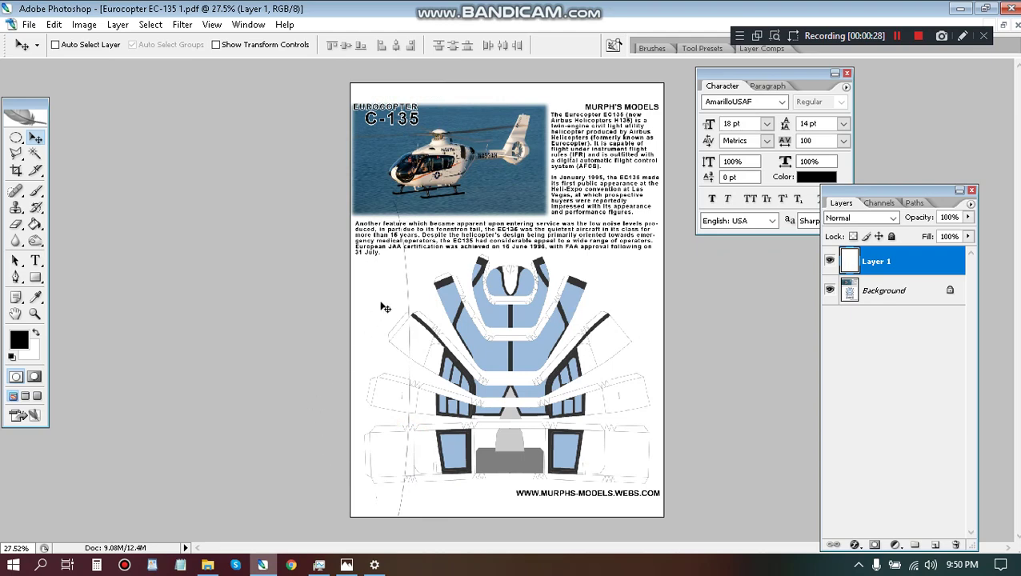
pyautogui.scroll(2, 385, 308)
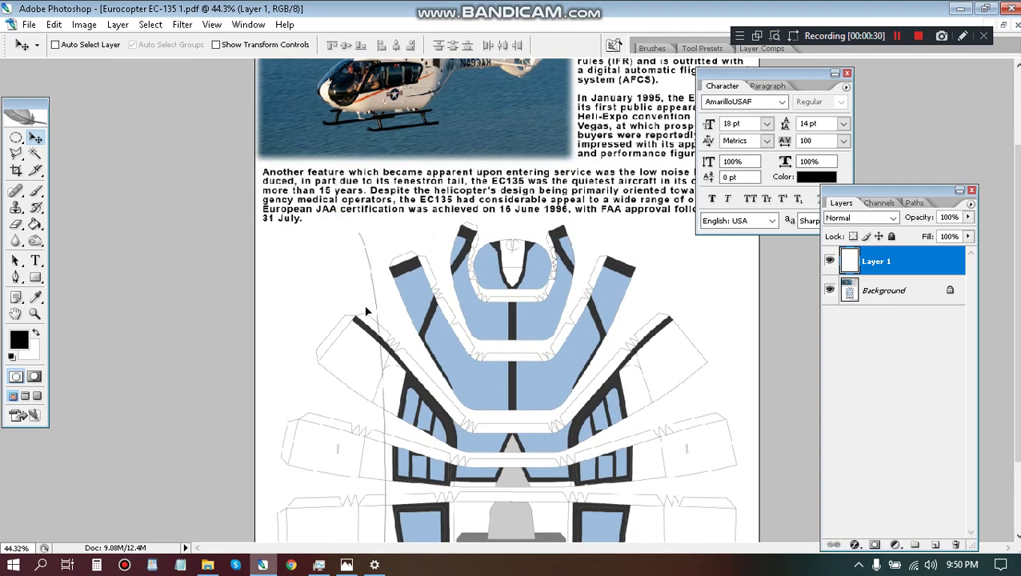
pyautogui.scroll(-1, 368, 308)
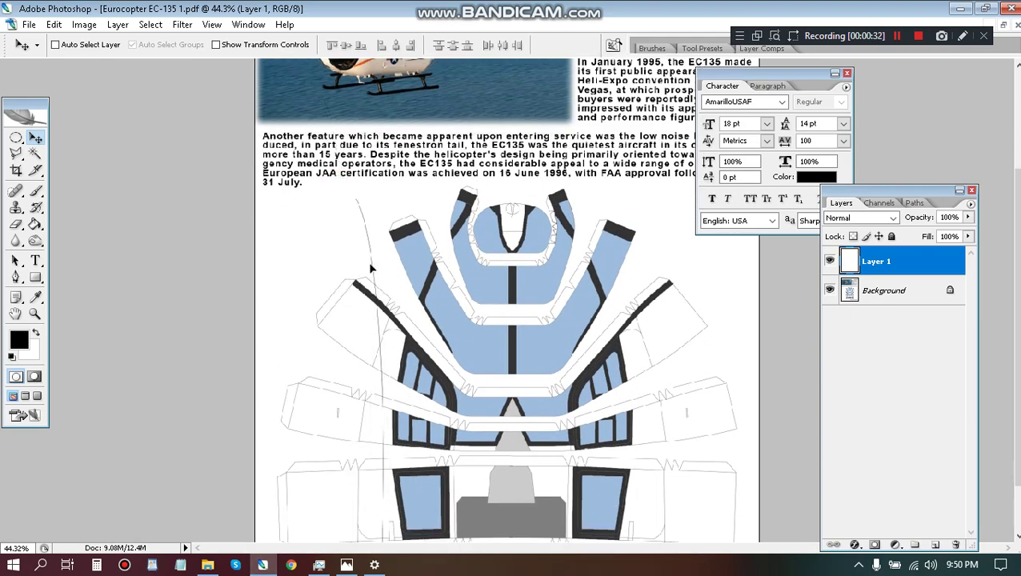
pyautogui.moveTo(372, 268); pyautogui.dragTo(363, 264)
pyautogui.hotkey('ctrl', 't')
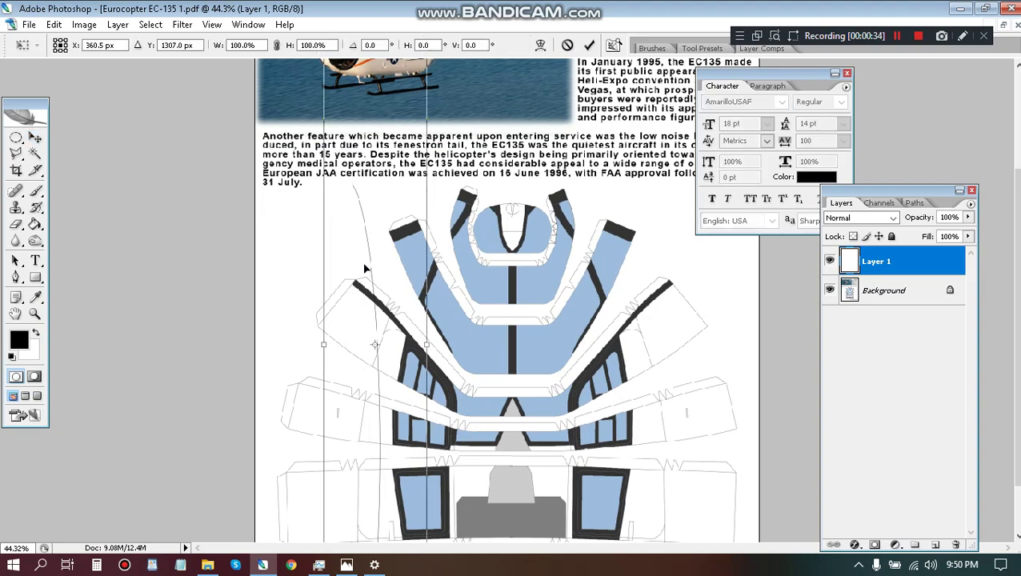
pyautogui.press('Return')
pyautogui.scroll(-3, 376, 257)
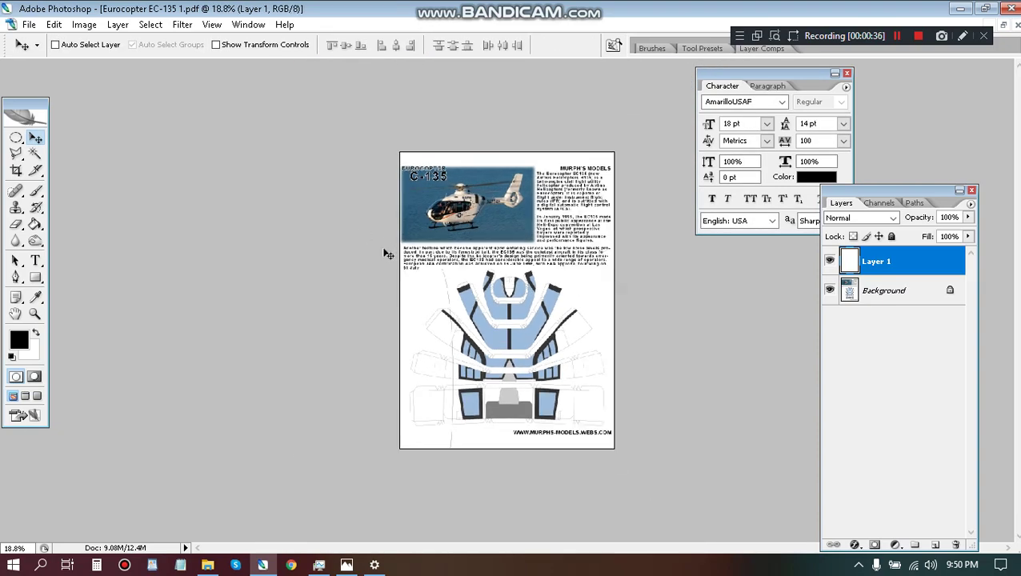
pyautogui.press('m')
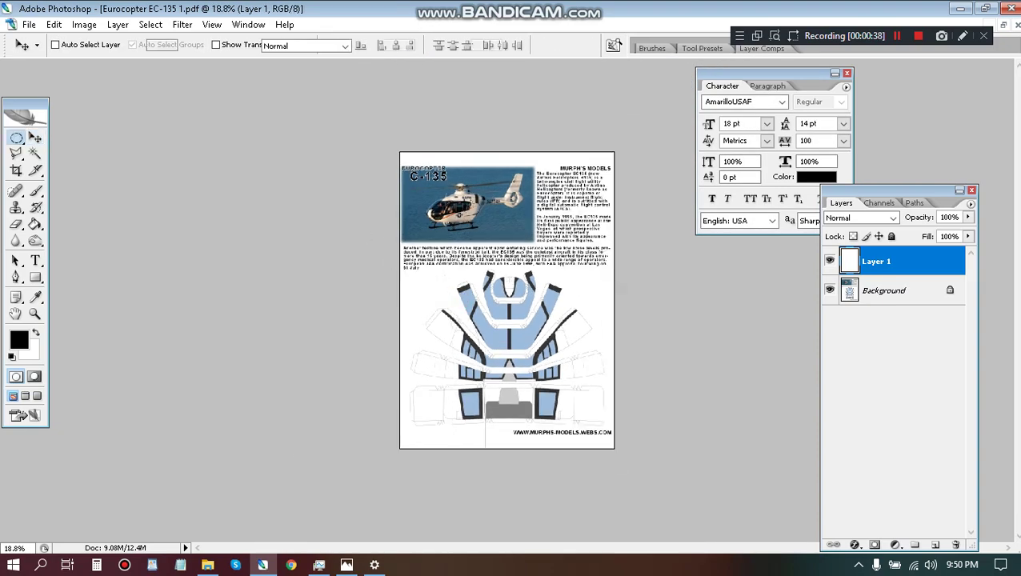
pyautogui.moveTo(428, 165); pyautogui.dragTo(566, 292)
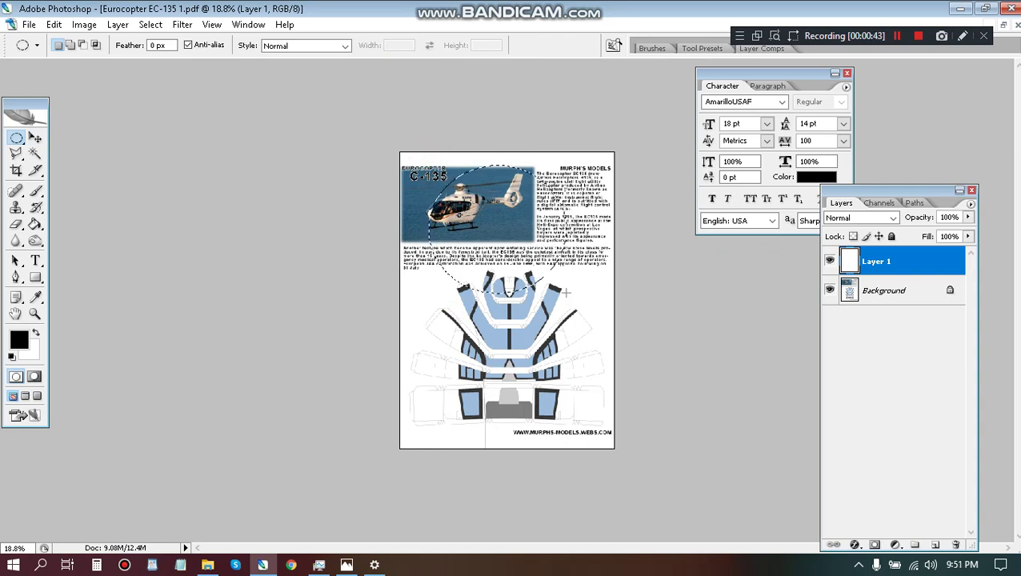
pyautogui.hotkey('ctrl', 'd')
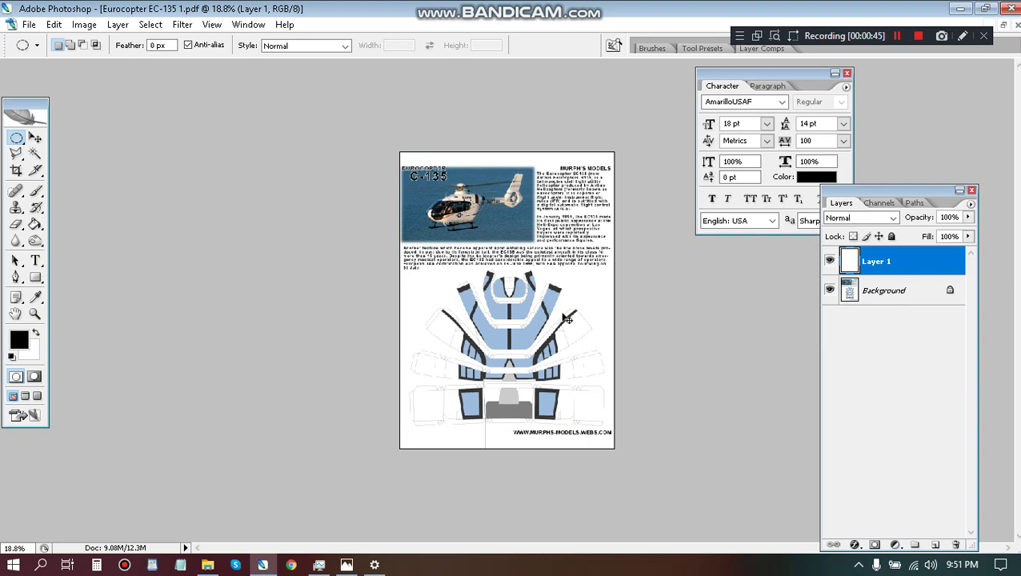
# Step: Move the arc up across the ends of the left side panels and narrow it horizontally to flatten its curve
pyautogui.hotkey('ctrl', 't')
pyautogui.scroll(2, 467, 336)
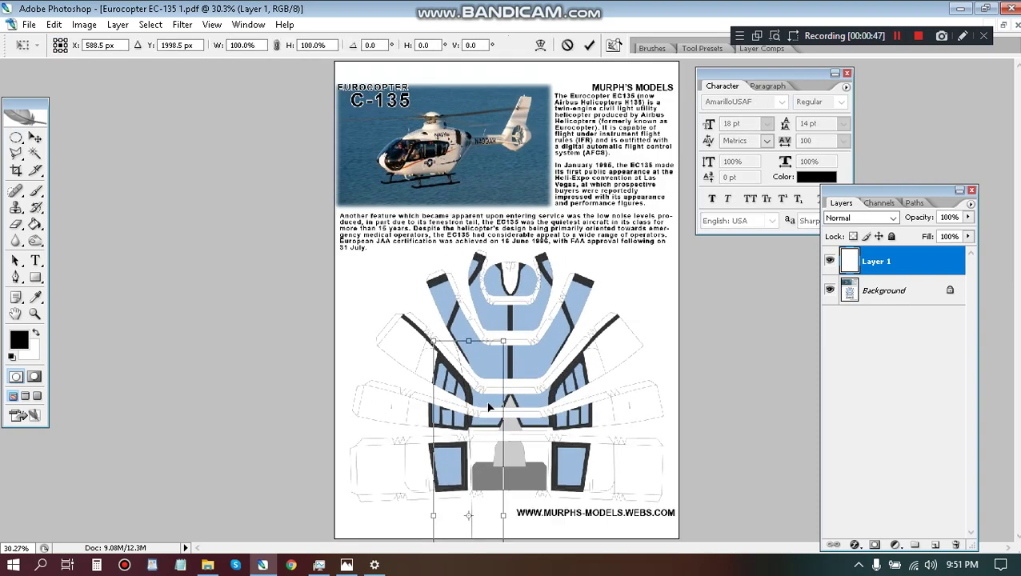
pyautogui.moveTo(473, 421); pyautogui.dragTo(384, 201)
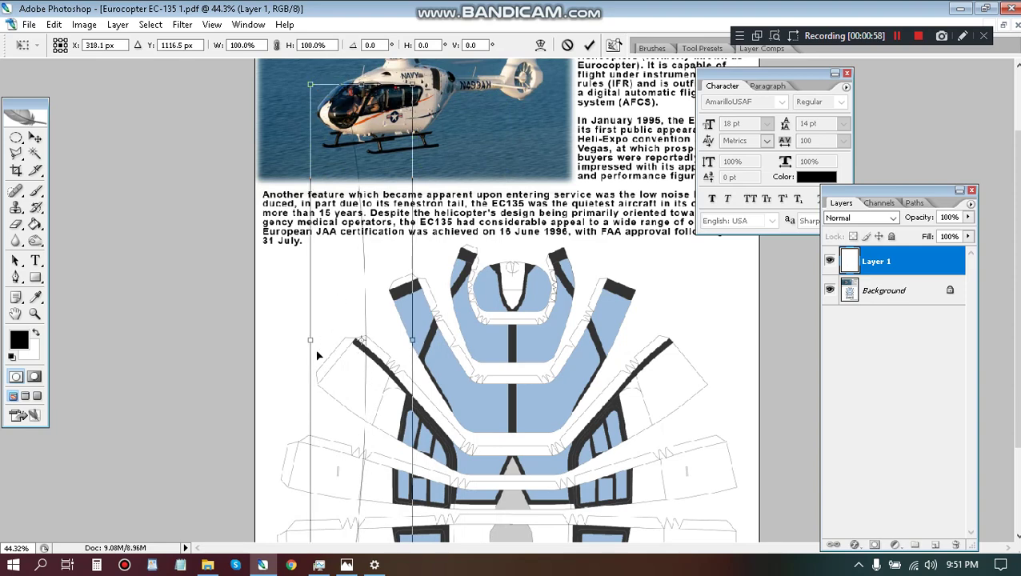
pyautogui.moveTo(311, 345); pyautogui.dragTo(337, 344)
pyautogui.press('Return')
pyautogui.press('m')
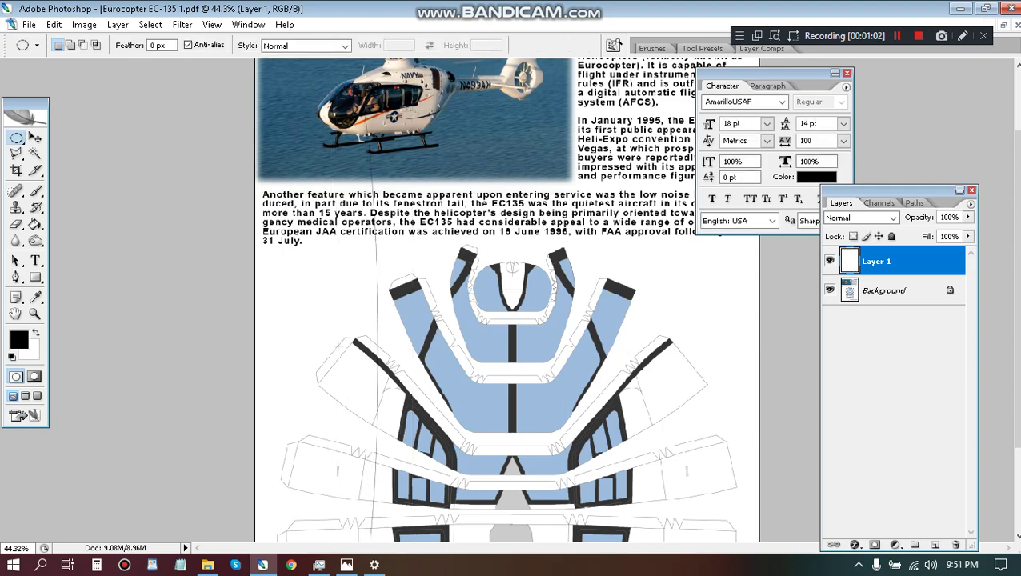
pyautogui.hotkey('ctrl', '0')
# Step: Hide the Background layer and move the arc into the left-middle area of the sheet
pyautogui.press('v')
pyautogui.moveTo(372, 317); pyautogui.dragTo(527, 319)
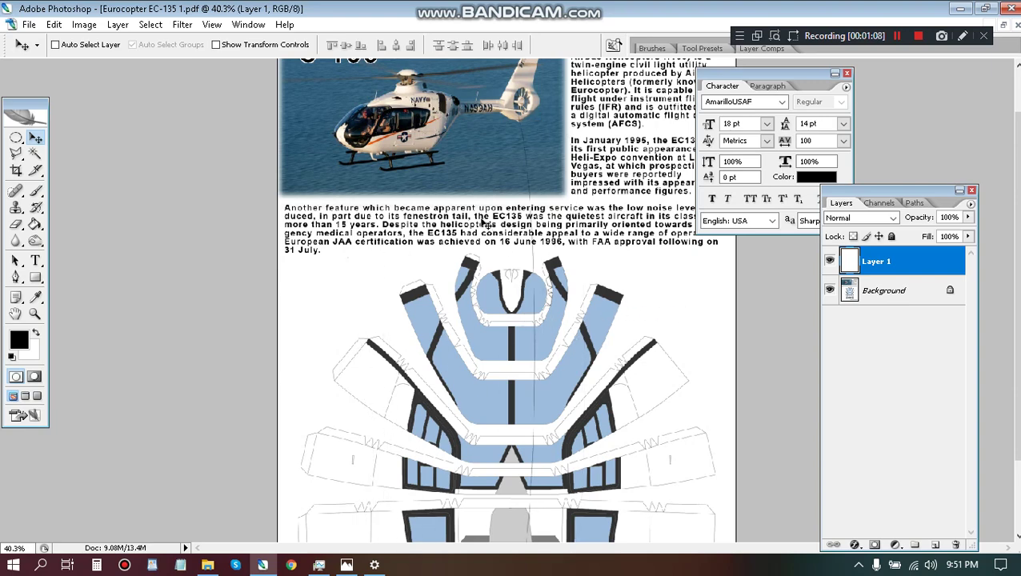
pyautogui.hotkey('ctrl', '-')
pyautogui.hotkey('ctrl', '0')
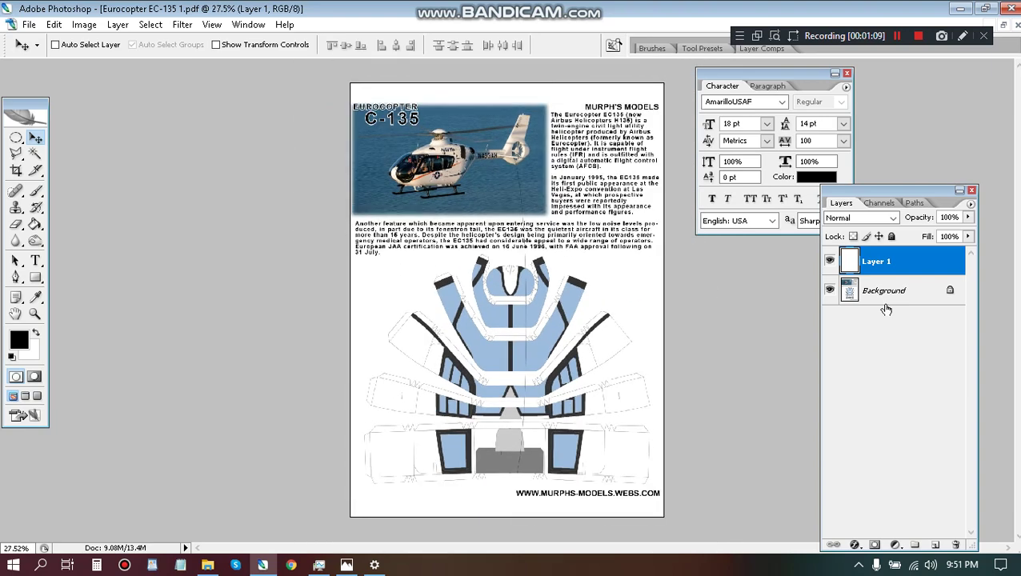
pyautogui.click(830, 292)
pyautogui.hotkey('ctrl', '+')
pyautogui.hotkey('ctrl', '+')
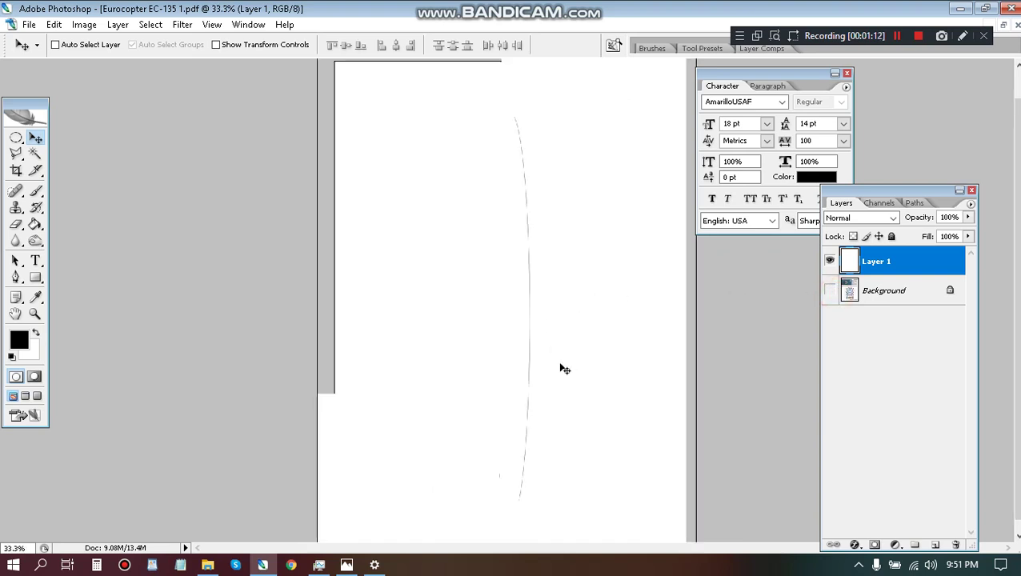
pyautogui.moveTo(544, 298); pyautogui.dragTo(441, 336)
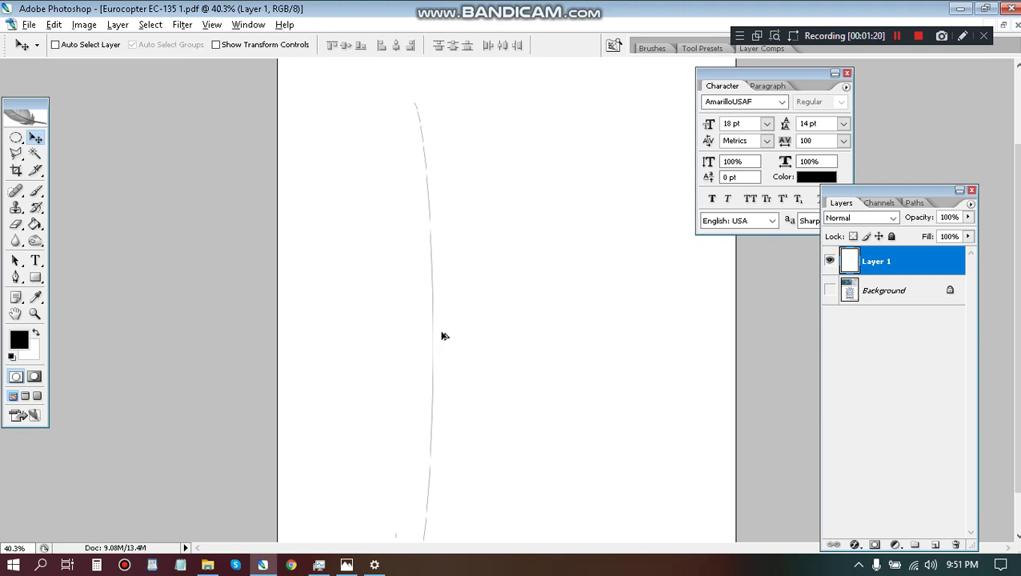
# Step: Duplicate Layer 1 and offset the copied arc slightly to the right of the original
pyautogui.hotkey('ctrl', 'j')
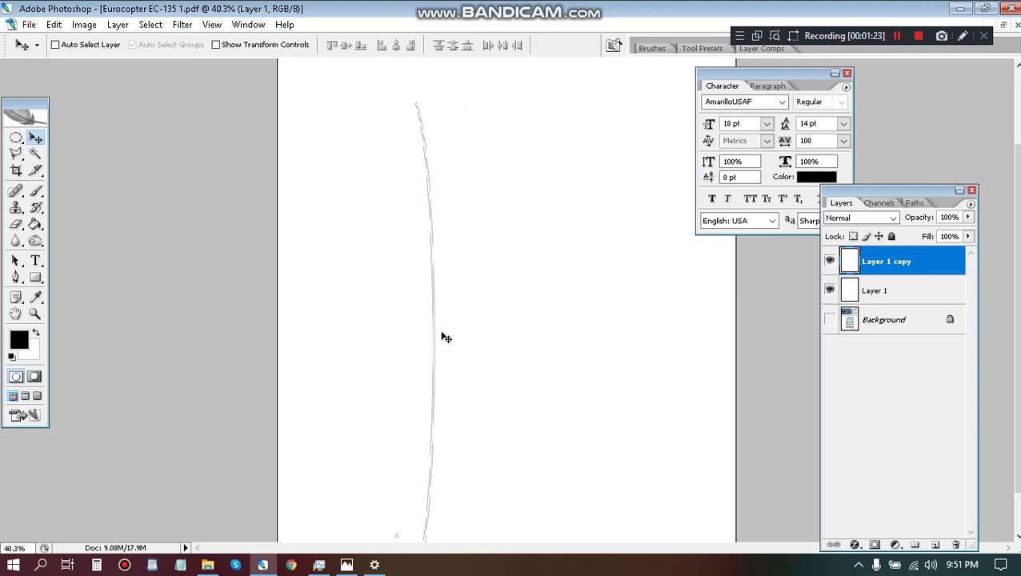
pyautogui.moveTo(442, 337); pyautogui.dragTo(441, 337)
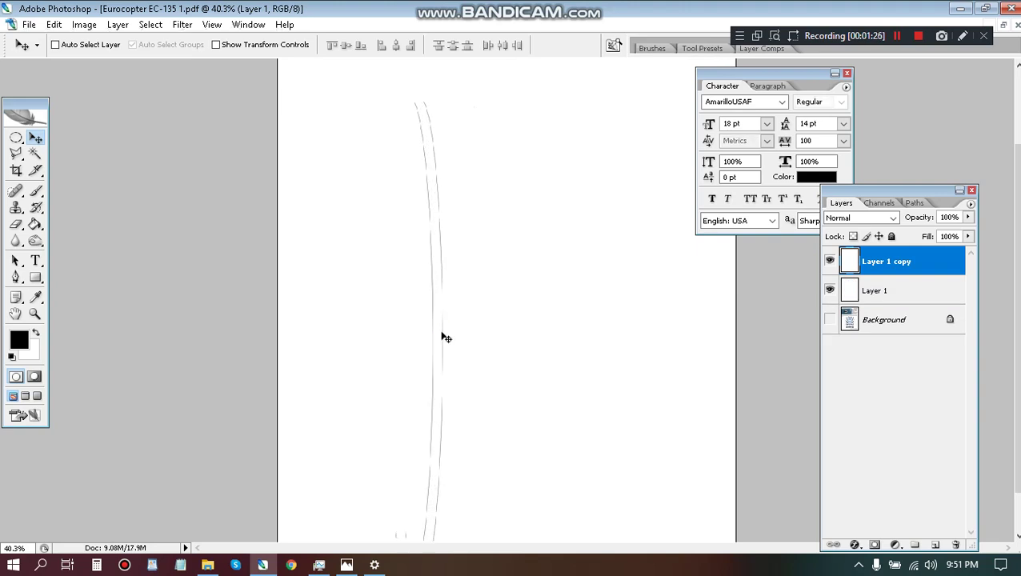
# Step: Rotate the copied arc by 2.2° so its lower end meets the original arc's lower end
pyautogui.hotkey('ctrl', 't')
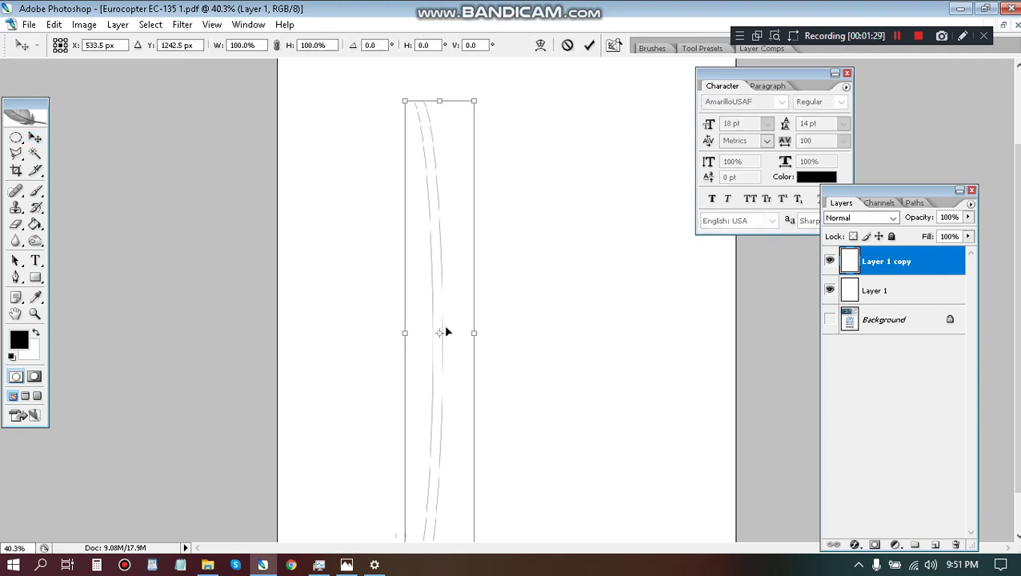
pyautogui.scroll(-3, 519, 269)
pyautogui.scroll(3, 465, 446)
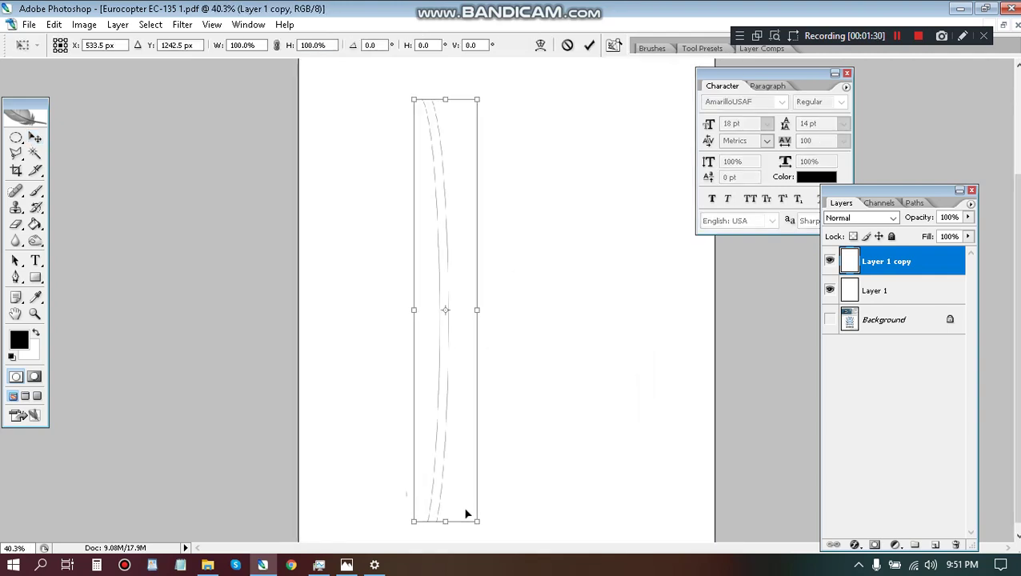
pyautogui.scroll(6, 421, 512)
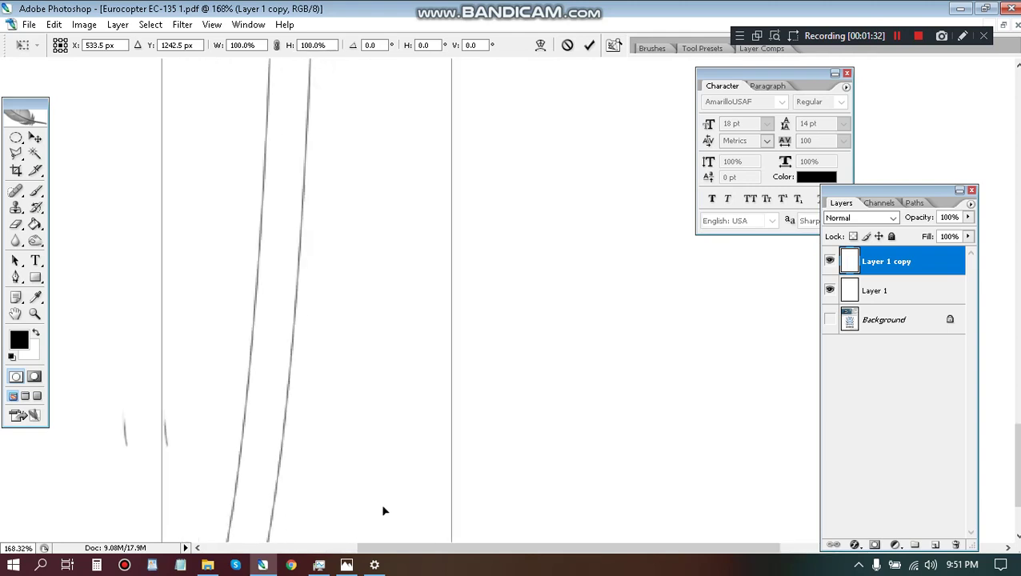
pyautogui.moveTo(381, 504); pyautogui.dragTo(490, 330)
pyautogui.moveTo(632, 332); pyautogui.dragTo(607, 351)
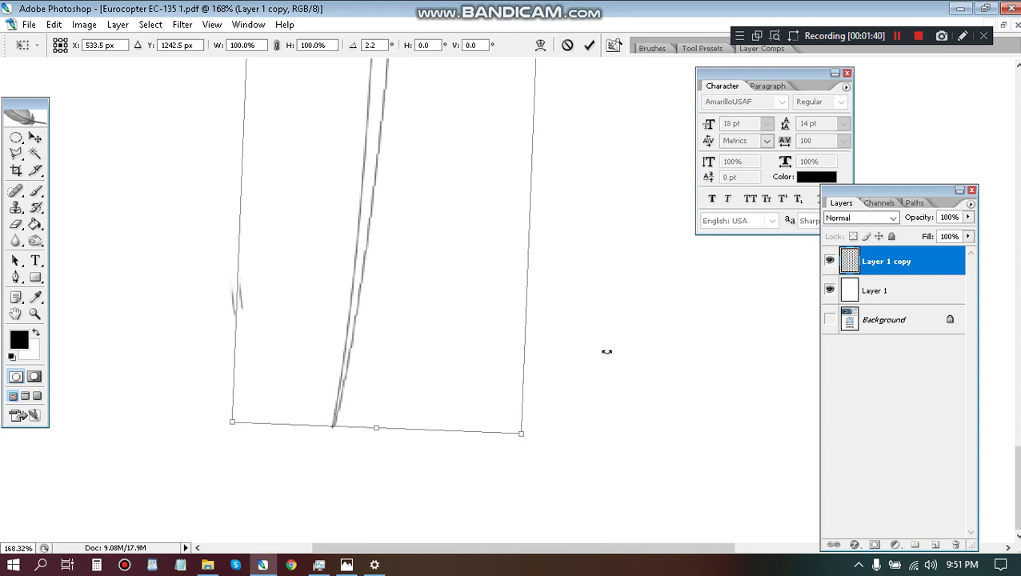
pyautogui.press('Return')
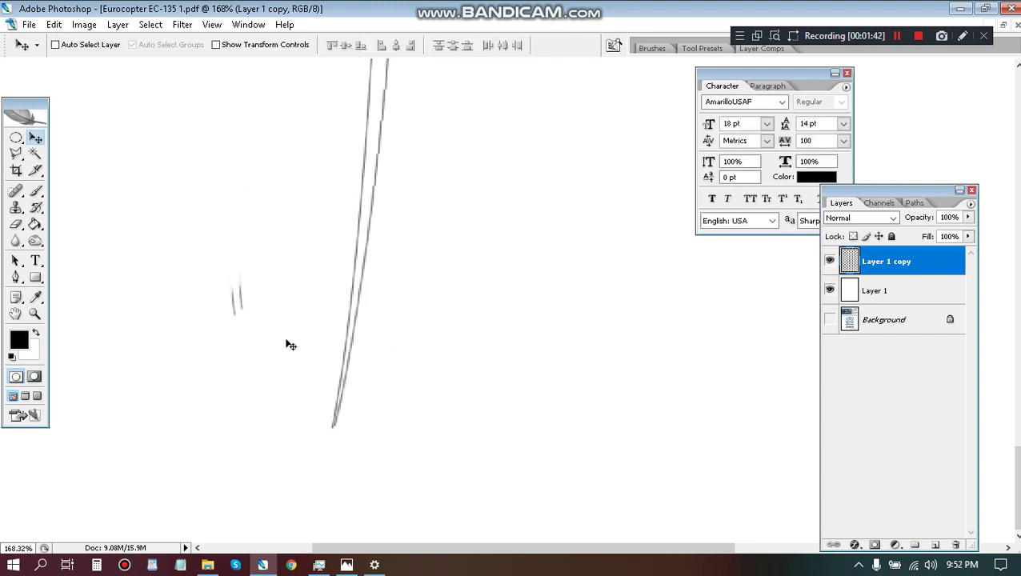
# Step: Erase the stray marks beside the arcs' lower ends on both Layer 1 copy and Layer 1
pyautogui.press('e')
pyautogui.moveTo(235, 307); pyautogui.dragTo(244, 312)
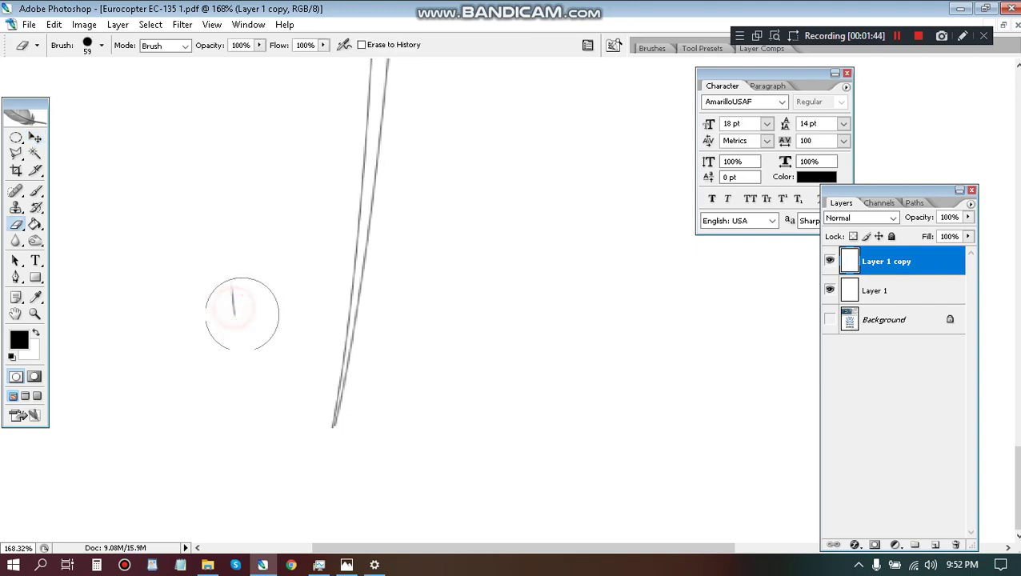
pyautogui.click(894, 292)
pyautogui.click(242, 320)
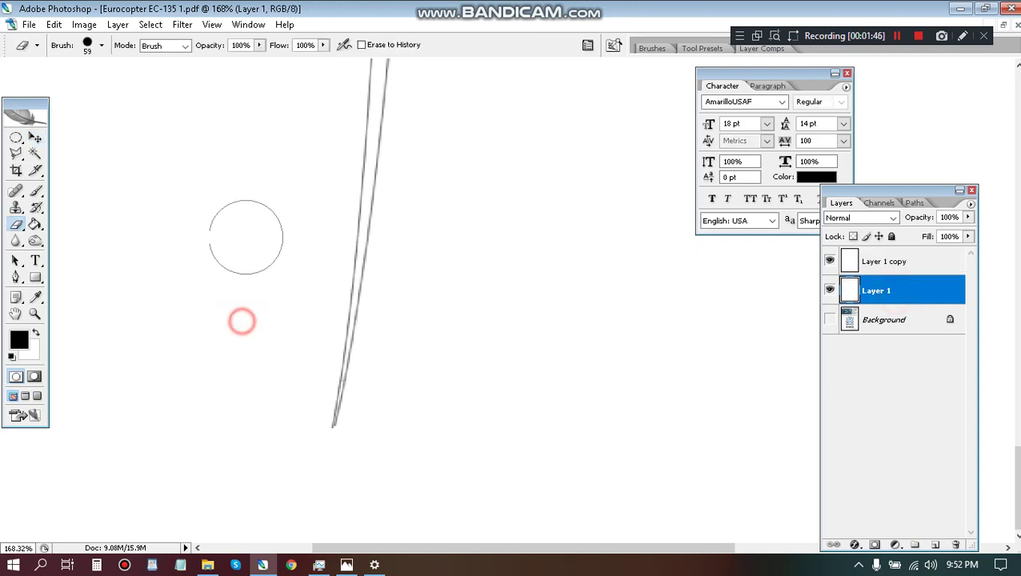
# Step: Examine both arcs from their lower ends up to their tops for remaining stray marks
pyautogui.hotkey('ctrl', '0')
pyautogui.moveTo(561, 212); pyautogui.dragTo(567, 432)
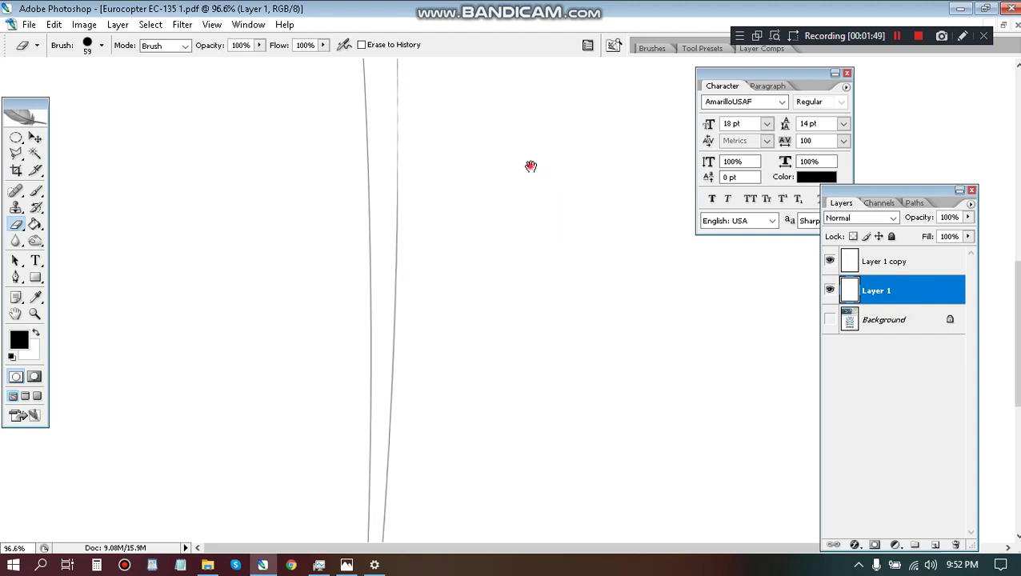
pyautogui.moveTo(529, 166)
pyautogui.mouseDown()
pyautogui.moveTo(531, 360)
pyautogui.moveTo(520, 381)
pyautogui.mouseUp()
pyautogui.hotkey('ctrl', '-')
pyautogui.hotkey('ctrl', '-')
pyautogui.hotkey('ctrl', '-')
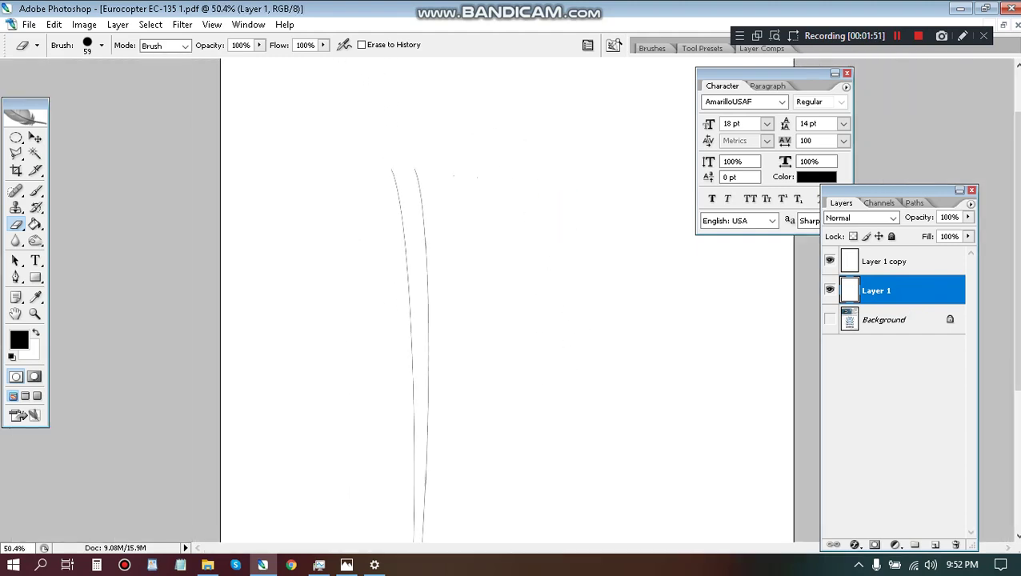
pyautogui.scroll(5, 470, 144)
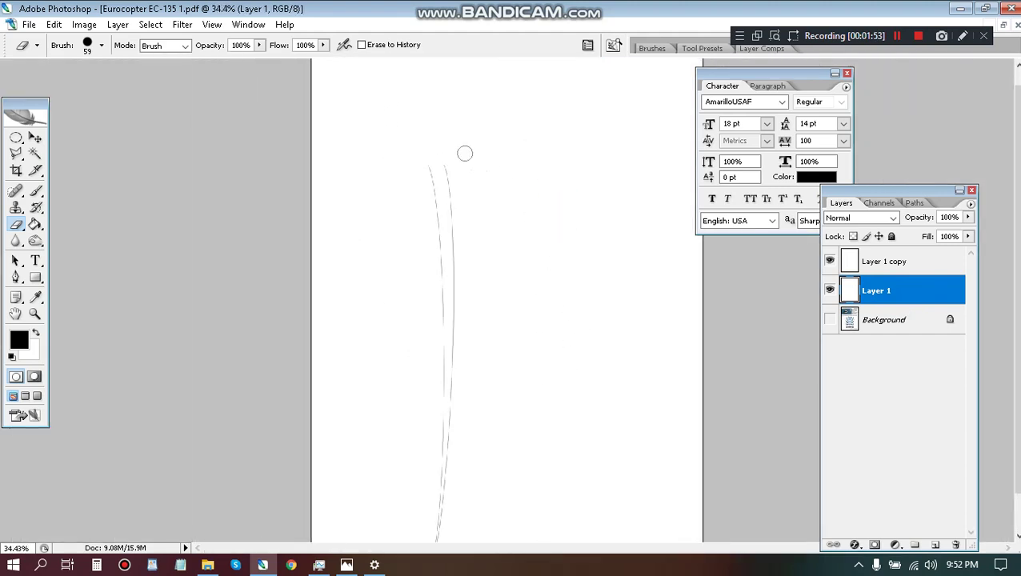
pyautogui.scroll(-8, 693, 219)
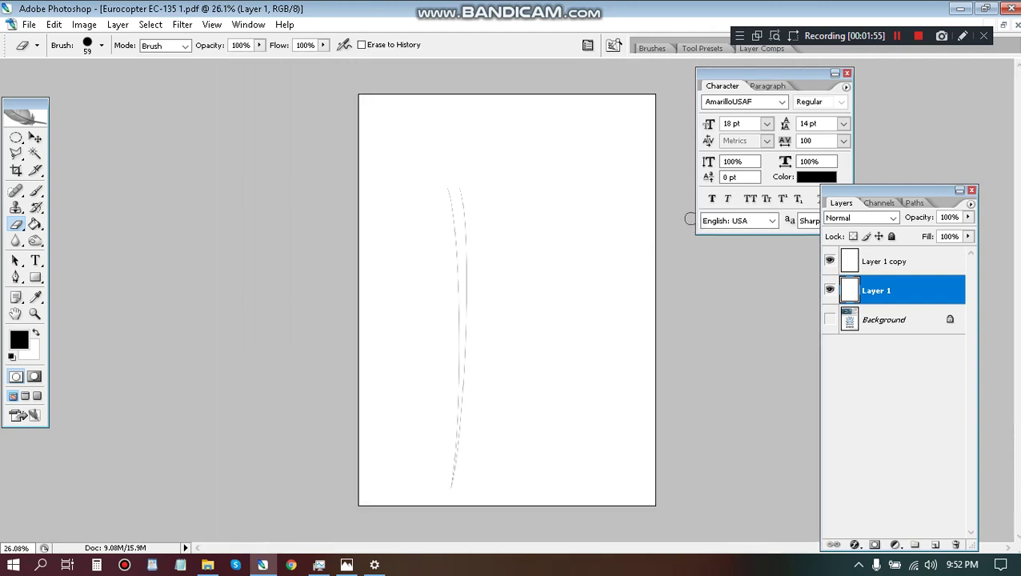
# Step: Rotate the Layer 1 copy arc slightly counterclockwise about its lower end to narrow the gap between the arcs' tops
pyautogui.click(909, 270)
pyautogui.hotkey('ctrl', 't')
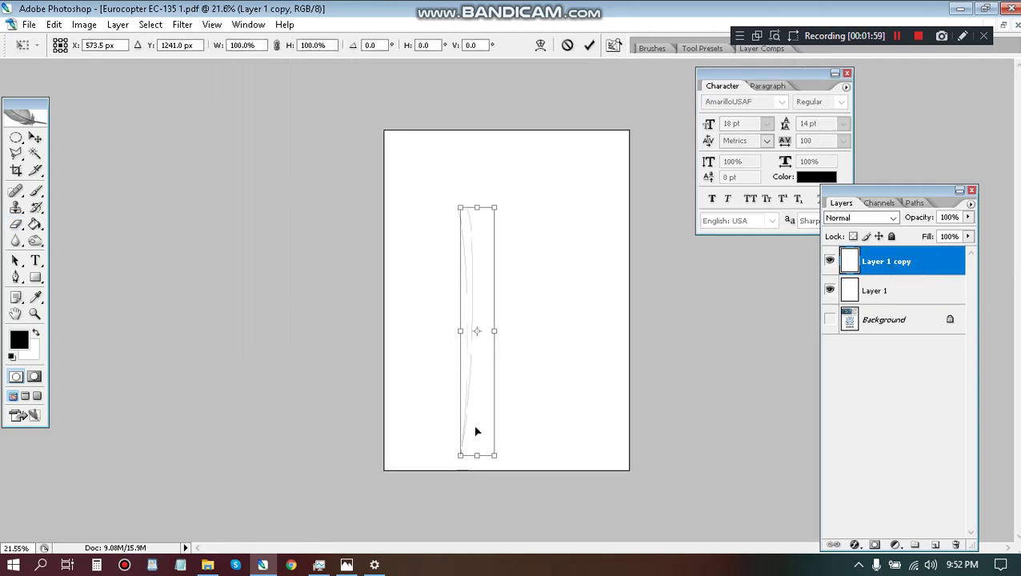
pyautogui.scroll(3, 467, 466)
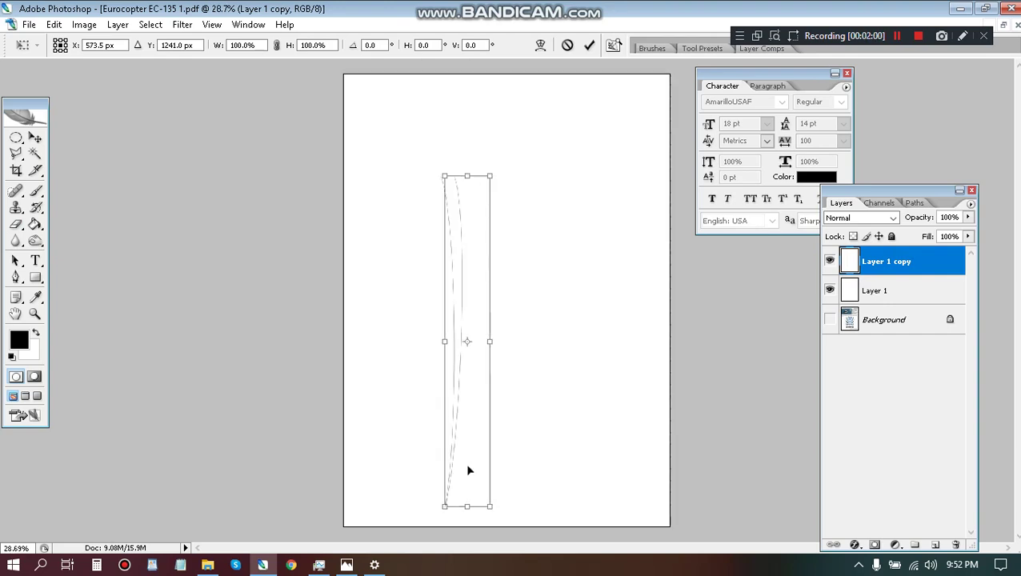
pyautogui.click(56, 51)
pyautogui.scroll(5, 436, 517)
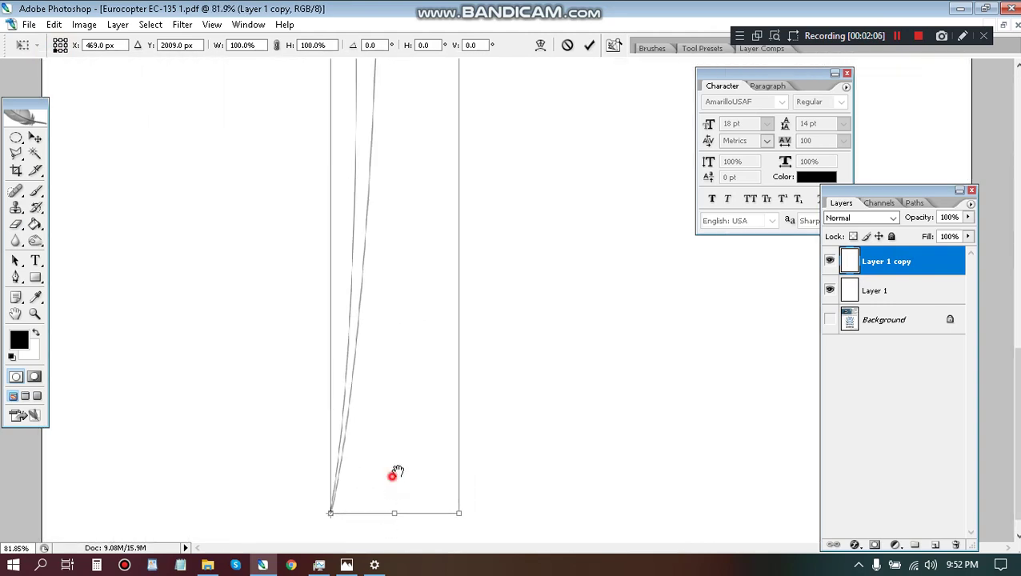
pyautogui.moveTo(397, 472); pyautogui.dragTo(398, 445)
pyautogui.scroll(6, 302, 515)
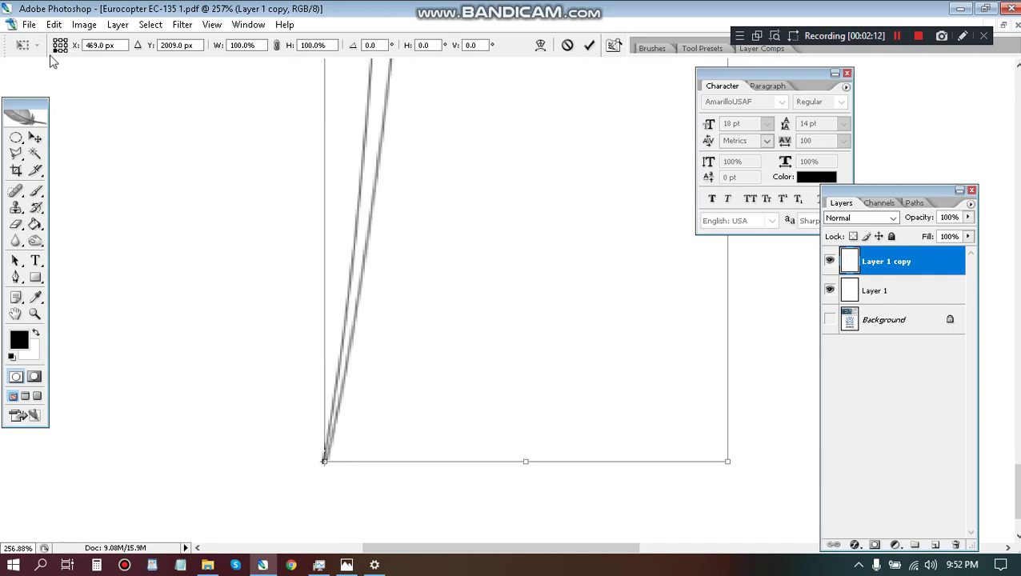
pyautogui.scroll(-10, 488, 262)
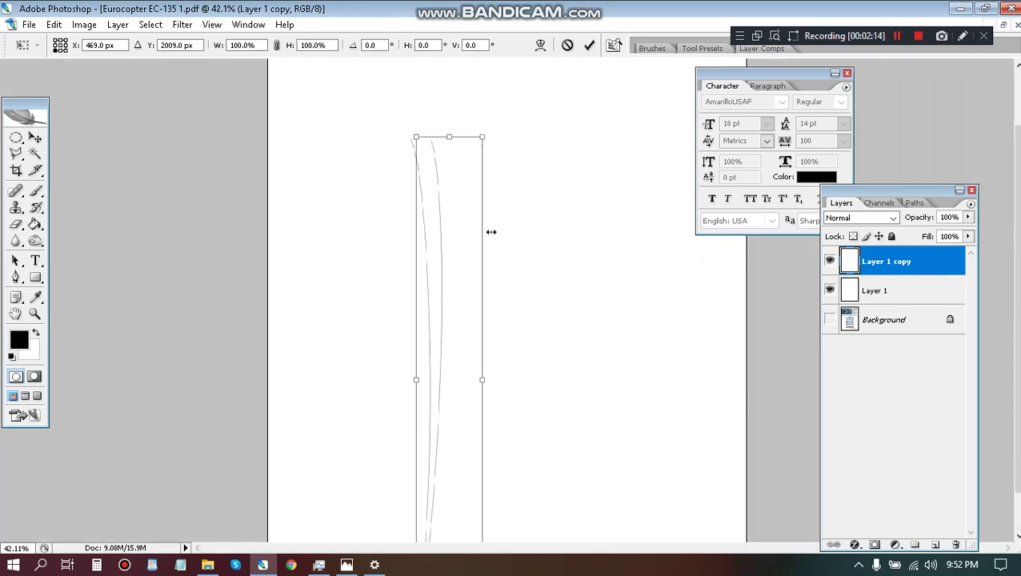
pyautogui.scroll(7, 424, 194)
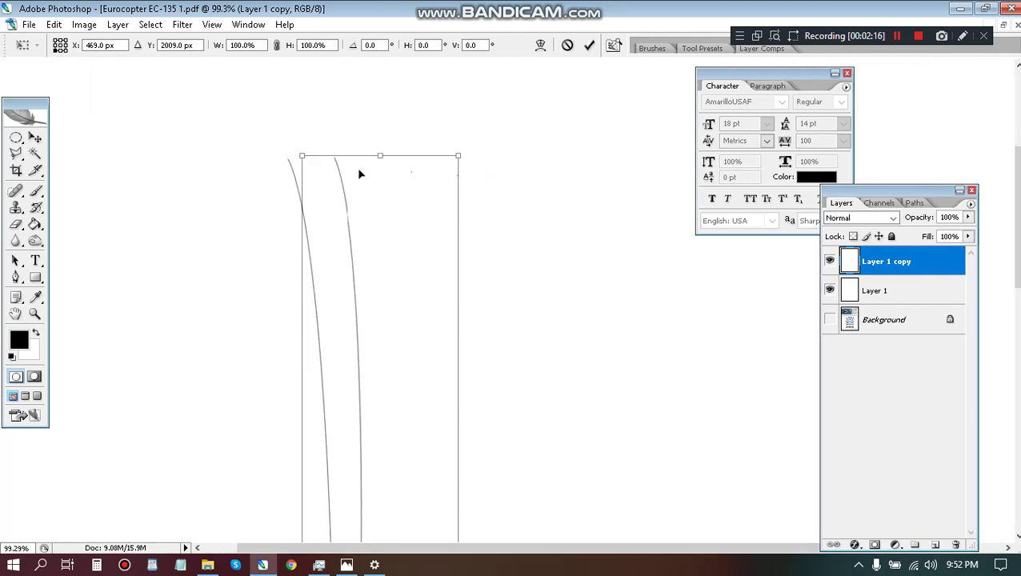
pyautogui.moveTo(508, 128); pyautogui.dragTo(477, 117)
pyautogui.press('Return')
# Step: Merge Layer 1 copy down into Layer 1 and show the Background layer
pyautogui.press('e')
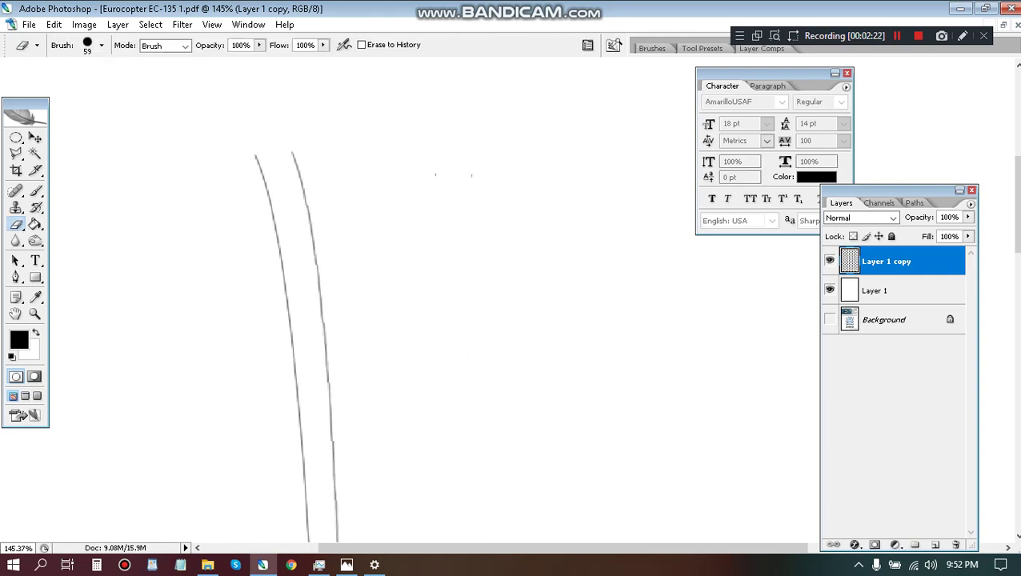
pyautogui.scroll(-6, 467, 171)
pyautogui.scroll(-1, 490, 114)
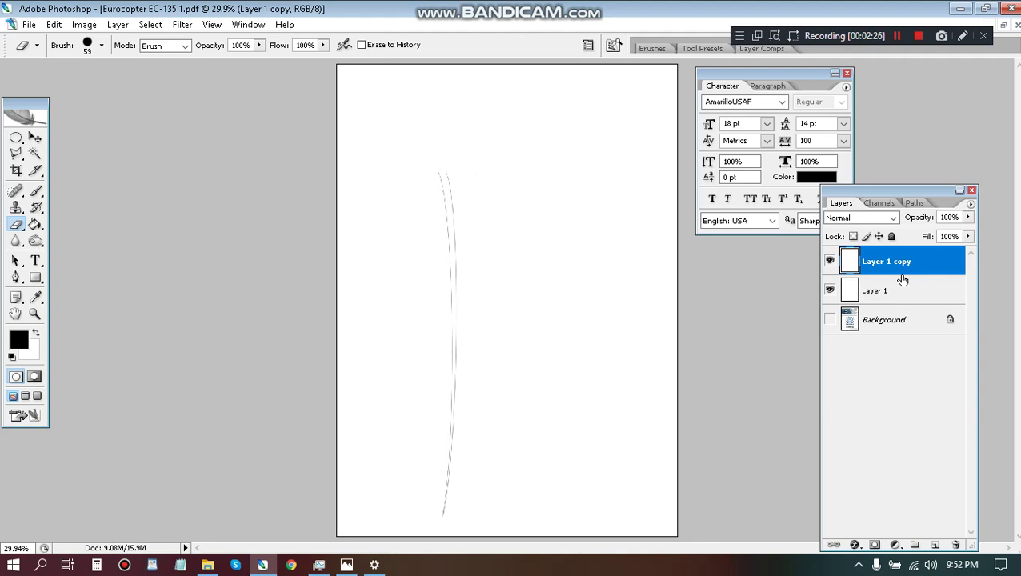
pyautogui.hotkey('ctrl', 'e')
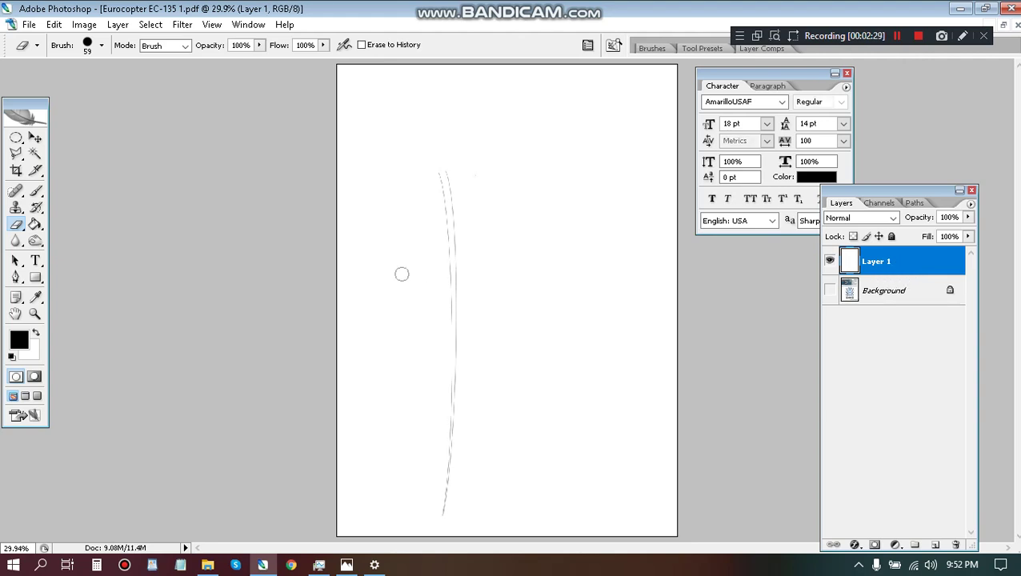
pyautogui.scroll(1, 397, 185)
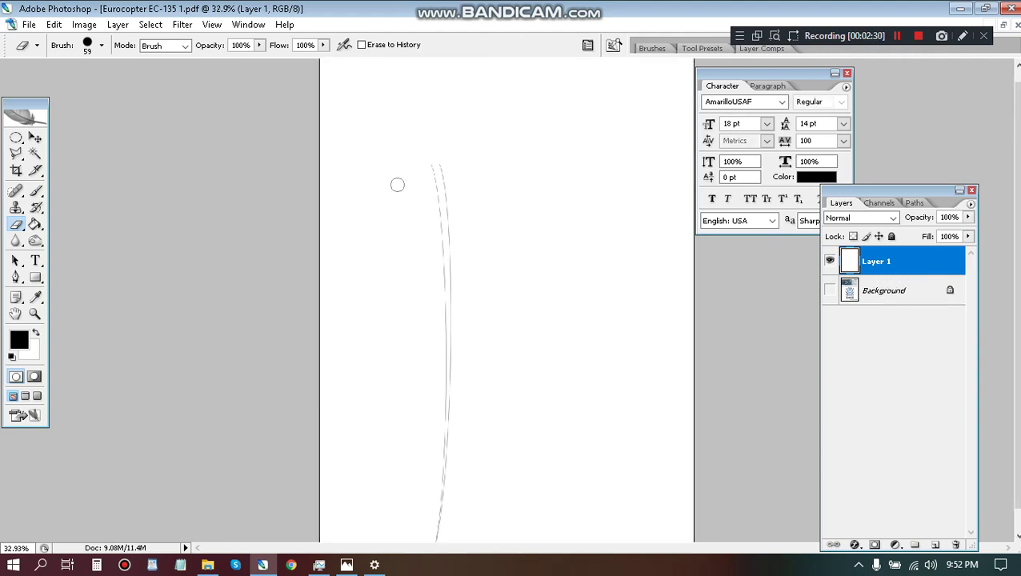
pyautogui.click(829, 291)
pyautogui.scroll(-1, 456, 364)
pyautogui.scroll(1, 454, 362)
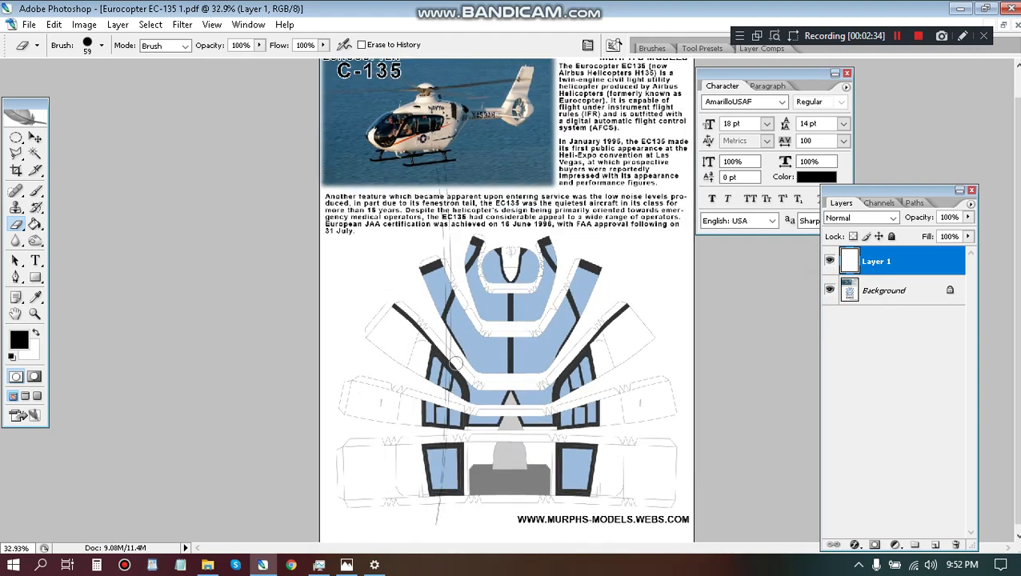
# Step: Move the merged arc pair left across the fuselage strips, towards the outer edge of the left side windows
pyautogui.scroll(6, 456, 361)
pyautogui.press('v')
pyautogui.scroll(5, 398, 221)
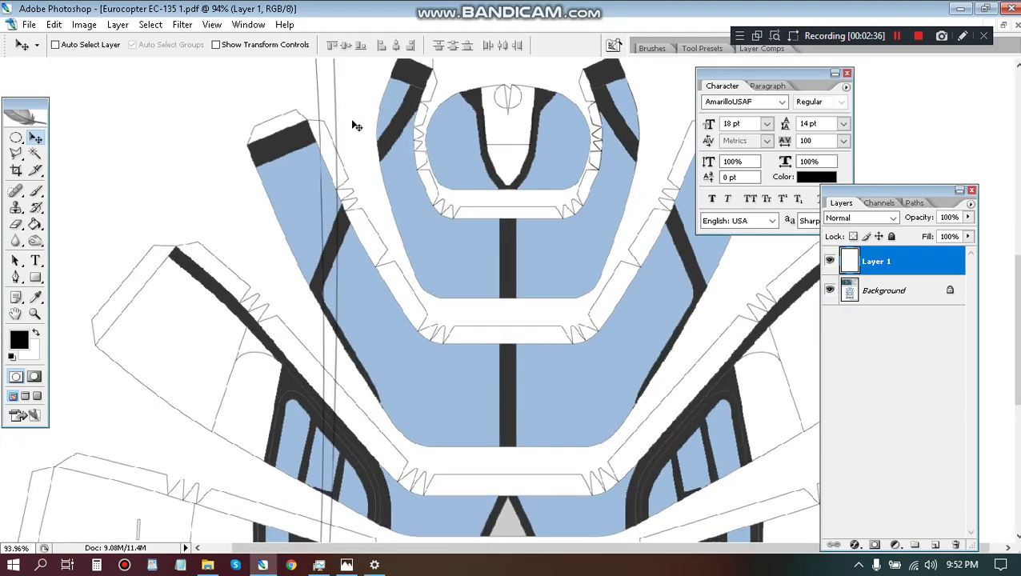
pyautogui.moveTo(368, 365); pyautogui.dragTo(377, 84)
pyautogui.moveTo(326, 152); pyautogui.dragTo(286, 154)
# Step: Examine the side stripe's path below the windows in the H135 Navy trainer reference photo, and return to Photoshop
pyautogui.click(344, 566)
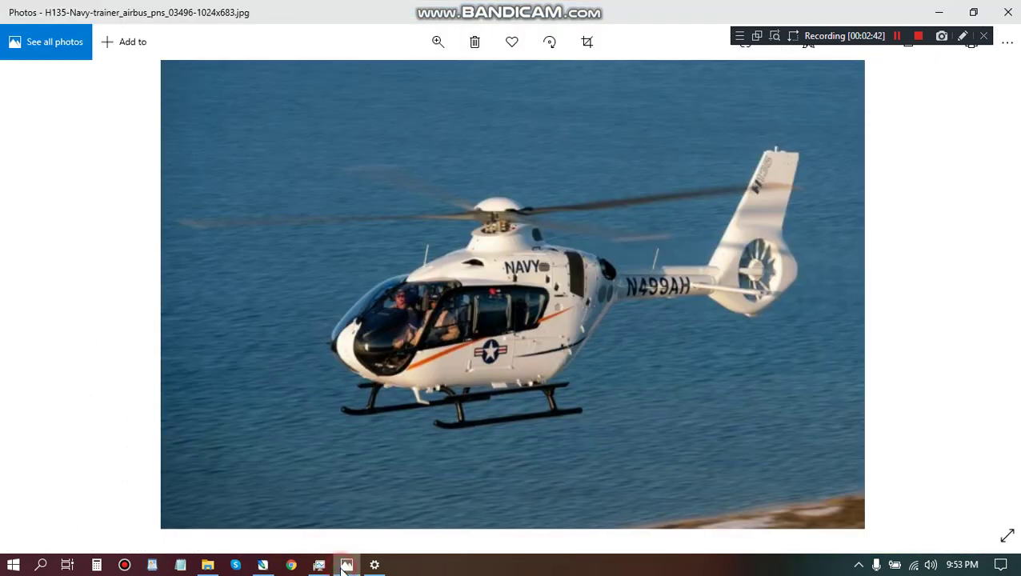
pyautogui.scroll(2, 518, 366)
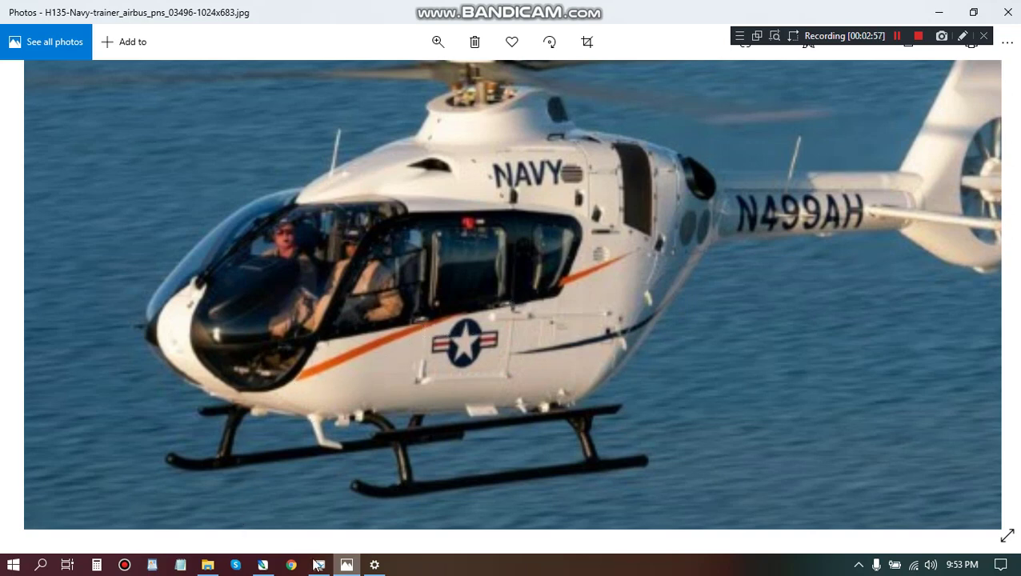
pyautogui.click(285, 568)
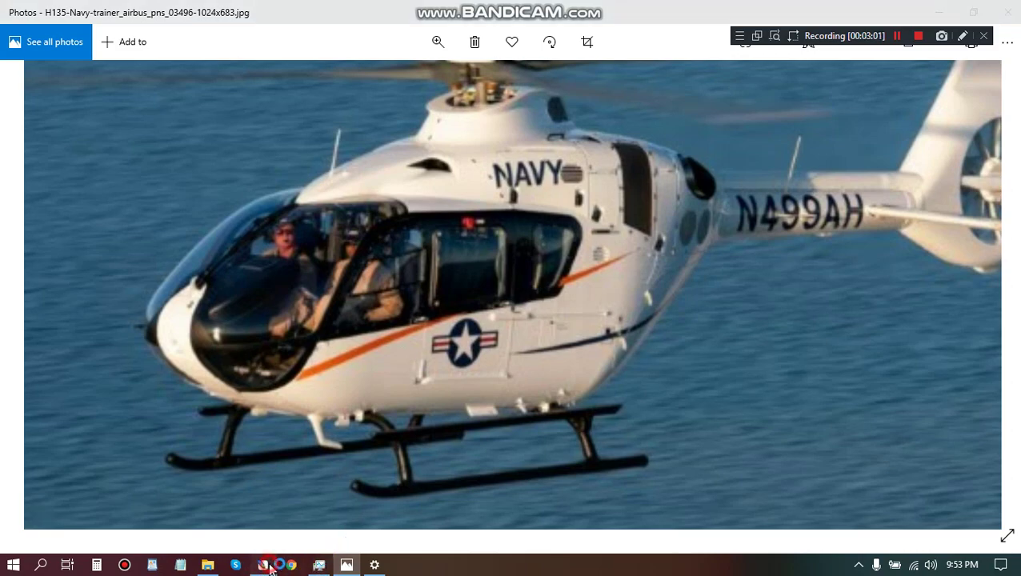
pyautogui.click(264, 564)
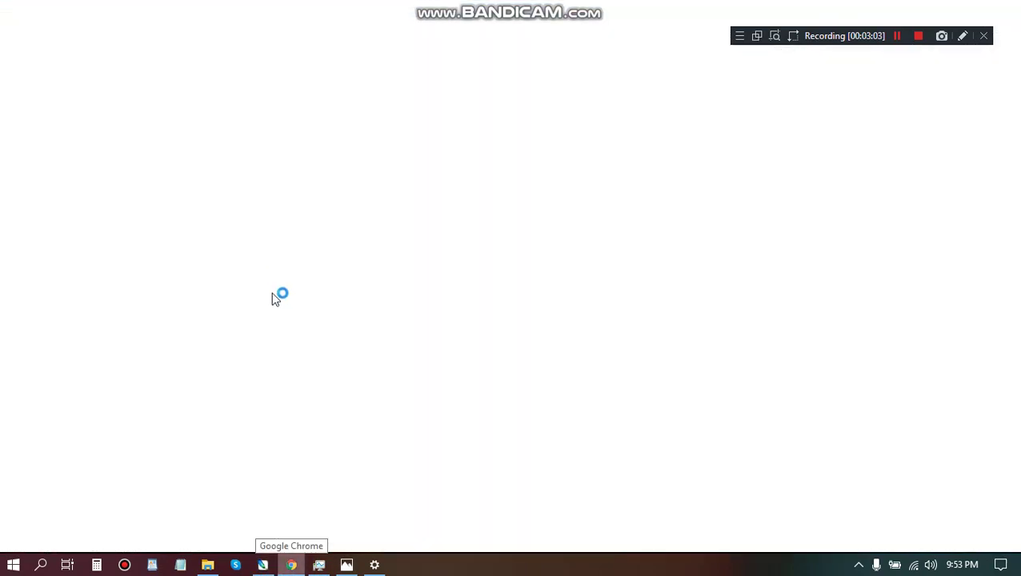
pyautogui.click(260, 564)
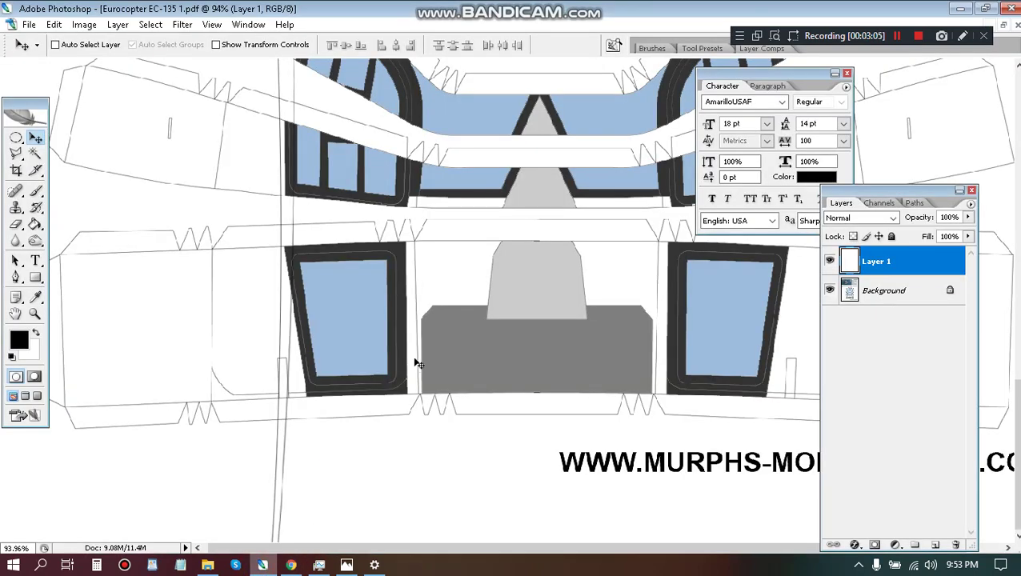
# Step: Align the arc pair with the lowest left window's outer upper corner and rotate it -14.3° about that corner
pyautogui.scroll(4, 303, 285)
pyautogui.moveTo(269, 272)
pyautogui.mouseDown()
pyautogui.moveTo(236, 274)
pyautogui.moveTo(254, 277)
pyautogui.mouseUp()
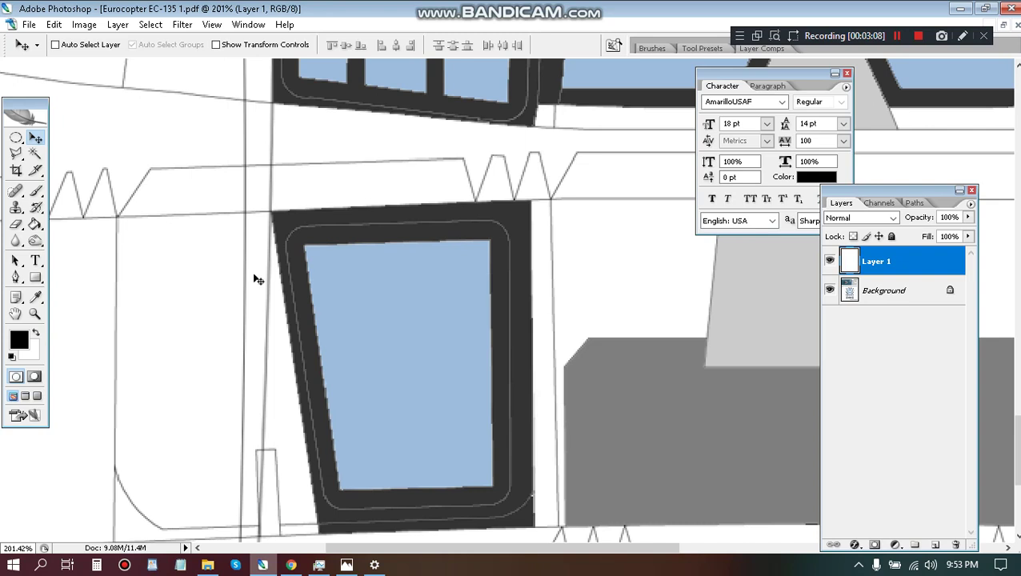
pyautogui.hotkey('ctrl', 't')
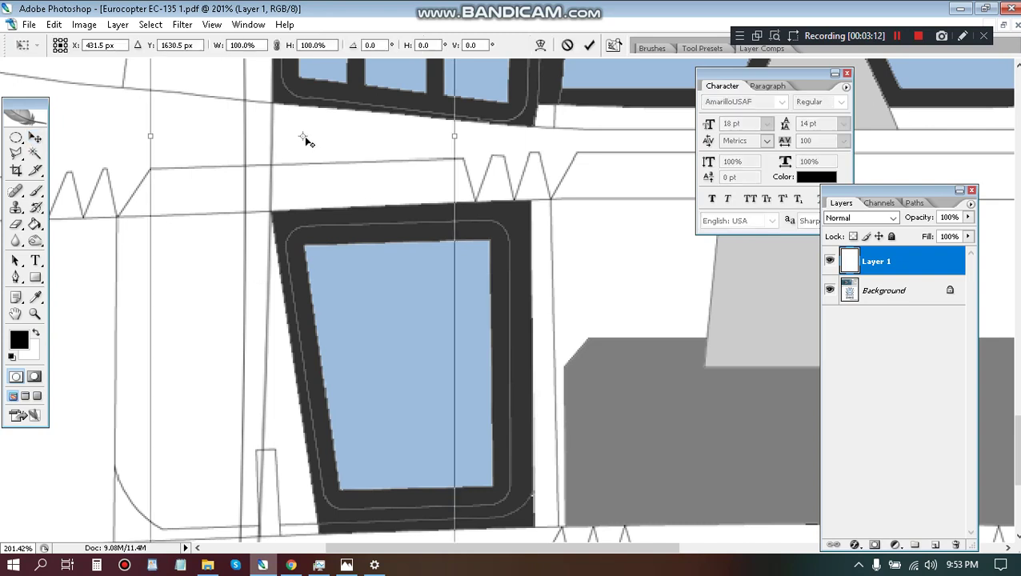
pyautogui.click(305, 140)
pyautogui.moveTo(305, 140); pyautogui.dragTo(271, 214)
pyautogui.moveTo(629, 449); pyautogui.dragTo(715, 368)
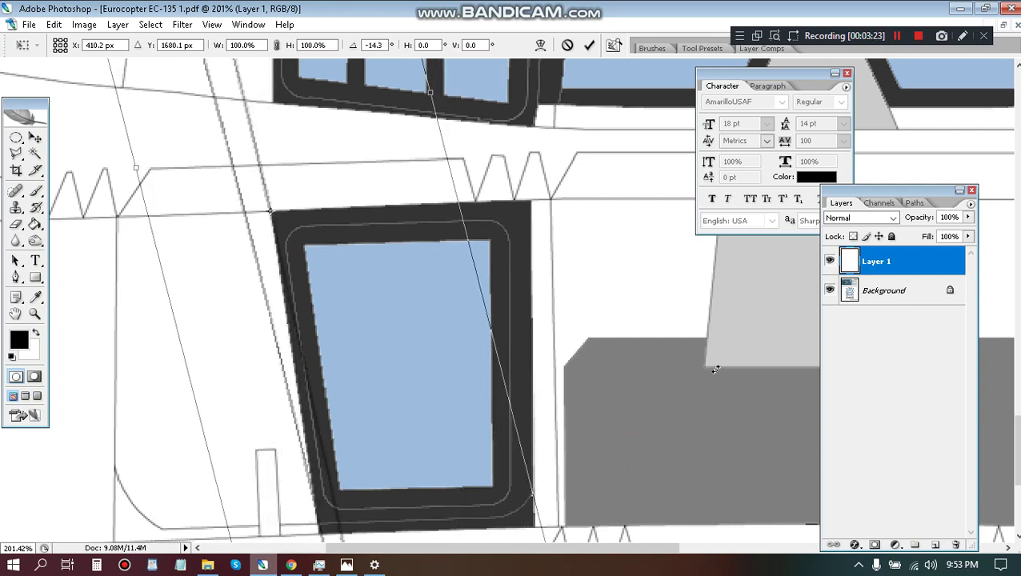
pyautogui.doubleClick(590, 300)
# Step: Select the part of both arcs above the lowest fuselage strip's upper edge with the Polygonal Lasso
pyautogui.scroll(-4, 564, 316)
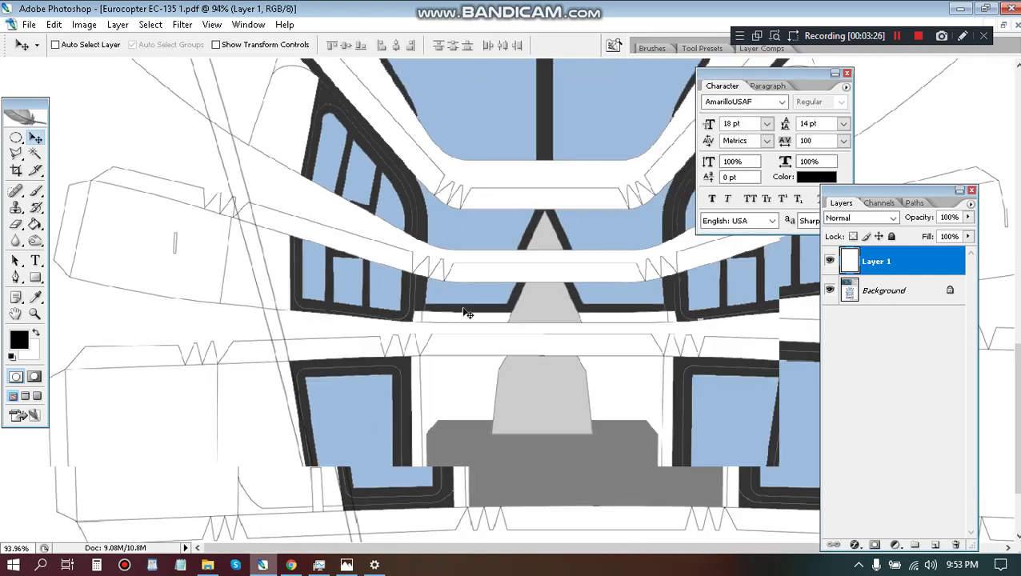
pyautogui.scroll(-2, 466, 314)
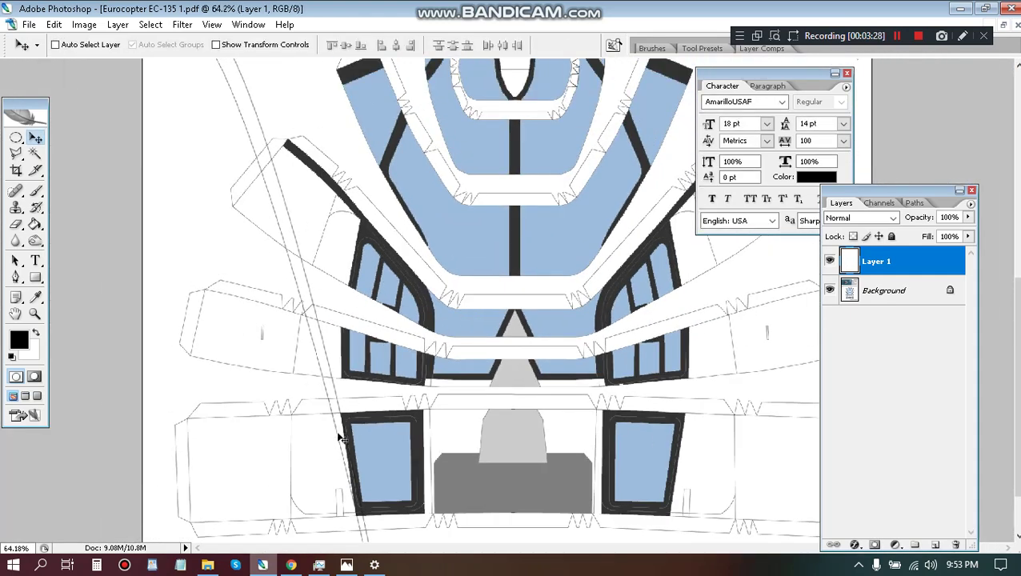
pyautogui.scroll(3, 340, 438)
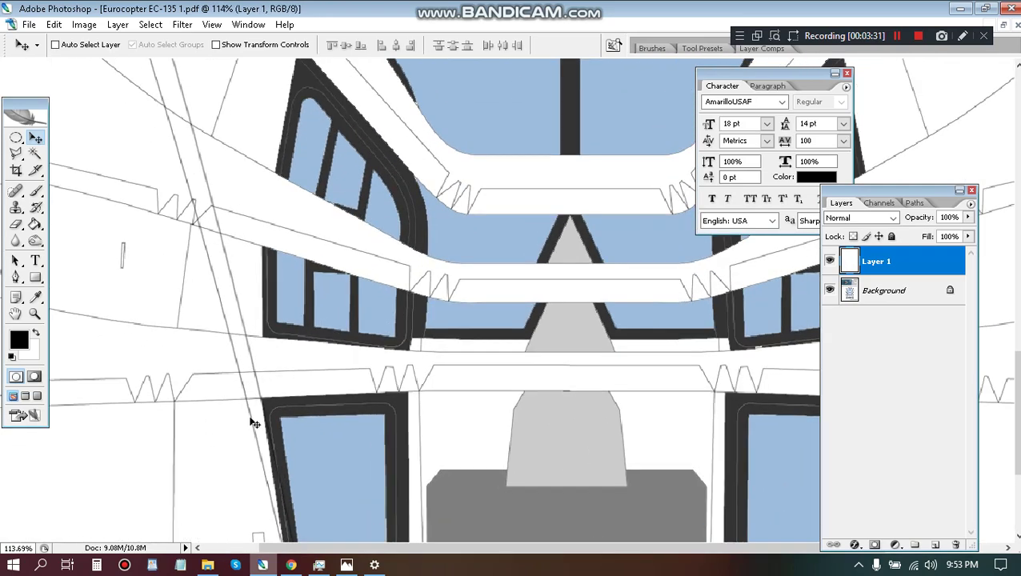
pyautogui.scroll(2, 252, 422)
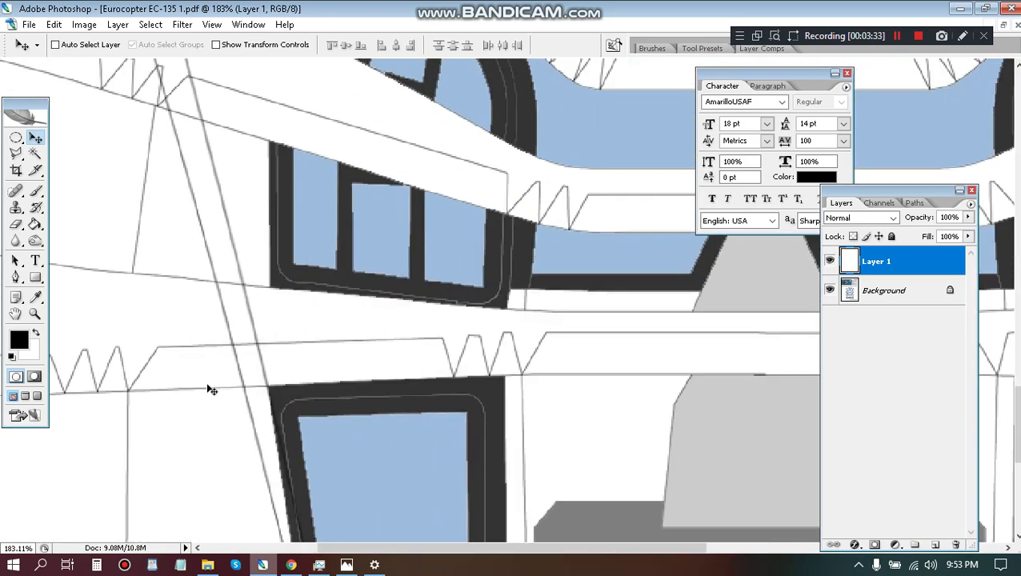
pyautogui.press('l')
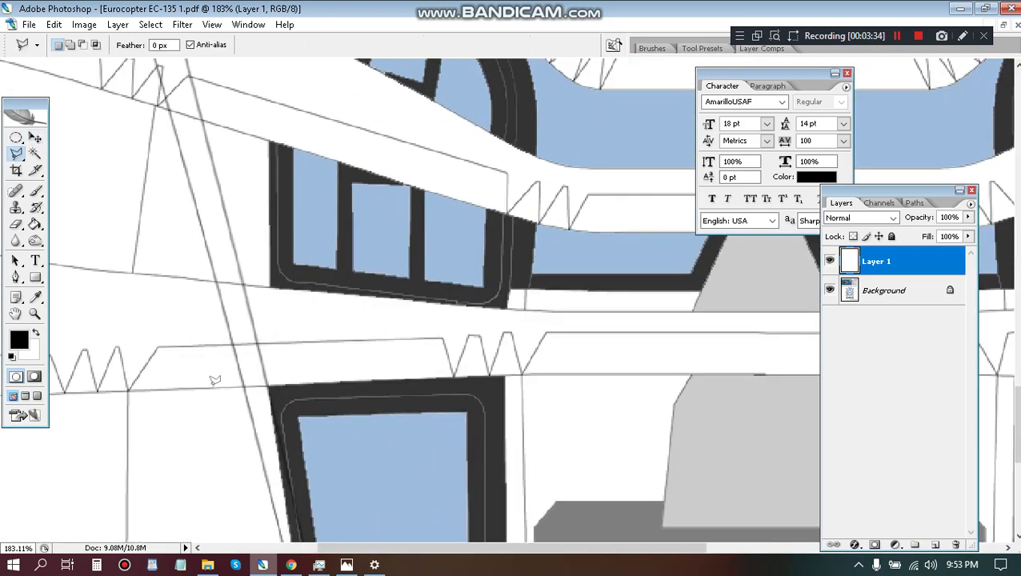
pyautogui.click(213, 382)
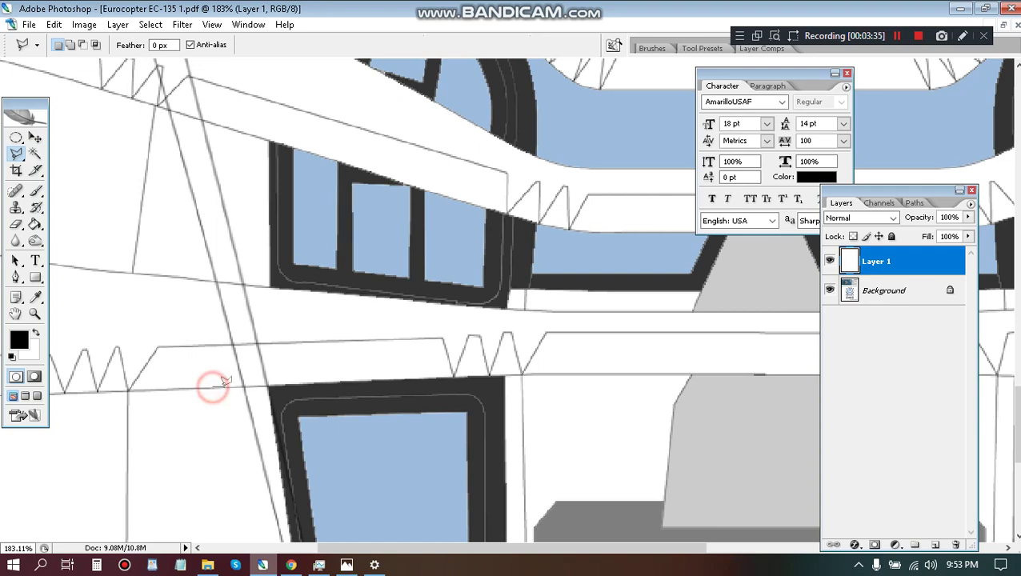
pyautogui.click(277, 384)
pyautogui.scroll(14, 262, 88)
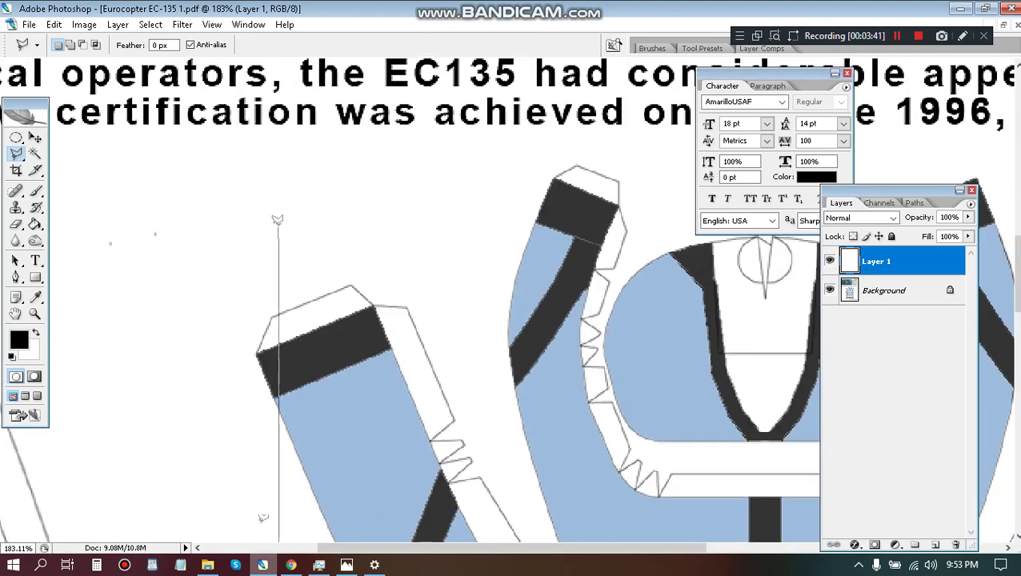
pyautogui.click(284, 232)
pyautogui.hscroll(-5, 284, 232)
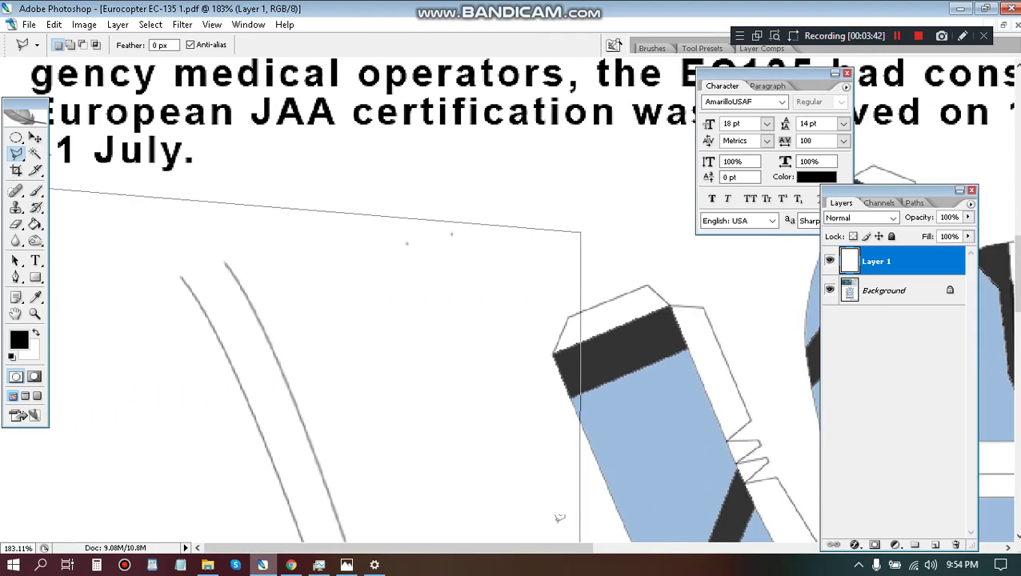
pyautogui.click(93, 186)
pyautogui.click(121, 433)
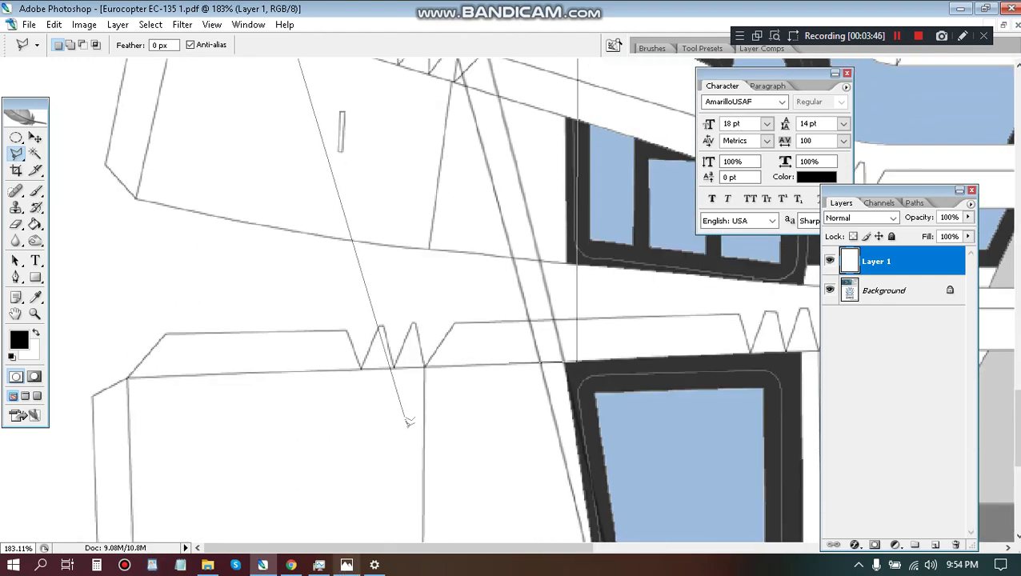
pyautogui.doubleClick(490, 357)
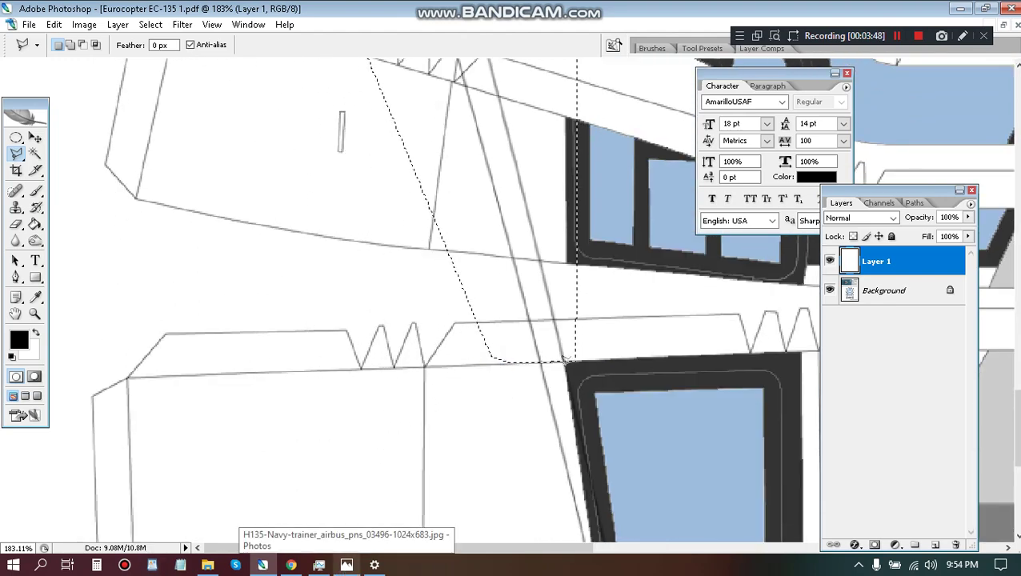
# Step: Move the selected arc portion up so its cut ends meet the next strip's lower edge at the window's outer corner
pyautogui.scroll(1, 608, 348)
pyautogui.scroll(2, 608, 349)
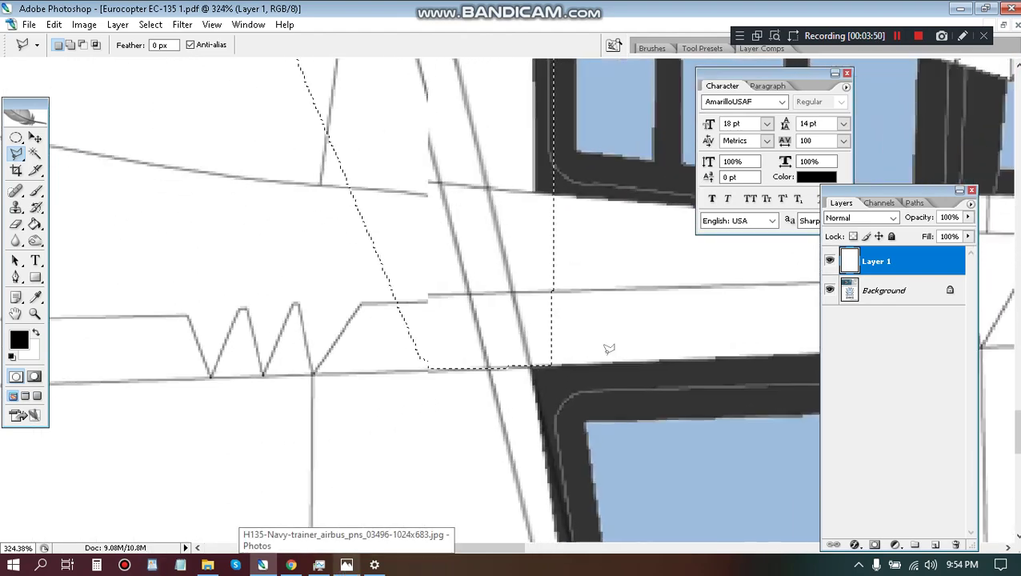
pyautogui.scroll(1, 516, 379)
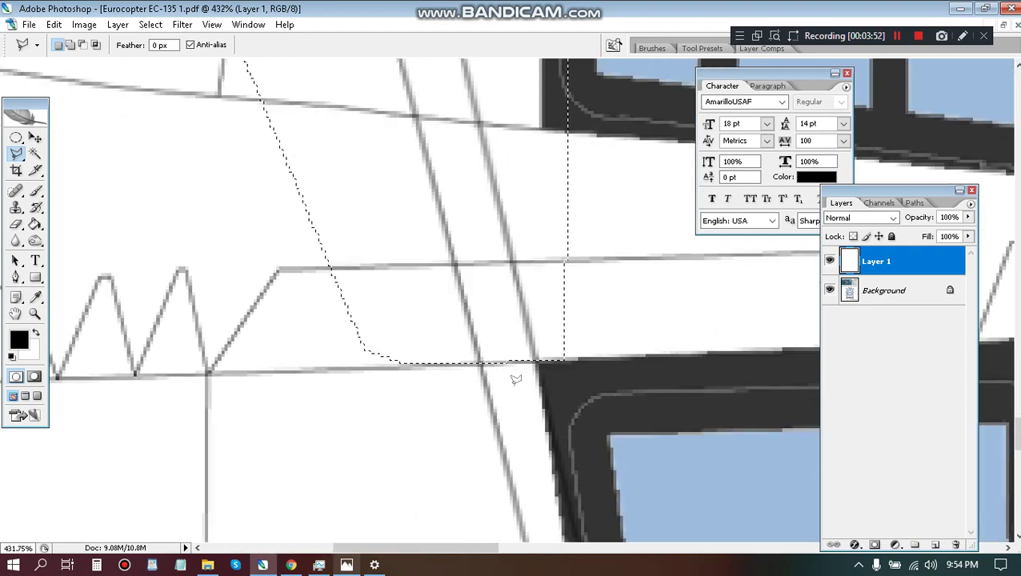
pyautogui.press('v')
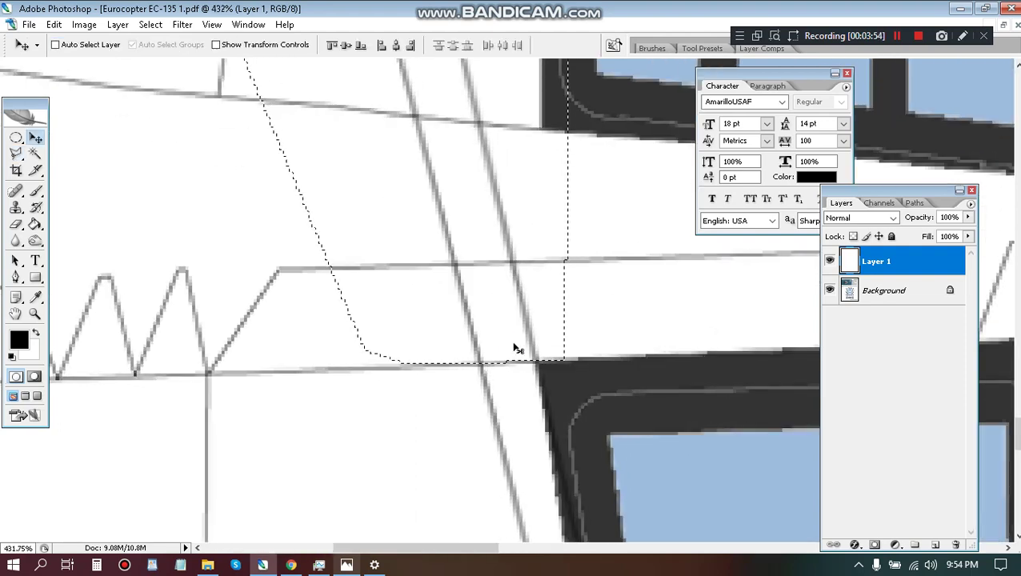
pyautogui.moveTo(512, 351); pyautogui.dragTo(520, 109)
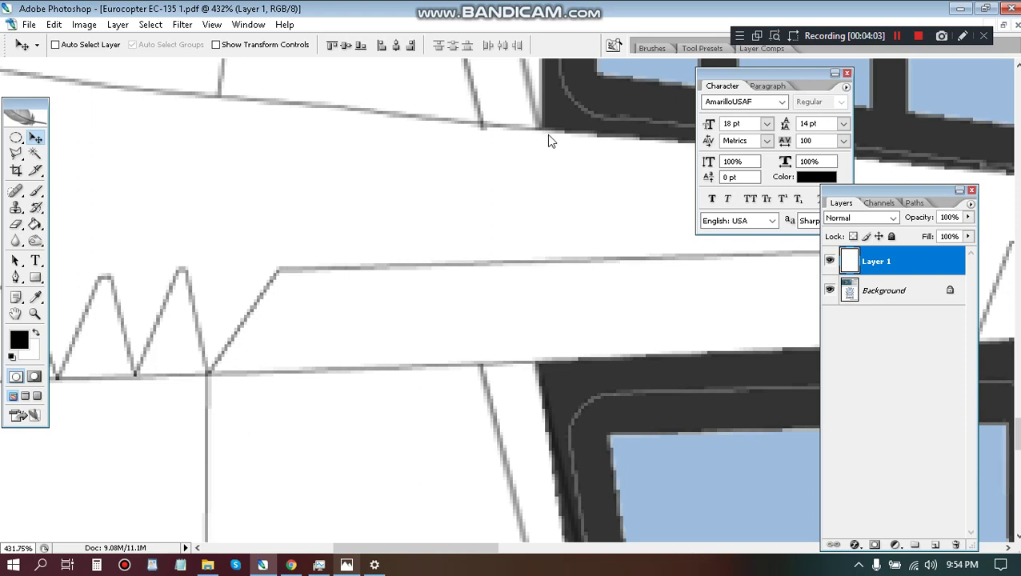
pyautogui.press('Right')
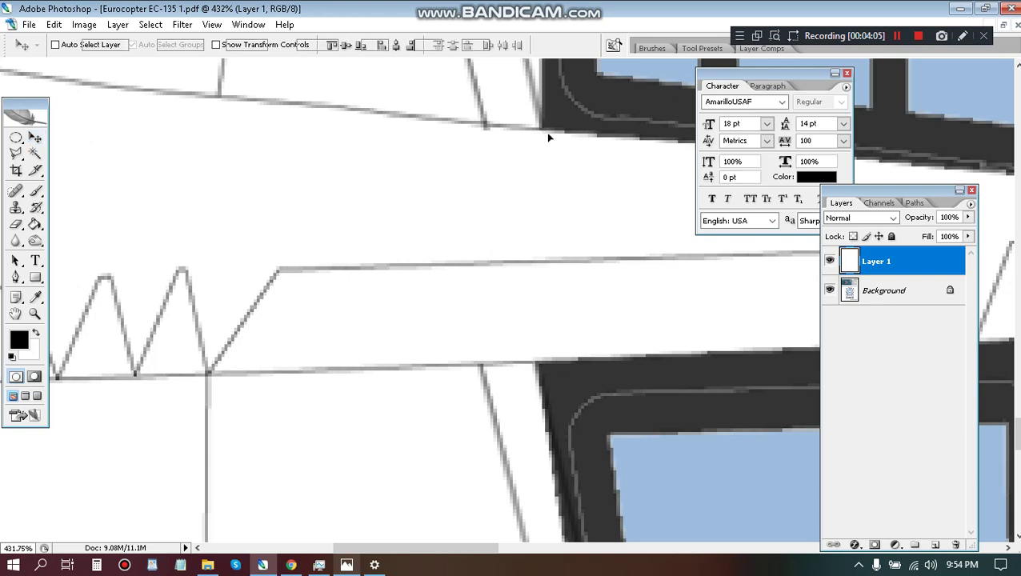
# Step: Rotate the moved arc portion 5.8° about the window's lower outer corner so it runs up across the strip
pyautogui.hotkey('ctrl', 't')
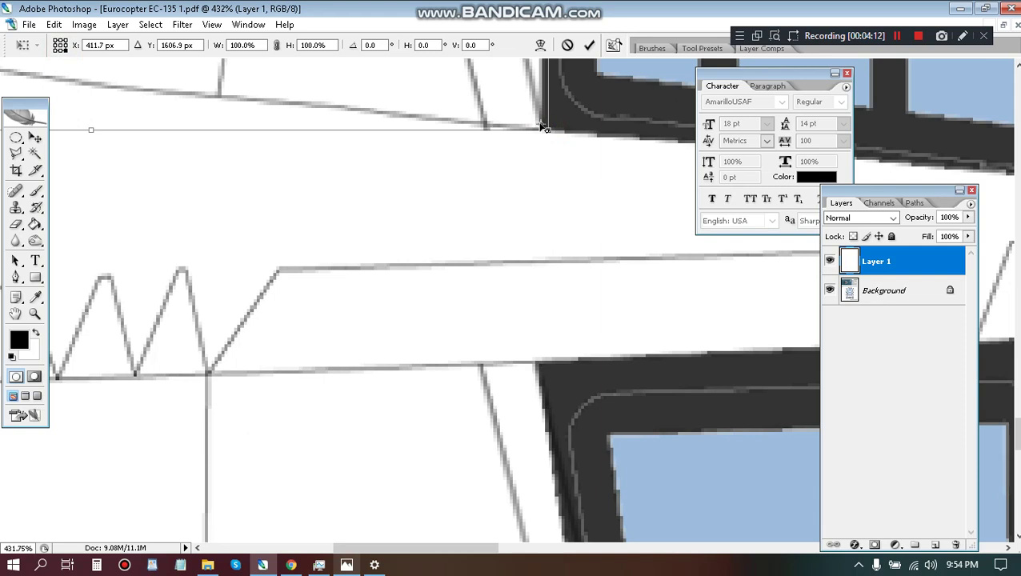
pyautogui.moveTo(437, 203); pyautogui.dragTo(432, 190)
pyautogui.hotkey('ctrl', '-')
pyautogui.hotkey('ctrl', '-')
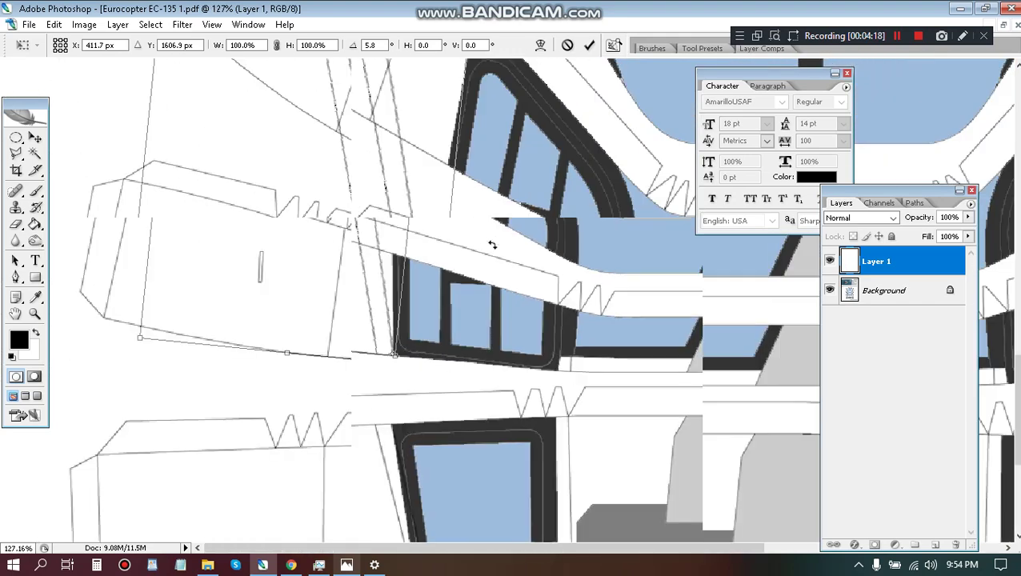
pyautogui.press('Return')
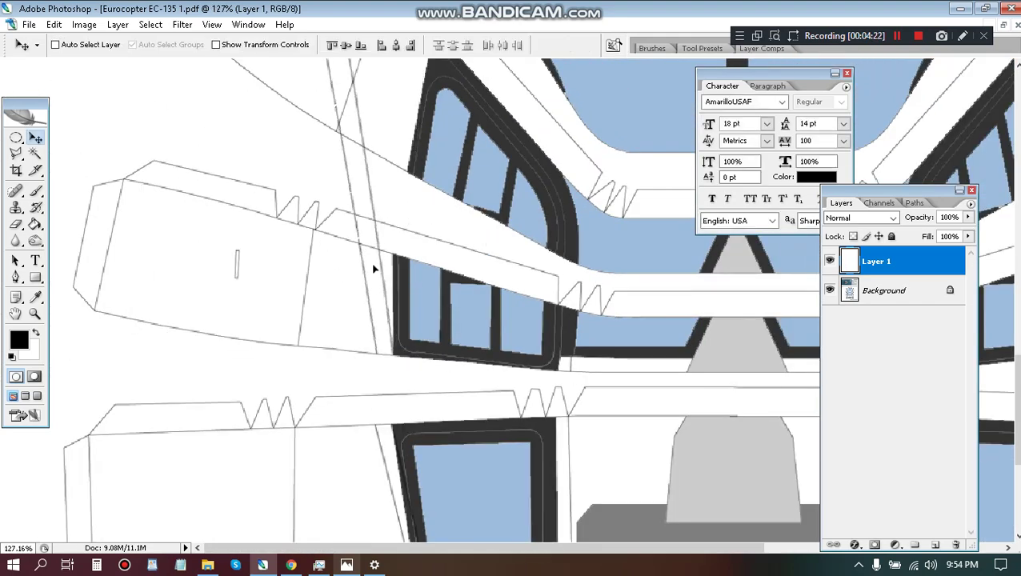
# Step: Mark the same window's upper outer corner on the strip's upper edge with a small black brush dot
pyautogui.keyDown('alt'); pyautogui.scroll(6, 360, 266); pyautogui.keyUp('alt')
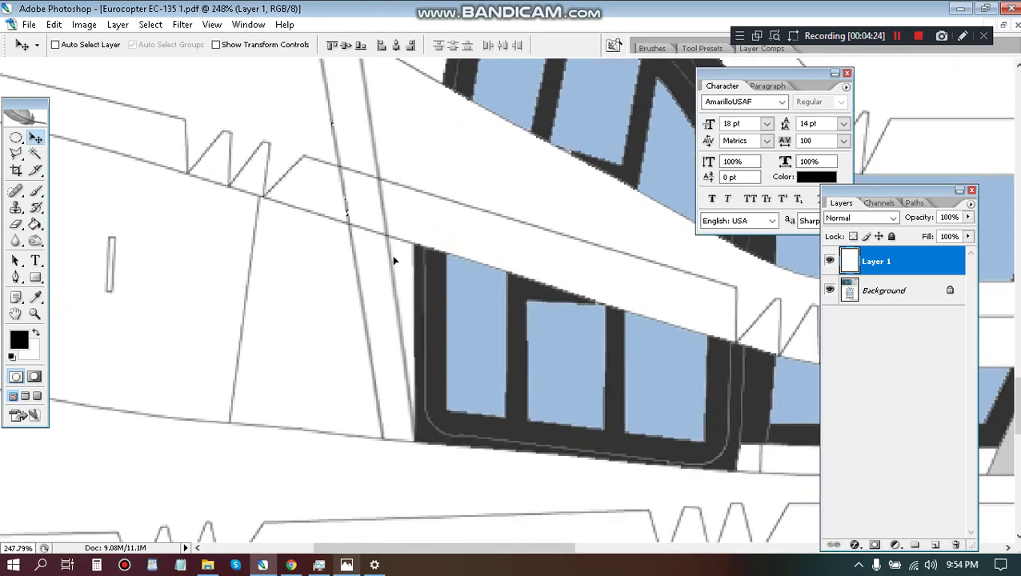
pyautogui.scroll(1, 393, 260)
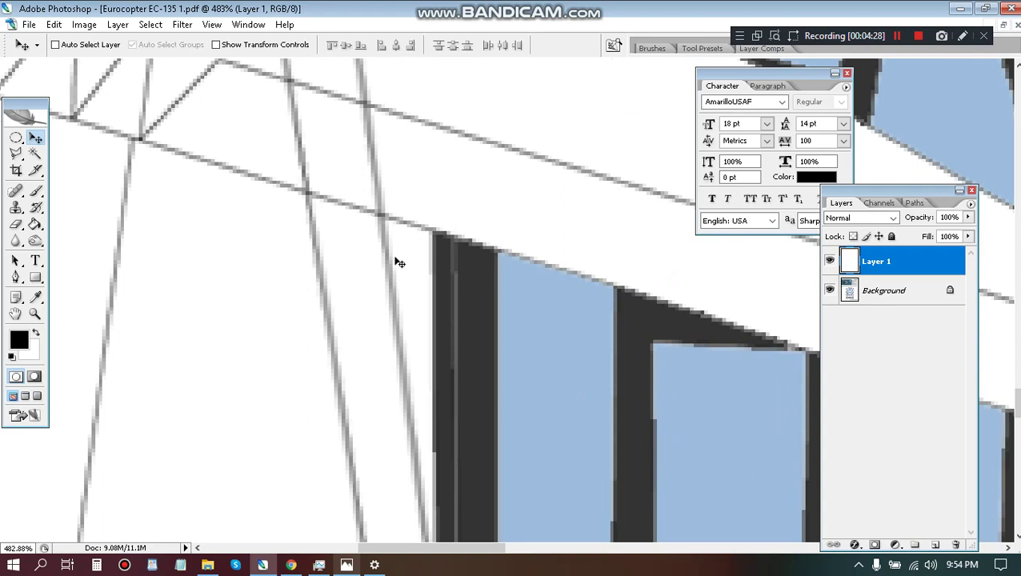
pyautogui.press('b')
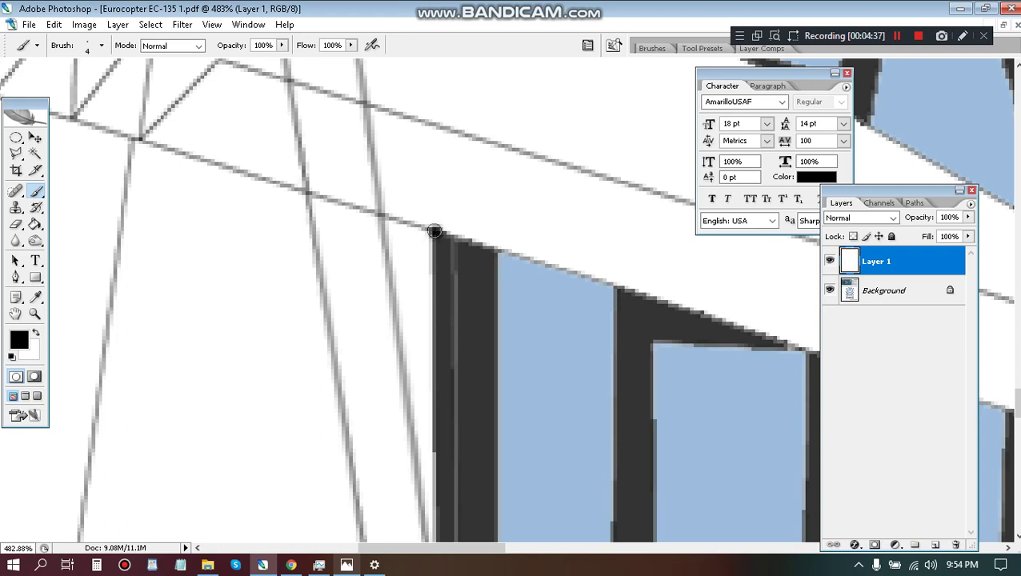
# Step: Select both arcs above this strip's upper edge together with the corner dot, using the Polygonal Lasso
pyautogui.press('l')
pyautogui.click(480, 215)
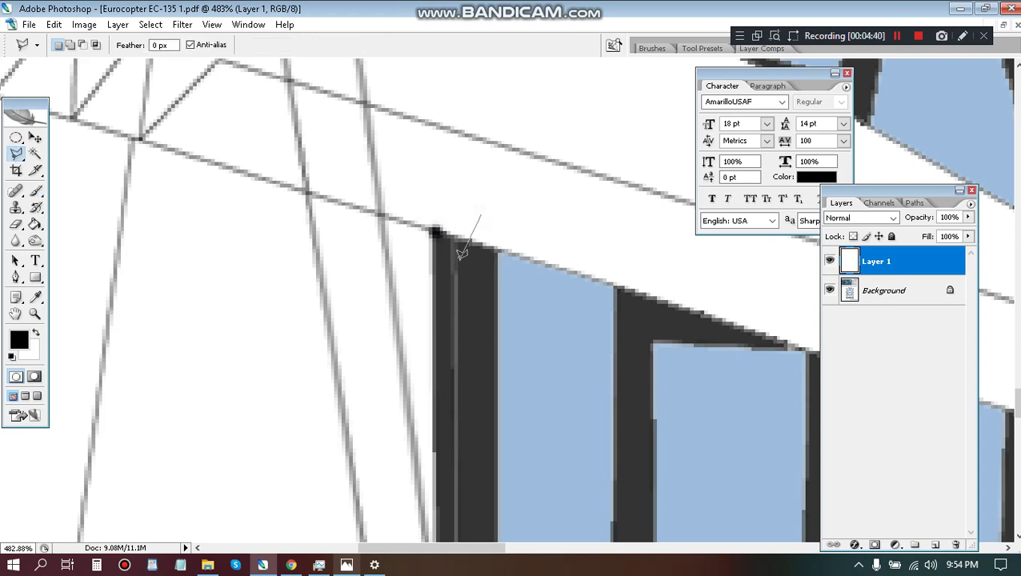
pyautogui.click(404, 223)
pyautogui.click(273, 184)
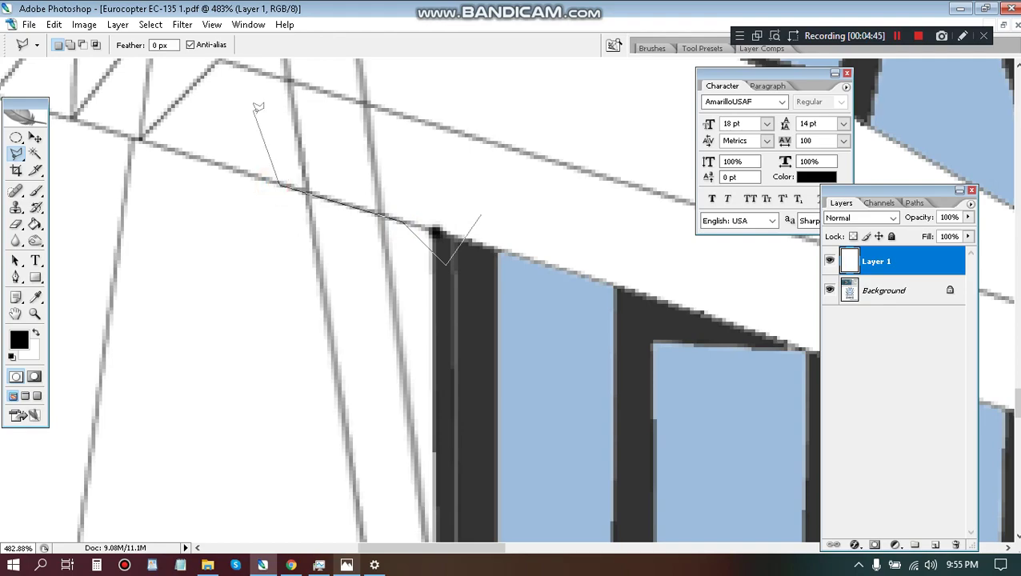
pyautogui.click(205, 87)
pyautogui.scroll(5, 205, 87)
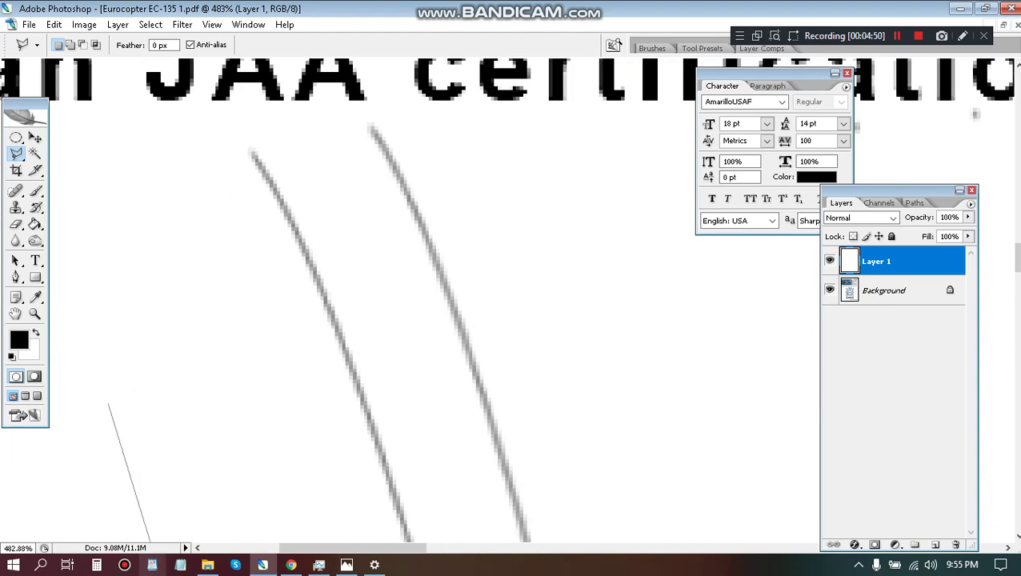
pyautogui.click(117, 151)
pyautogui.click(428, 106)
pyautogui.click(659, 374)
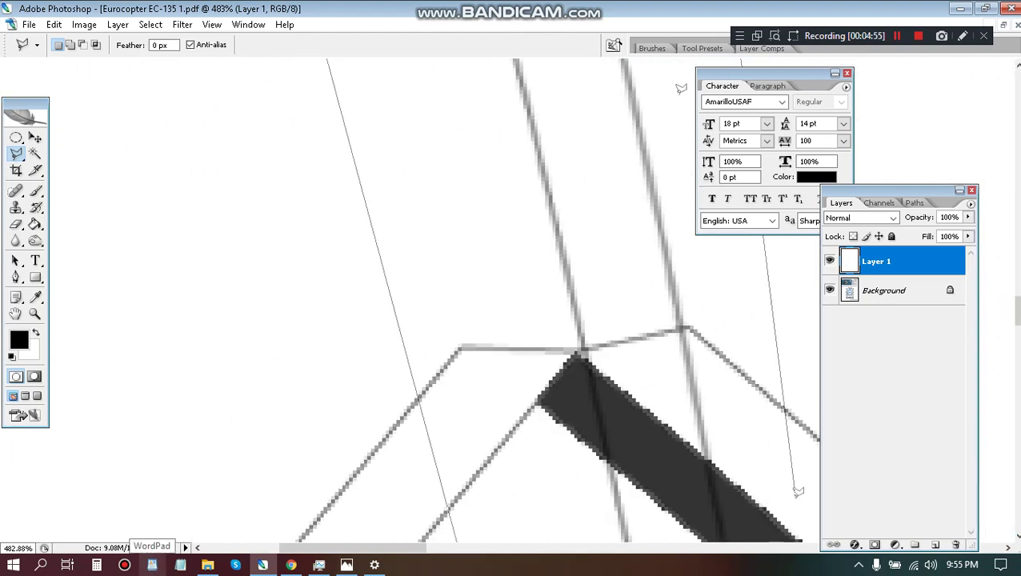
pyautogui.click(784, 503)
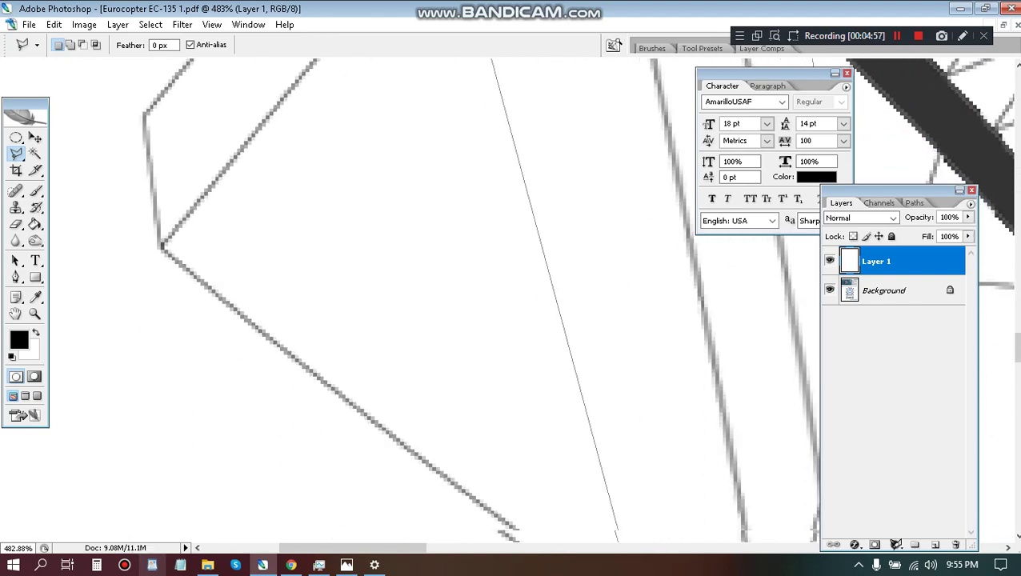
pyautogui.click(744, 504)
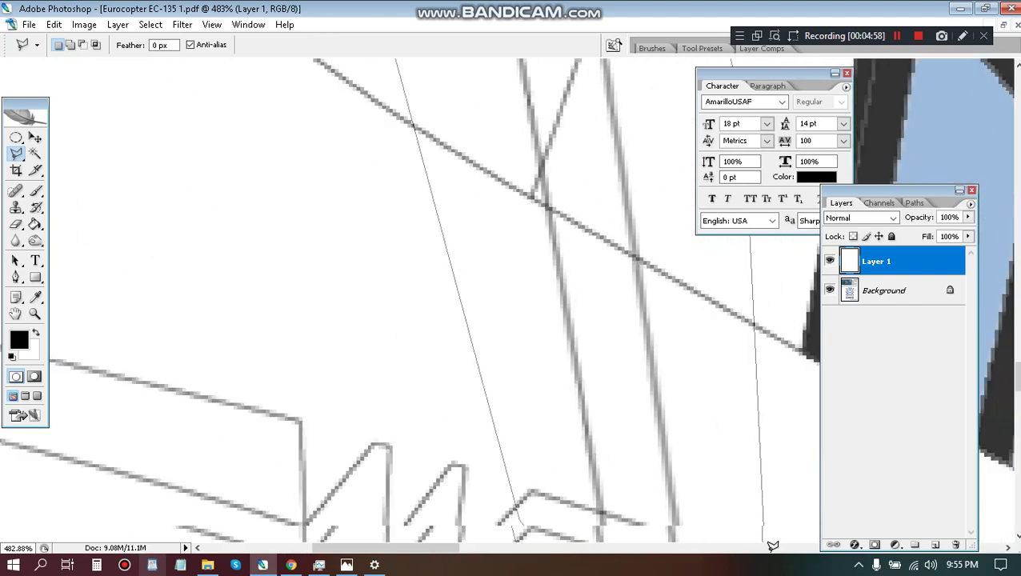
pyautogui.doubleClick(758, 473)
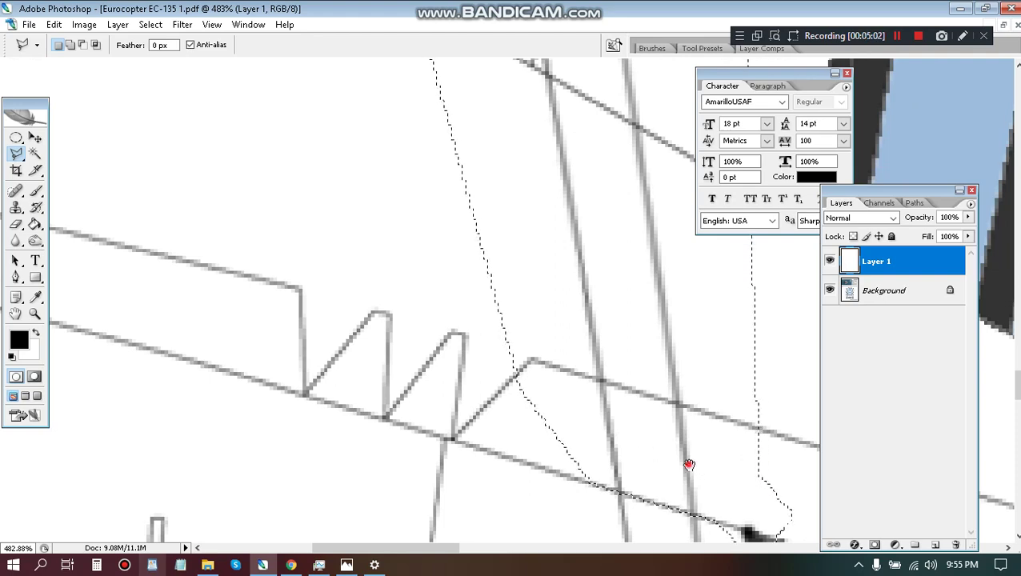
# Step: Move the selected arcs so the dot meets the next strip's lower outer window corner, and rotate them 13.4° about that dot
pyautogui.moveTo(688, 467)
pyautogui.mouseDown()
pyautogui.moveTo(441, 404)
pyautogui.moveTo(451, 358)
pyautogui.moveTo(432, 295)
pyautogui.moveTo(463, 159)
pyautogui.moveTo(493, 101)
pyautogui.moveTo(492, 110)
pyautogui.mouseUp()
pyautogui.press('v')
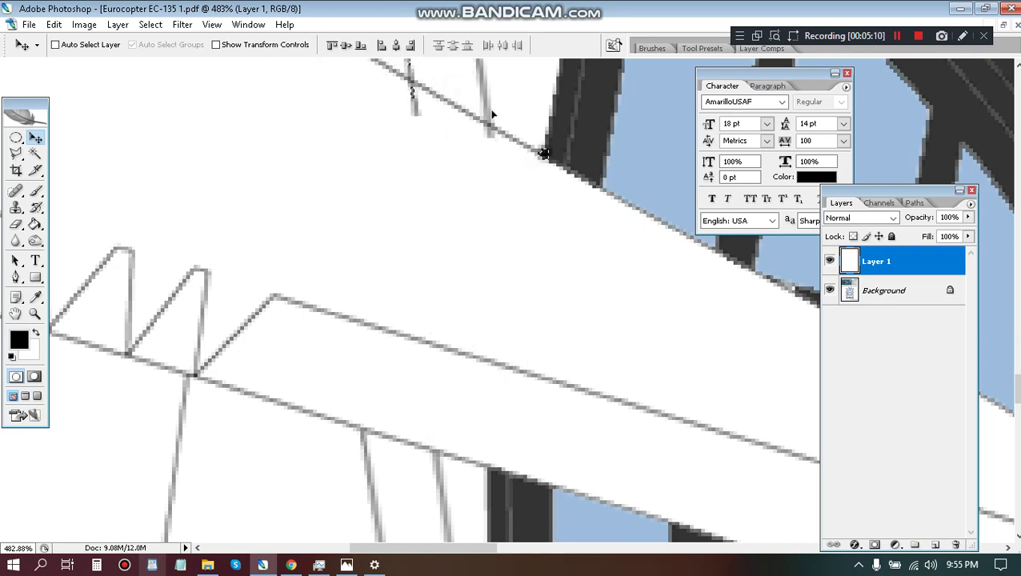
pyautogui.hotkey('ctrl', 't')
pyautogui.moveTo(505, 150); pyautogui.dragTo(525, 316)
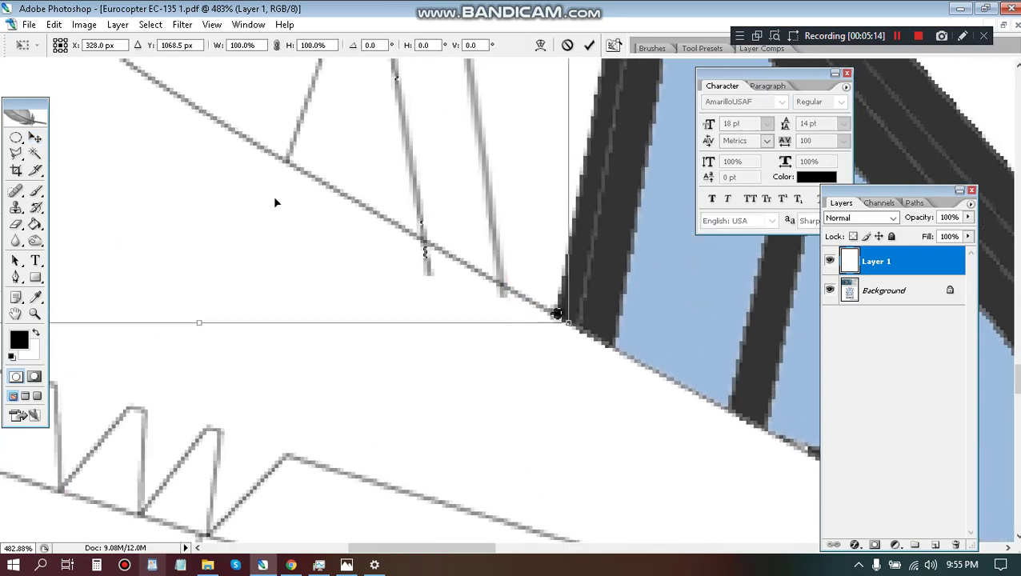
pyautogui.click(65, 50)
pyautogui.click(65, 49)
pyautogui.moveTo(568, 325); pyautogui.dragTo(559, 319)
pyautogui.moveTo(474, 402); pyautogui.dragTo(465, 372)
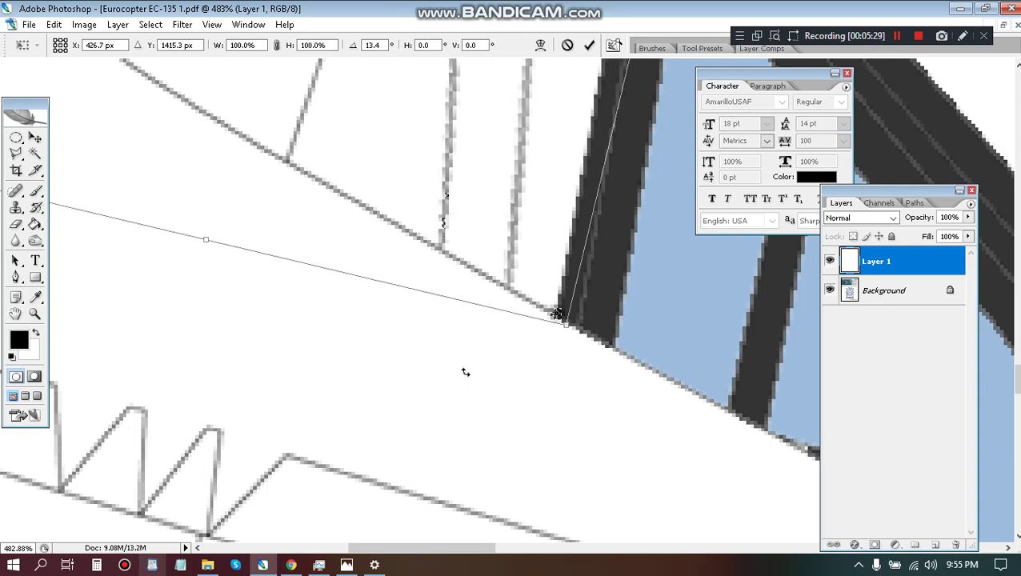
pyautogui.press('Return')
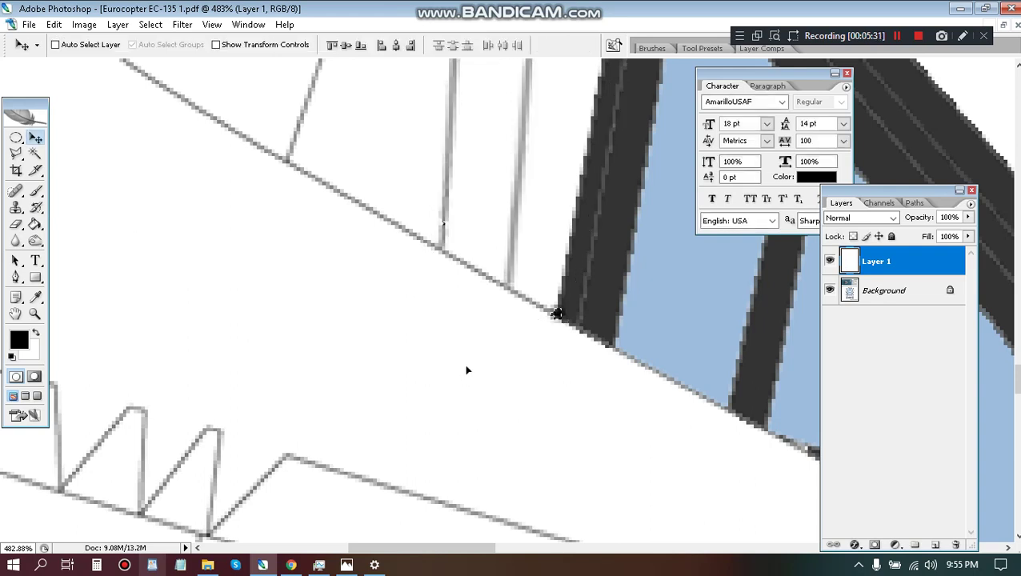
# Step: Erase the black marker dot at the upper strip's window corner
pyautogui.press('e')
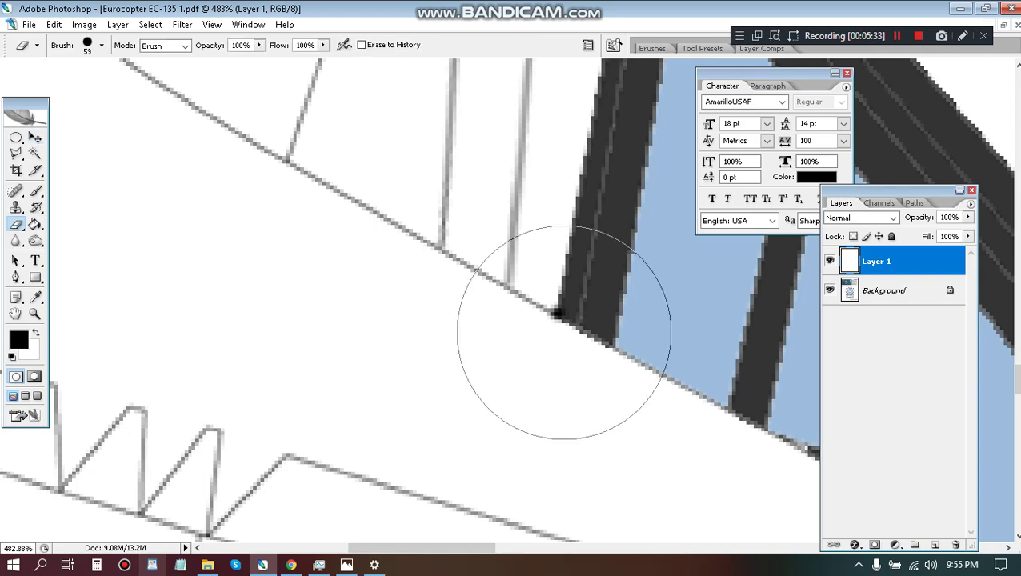
pyautogui.moveTo(569, 446); pyautogui.dragTo(493, 184)
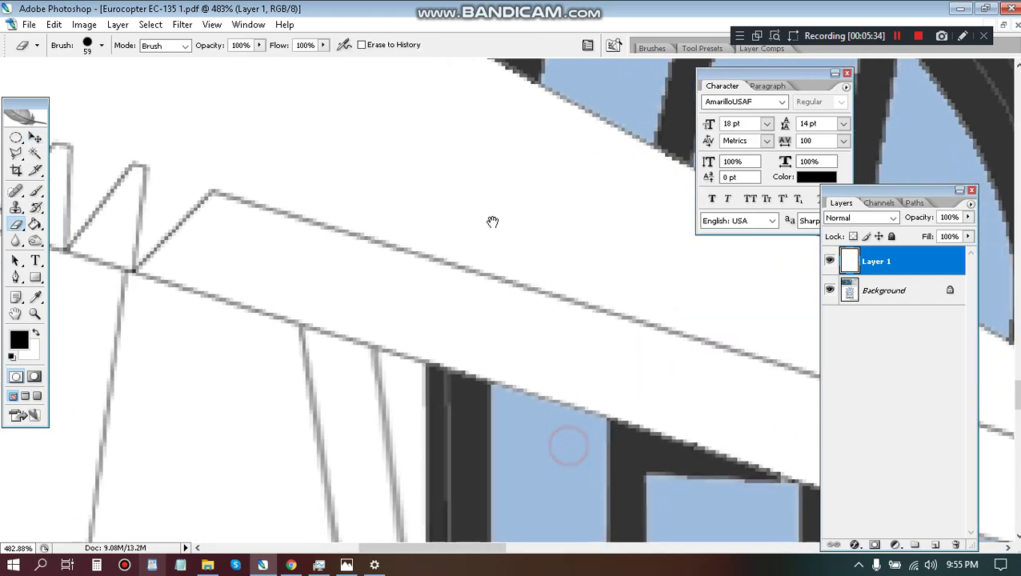
pyautogui.scroll(-3, 518, 282)
pyautogui.scroll(-4, 518, 281)
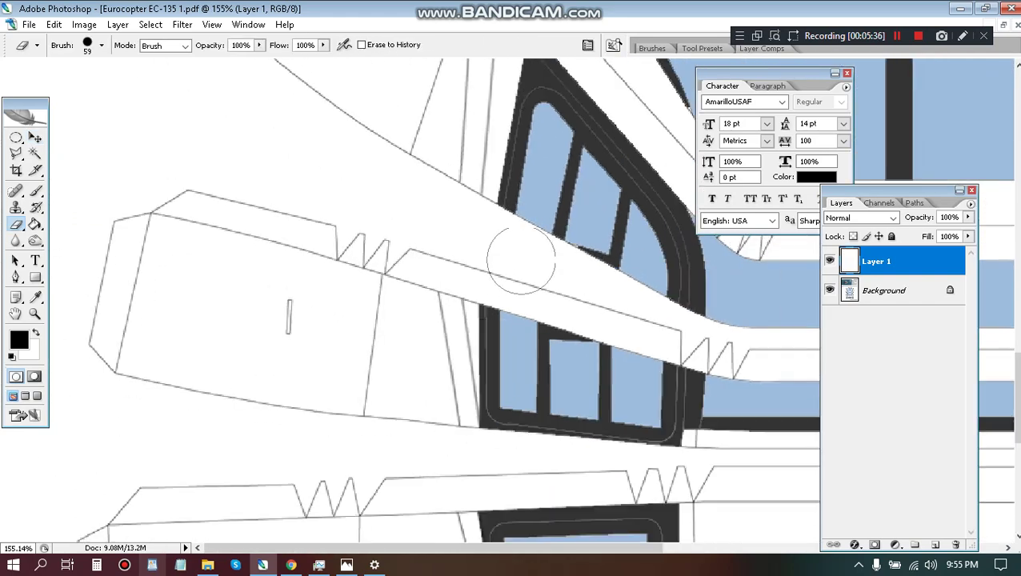
# Step: Erase the double line on Layer 1 where it crosses the black diagonal band and glue tabs above the left window
pyautogui.scroll(1, 483, 164)
pyautogui.moveTo(483, 164); pyautogui.dragTo(604, 311)
pyautogui.scroll(1, 605, 311)
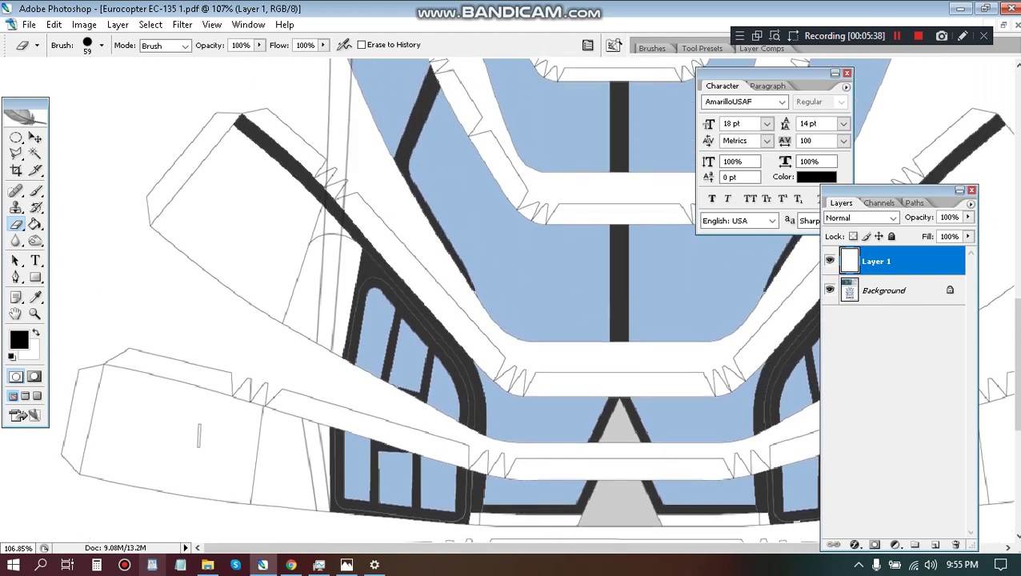
pyautogui.scroll(2, 336, 180)
pyautogui.scroll(2, 336, 180)
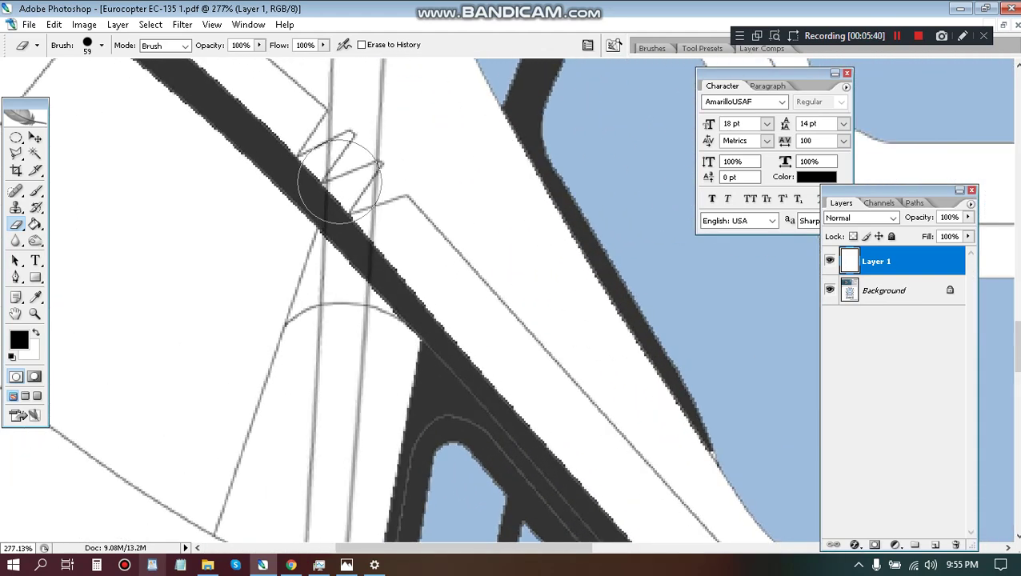
pyautogui.click(368, 200)
pyautogui.moveTo(368, 200)
pyautogui.mouseDown()
pyautogui.moveTo(387, 232)
pyautogui.moveTo(364, 196)
pyautogui.mouseUp()
pyautogui.click(364, 194)
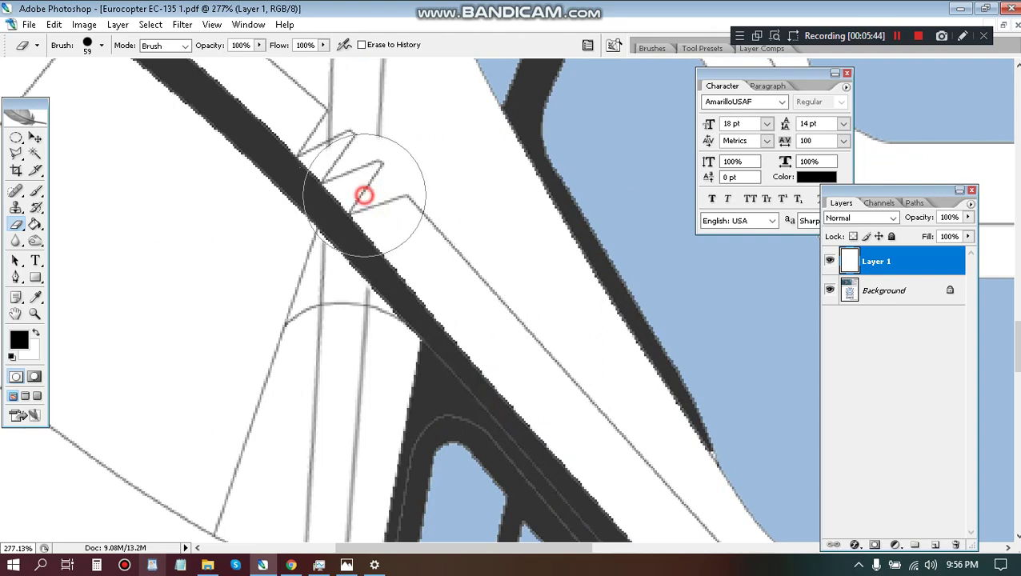
# Step: Draw a straight 1-pixel black Brush line joining the cut upper ends of the double line, parallel to the black band
pyautogui.press('v')
pyautogui.scroll(3, 332, 269)
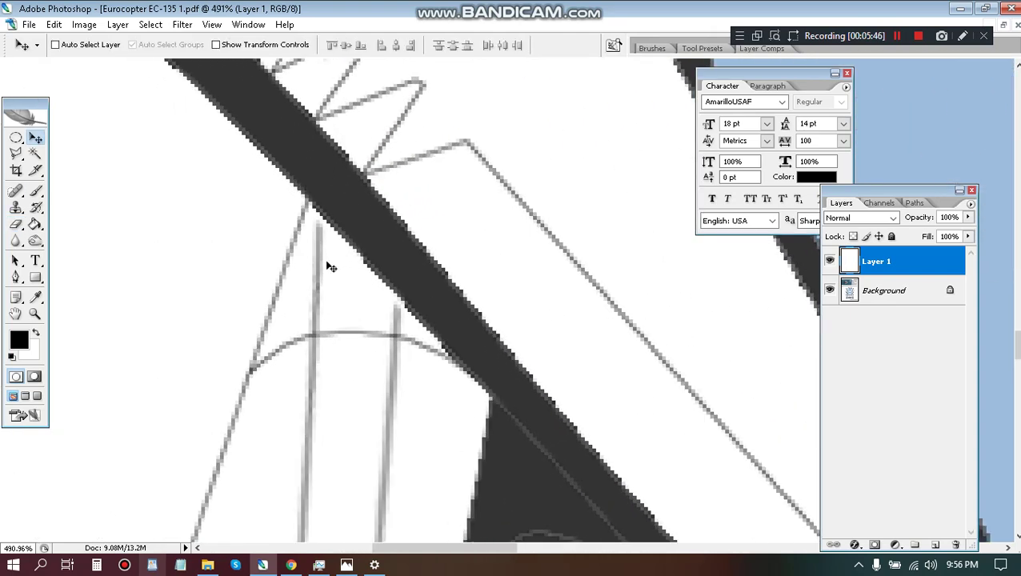
pyautogui.press('b')
pyautogui.scroll(1, 329, 262)
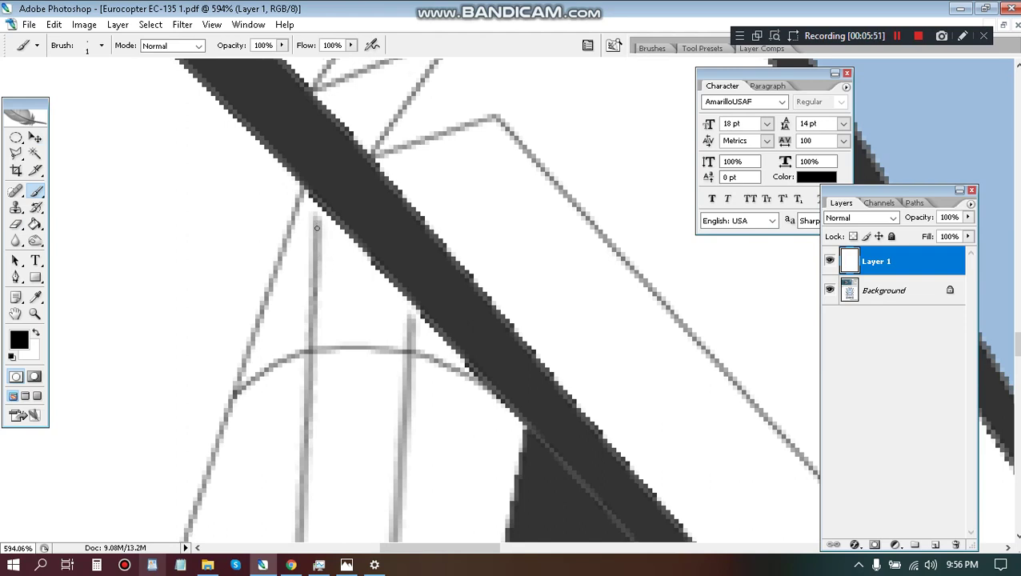
pyautogui.click(317, 235)
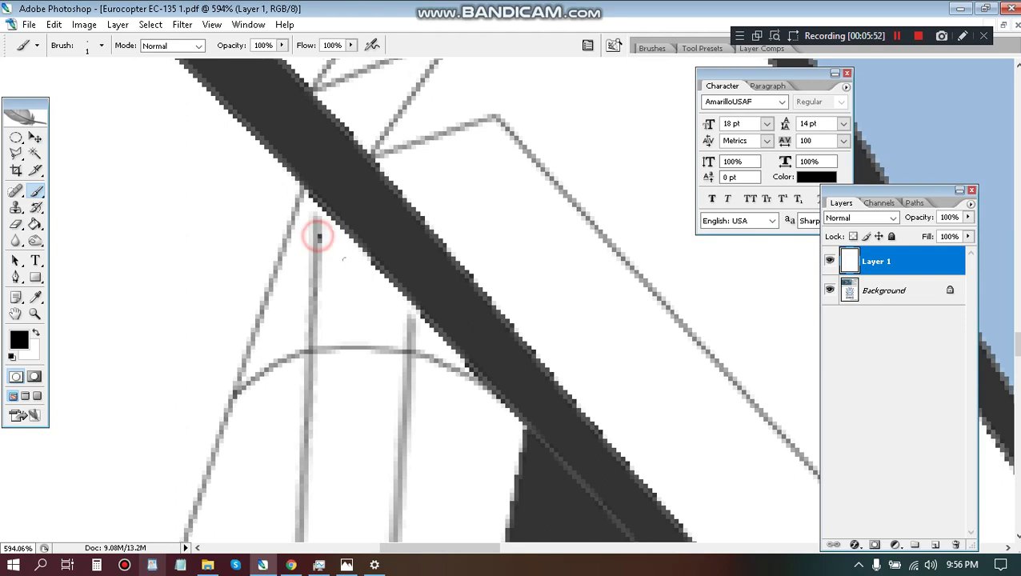
pyautogui.keyDown('shift'); pyautogui.click(409, 323); pyautogui.keyUp('shift')
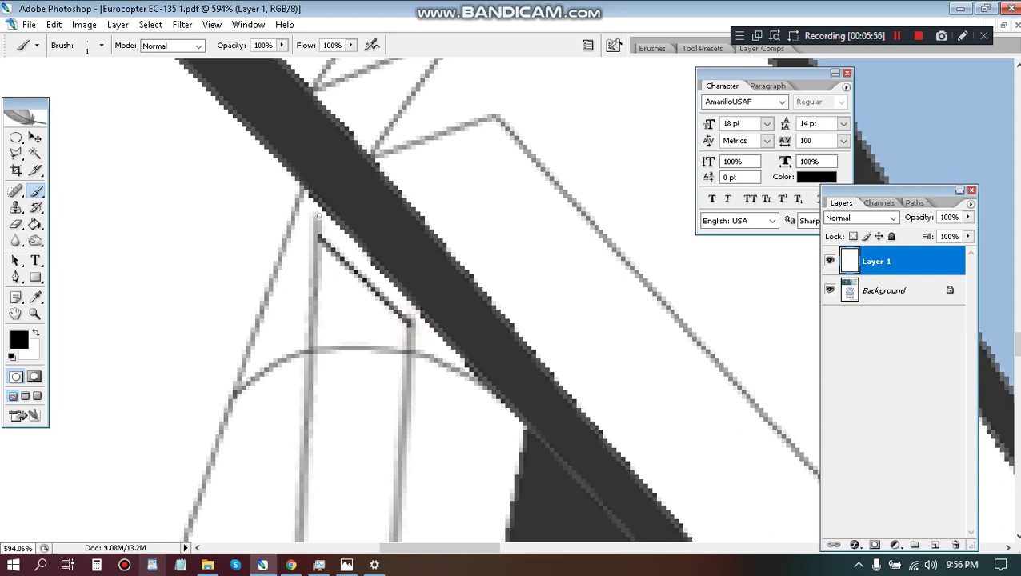
# Step: Erase the line stubs beyond the new slanted edge and the leftover double line above the black band
pyautogui.press('e')
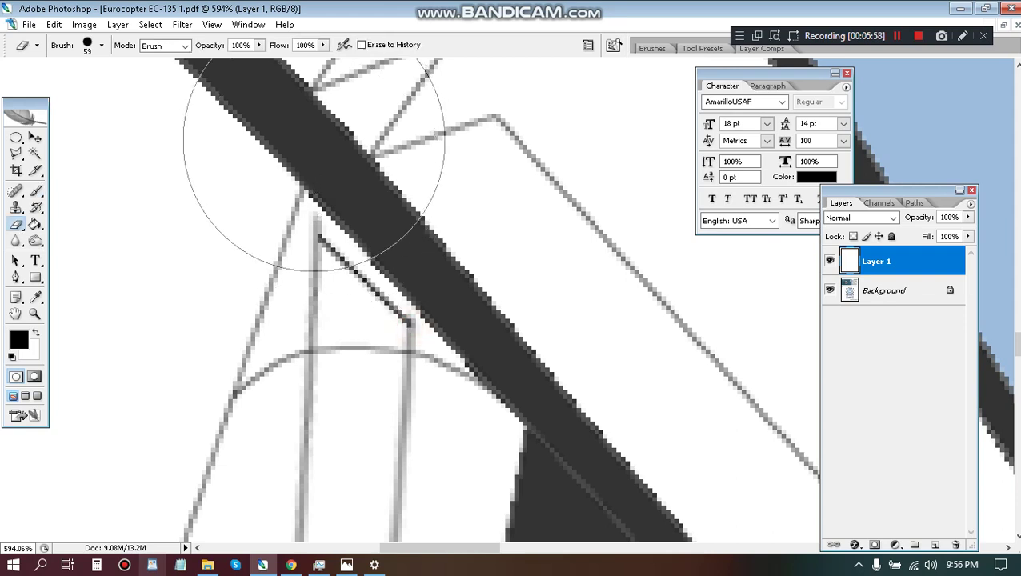
pyautogui.click(309, 103)
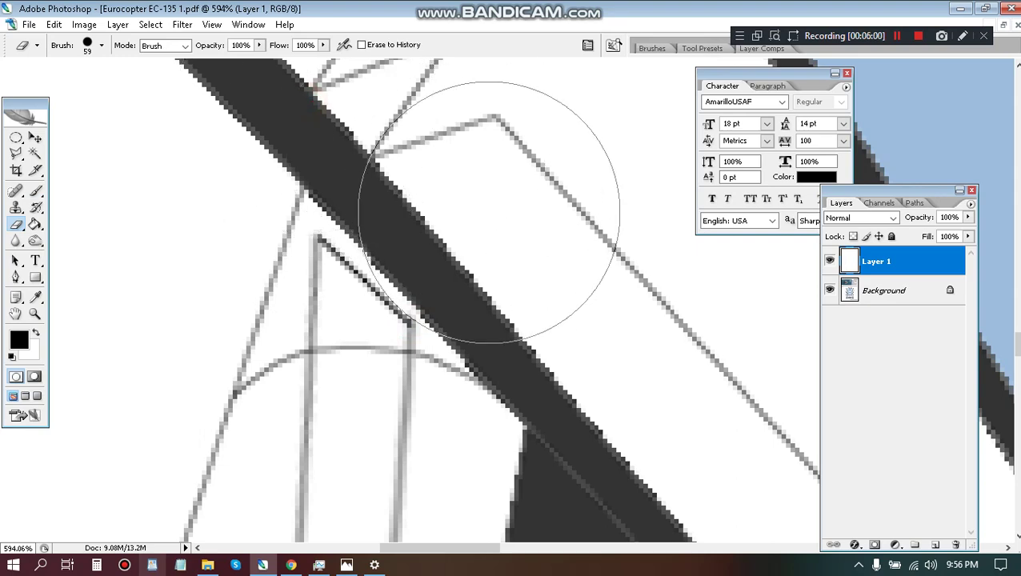
pyautogui.click(485, 212)
pyautogui.scroll(-5, 468, 237)
pyautogui.scroll(-5, 463, 238)
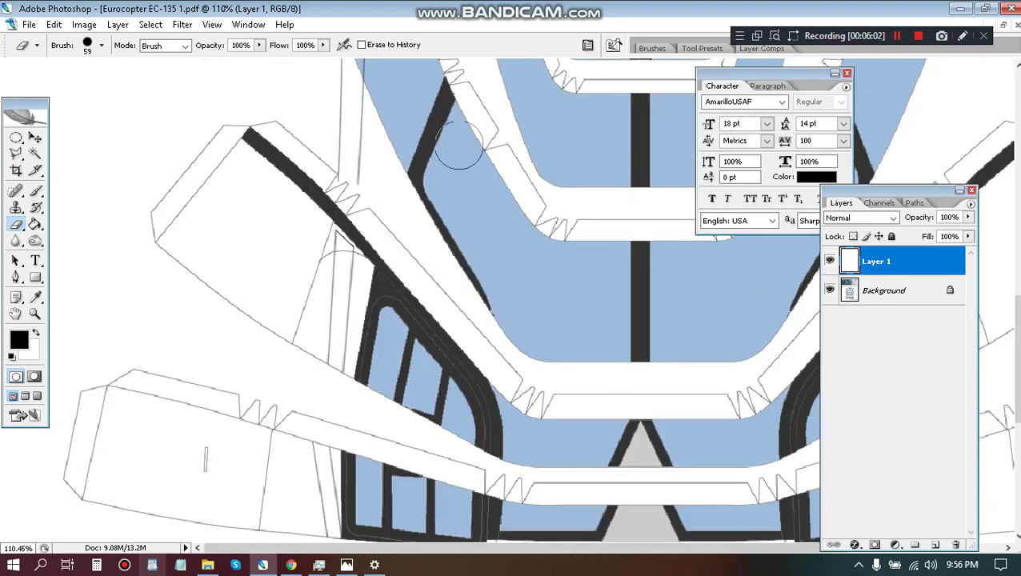
pyautogui.moveTo(392, 157); pyautogui.dragTo(463, 268)
pyautogui.scroll(-1, 462, 268)
pyautogui.scroll(-1, 383, 290)
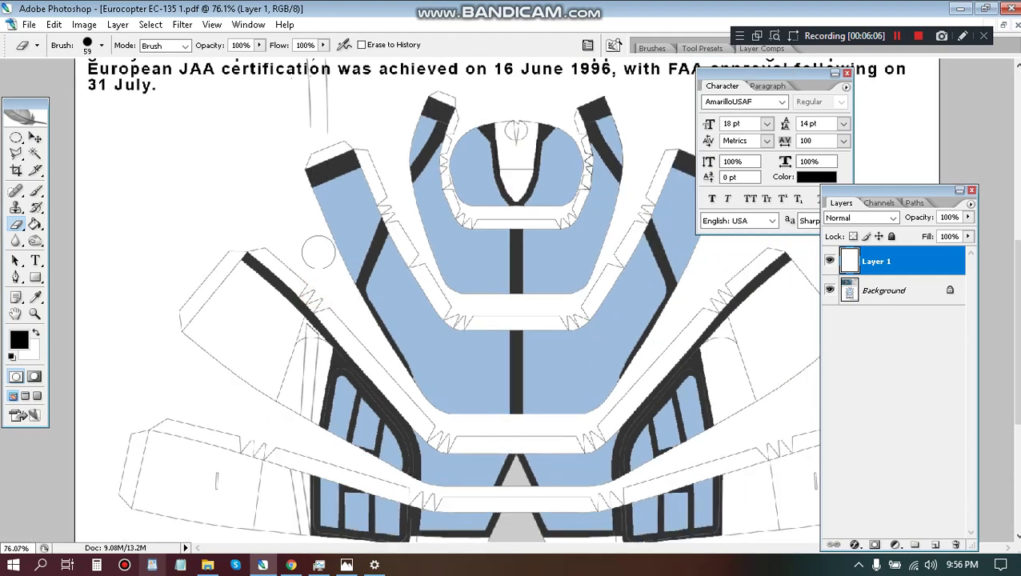
pyautogui.scroll(3, 318, 256)
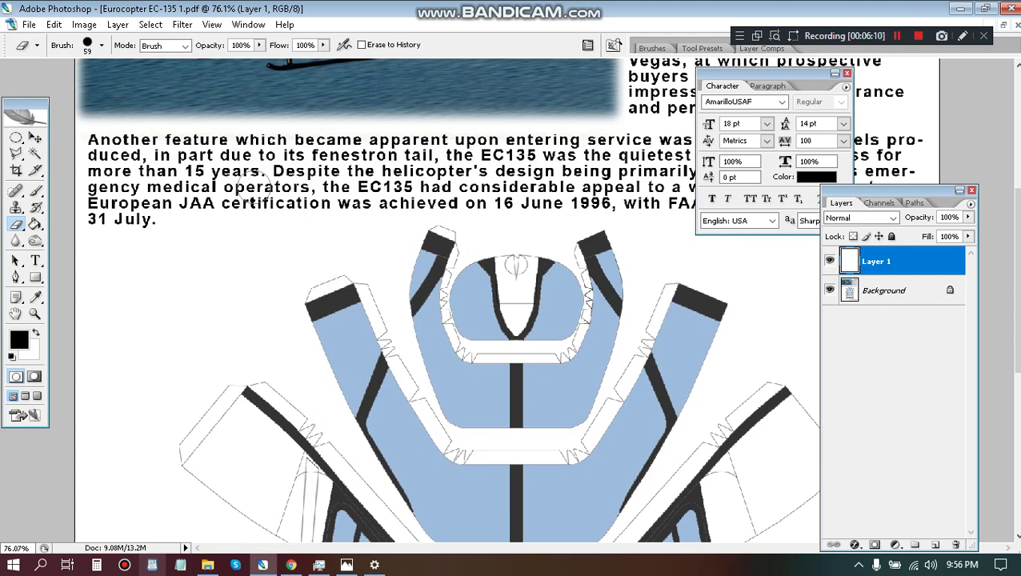
# Step: Clear Layer 1's contents over the upper page with combined rectangular marquee selections, and deselect
pyautogui.press('m')
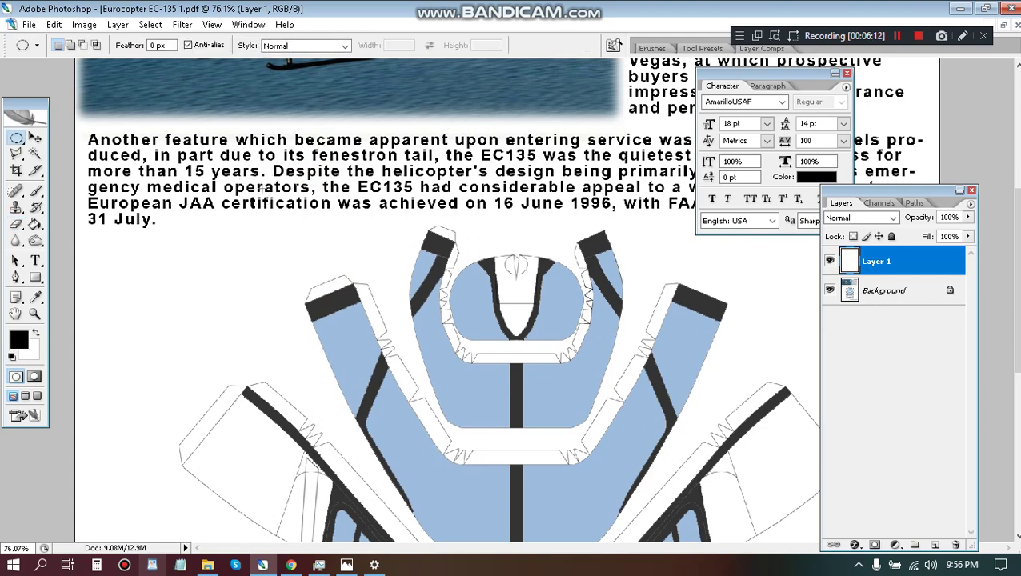
pyautogui.hotkey('shift', 'm')
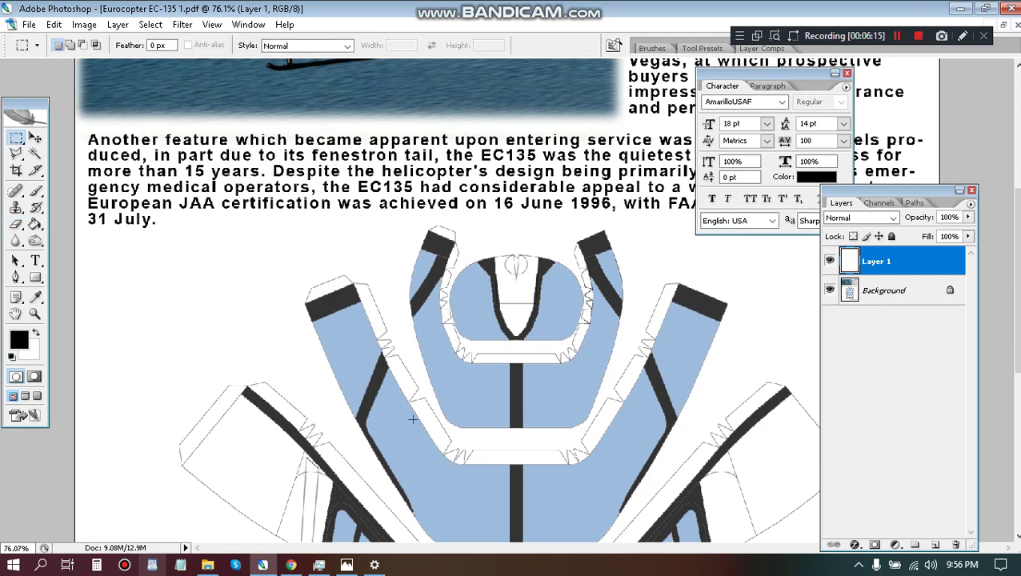
pyautogui.moveTo(446, 436); pyautogui.dragTo(68, 56)
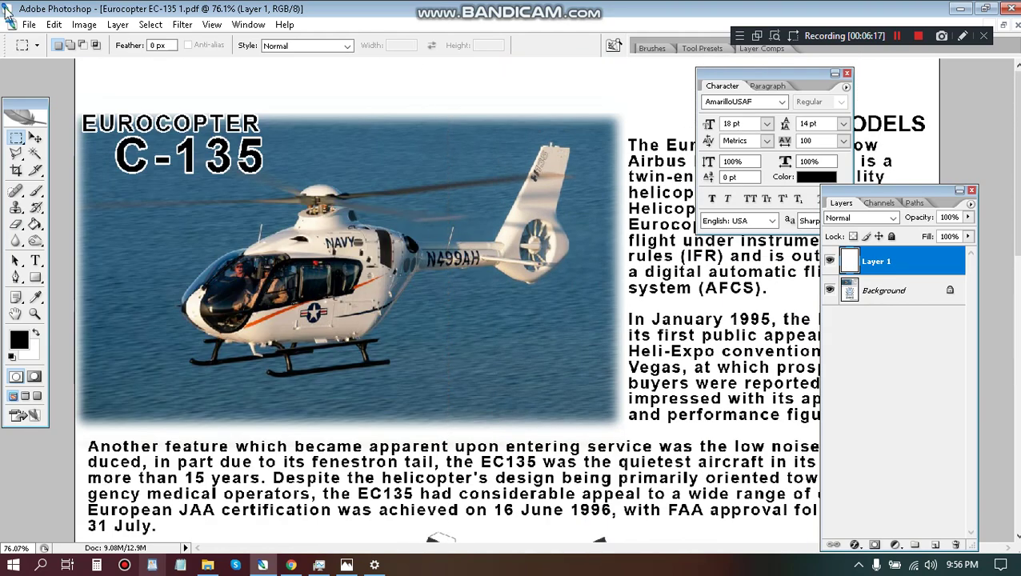
pyautogui.press('shift')
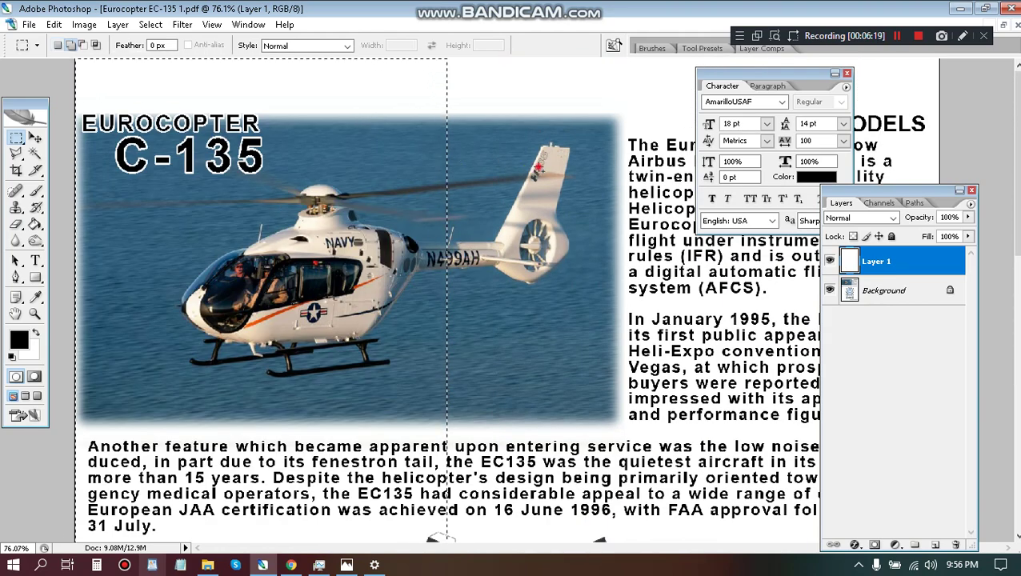
pyautogui.moveTo(255, 356); pyautogui.dragTo(168, 439)
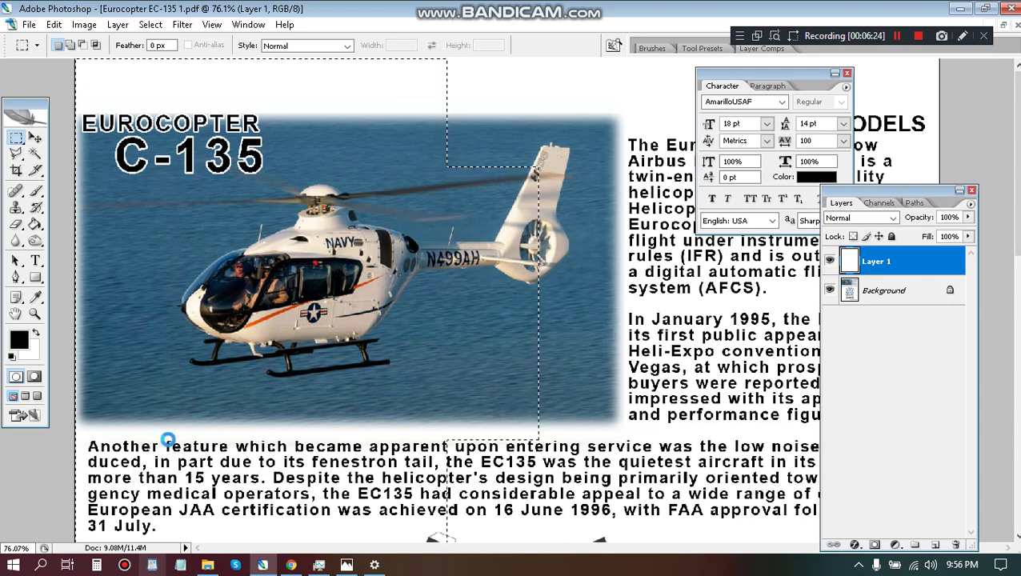
pyautogui.click(431, 386)
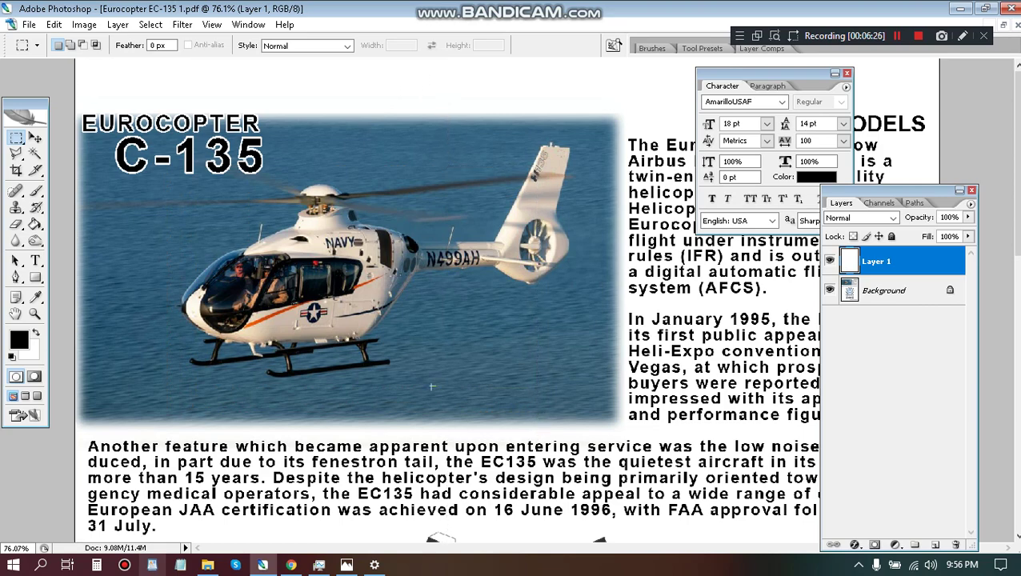
# Step: Examine the double line's course down through the left window panels to the lower edge of the bottom panel
pyautogui.moveTo(328, 469); pyautogui.dragTo(318, 194)
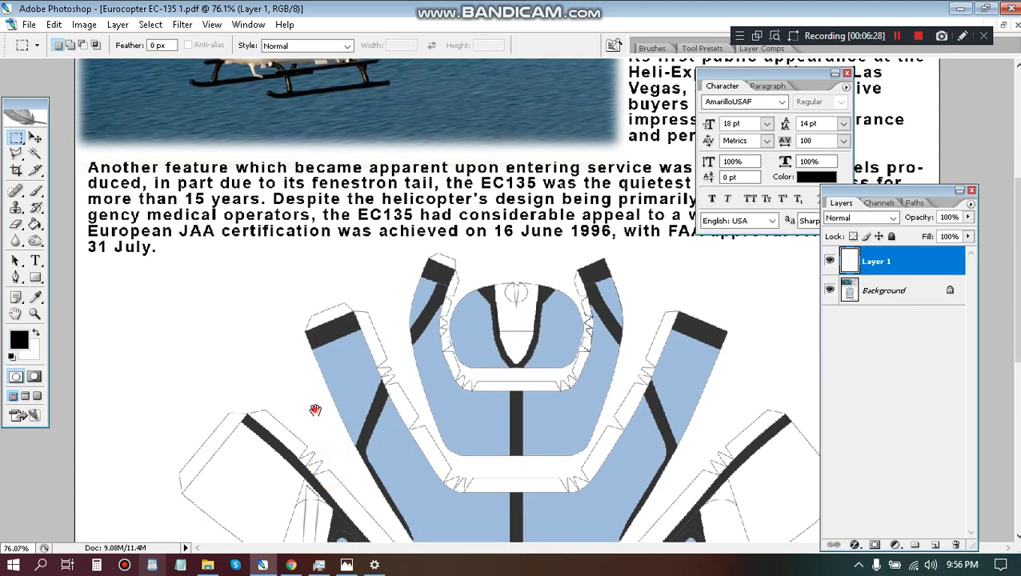
pyautogui.moveTo(314, 411); pyautogui.dragTo(310, 210)
pyautogui.moveTo(304, 386); pyautogui.dragTo(307, 216)
pyautogui.moveTo(298, 438); pyautogui.dragTo(296, 360)
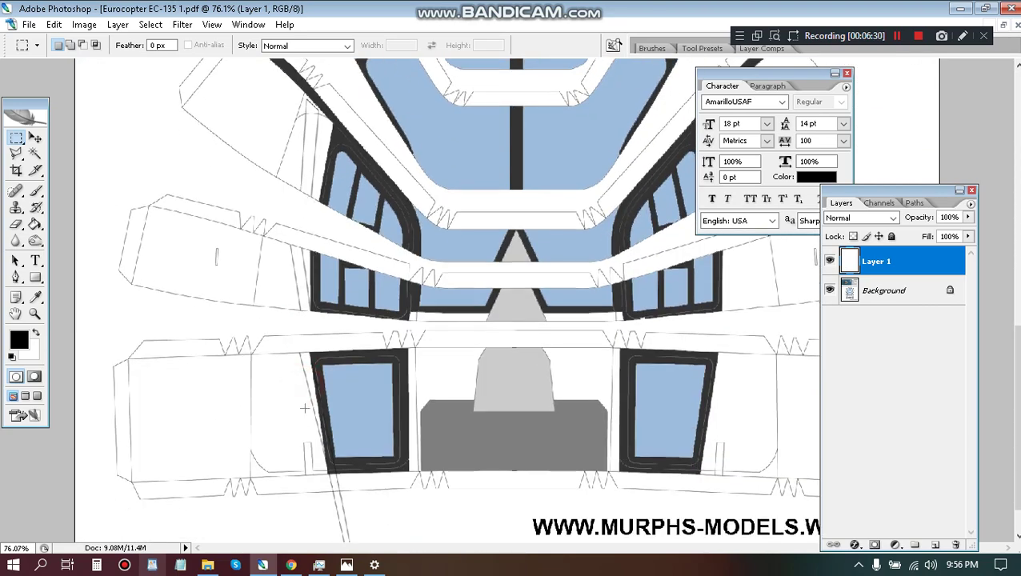
pyautogui.moveTo(296, 442); pyautogui.dragTo(295, 392)
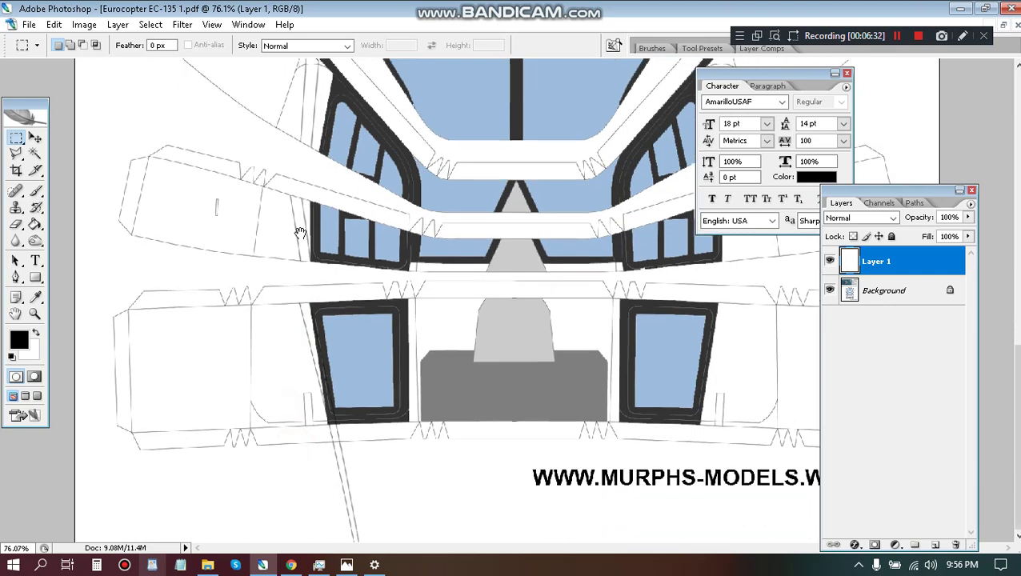
pyautogui.moveTo(300, 232)
pyautogui.mouseDown()
pyautogui.moveTo(303, 277)
pyautogui.moveTo(288, 235)
pyautogui.mouseUp()
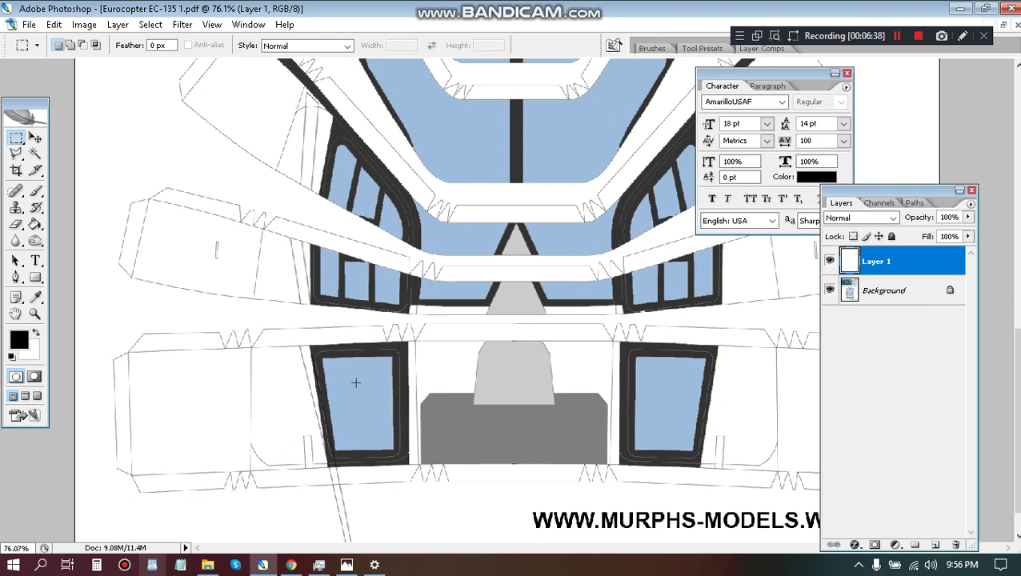
pyautogui.scroll(-2, 356, 384)
pyautogui.scroll(10, 360, 526)
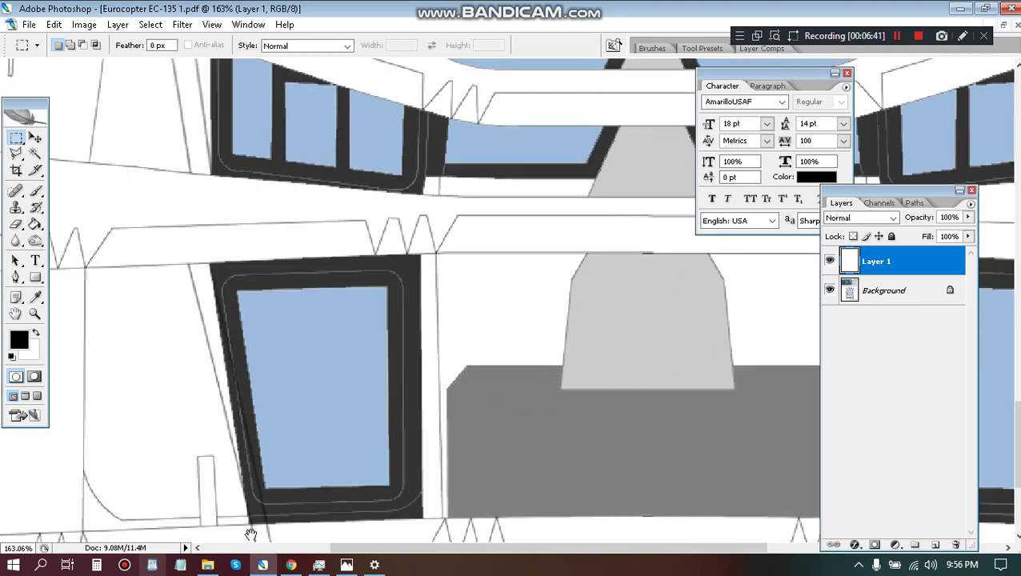
pyautogui.moveTo(257, 518); pyautogui.dragTo(269, 400)
pyautogui.scroll(-3, 250, 376)
pyautogui.scroll(3, 249, 375)
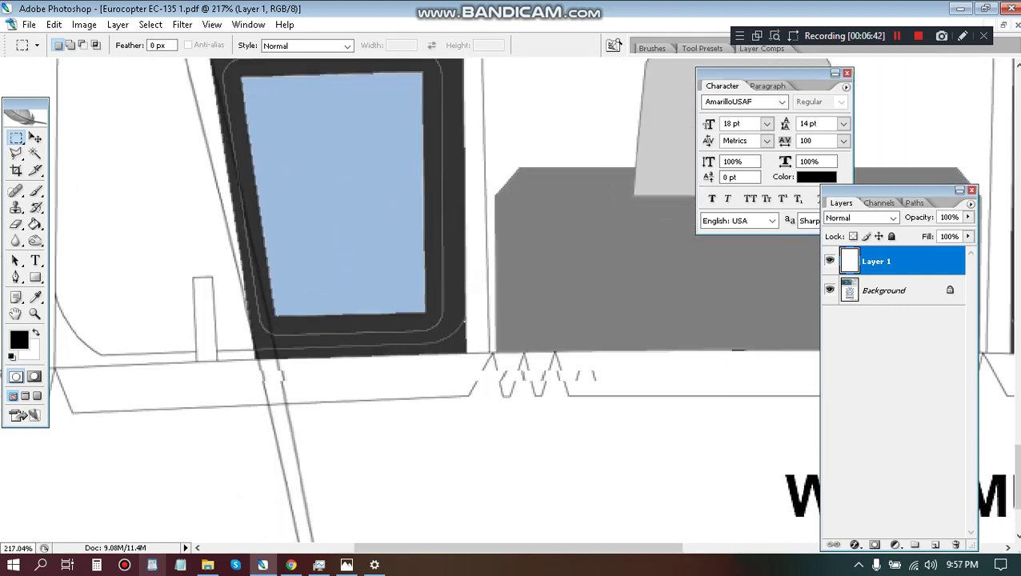
pyautogui.press('l')
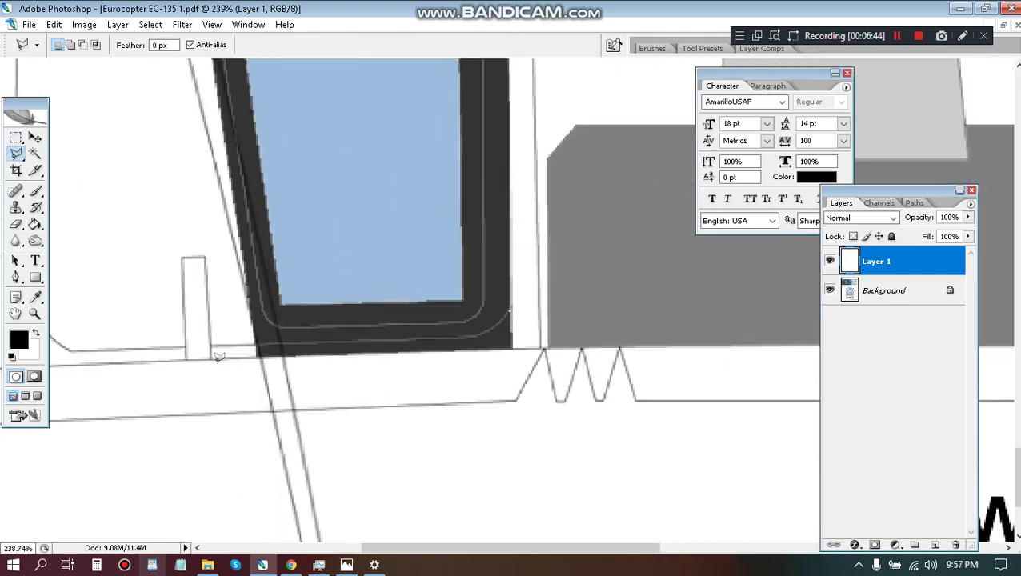
pyautogui.click(212, 356)
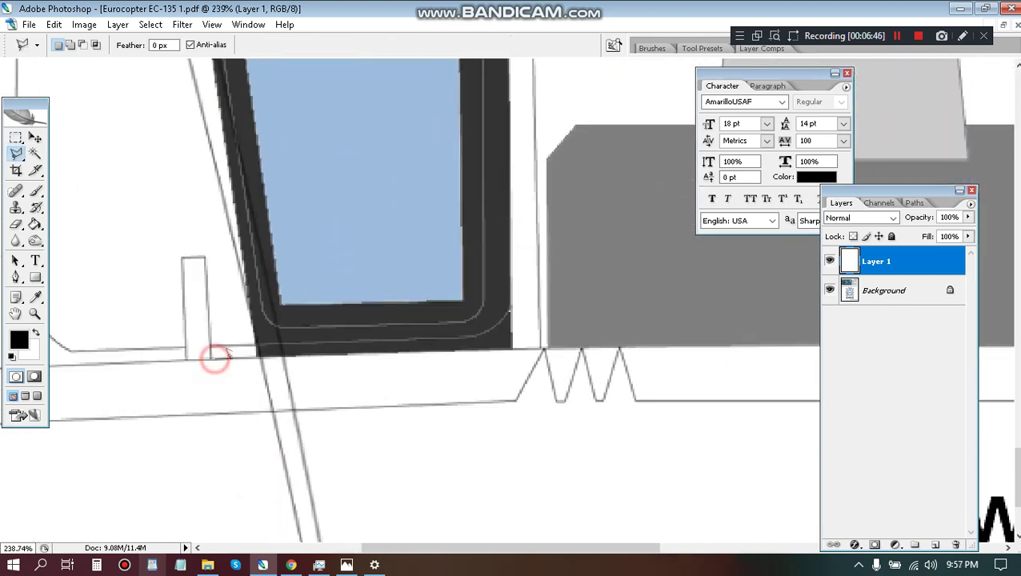
pyautogui.click(317, 355)
pyautogui.scroll(-3, 410, 496)
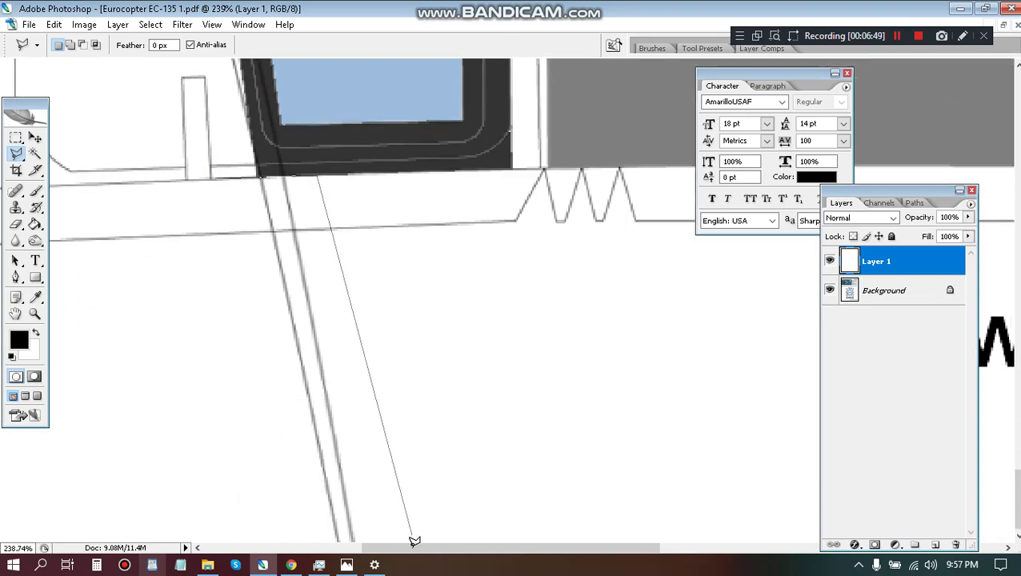
pyautogui.press('Escape')
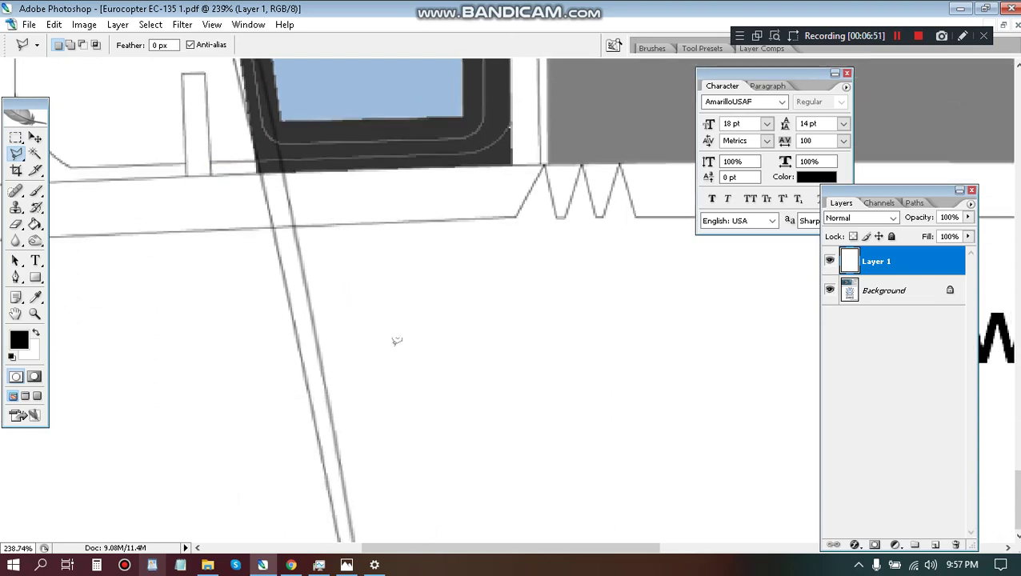
# Step: Examine where the double line crosses the window frame's lower corner and runs past the bottom left panel
pyautogui.scroll(-1, 397, 333)
pyautogui.scroll(5, 397, 333)
pyautogui.scroll(-8, 339, 220)
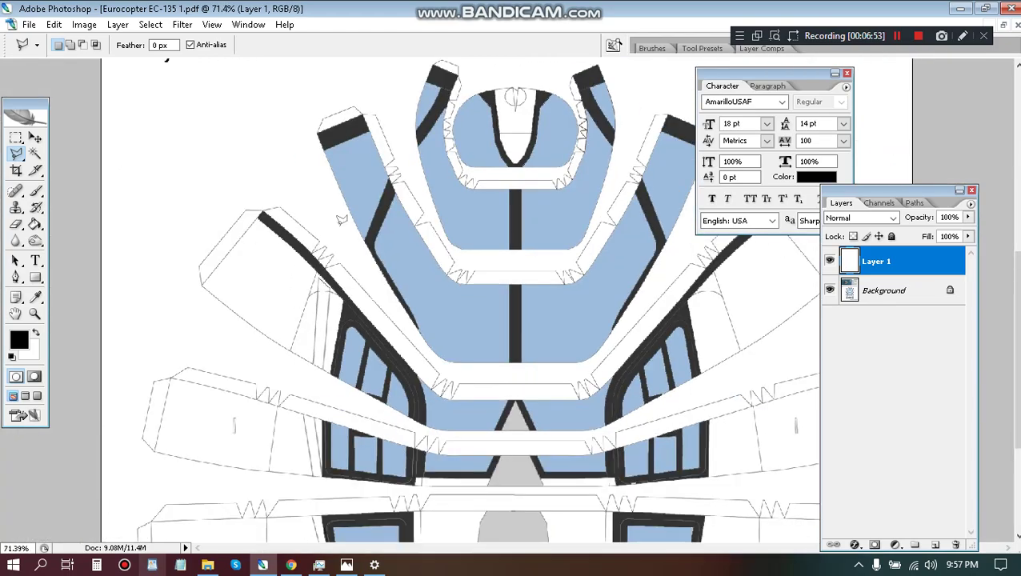
pyautogui.scroll(1, 376, 432)
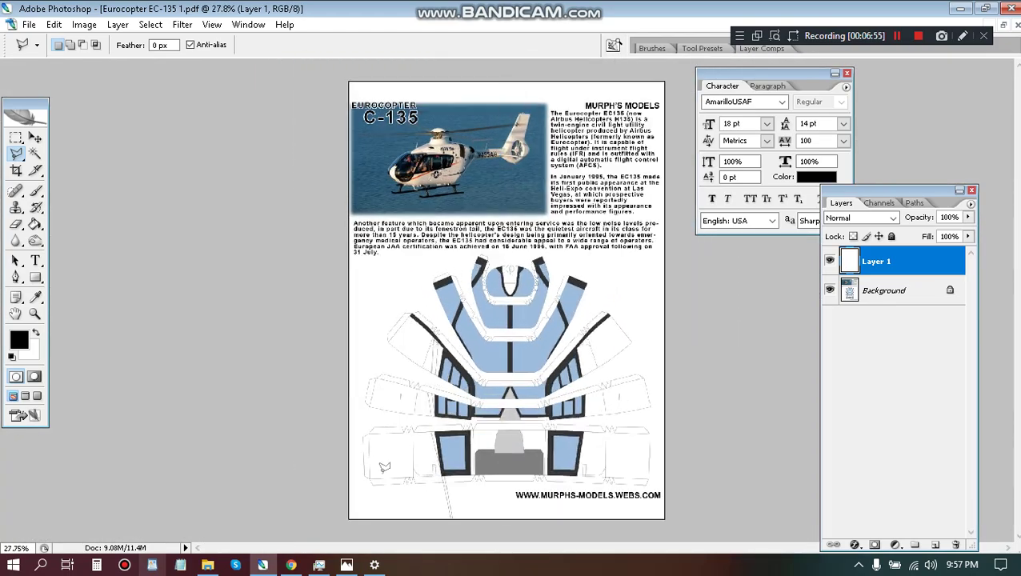
pyautogui.scroll(5, 392, 424)
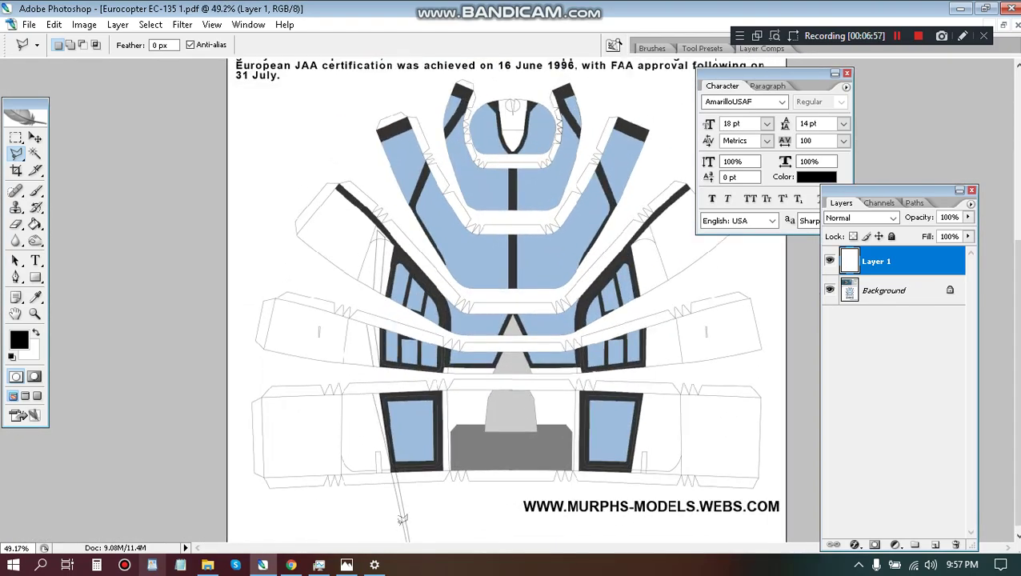
pyautogui.scroll(4, 392, 432)
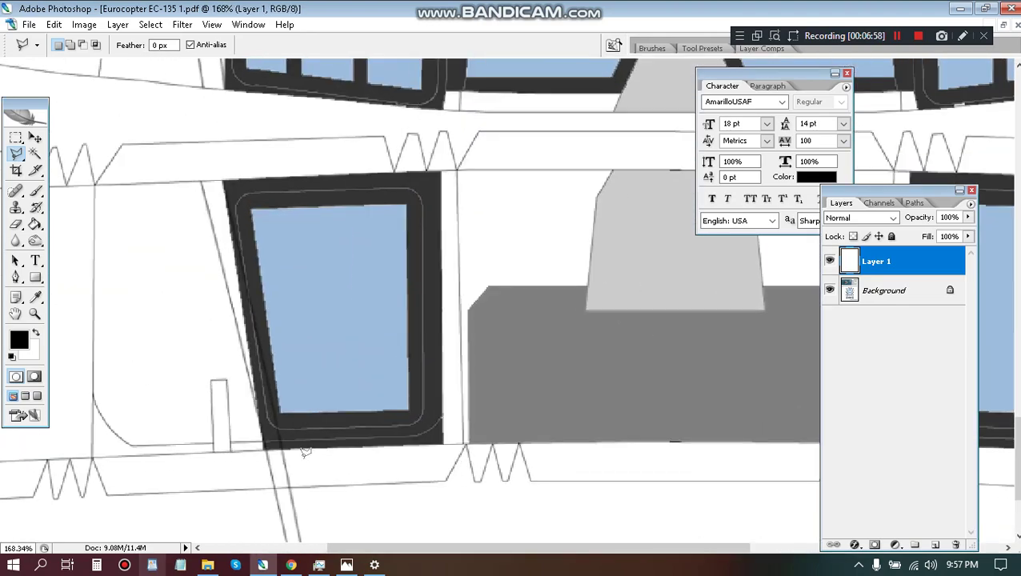
pyautogui.scroll(-1, 247, 445)
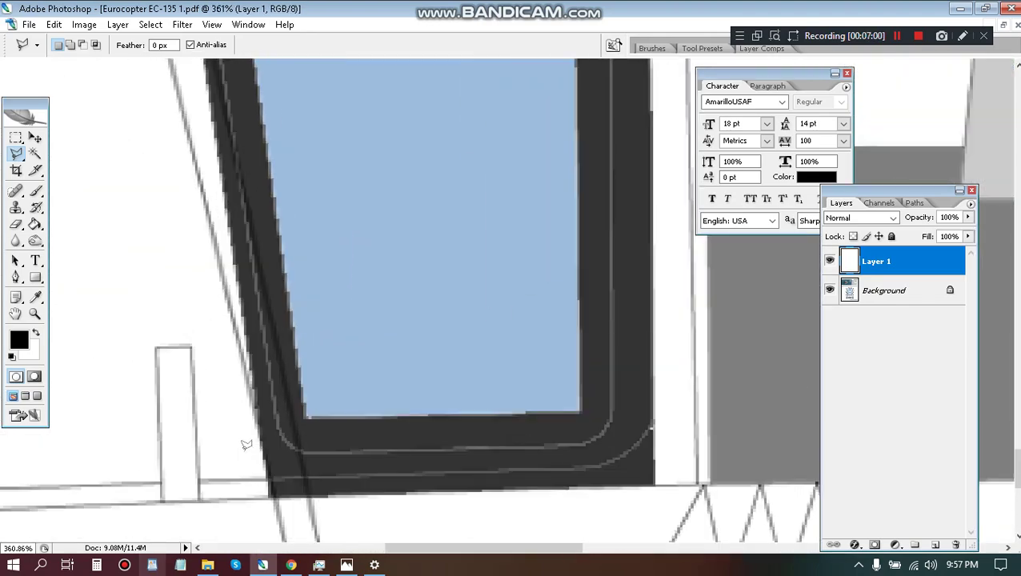
pyautogui.scroll(-20, 328, 356)
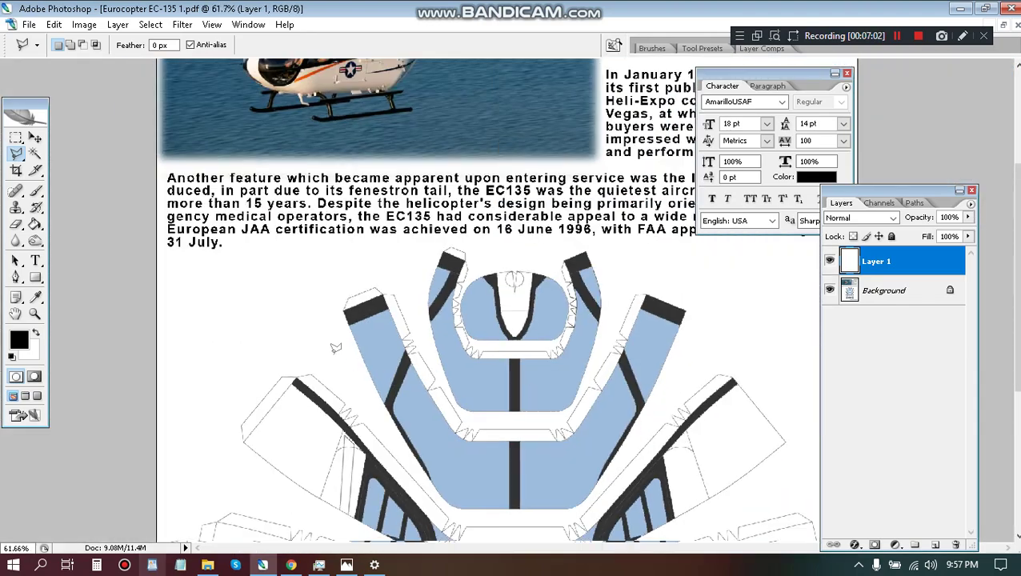
pyautogui.hotkey('ctrl', 't')
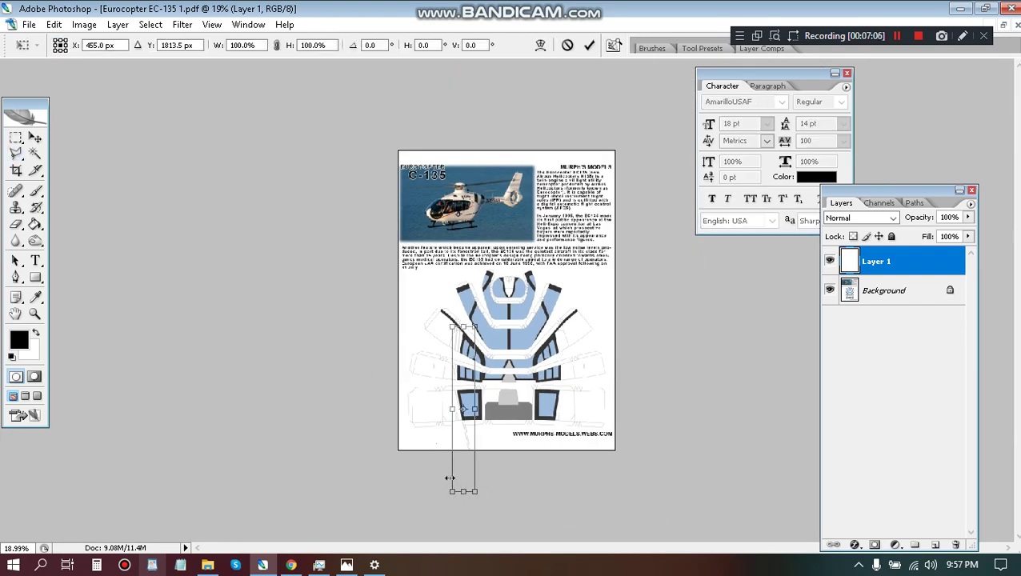
pyautogui.press('Escape')
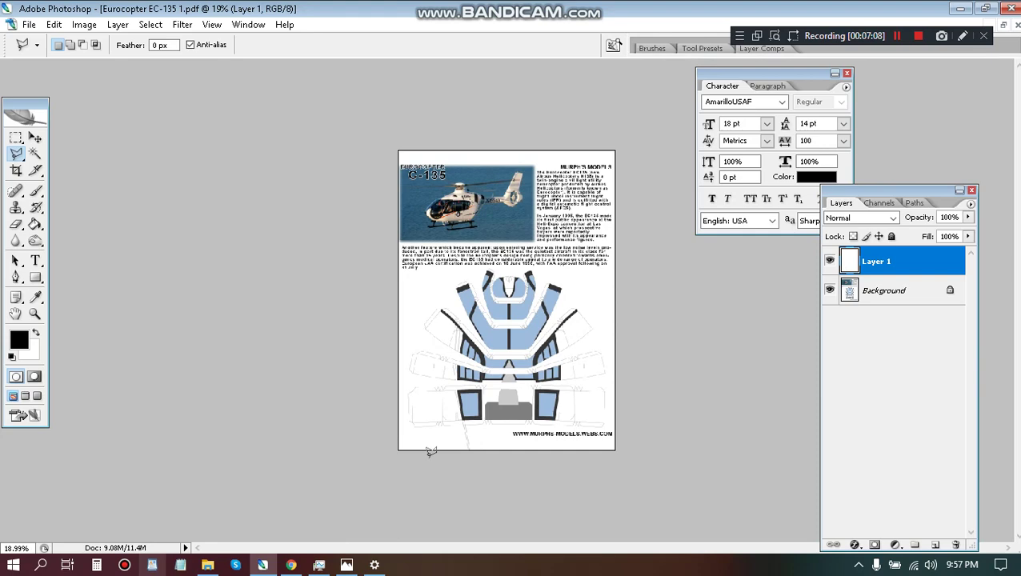
pyautogui.press('m')
pyautogui.moveTo(412, 411); pyautogui.dragTo(532, 517)
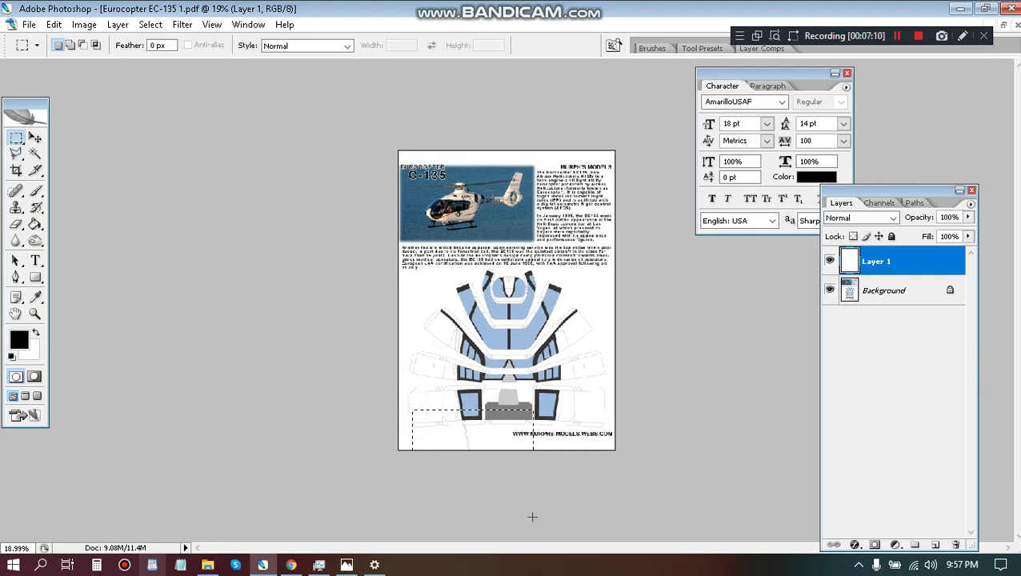
pyautogui.click(461, 445)
# Step: Mark the outer lower corner of the bottom left window frame with a 4-pixel black Brush dot on Layer 1
pyautogui.scroll(16, 463, 445)
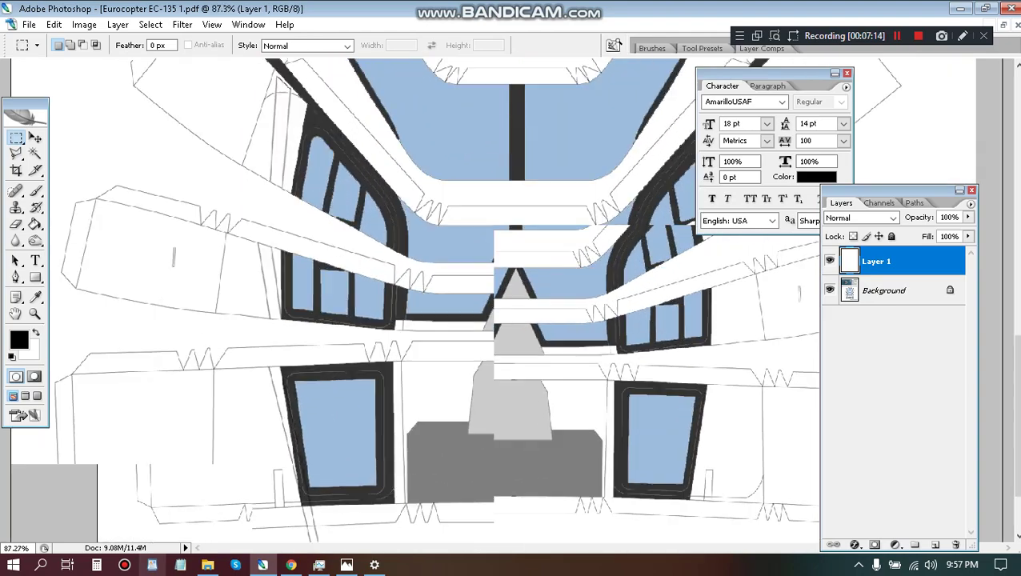
pyautogui.scroll(1, 226, 487)
pyautogui.moveTo(224, 480); pyautogui.dragTo(287, 359)
pyautogui.scroll(6, 287, 359)
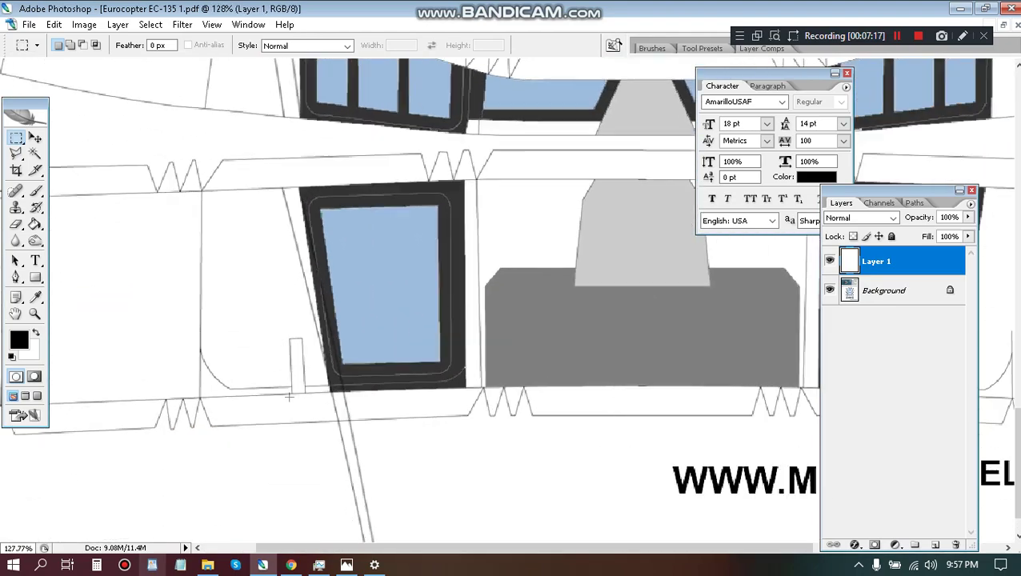
pyautogui.press('b')
pyautogui.scroll(12, 340, 396)
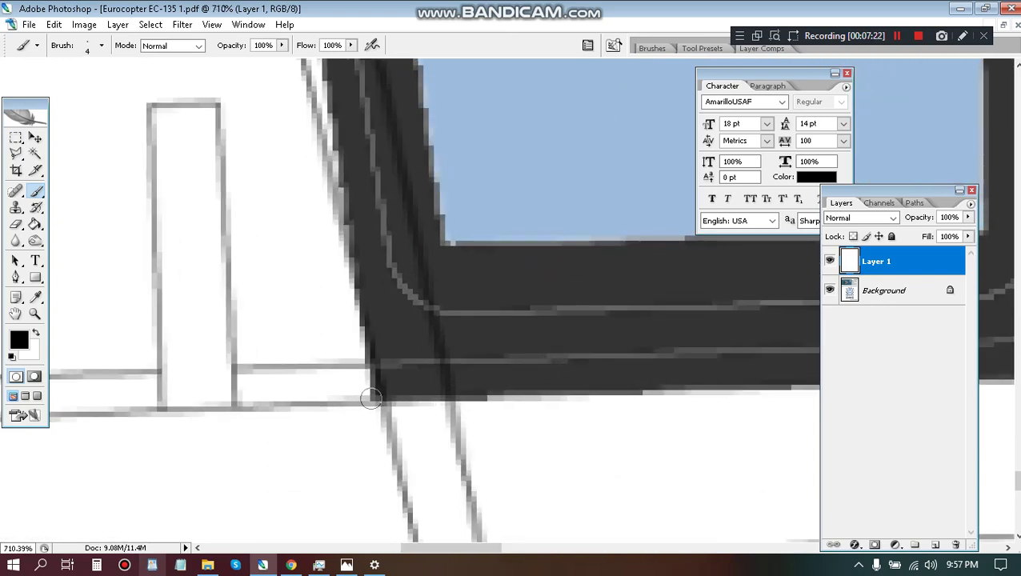
pyautogui.click(371, 397)
pyautogui.click(370, 398)
pyautogui.scroll(-1, 281, 297)
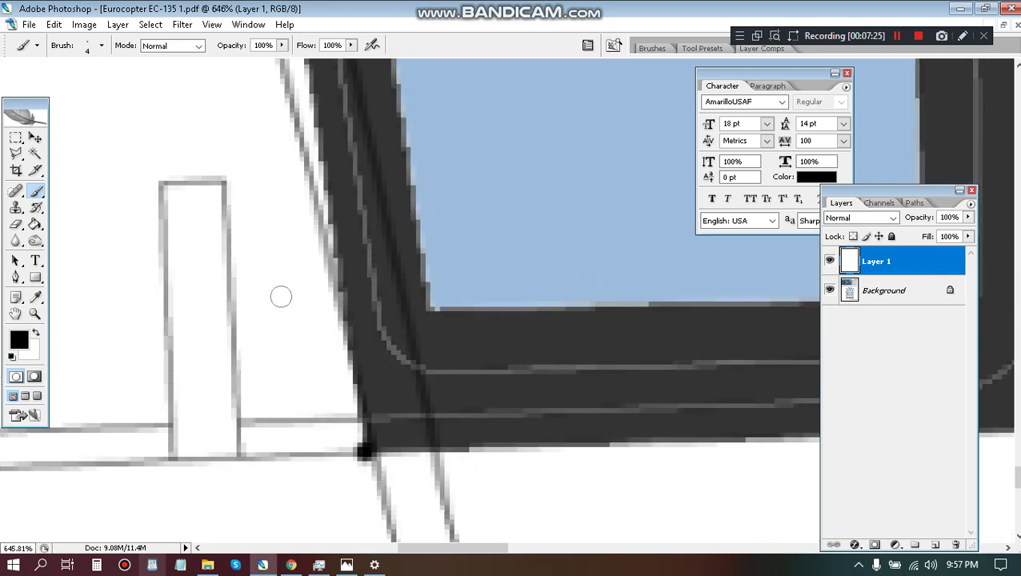
pyautogui.press('l')
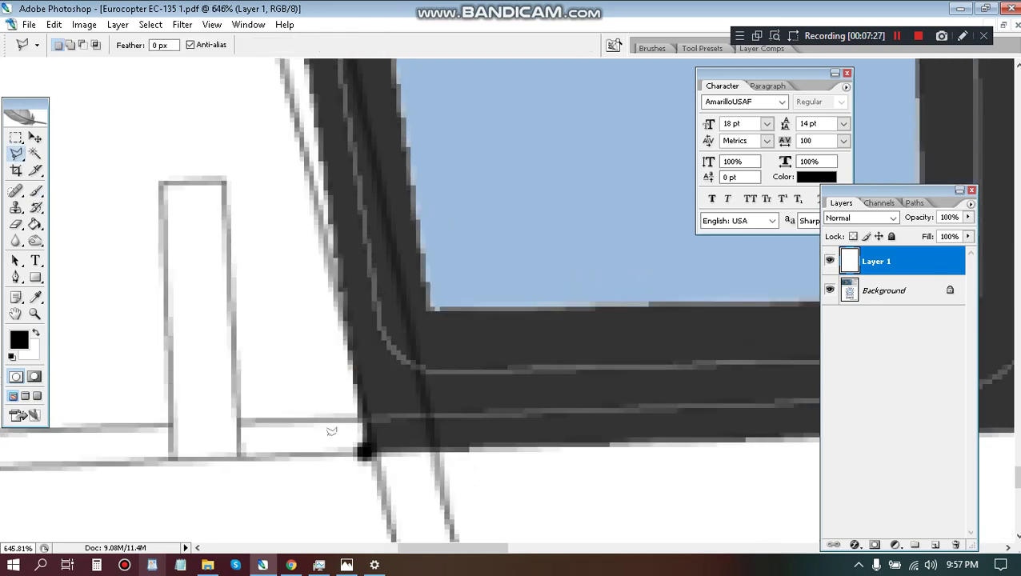
pyautogui.click(325, 472)
pyautogui.click(358, 435)
pyautogui.click(371, 449)
pyautogui.press('Escape')
# Step: Duplicate Layer 1 and move the copied double line up and inward over the central canopy panels
pyautogui.scroll(-8, 485, 442)
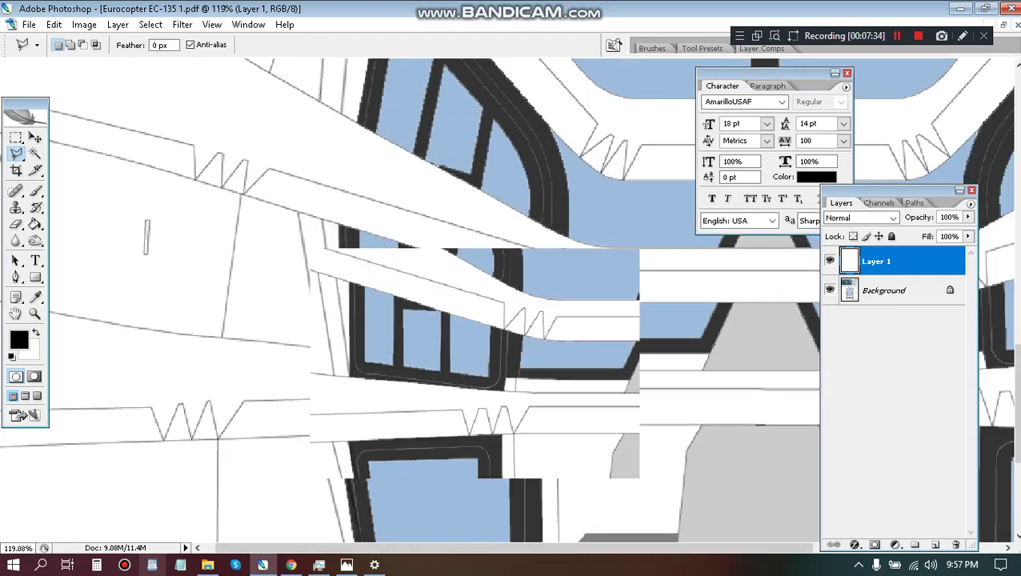
pyautogui.scroll(-1, 398, 455)
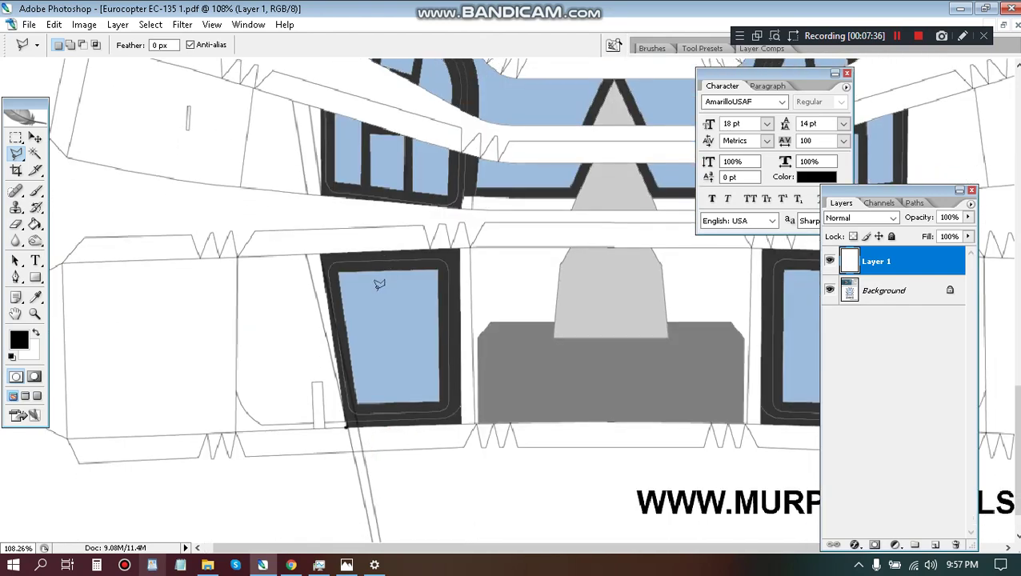
pyautogui.press('v')
pyautogui.moveTo(335, 384); pyautogui.dragTo(481, 119)
pyautogui.hotkey('ctrl', 'j')
pyautogui.scroll(-3, 482, 121)
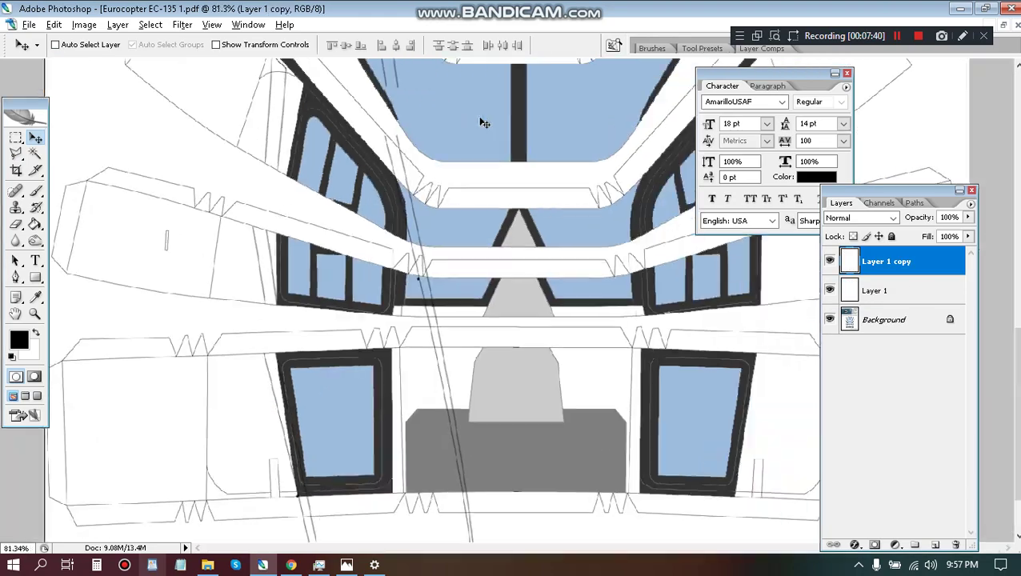
pyautogui.scroll(-2, 484, 123)
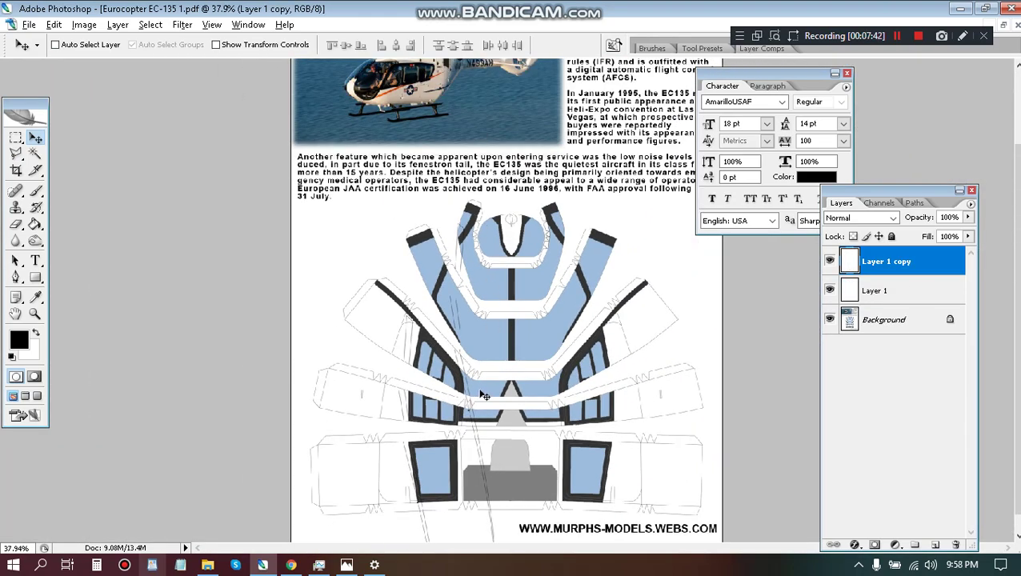
pyautogui.moveTo(488, 264); pyautogui.dragTo(492, 280)
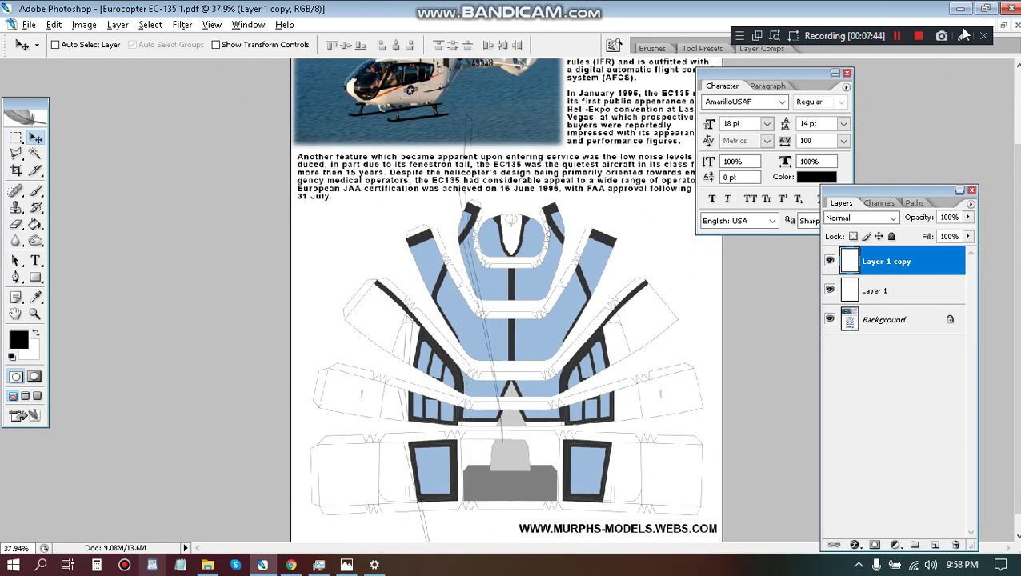
# Step: Open Eurocopter EC-135 2.pdf beside the current sheet and copy the duplicated double-line layer into it
pyautogui.click(1005, 27)
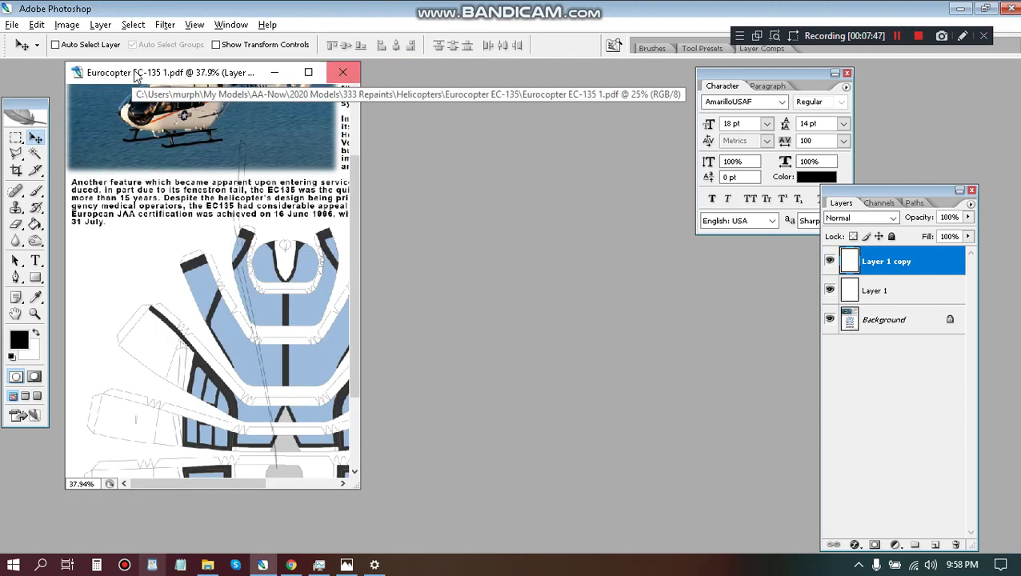
pyautogui.click(12, 25)
pyautogui.click(34, 59)
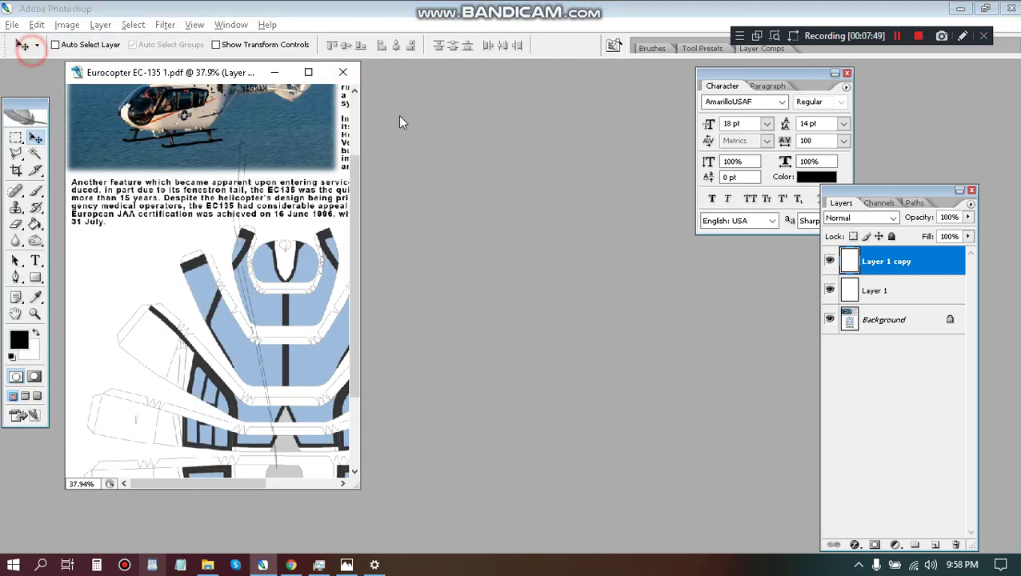
pyautogui.doubleClick(652, 147)
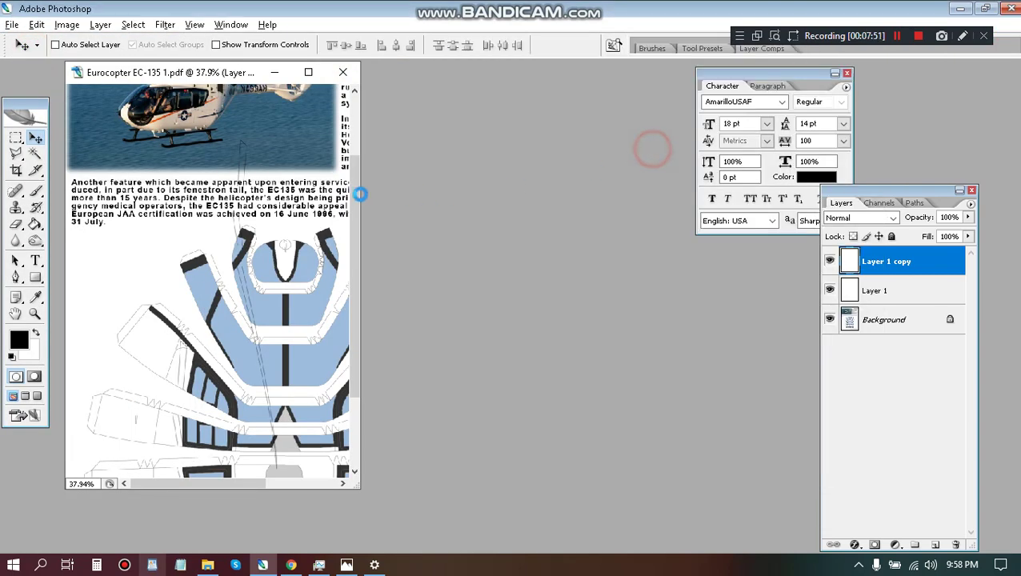
pyautogui.moveTo(184, 88); pyautogui.dragTo(507, 106)
pyautogui.click(221, 74)
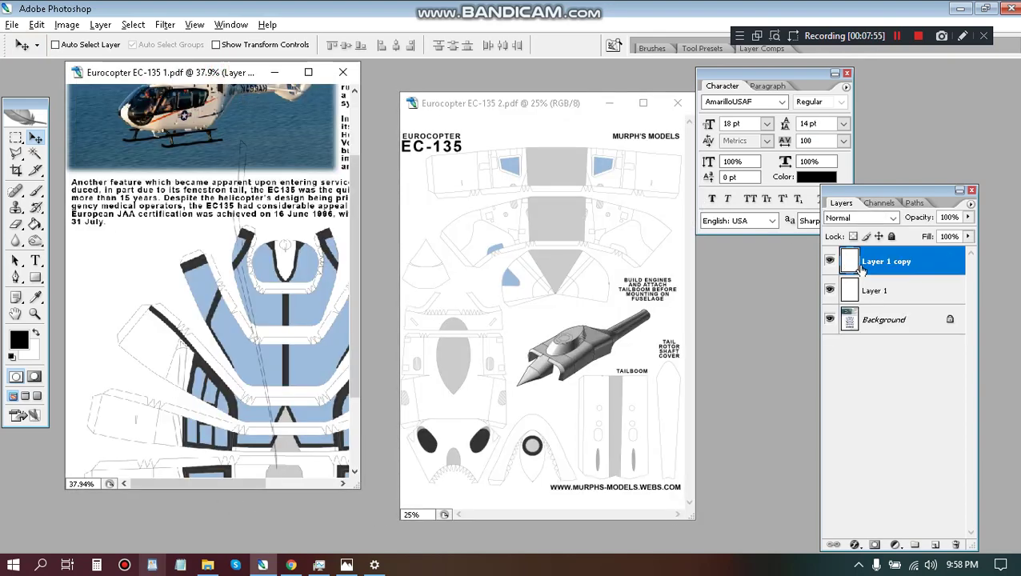
pyautogui.moveTo(890, 267); pyautogui.dragTo(504, 269)
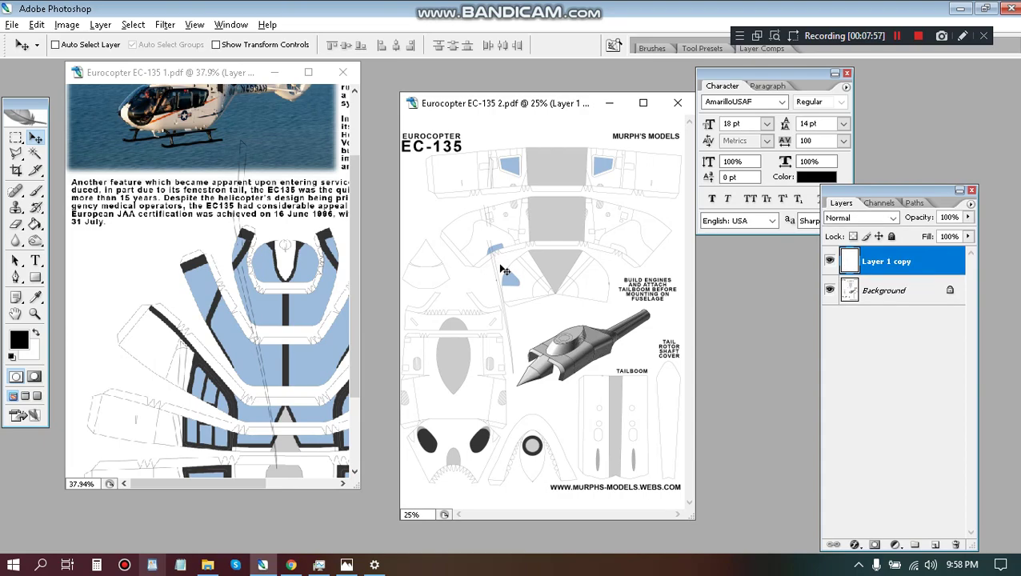
# Step: Return to Eurocopter EC-135 1.pdf in a maximized window and delete the duplicated line layer
pyautogui.click(210, 74)
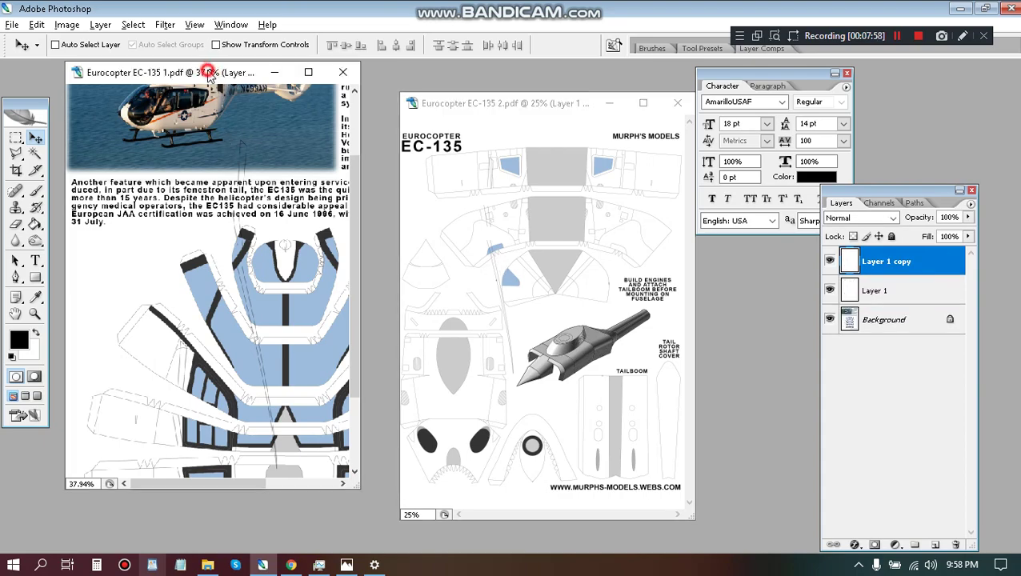
pyautogui.click(308, 72)
pyautogui.scroll(5, 480, 466)
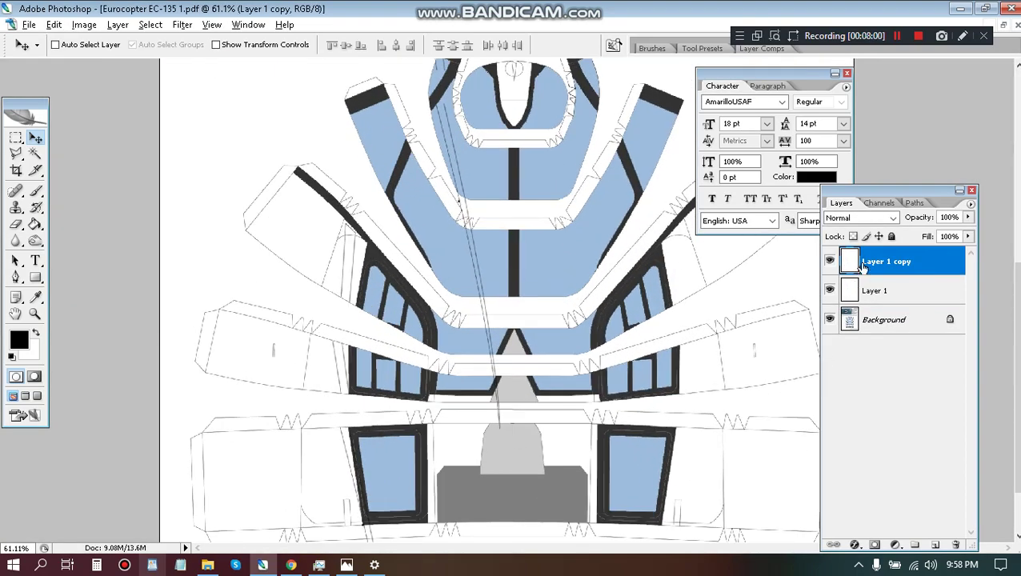
pyautogui.rightClick(890, 264)
pyautogui.click(829, 275)
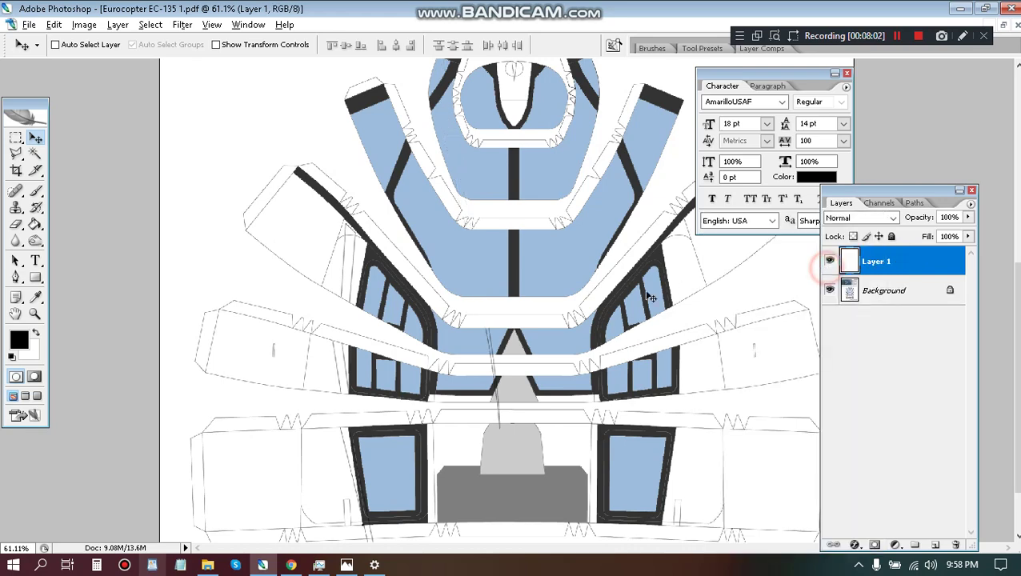
# Step: Erase the black corner dot and the double line over the bottom window frame and the glue tab below it
pyautogui.moveTo(528, 438); pyautogui.dragTo(543, 223)
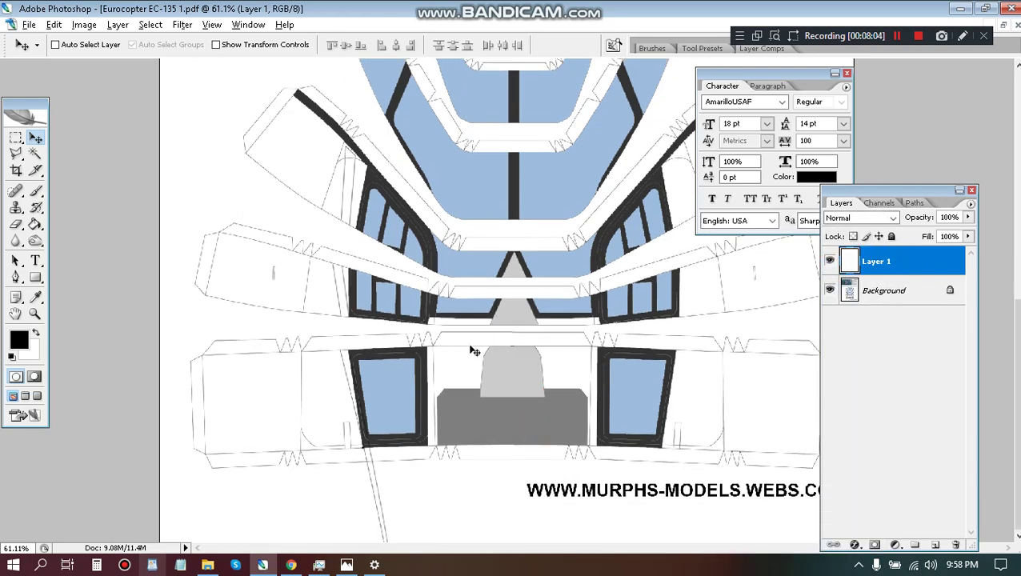
pyautogui.press('e')
pyautogui.scroll(6, 362, 424)
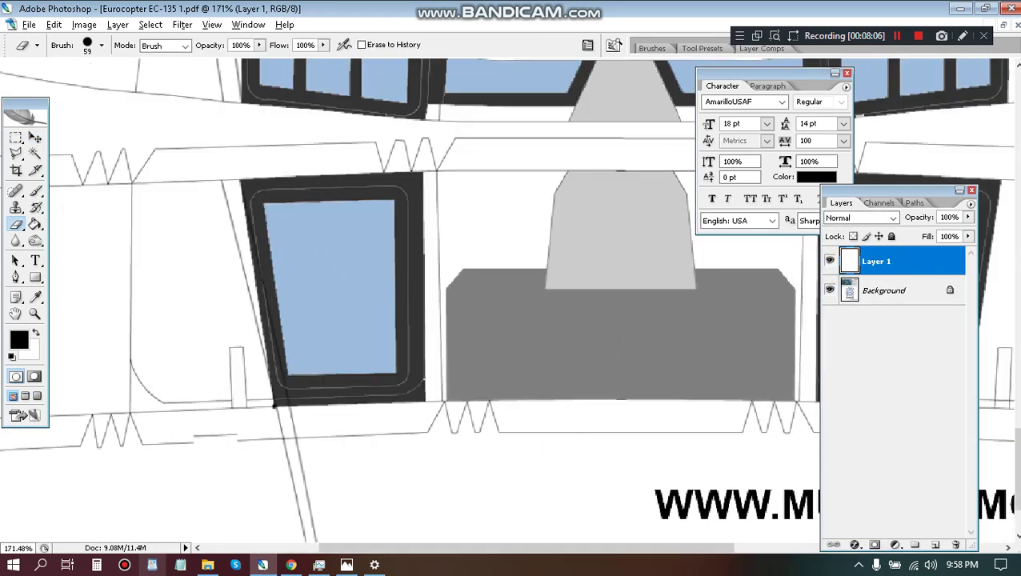
pyautogui.scroll(1, 267, 444)
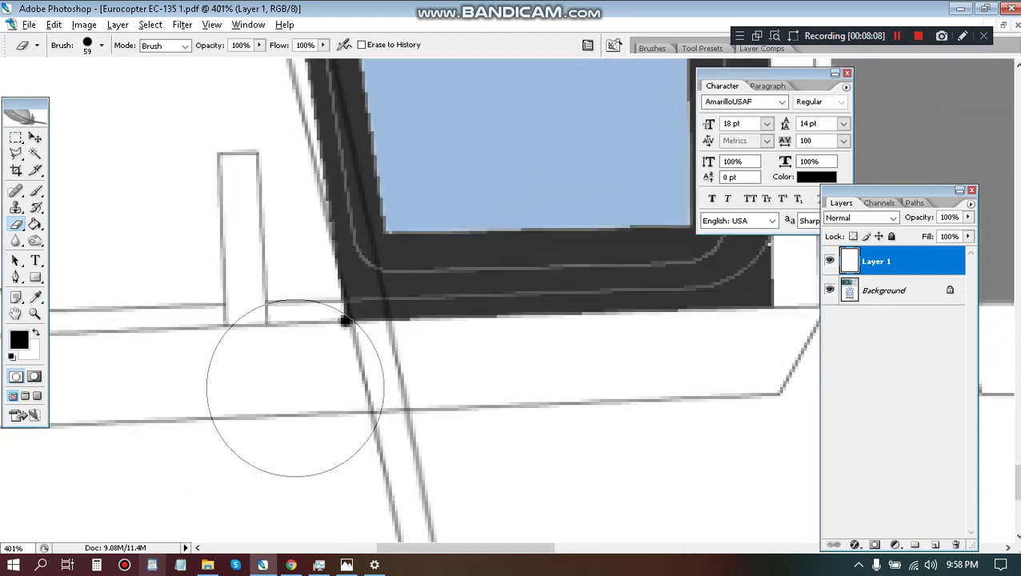
pyautogui.click(294, 389)
pyautogui.moveTo(408, 328); pyautogui.dragTo(414, 432)
pyautogui.moveTo(411, 367)
pyautogui.mouseDown()
pyautogui.moveTo(405, 537)
pyautogui.moveTo(387, 263)
pyautogui.moveTo(410, 251)
pyautogui.moveTo(433, 261)
pyautogui.mouseUp()
pyautogui.moveTo(433, 219)
pyautogui.mouseDown()
pyautogui.moveTo(443, 436)
pyautogui.moveTo(408, 278)
pyautogui.mouseUp()
pyautogui.moveTo(413, 242)
pyautogui.mouseDown()
pyautogui.moveTo(461, 428)
pyautogui.moveTo(425, 282)
pyautogui.moveTo(426, 186)
pyautogui.moveTo(387, 102)
pyautogui.moveTo(378, 113)
pyautogui.mouseUp()
# Step: Erase the leftover tail of the double line in the empty page area below the bottom left panel
pyautogui.scroll(-4, 467, 186)
pyautogui.moveTo(483, 417); pyautogui.dragTo(453, 103)
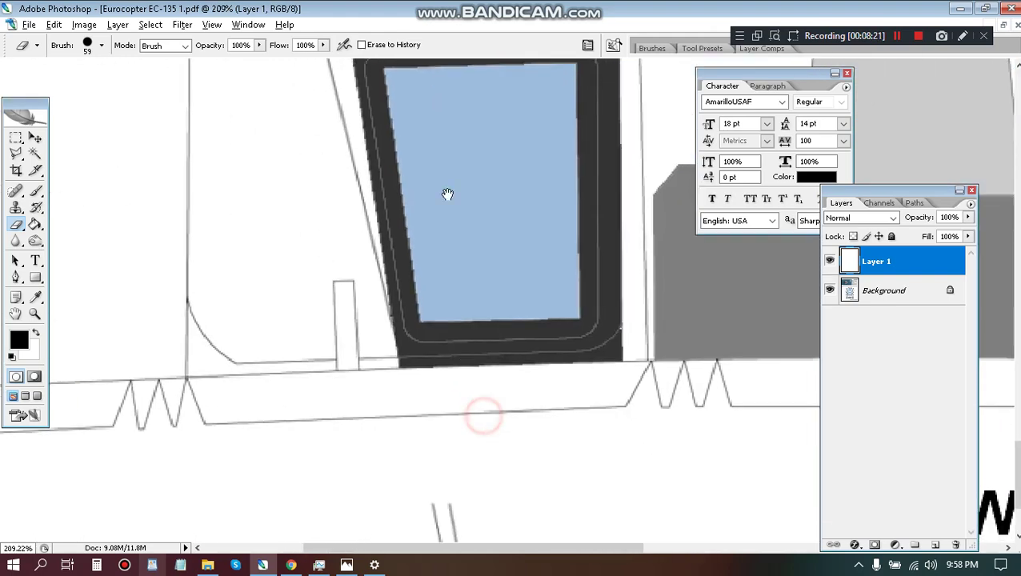
pyautogui.moveTo(464, 371); pyautogui.dragTo(402, 34)
pyautogui.moveTo(388, 296); pyautogui.dragTo(435, 573)
pyautogui.scroll(-6, 480, 264)
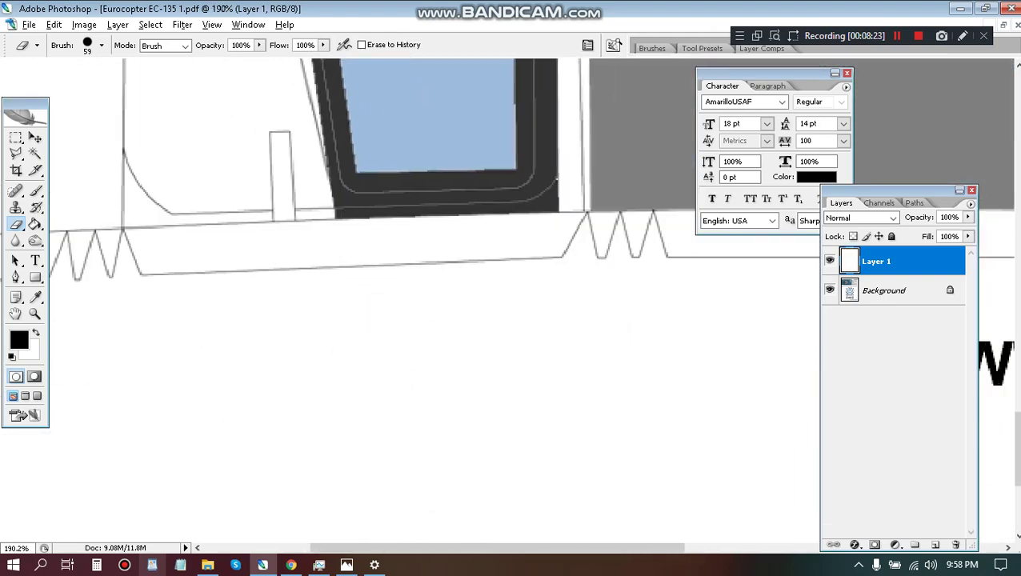
pyautogui.scroll(-5, 417, 484)
pyautogui.scroll(-3, 417, 485)
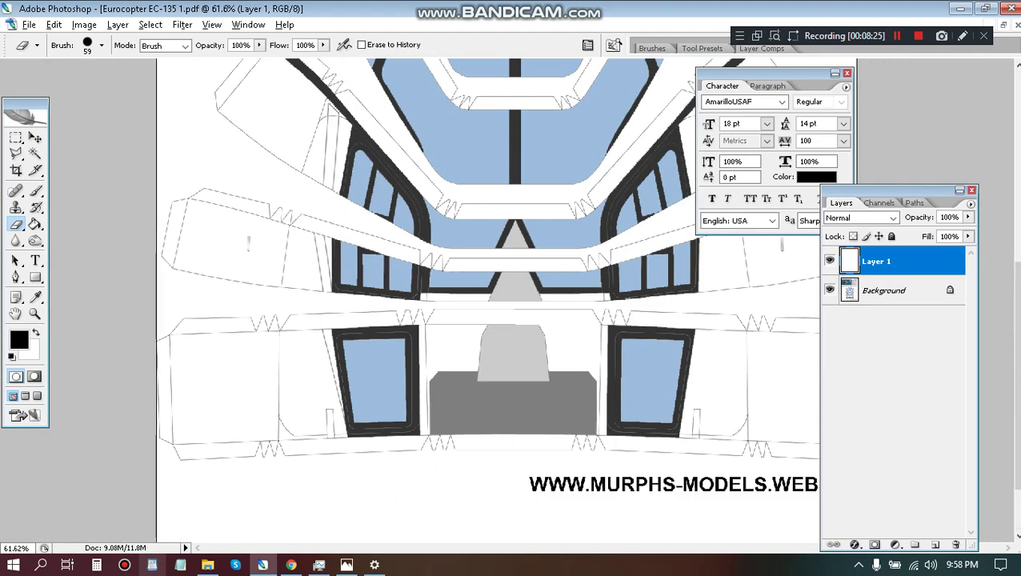
pyautogui.scroll(-2, 416, 485)
pyautogui.scroll(-2, 432, 428)
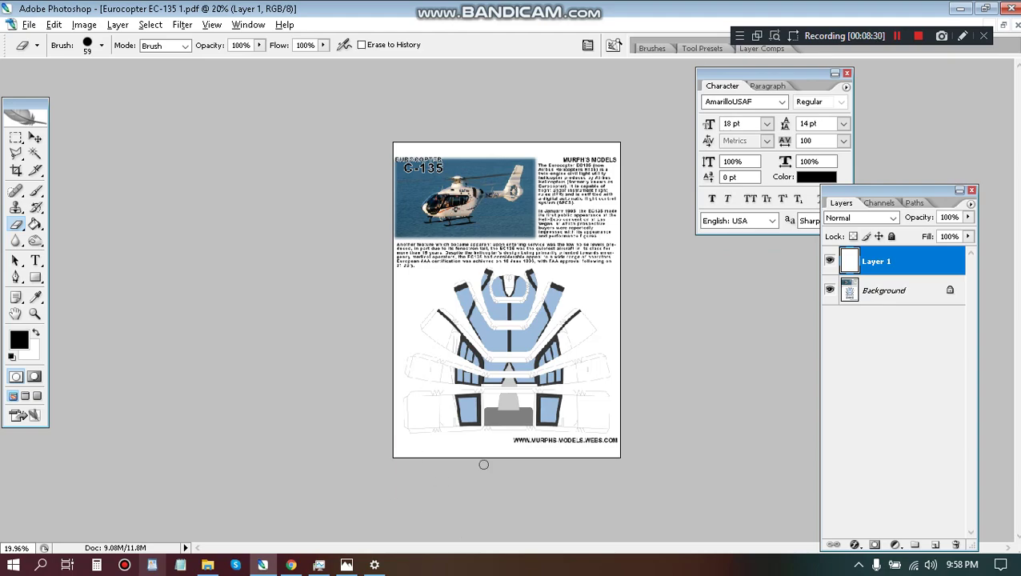
pyautogui.scroll(5, 413, 391)
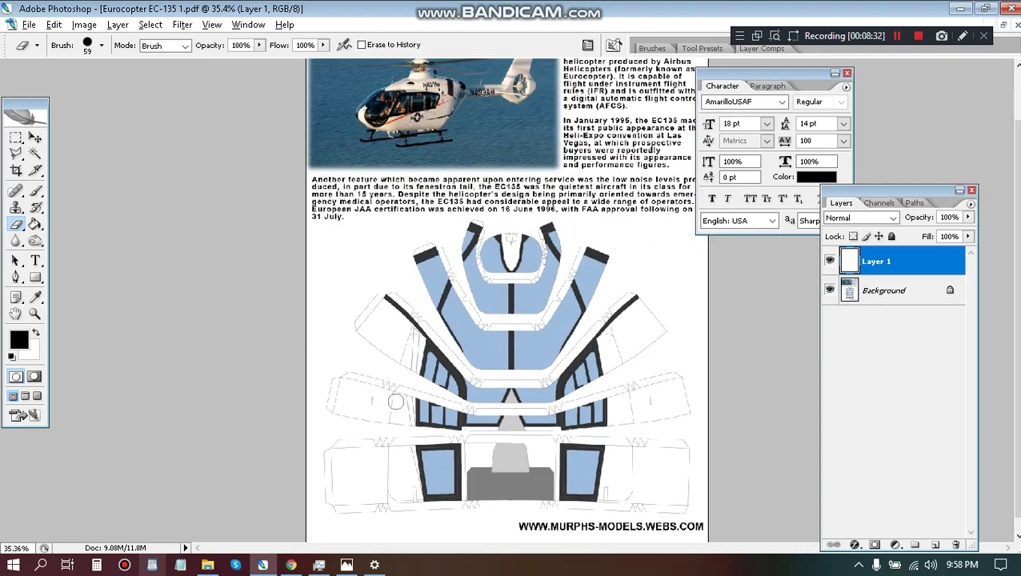
# Step: Check the left fuselage panels on the sheet and compare them with the markings in the Navy helicopter reference photo
pyautogui.scroll(3, 267, 328)
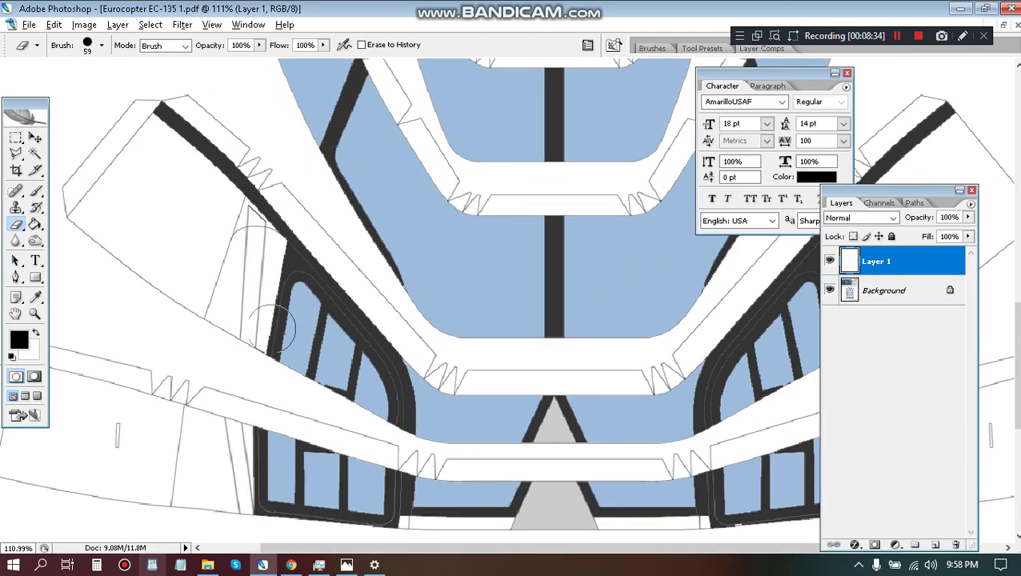
pyautogui.scroll(-3, 460, 340)
pyautogui.scroll(1, 380, 329)
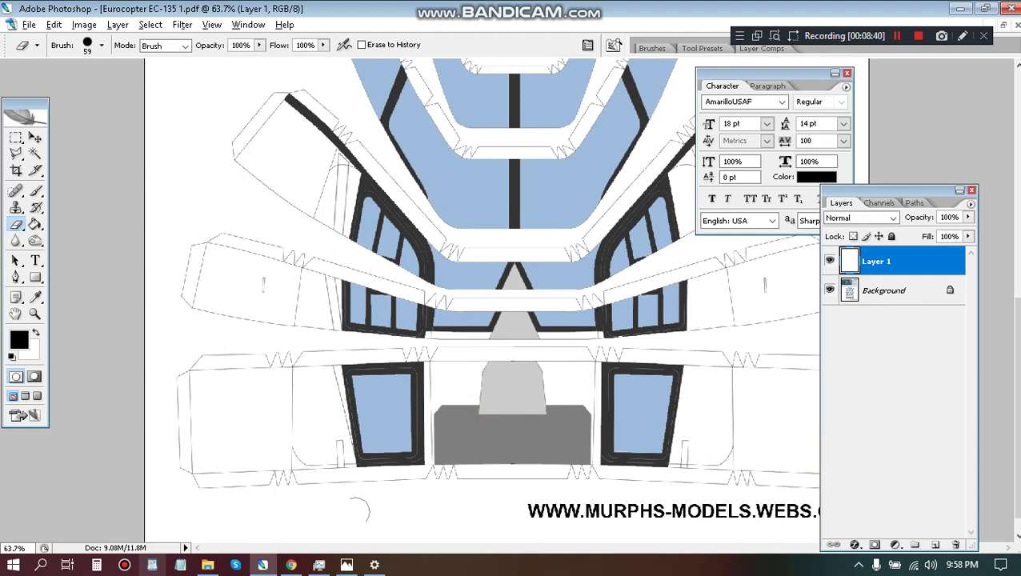
pyautogui.click(346, 564)
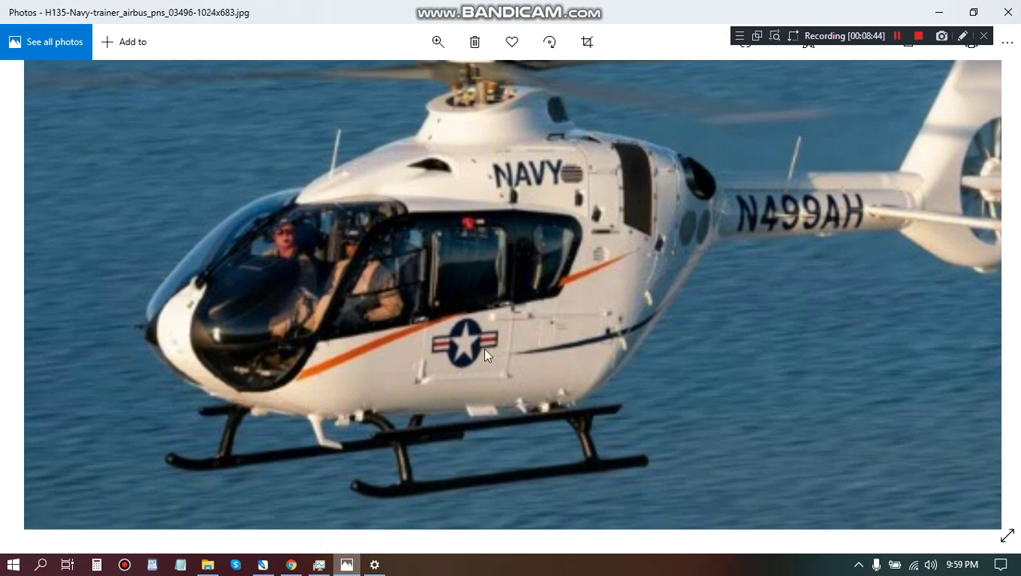
pyautogui.click(293, 565)
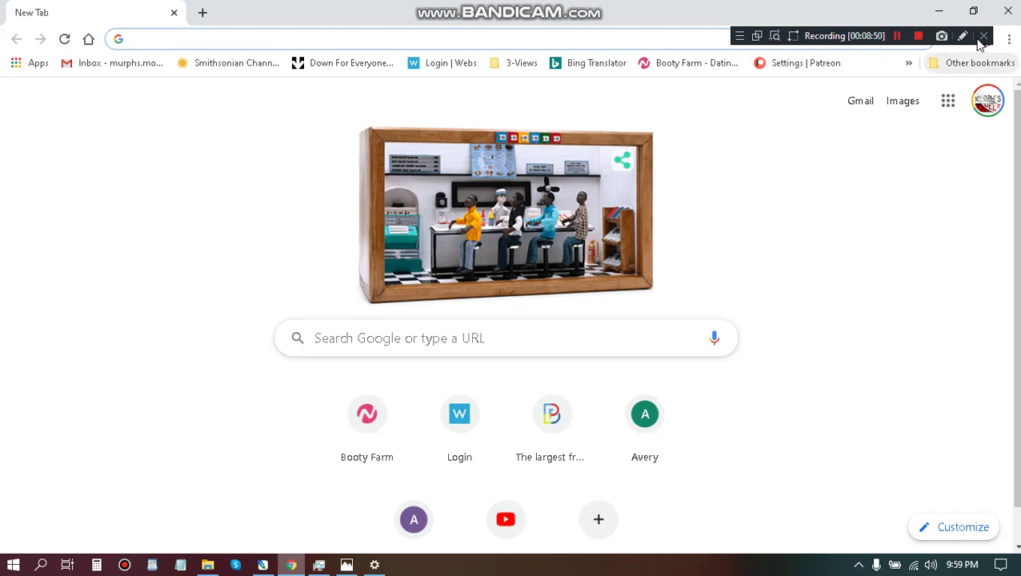
pyautogui.click(1008, 11)
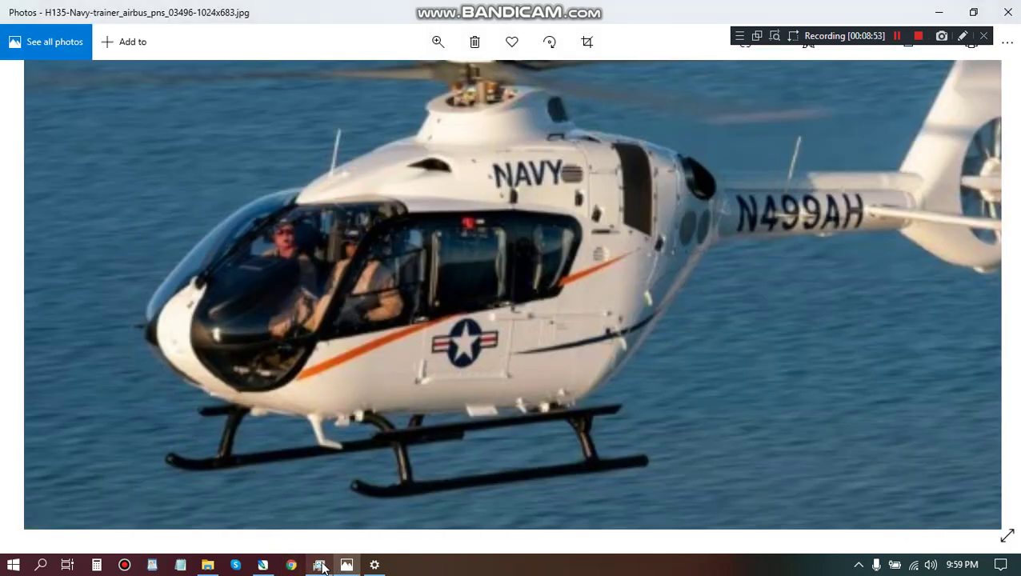
pyautogui.click(263, 565)
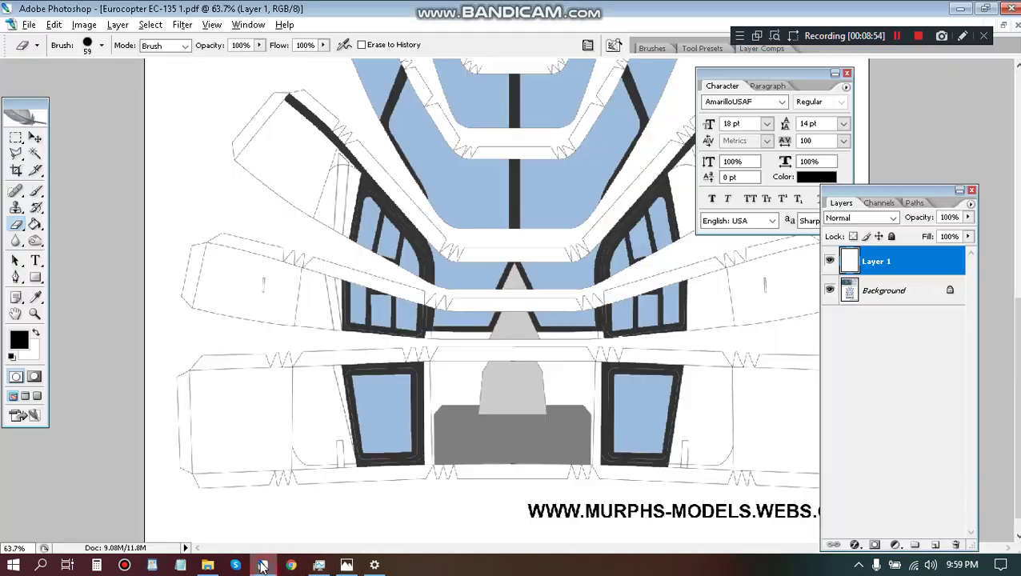
# Step: Browse for a file to open, going up from the Eurocopter EC-135 folder to My Models and into Textures
pyautogui.click(28, 25)
pyautogui.click(40, 50)
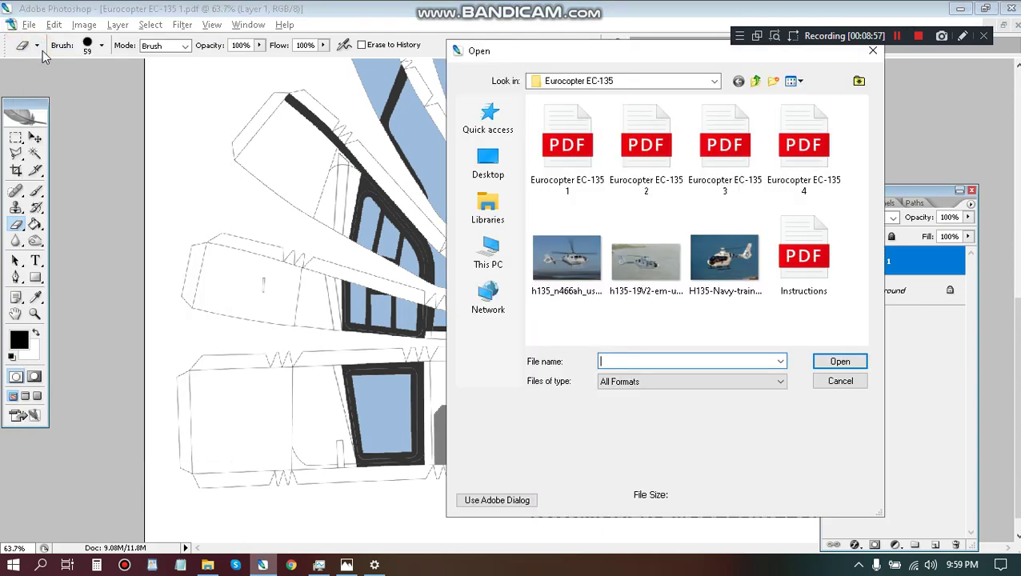
pyautogui.click(756, 82)
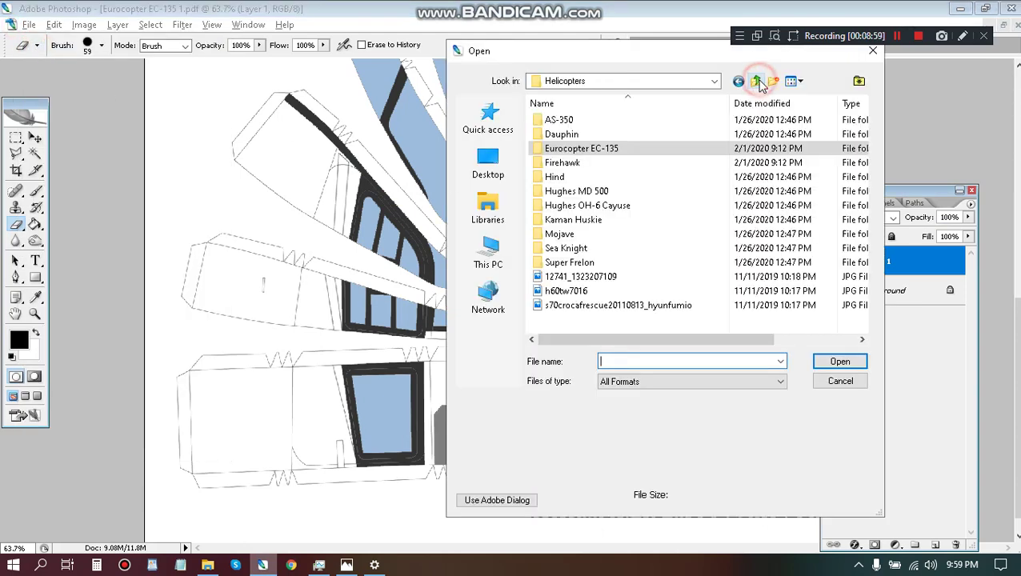
pyautogui.click(757, 82)
pyautogui.click(756, 81)
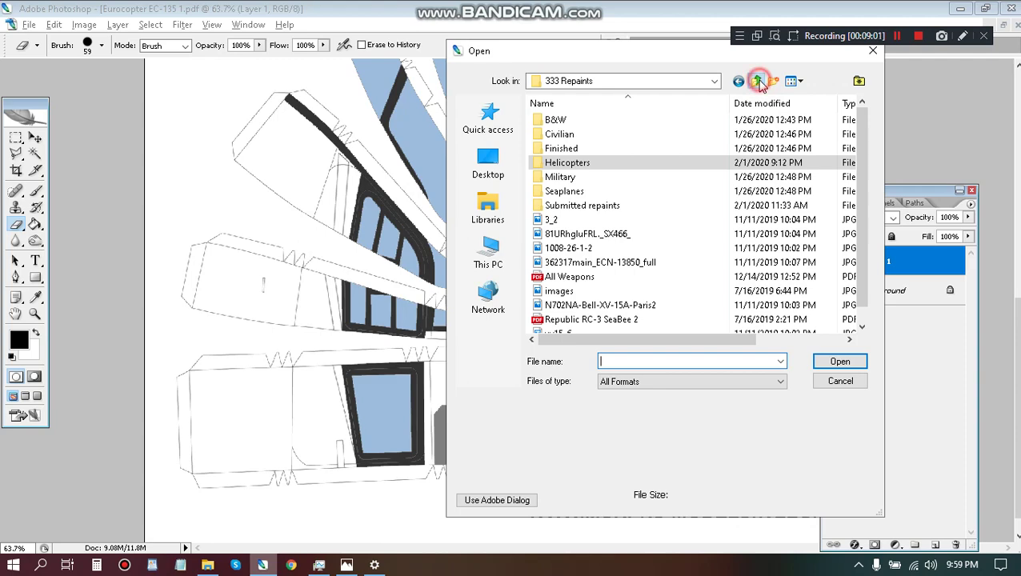
pyautogui.click(758, 82)
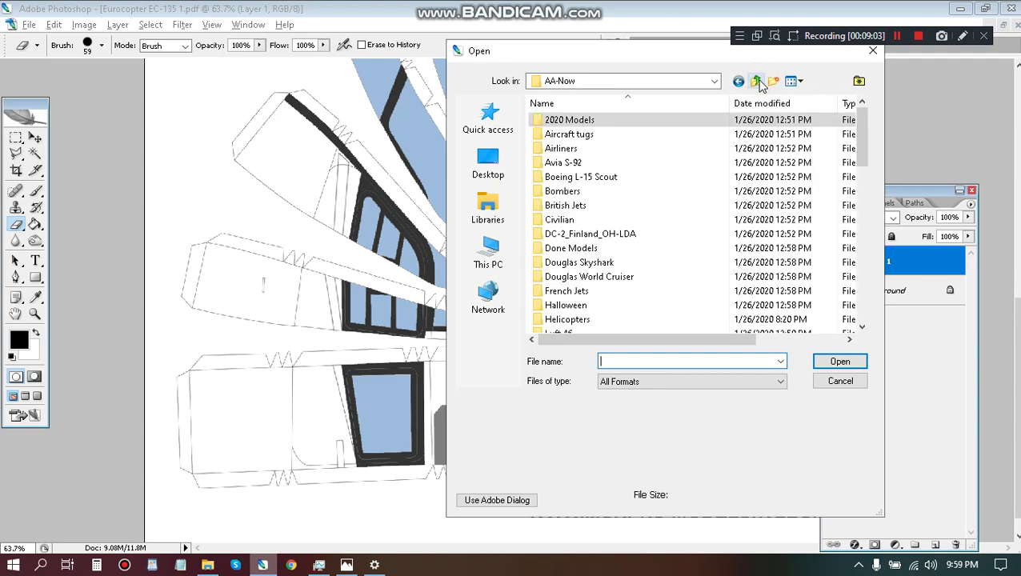
pyautogui.scroll(-1, 624, 240)
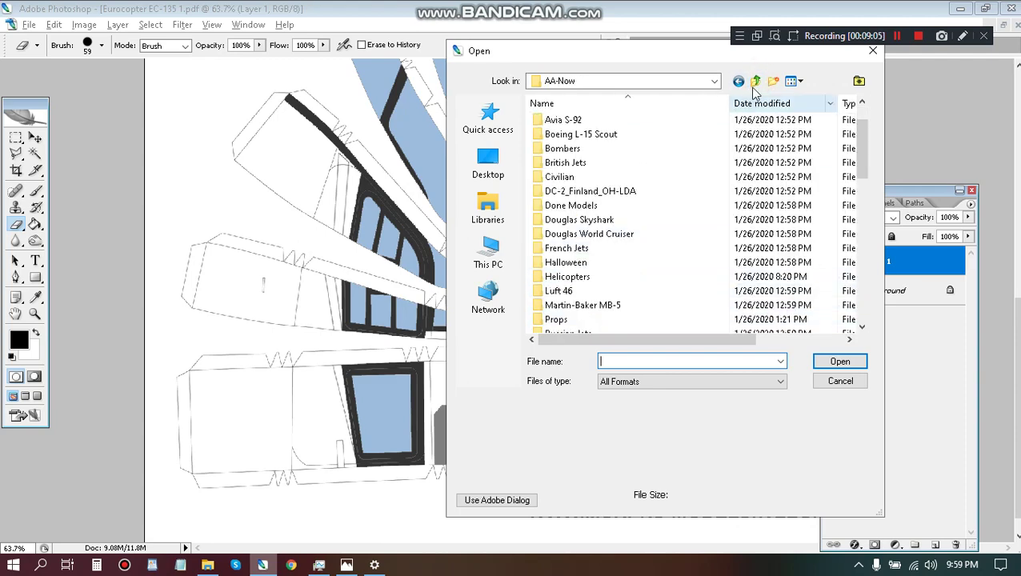
pyautogui.click(756, 82)
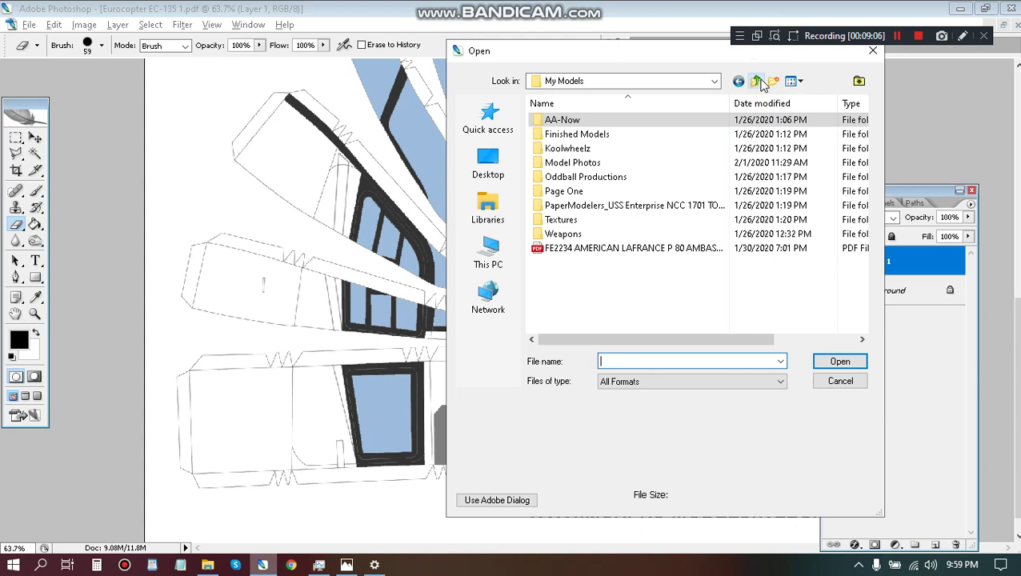
pyautogui.doubleClick(570, 220)
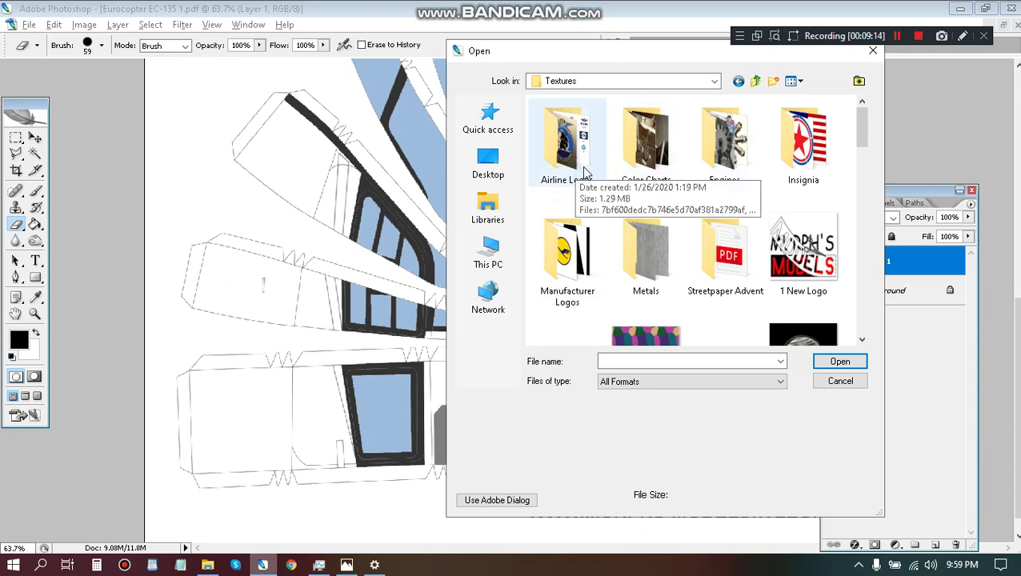
pyautogui.doubleClick(550, 169)
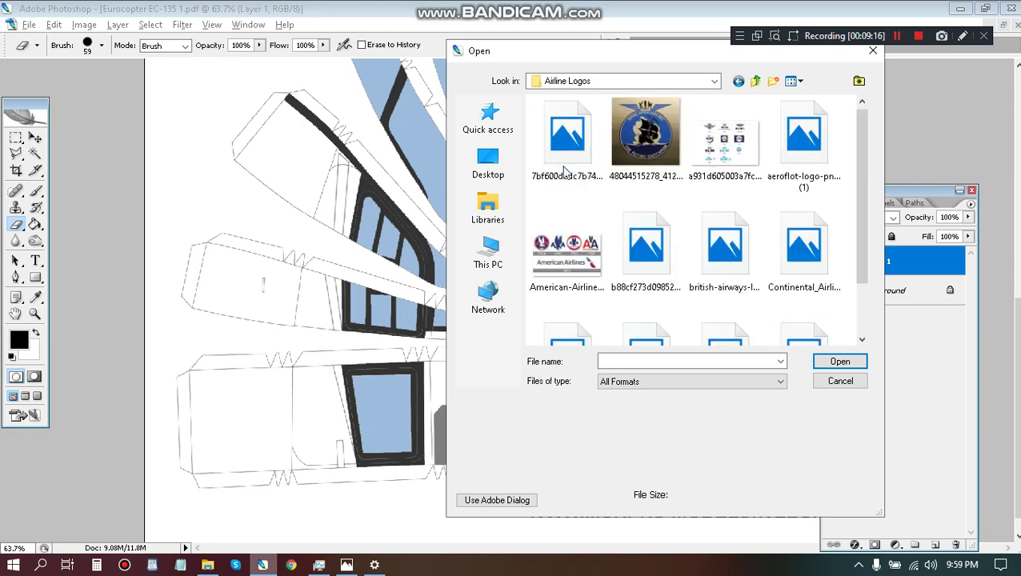
pyautogui.scroll(-1, 608, 170)
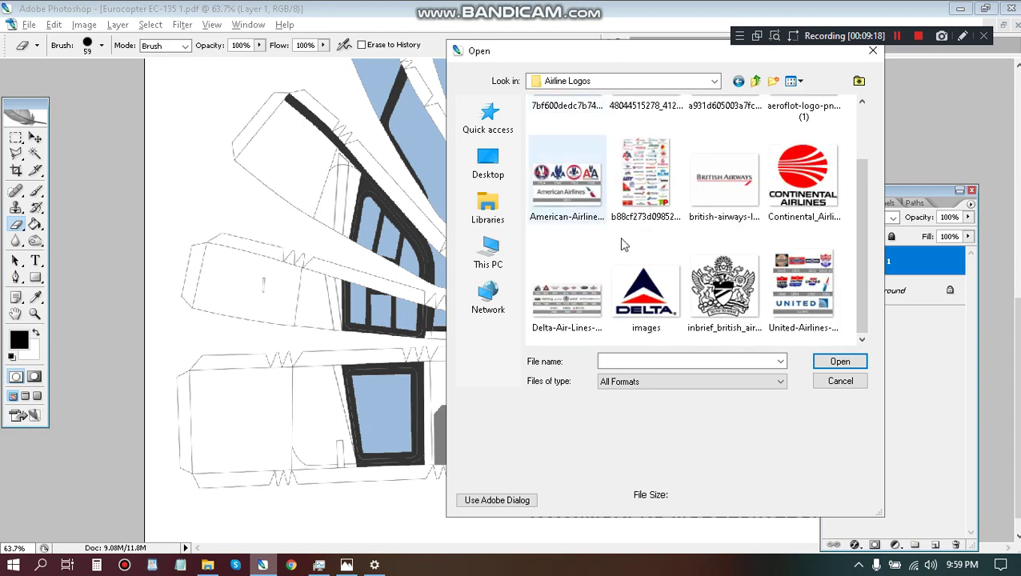
pyautogui.scroll(1, 631, 269)
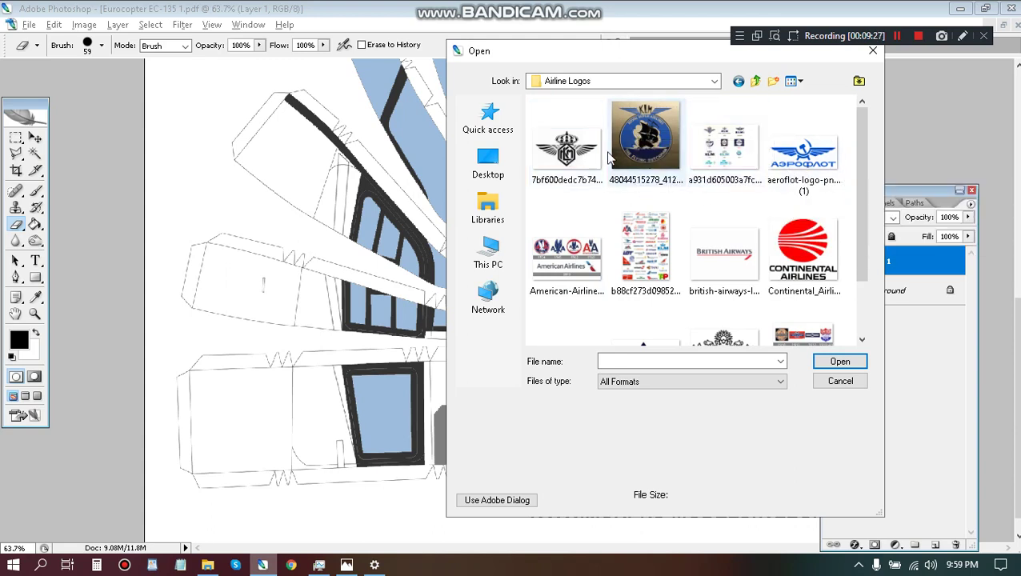
pyautogui.scroll(-1, 630, 210)
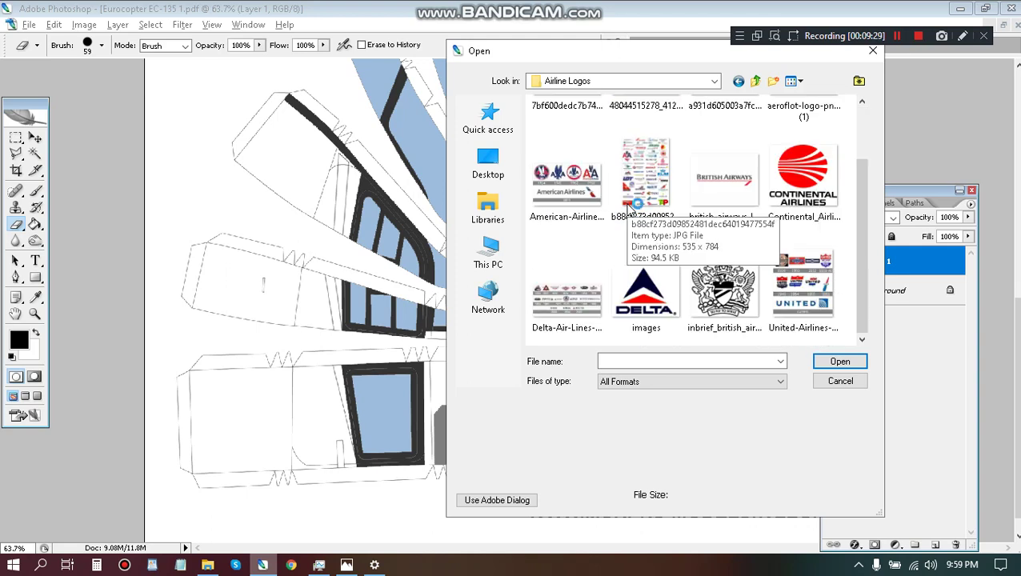
pyautogui.scroll(1, 652, 284)
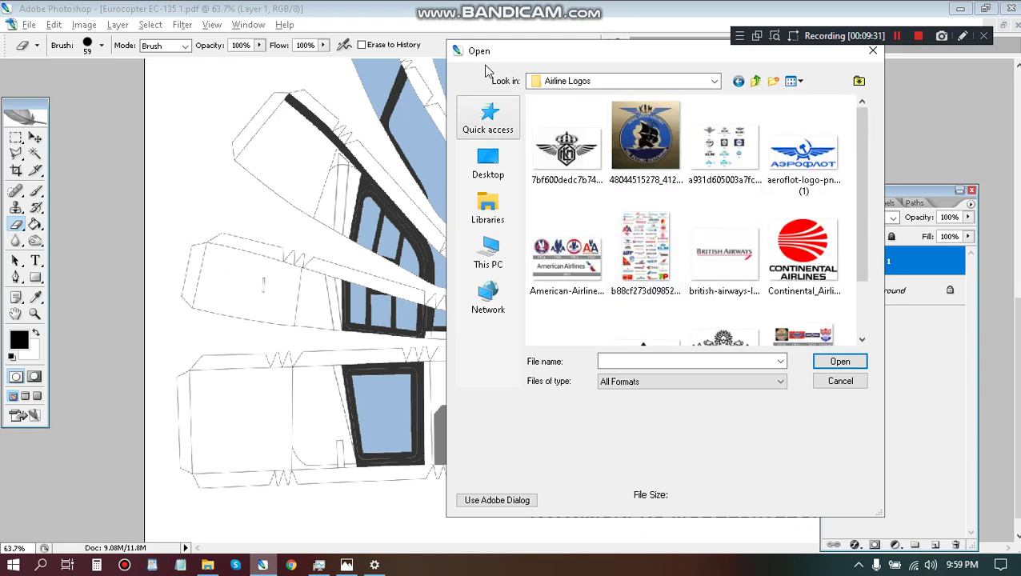
pyautogui.click(755, 81)
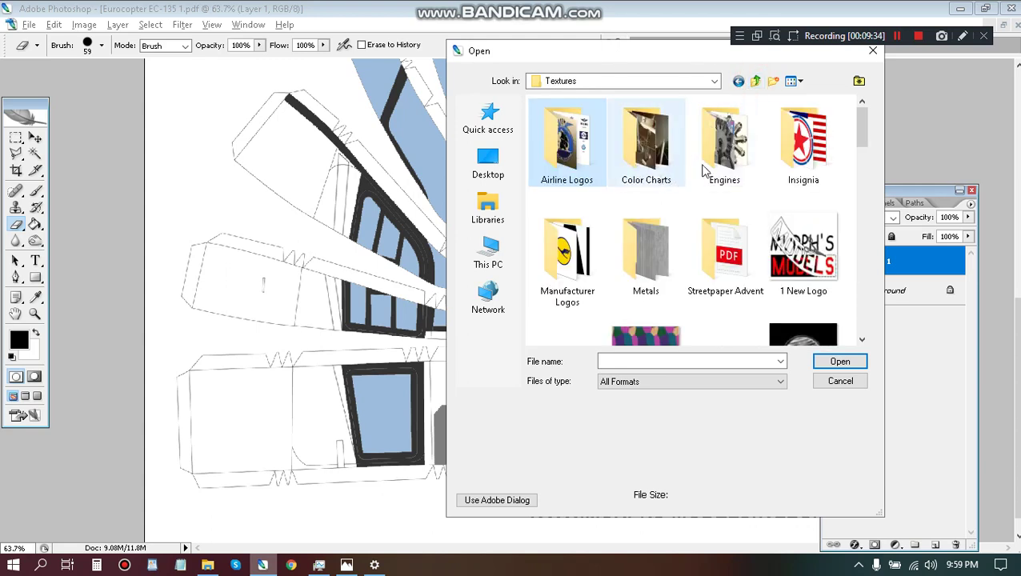
# Step: Open the US star-and-bars image from the Roundels folder under Insignia and US, checking the reference photo for the matching design
pyautogui.doubleClick(794, 163)
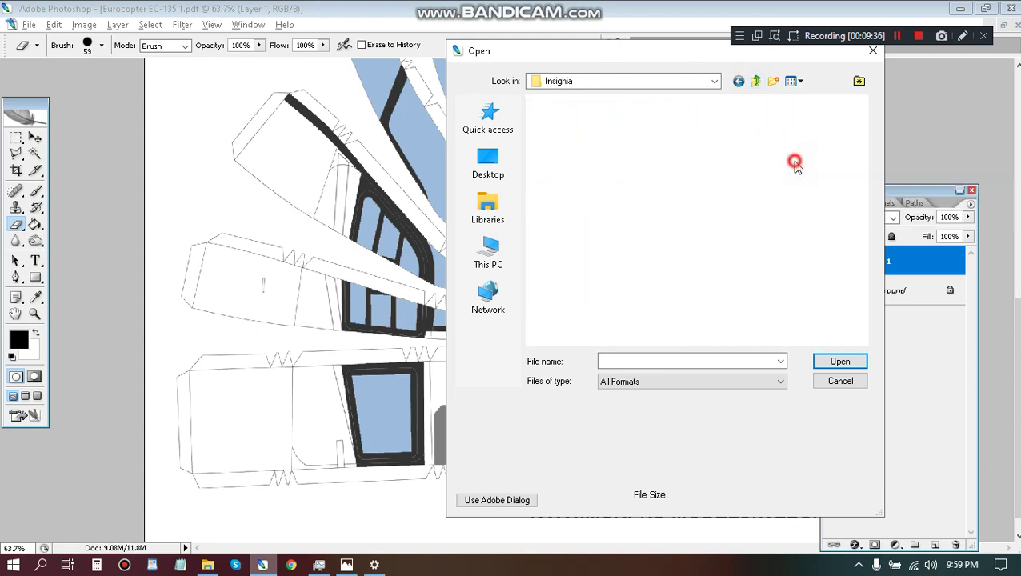
pyautogui.scroll(-2, 829, 187)
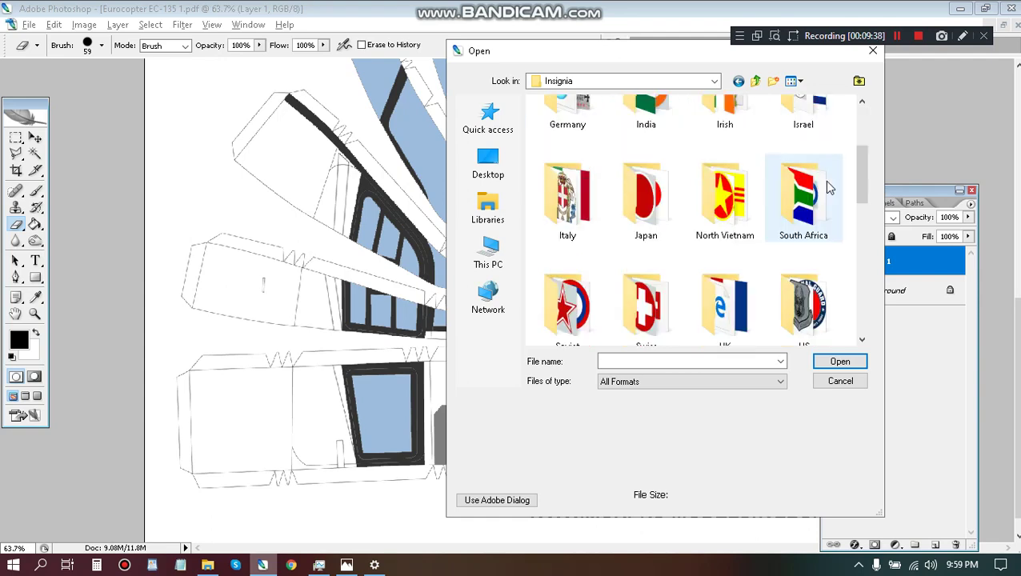
pyautogui.scroll(-2, 827, 185)
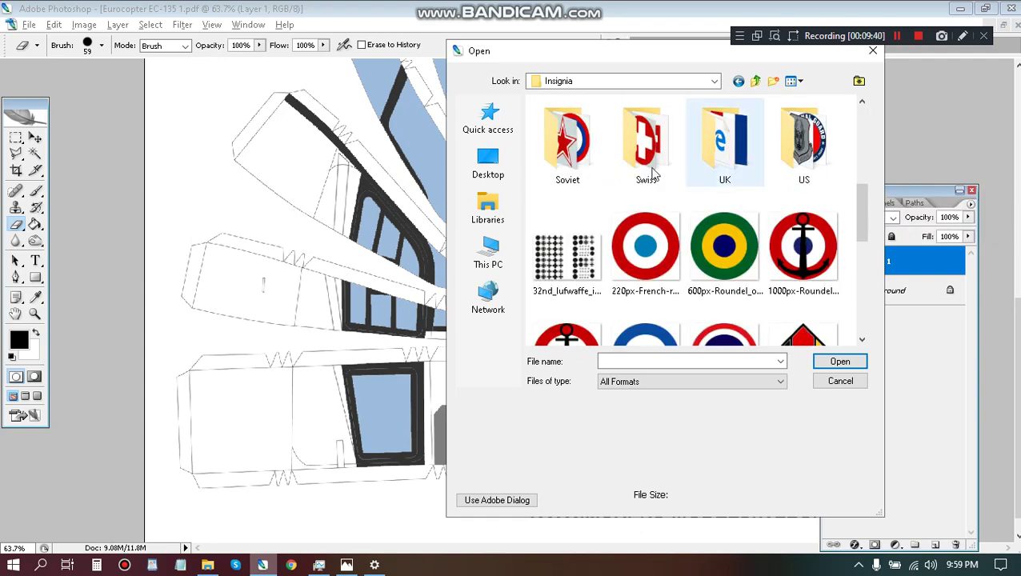
pyautogui.doubleClick(800, 136)
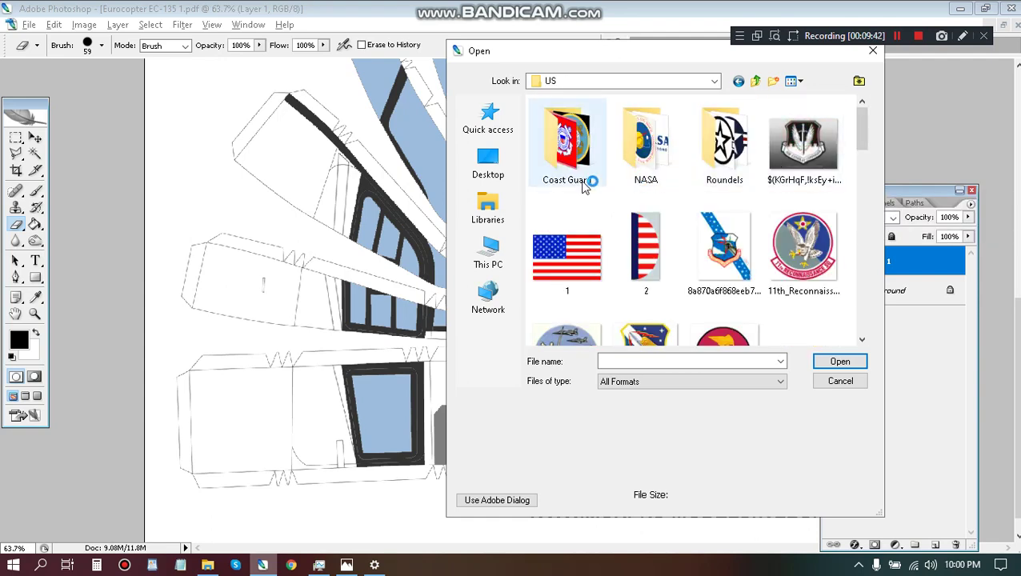
pyautogui.doubleClick(717, 188)
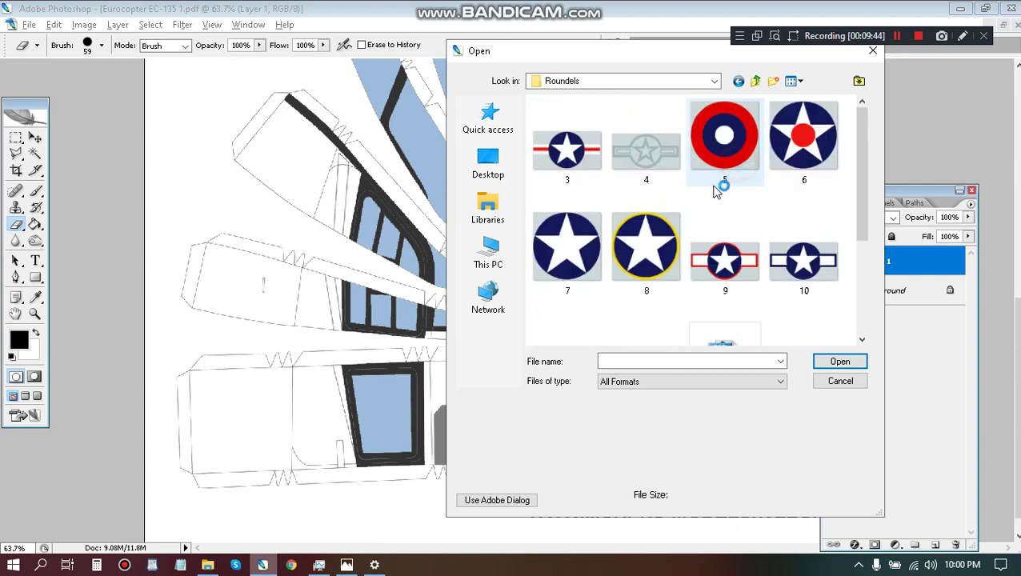
pyautogui.scroll(-2, 688, 244)
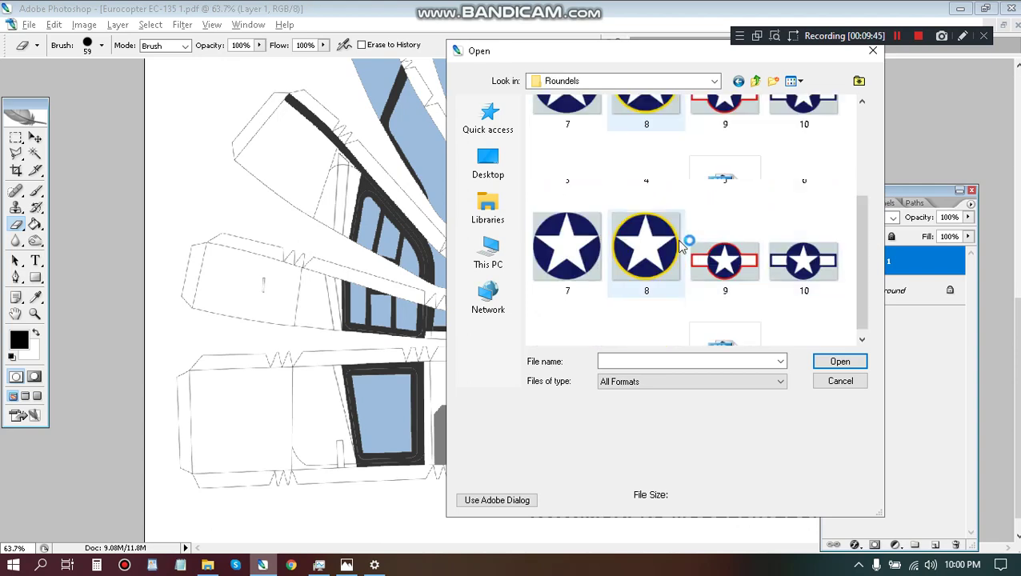
pyautogui.click(347, 563)
pyautogui.click(346, 563)
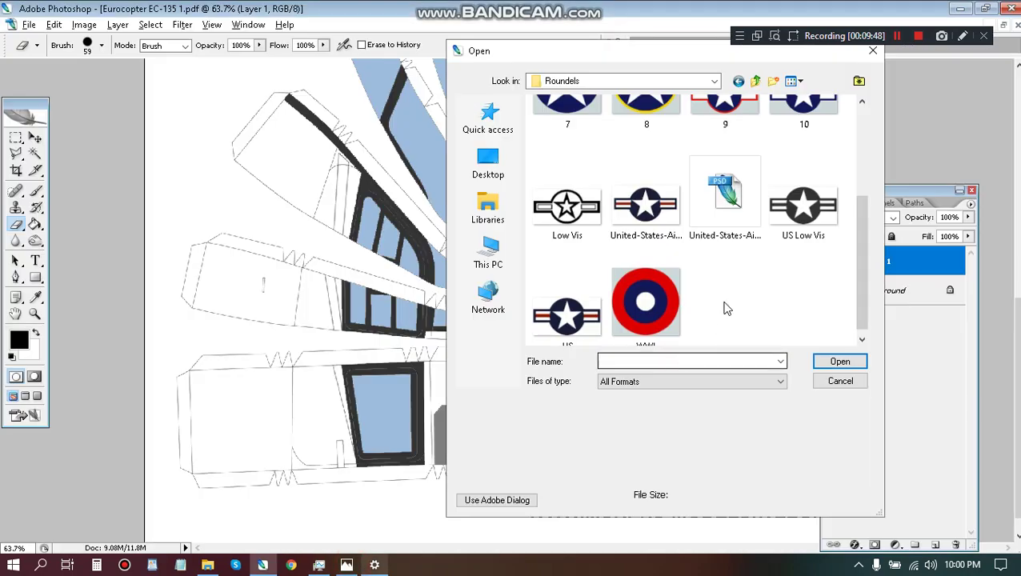
pyautogui.doubleClick(566, 312)
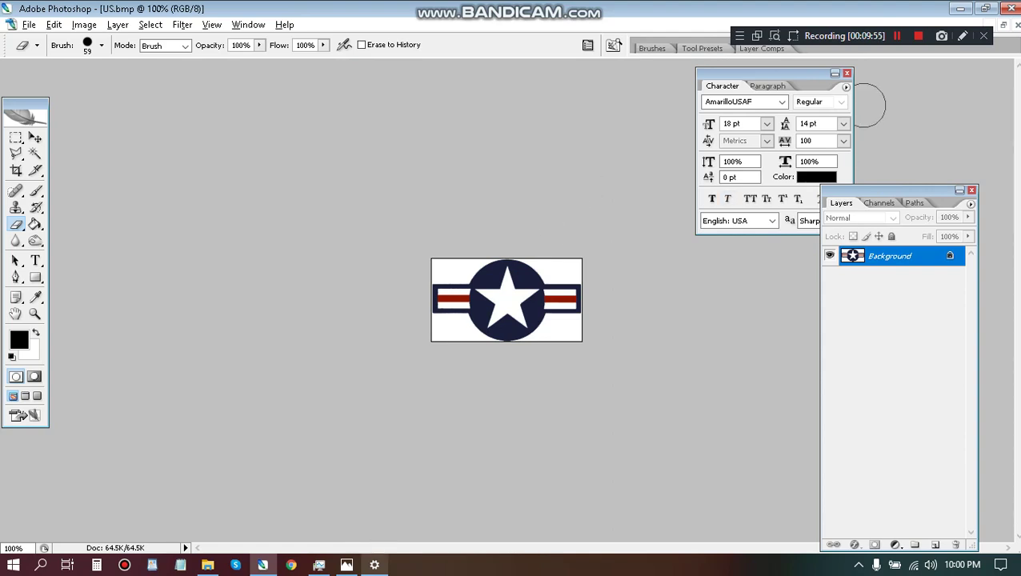
pyautogui.click(919, 37)
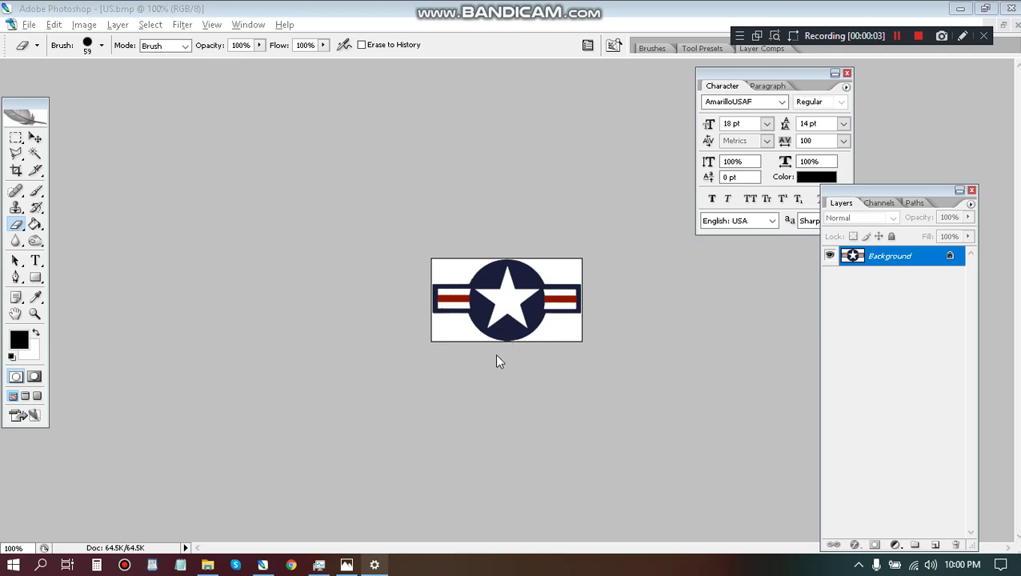
# Step: Cut the roundel out of the US image without its white corner areas, and close that image without saving changes
pyautogui.scroll(4, 496, 361)
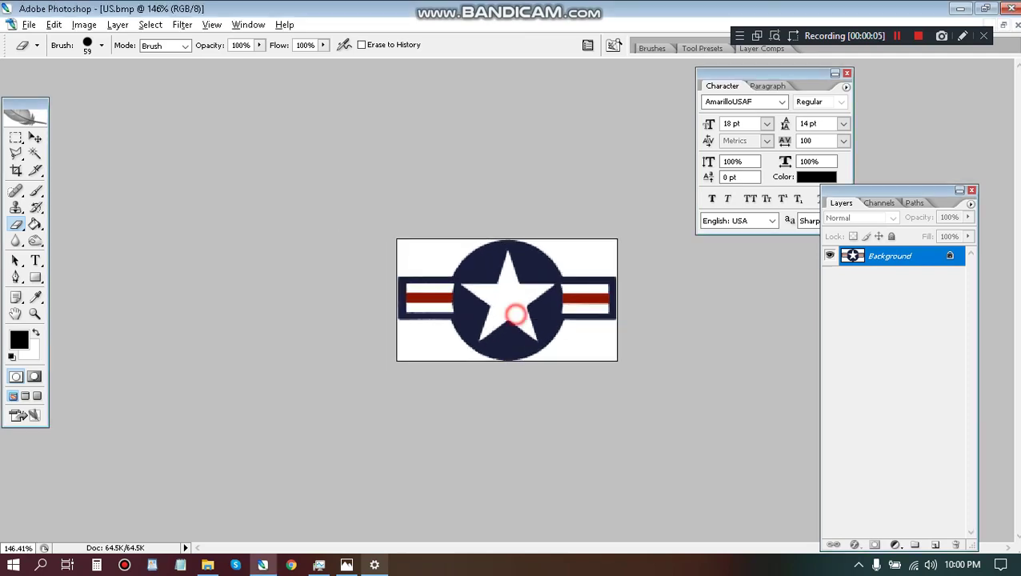
pyautogui.scroll(4, 515, 314)
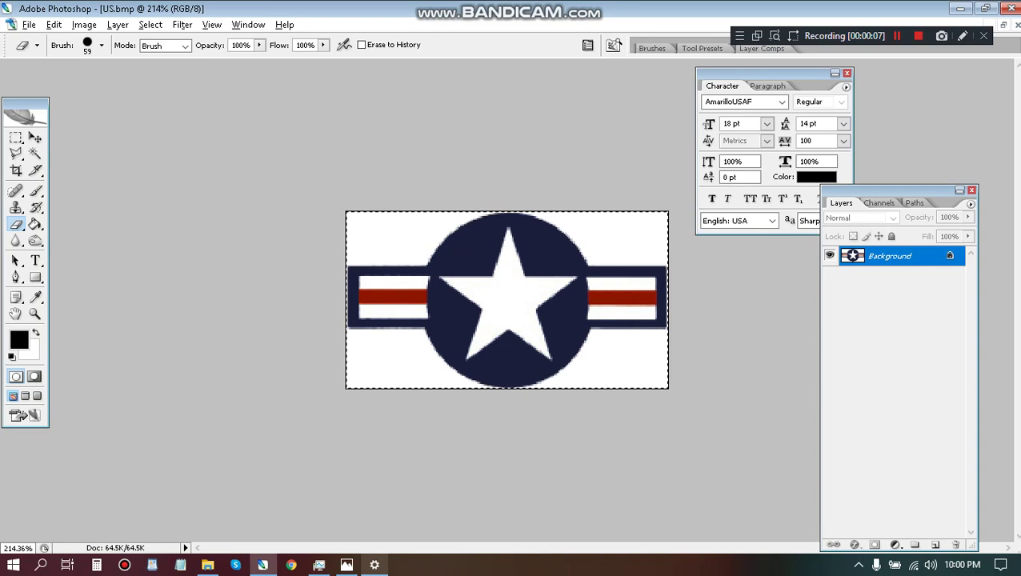
pyautogui.press('w')
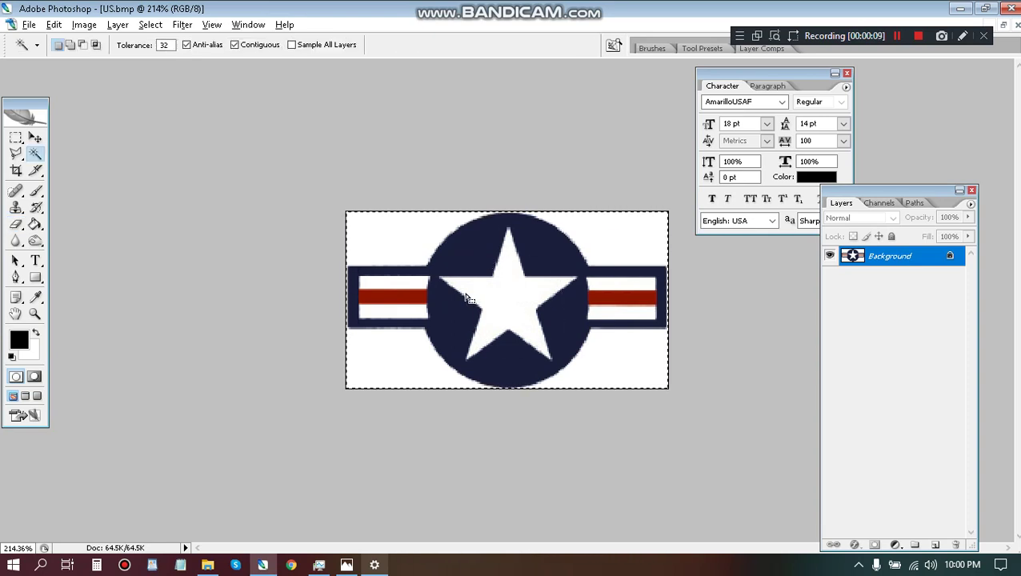
pyautogui.keyDown('alt'); pyautogui.click(393, 242); pyautogui.keyUp('alt')
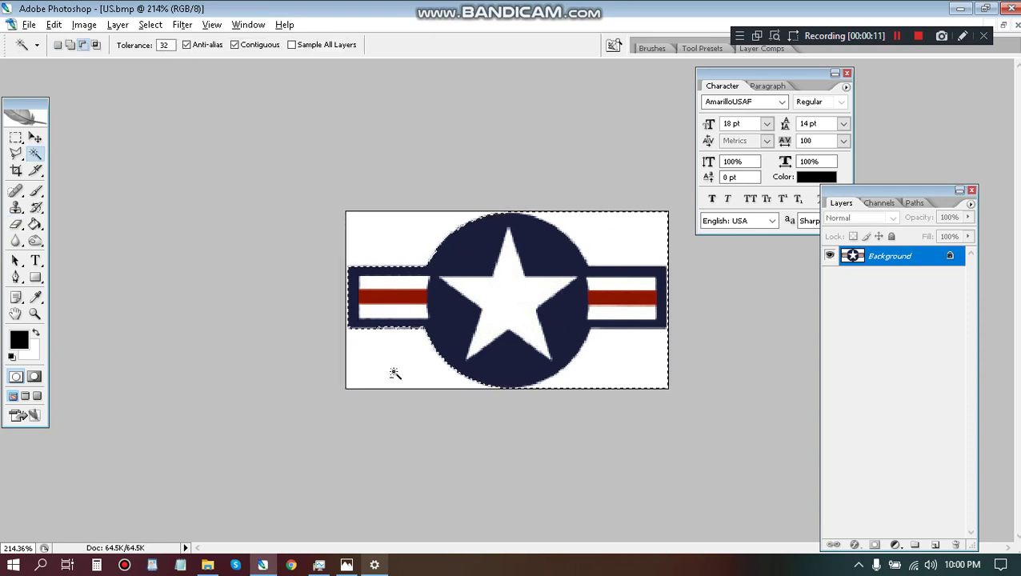
pyautogui.keyDown('alt'); pyautogui.click(631, 357); pyautogui.keyUp('alt')
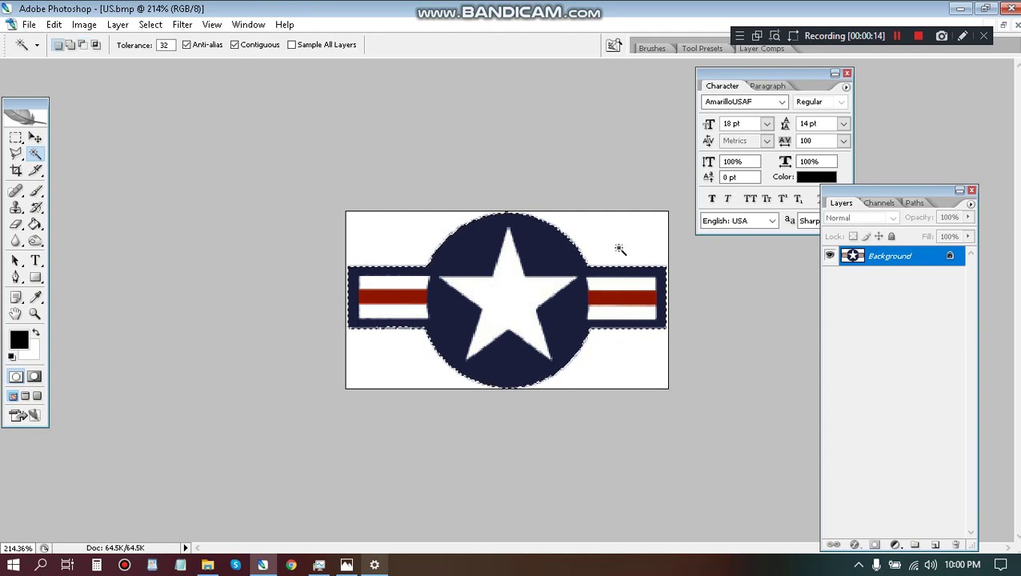
pyautogui.press('Delete')
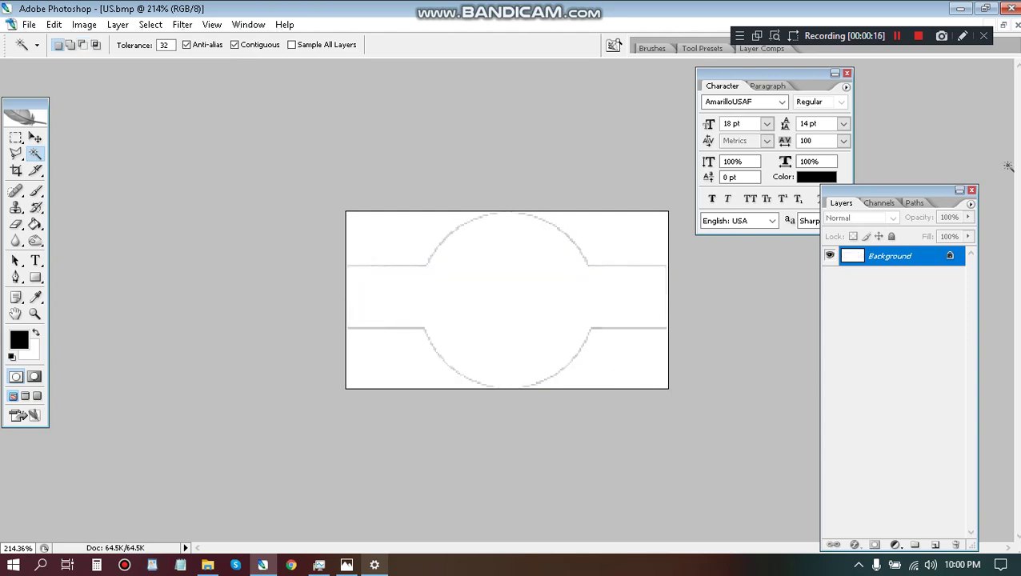
pyautogui.click(1016, 26)
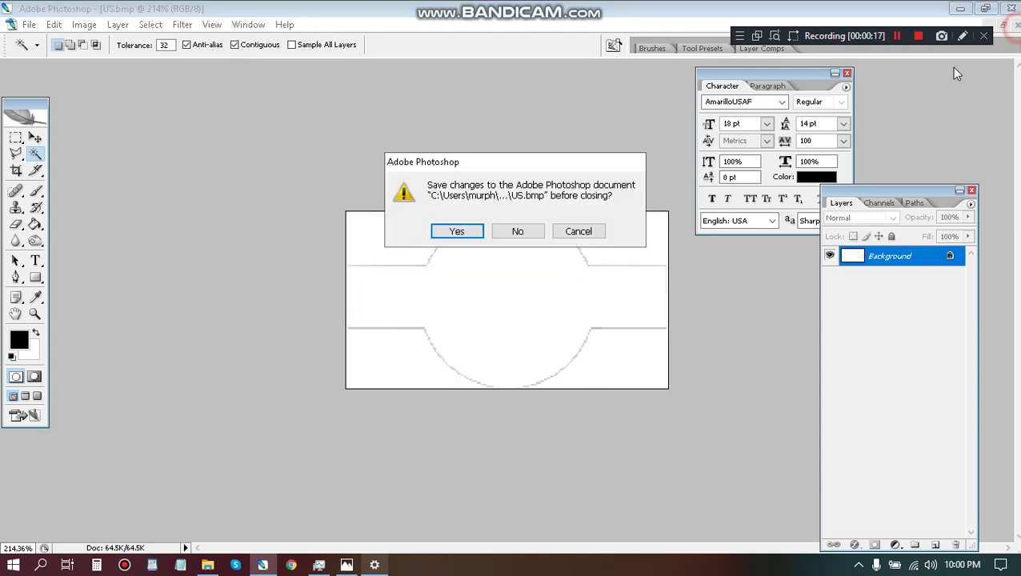
pyautogui.click(518, 231)
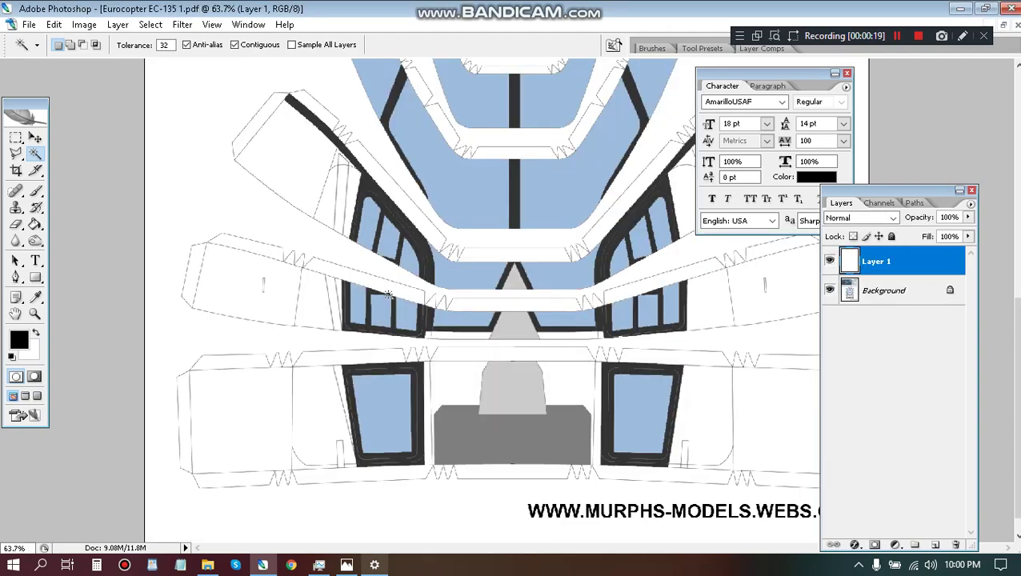
# Step: Paste the roundel onto the model sheet and place it on the bottom left side panel, beside the window
pyautogui.hotkey('ctrl', 'v')
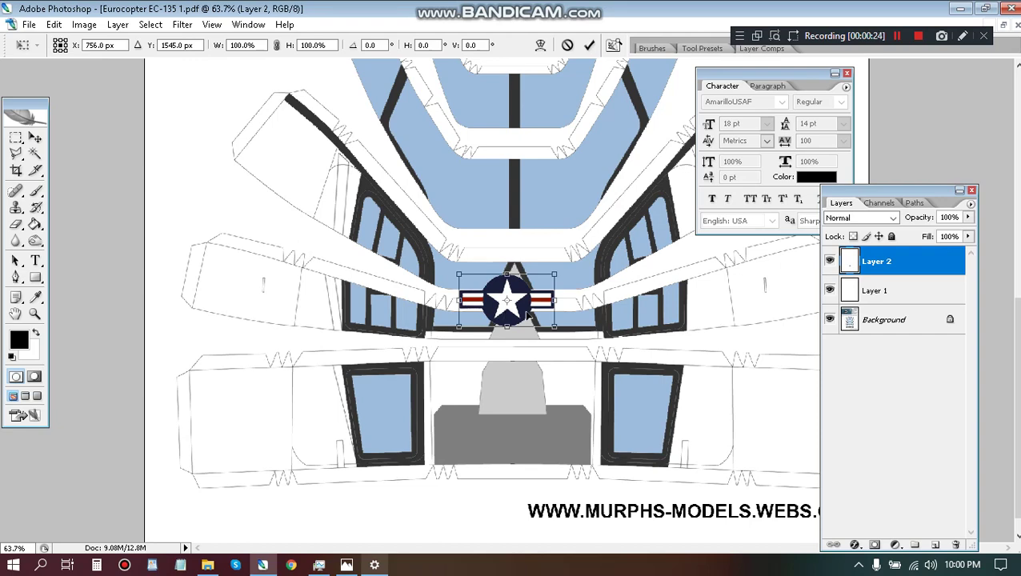
pyautogui.moveTo(527, 314); pyautogui.dragTo(335, 423)
pyautogui.scroll(3, 272, 469)
pyautogui.scroll(10, 272, 469)
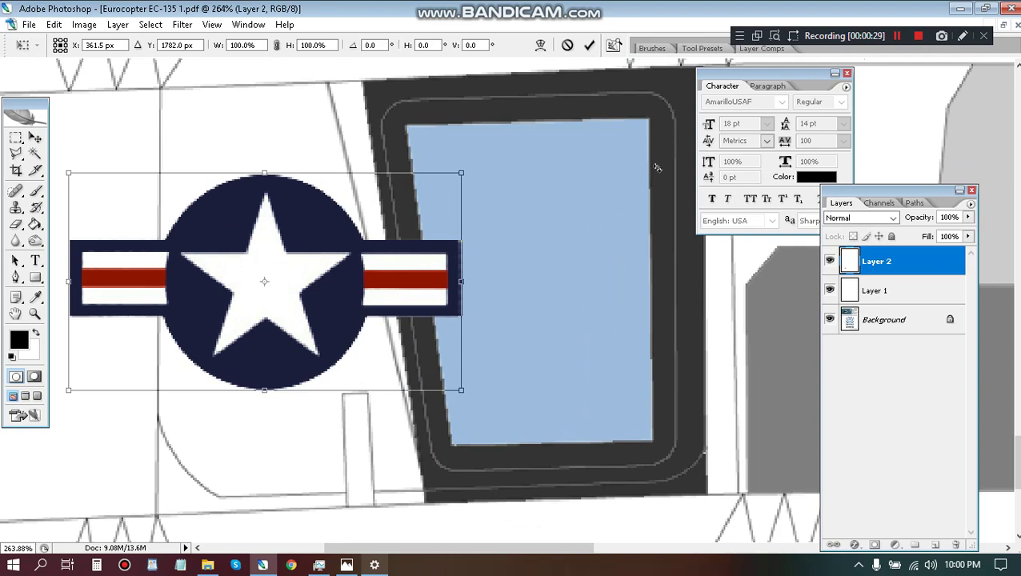
# Step: Rotate the roundel to 90.3° and scale it to 85%, checking its size against the Navy helicopter reference photo
pyautogui.moveTo(656, 167); pyautogui.dragTo(328, 537)
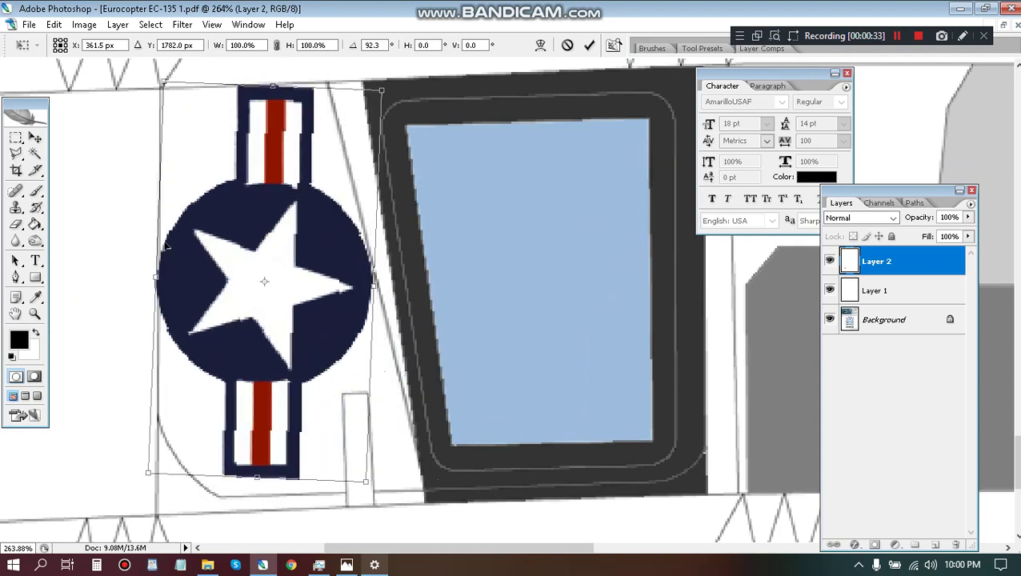
pyautogui.scroll(-2, 299, 271)
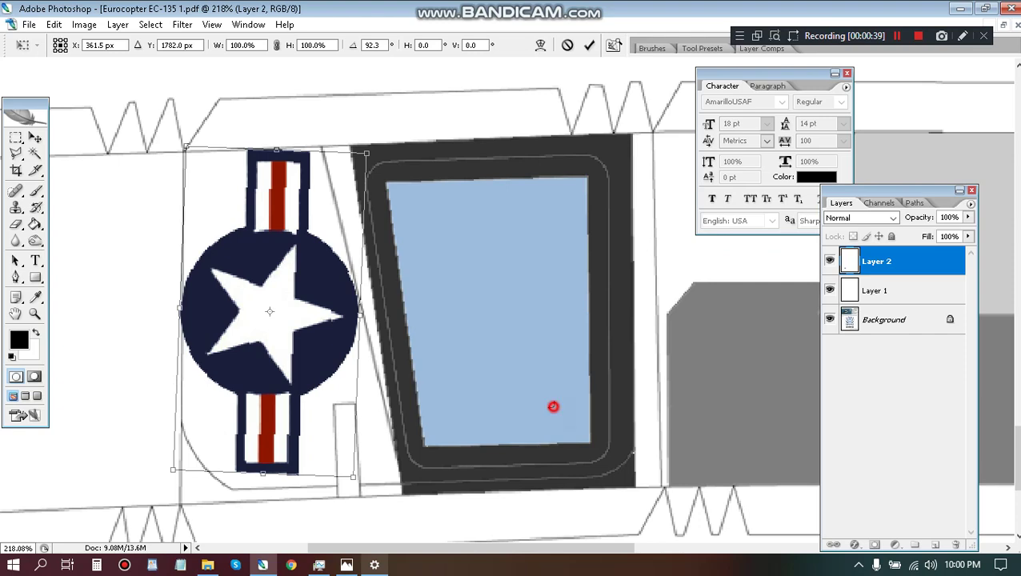
pyautogui.moveTo(553, 406); pyautogui.dragTo(560, 397)
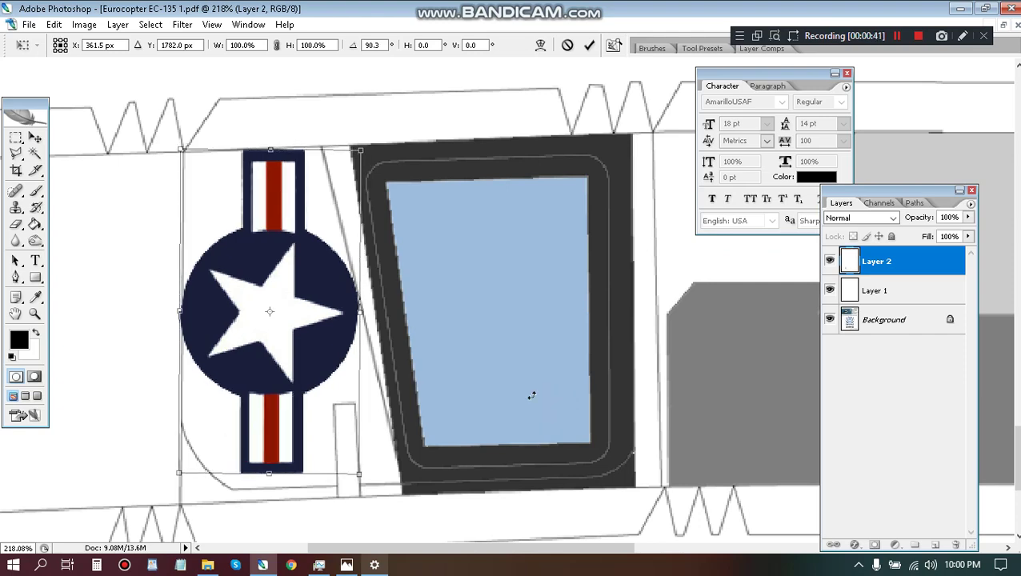
pyautogui.click(346, 565)
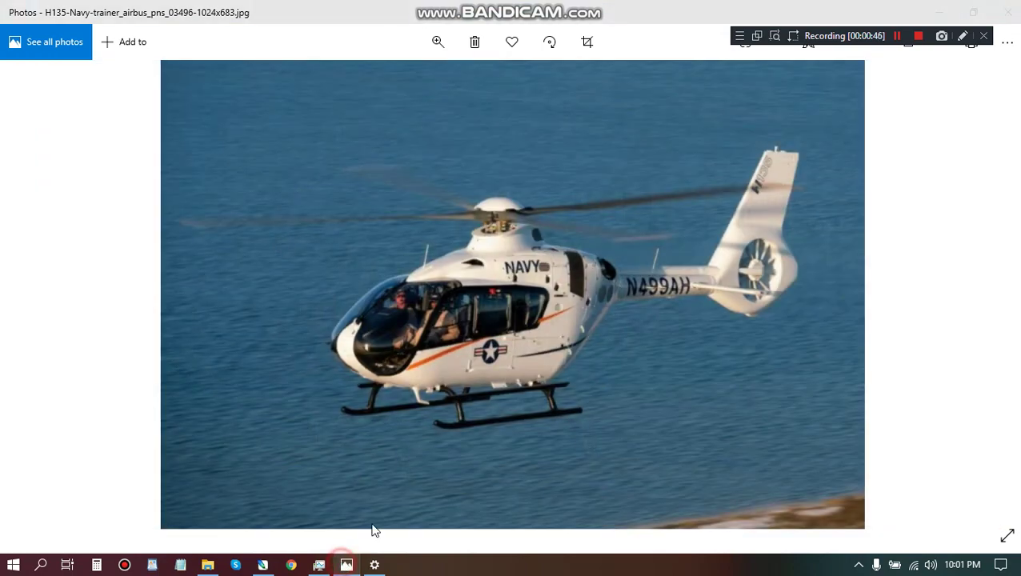
pyautogui.click(265, 564)
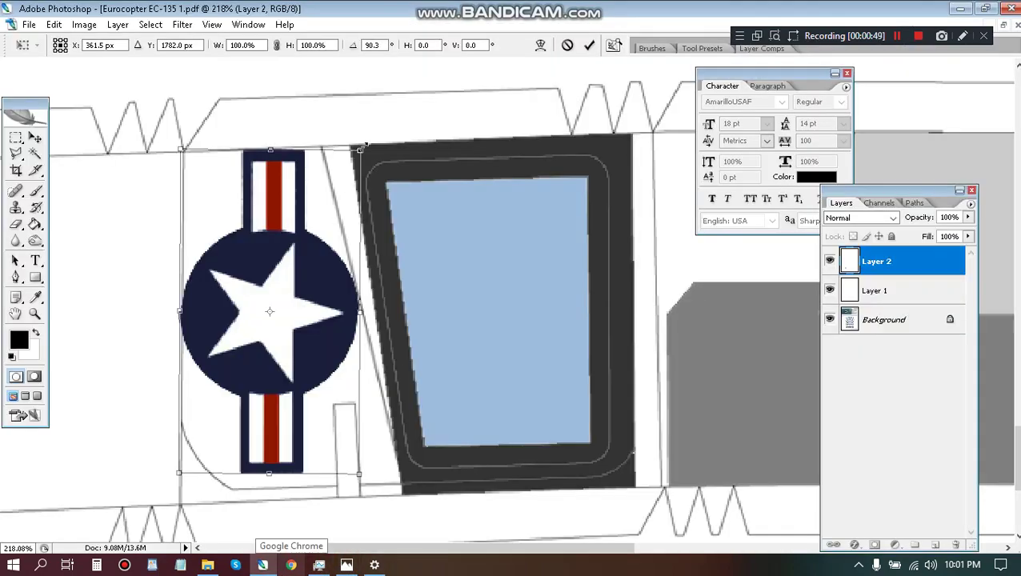
pyautogui.moveTo(361, 148); pyautogui.dragTo(346, 170)
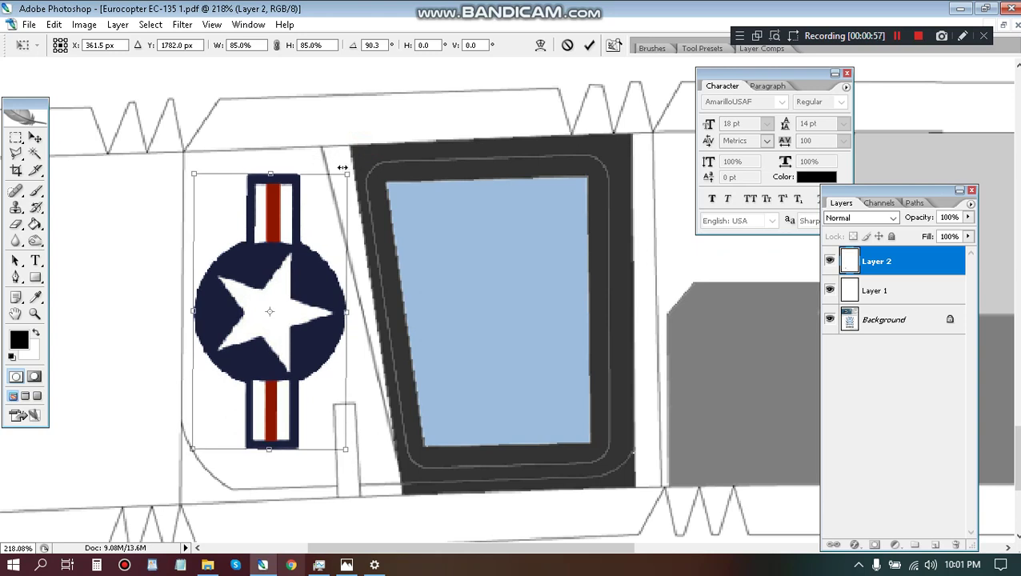
pyautogui.press('Return')
# Step: Nudge the roundel slightly down and left within its panel and merge it into the layer with the fuselage lines
pyautogui.press('w')
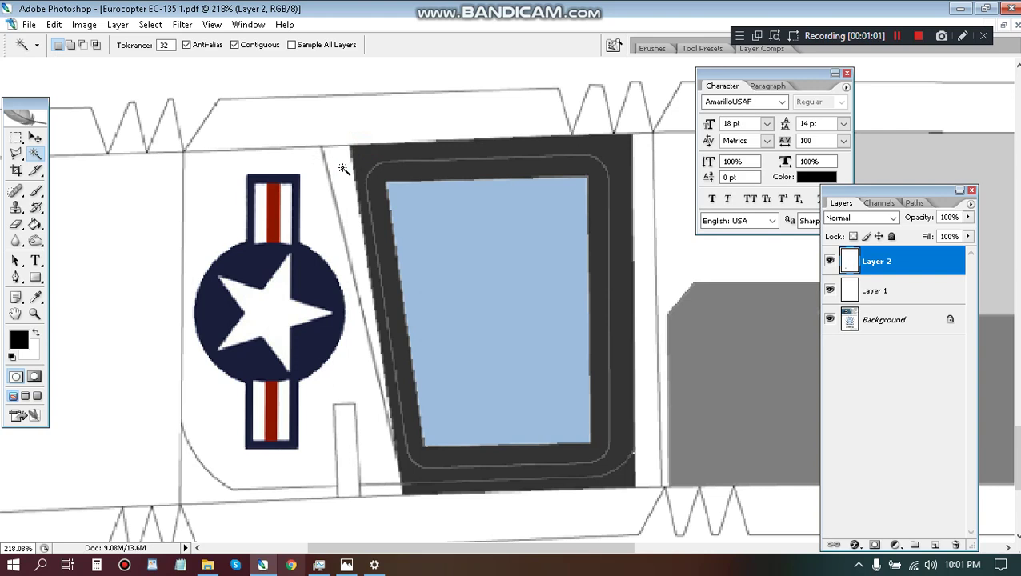
pyautogui.press('v')
pyautogui.press('Down')
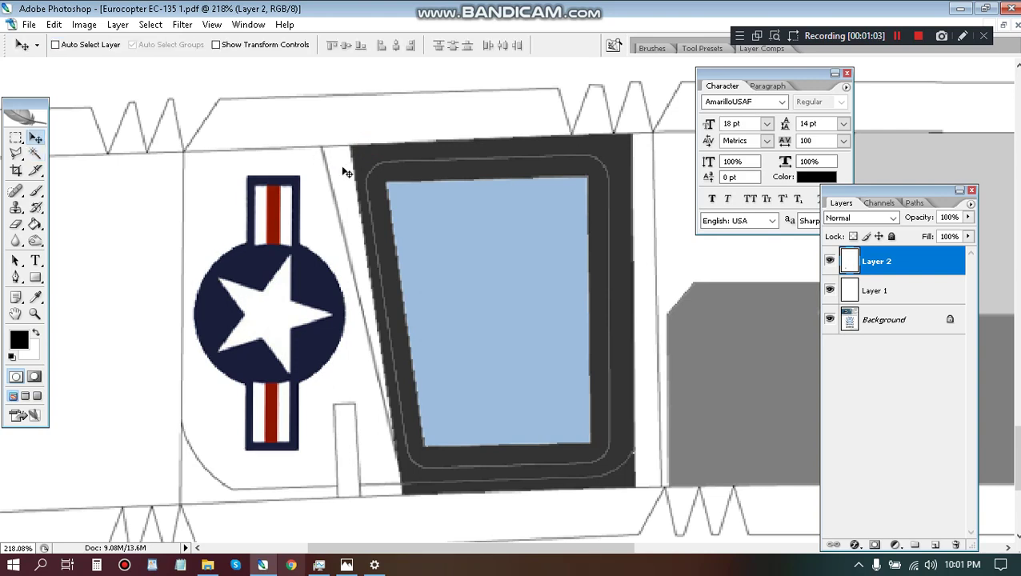
pyautogui.press('Left')
pyautogui.press('Down')
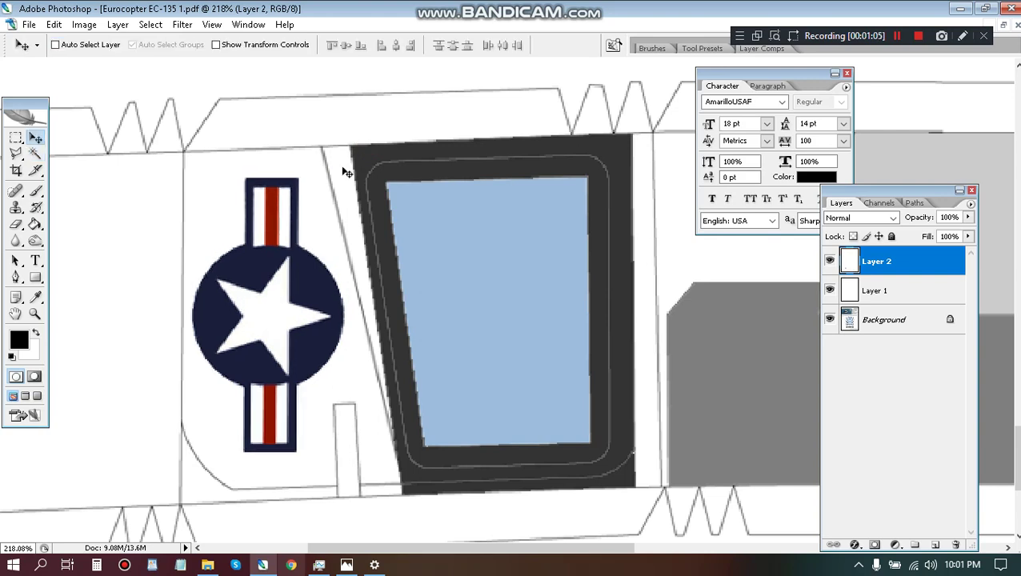
pyautogui.press('Up')
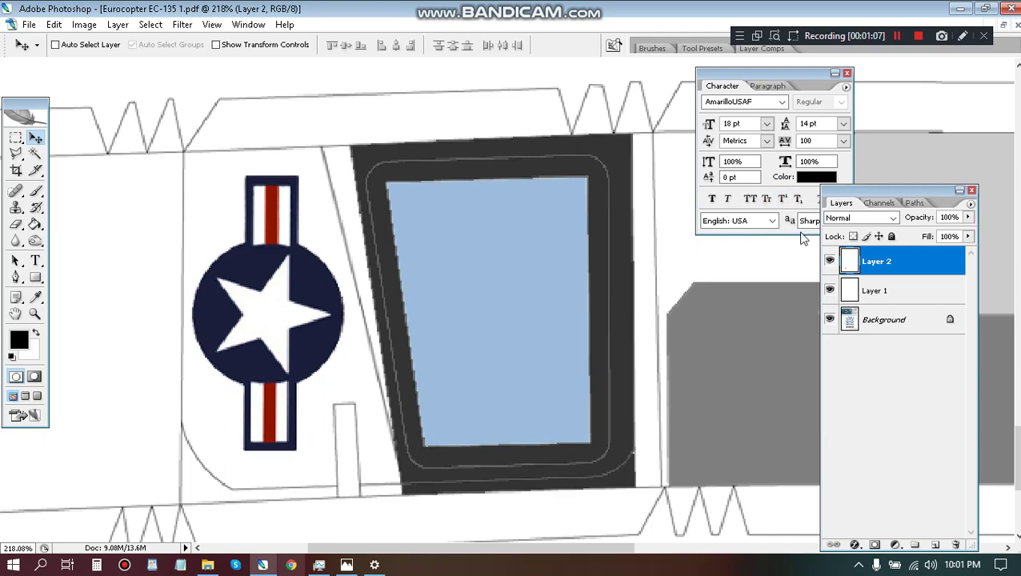
pyautogui.hotkey('ctrl', 'e')
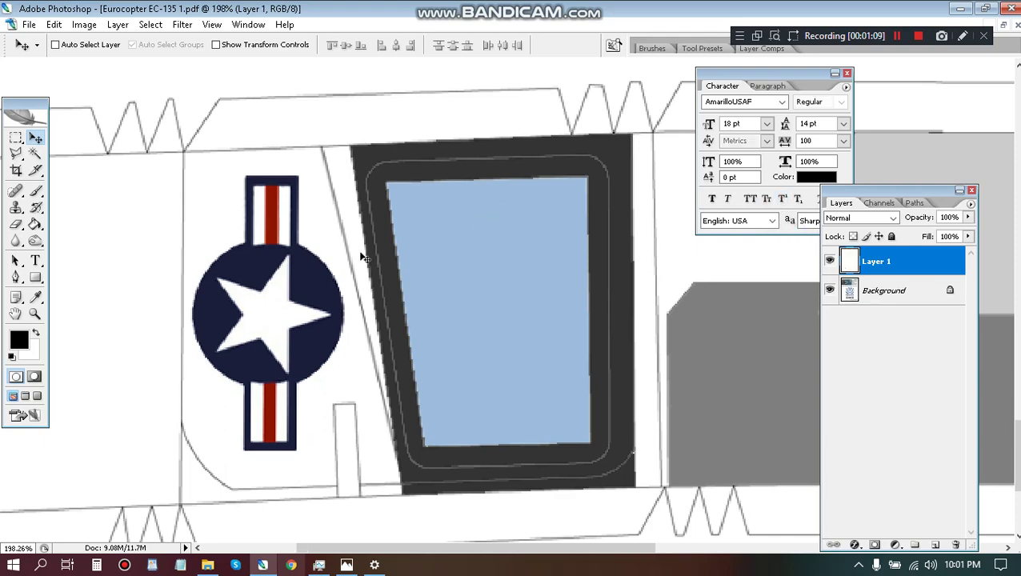
# Step: Duplicate the layer with the roundel and fuselage lines, placing the copy over the bottom right window
pyautogui.scroll(-3, 365, 257)
pyautogui.scroll(-3, 364, 258)
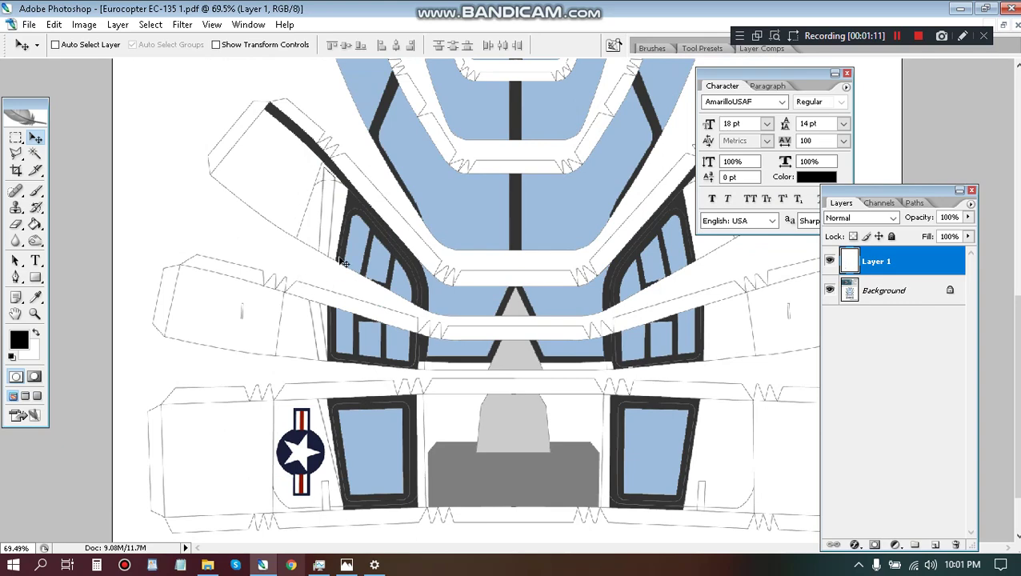
pyautogui.scroll(3, 449, 449)
pyautogui.scroll(-4, 436, 416)
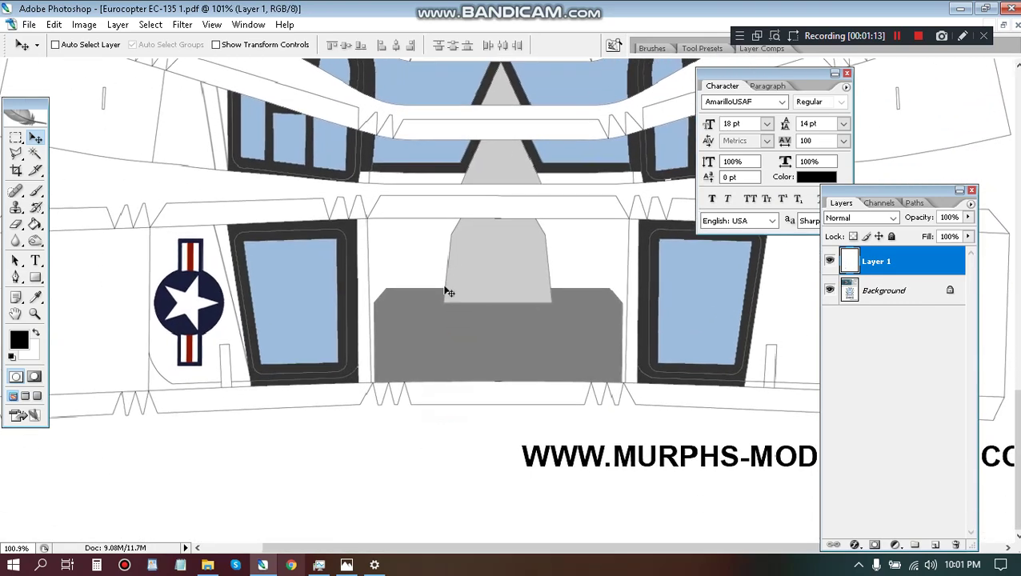
pyautogui.moveTo(208, 292); pyautogui.dragTo(318, 298)
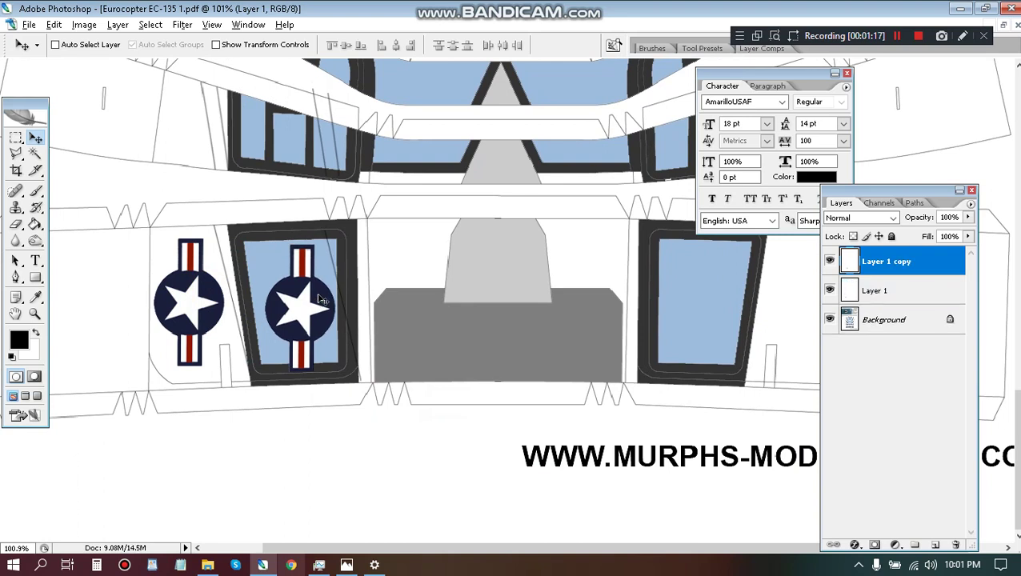
pyautogui.hotkey('ctrl', 'z')
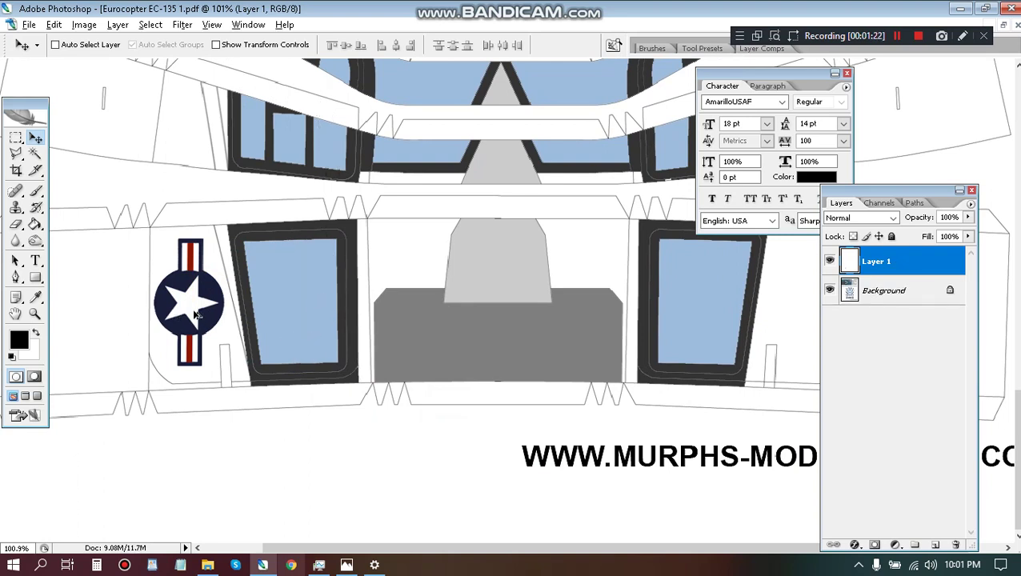
pyautogui.moveTo(196, 314); pyautogui.dragTo(497, 315)
pyautogui.press('space')
pyautogui.moveTo(564, 309); pyautogui.dragTo(609, 312)
# Step: Flip the copied layer horizontally and move its roundel and lines onto the matching right side panels
pyautogui.click(76, 24)
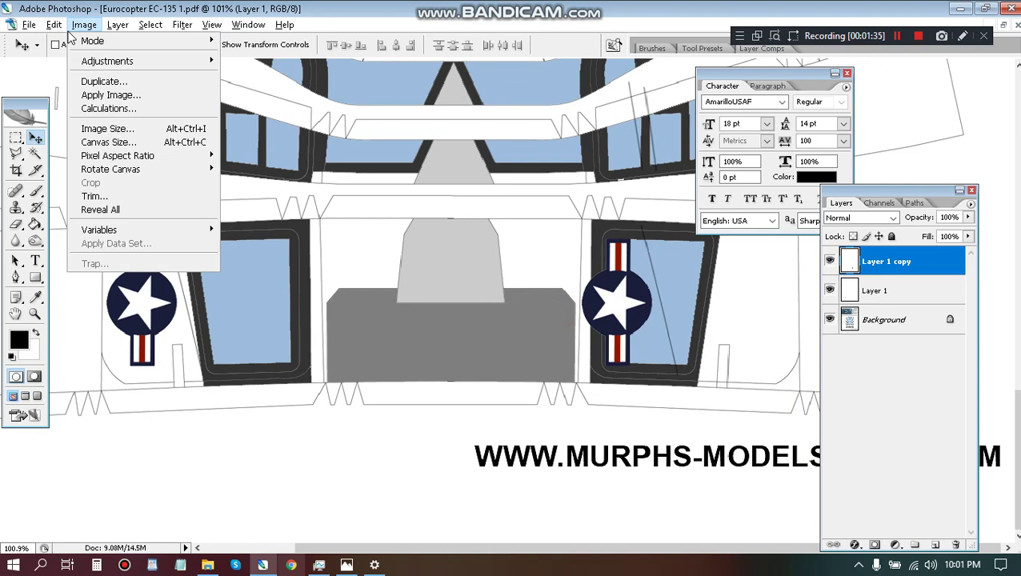
pyautogui.moveTo(53, 29)
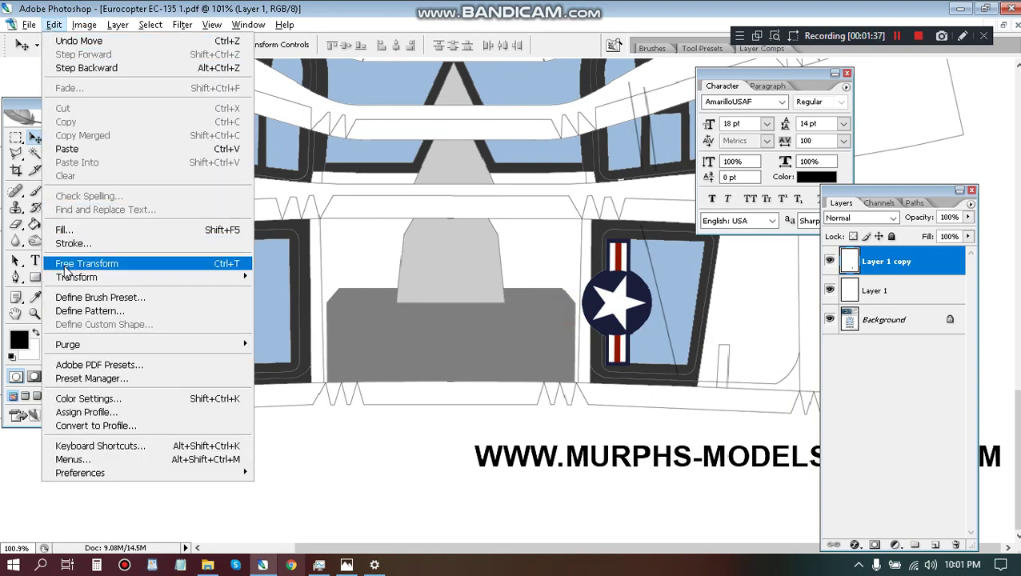
pyautogui.moveTo(76, 277)
pyautogui.click(304, 438)
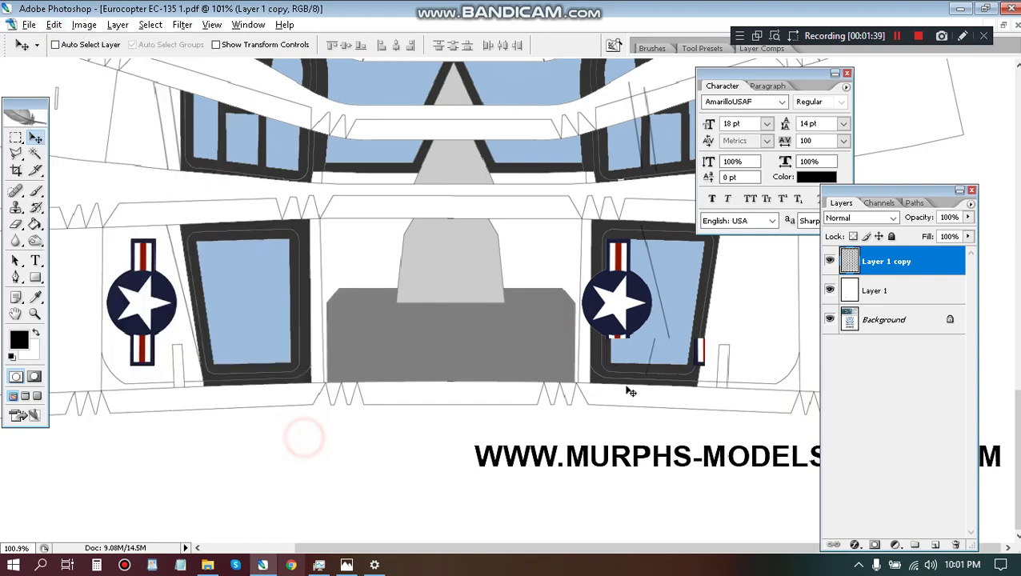
pyautogui.moveTo(631, 391)
pyautogui.mouseDown()
pyautogui.moveTo(714, 340)
pyautogui.moveTo(762, 332)
pyautogui.moveTo(680, 360)
pyautogui.moveTo(581, 416)
pyautogui.mouseUp()
# Step: Nudge the mirrored copy to the right to align its fuselage line beside the middle right window frame
pyautogui.scroll(2, 686, 328)
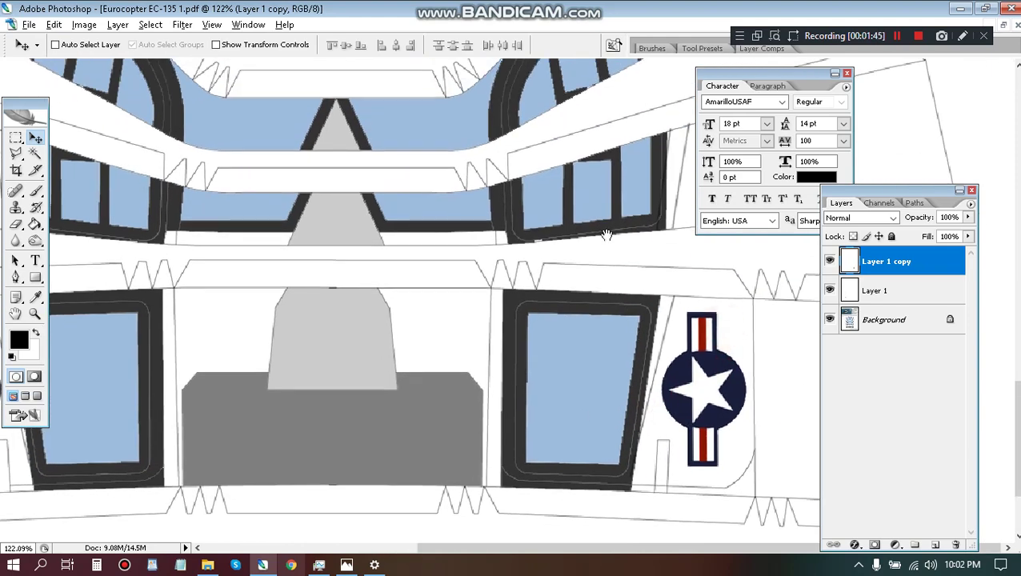
pyautogui.moveTo(606, 235); pyautogui.dragTo(599, 299)
pyautogui.scroll(3, 679, 198)
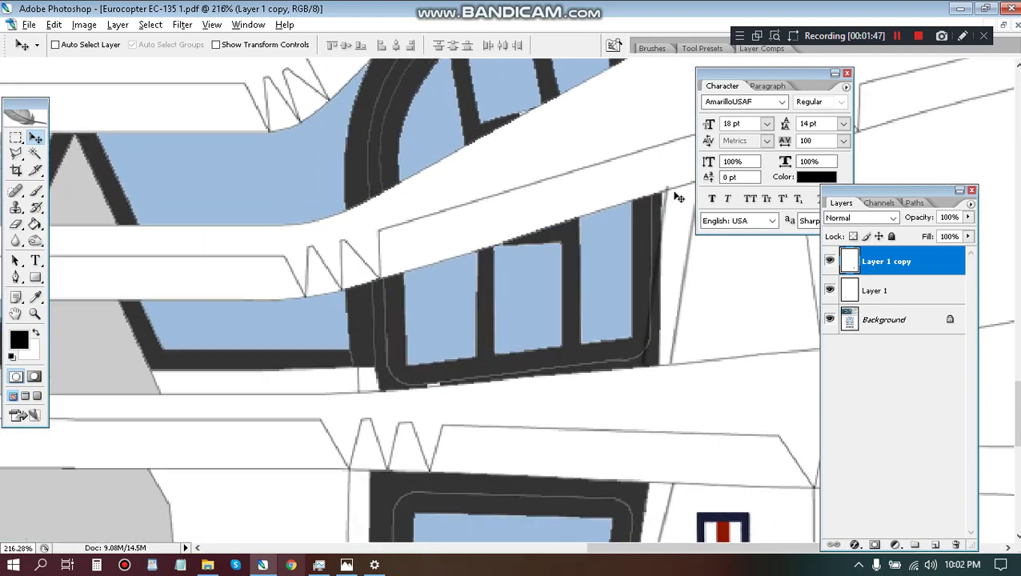
pyautogui.press('Right')
pyautogui.press('Right')
pyautogui.press('Right')
pyautogui.press('Right')
pyautogui.press('Right')
pyautogui.press('Right')
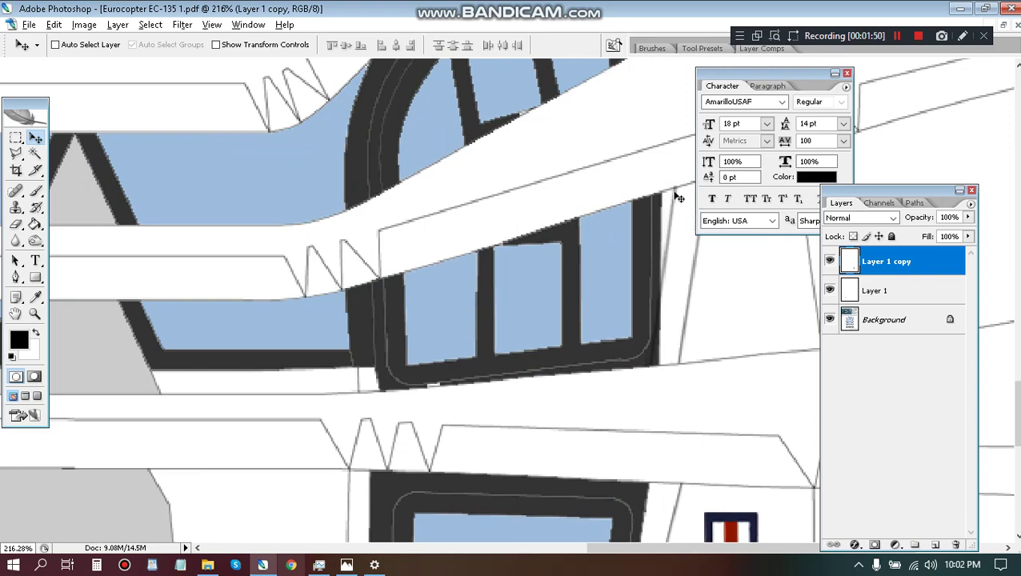
pyautogui.press('Right')
pyautogui.press('Right')
pyautogui.press('Right')
pyautogui.press('Right')
# Step: Nudge the mirrored copy back to the left to align its line with the bottom right window frame's lower corner
pyautogui.scroll(-3, 679, 198)
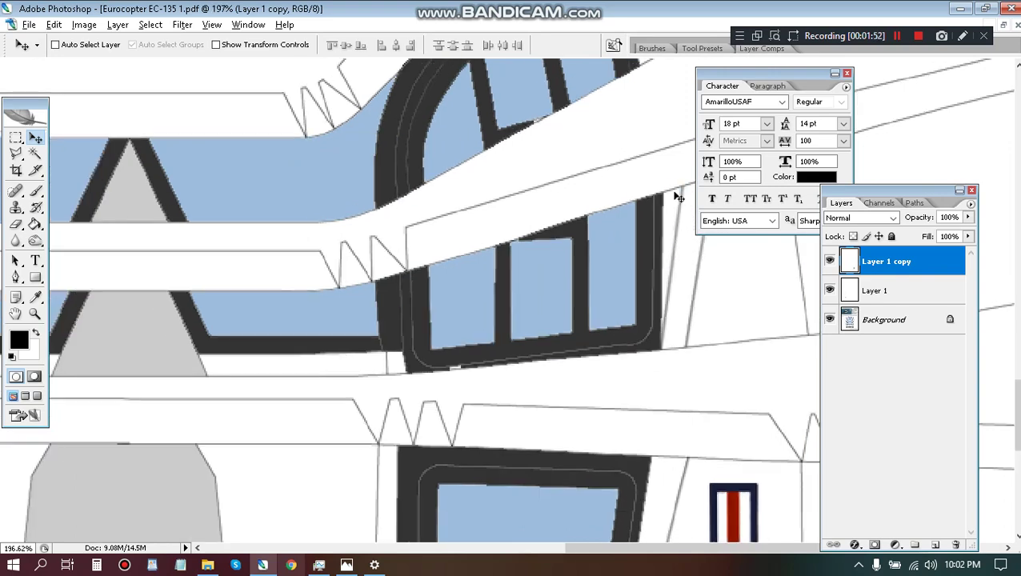
pyautogui.scroll(-1, 678, 198)
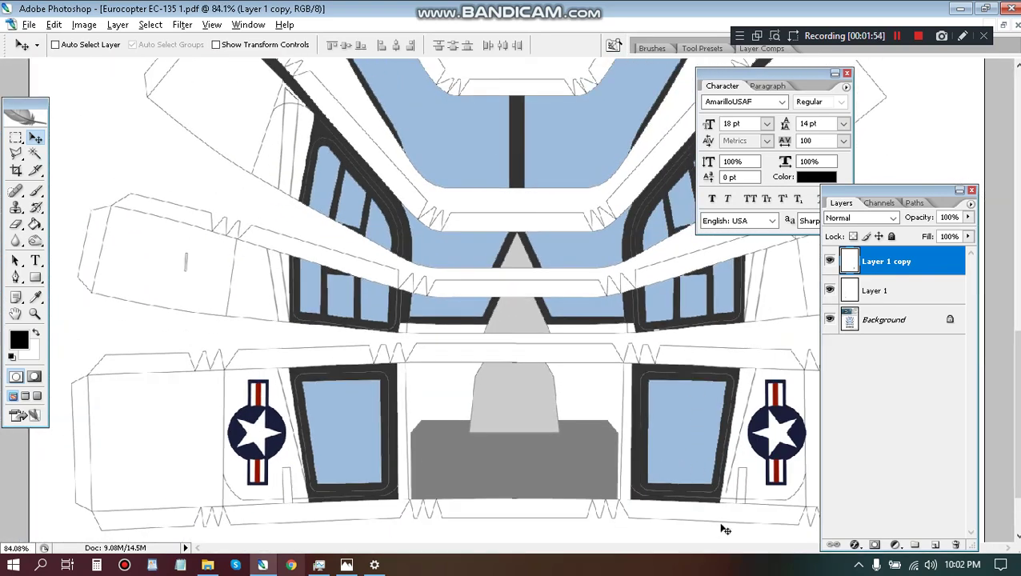
pyautogui.scroll(1, 724, 519)
pyautogui.scroll(5, 730, 511)
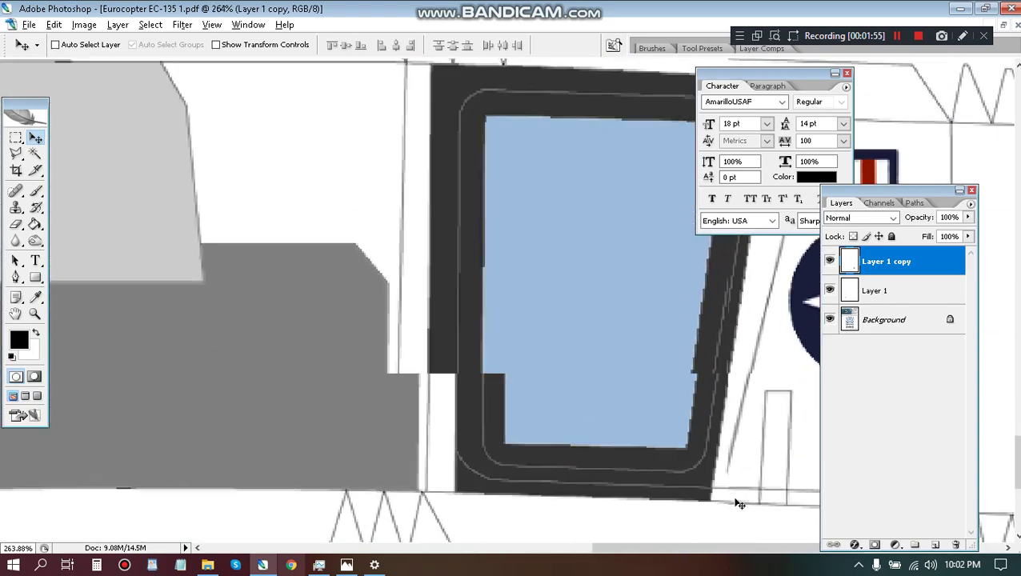
pyautogui.press('Left')
pyautogui.press('Left')
pyautogui.press('Left')
pyautogui.press('Left')
pyautogui.press('Left')
pyautogui.press('Left')
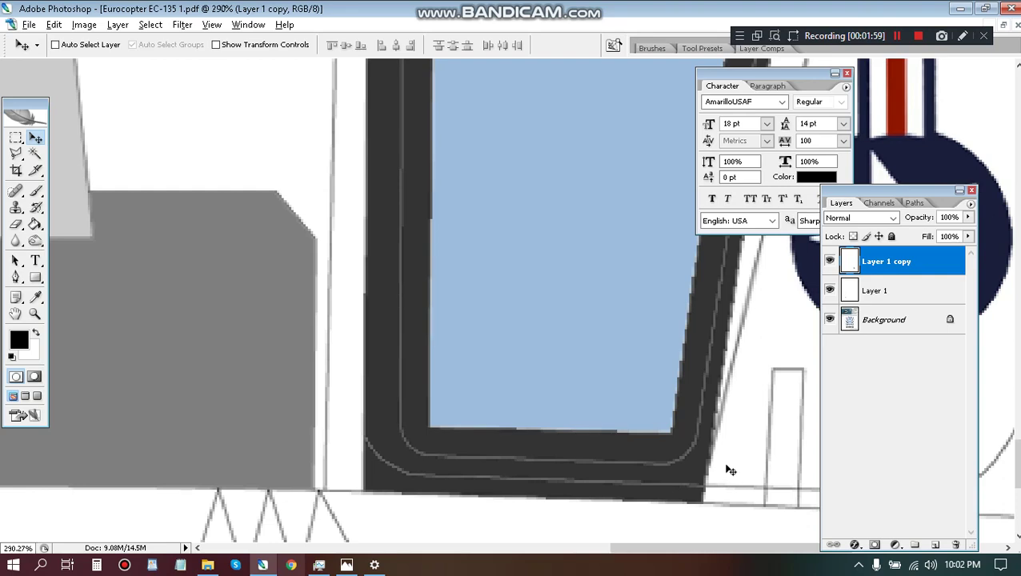
# Step: Merge the mirrored roundel and fuselage line copy down into Layer 1
pyautogui.scroll(-5, 724, 472)
pyautogui.scroll(-2, 565, 431)
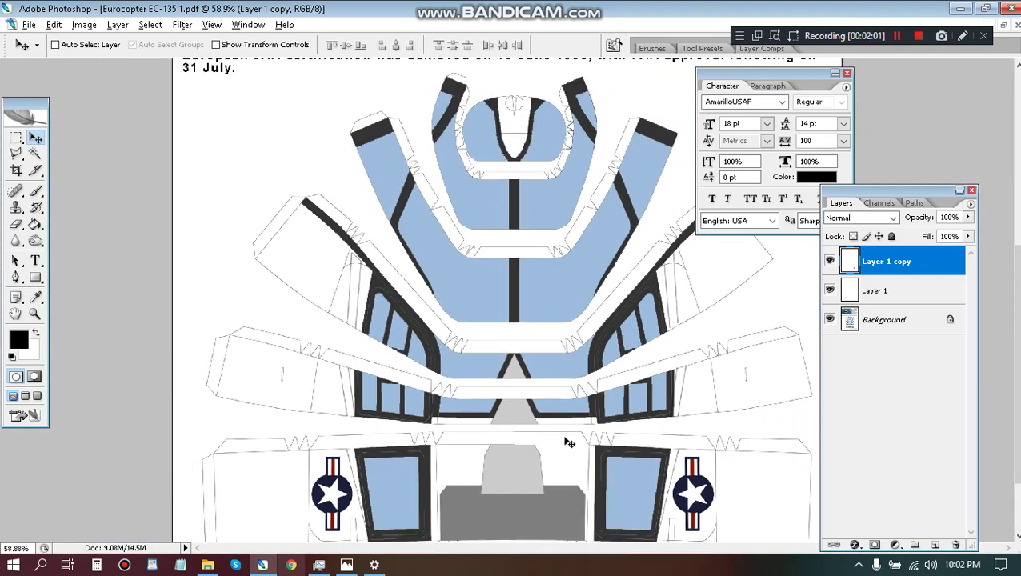
pyautogui.moveTo(565, 474); pyautogui.dragTo(560, 365)
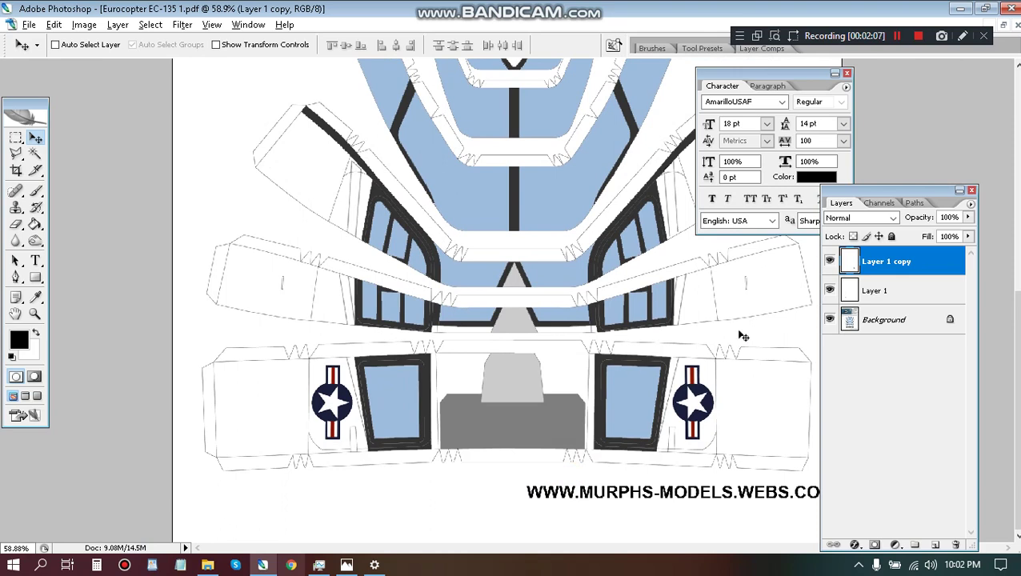
pyautogui.hotkey('ctrl', 'e')
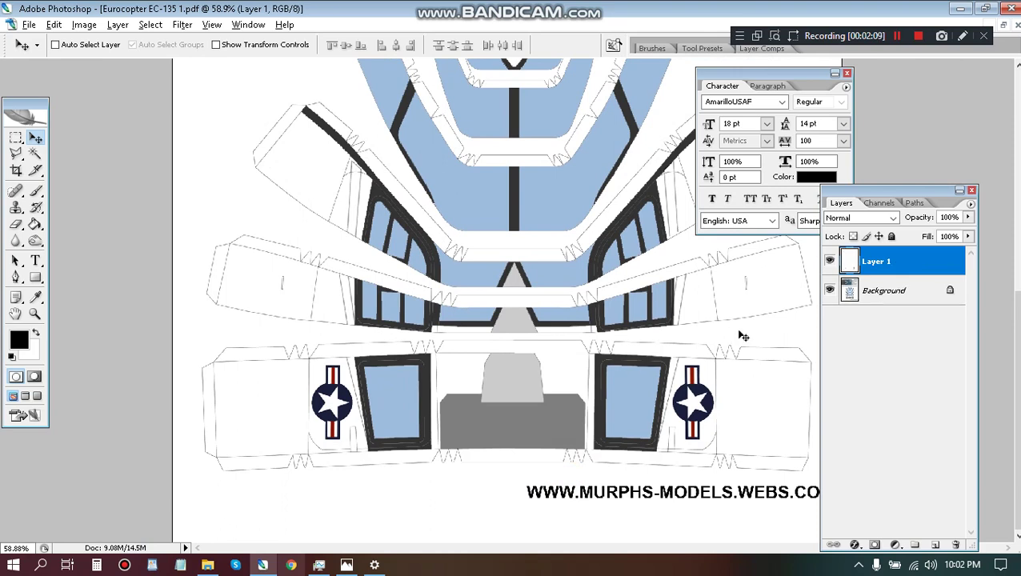
pyautogui.scroll(-3, 742, 336)
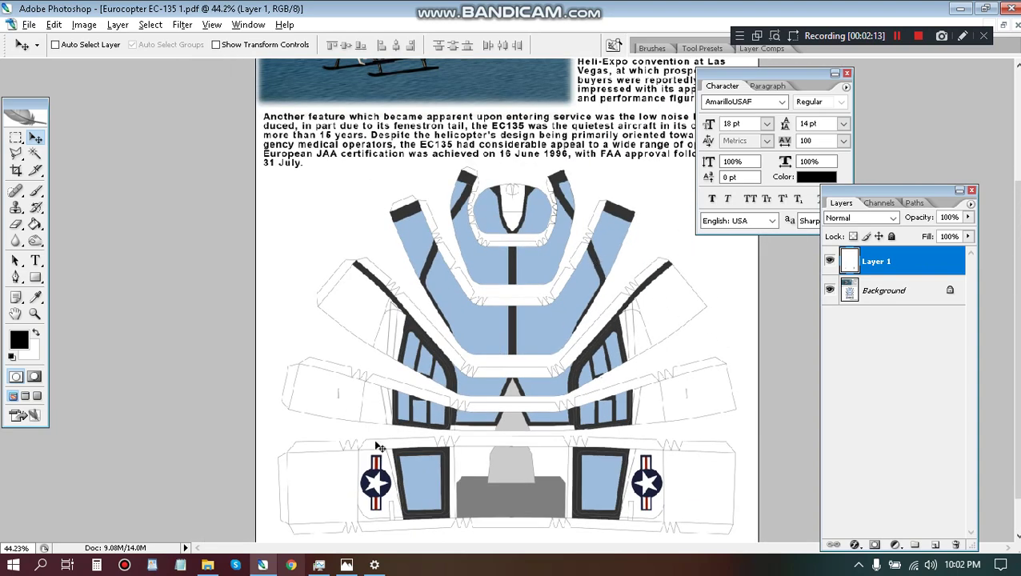
# Step: Switch to Photos and examine the fuselage stripes and markings up close on both sides of the Navy H135 trainer
pyautogui.click(347, 565)
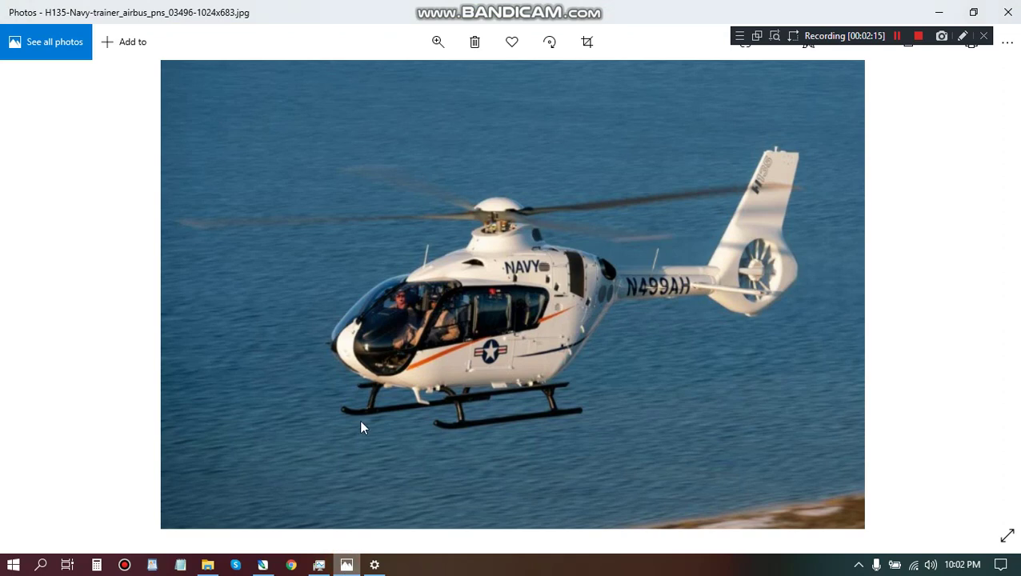
pyautogui.scroll(2, 427, 373)
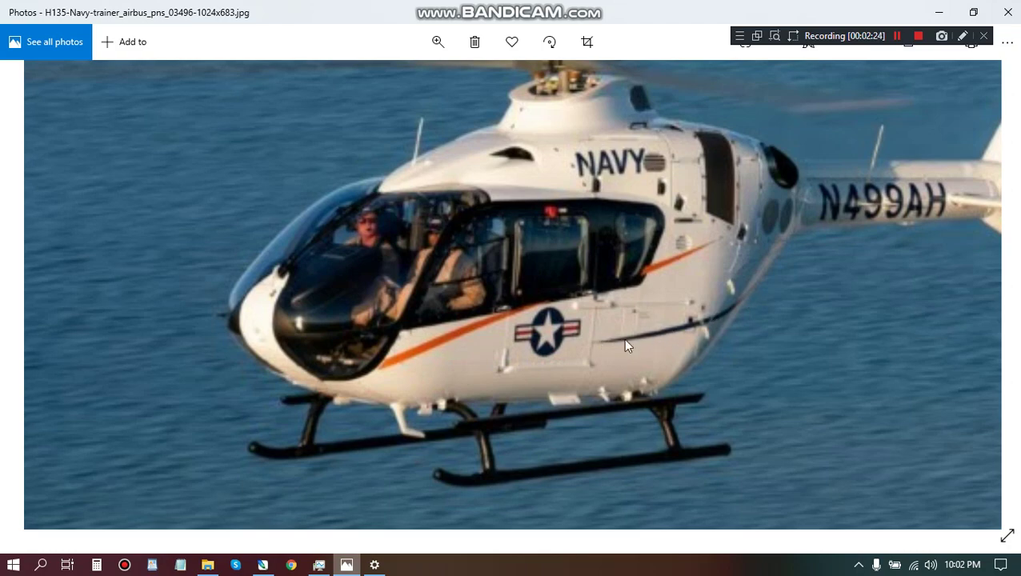
pyautogui.scroll(-2, 592, 340)
pyautogui.click(36, 298)
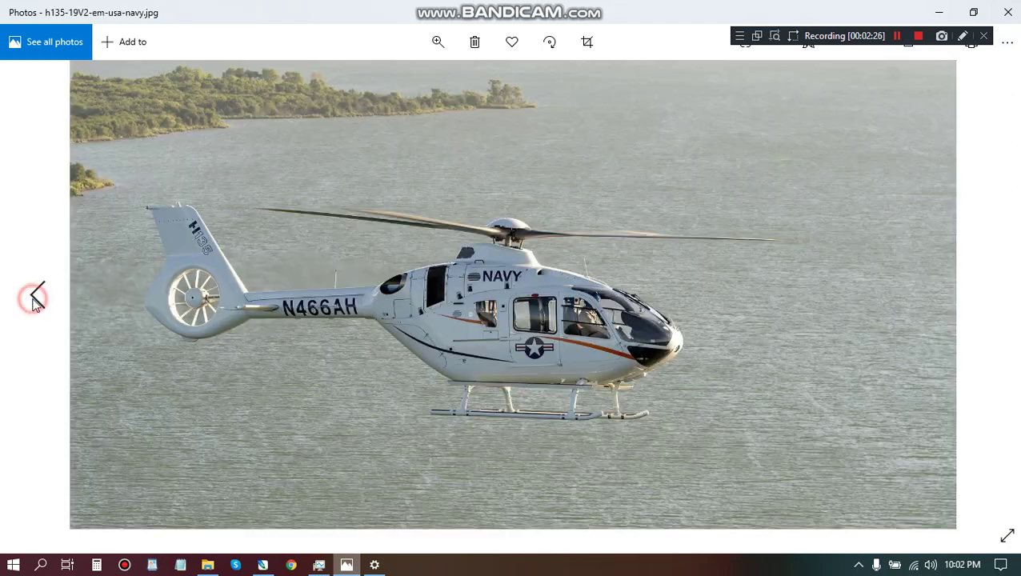
pyautogui.doubleClick(477, 360)
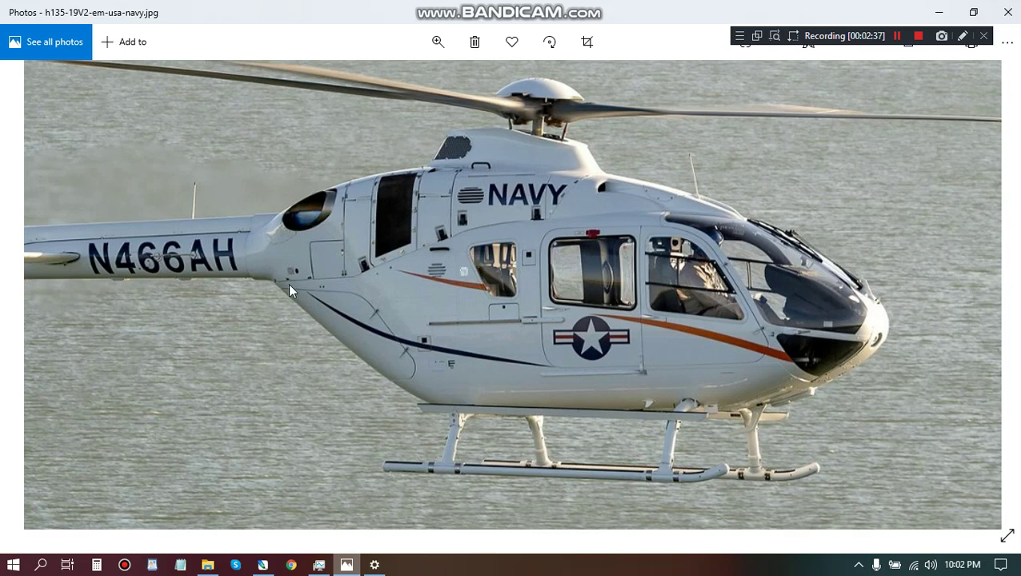
pyautogui.click(291, 565)
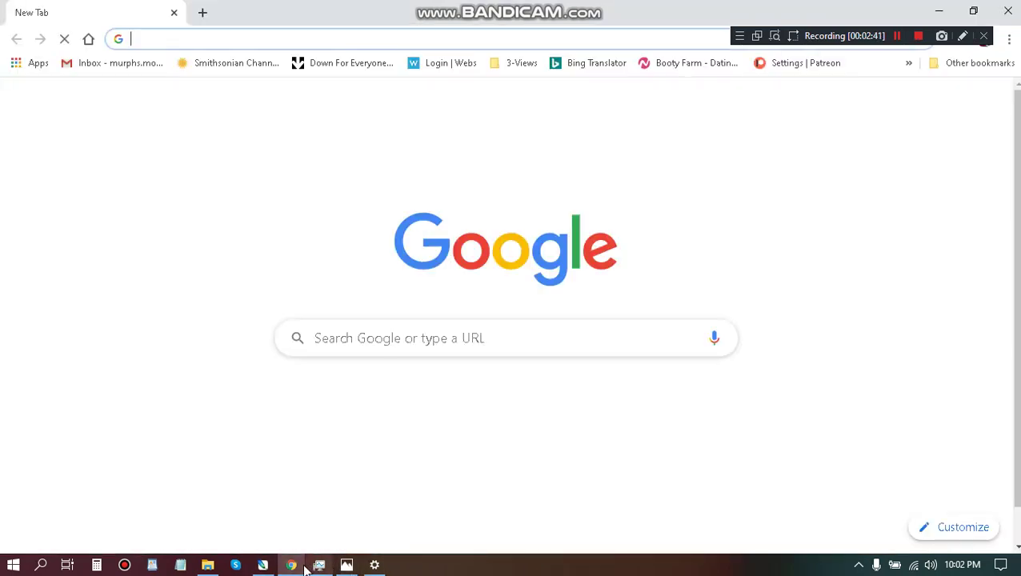
pyautogui.click(347, 565)
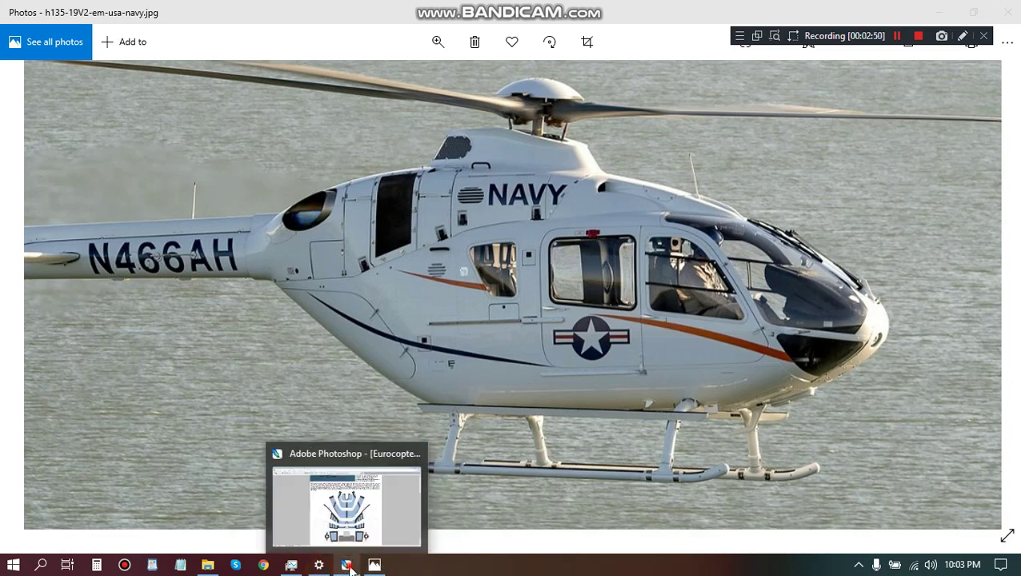
# Step: Compare the paper model's lower side panels in Photoshop with the stripe layout in the photo h135-19V2-em-usa-navy.jpg
pyautogui.click(346, 565)
pyautogui.scroll(-2, 488, 300)
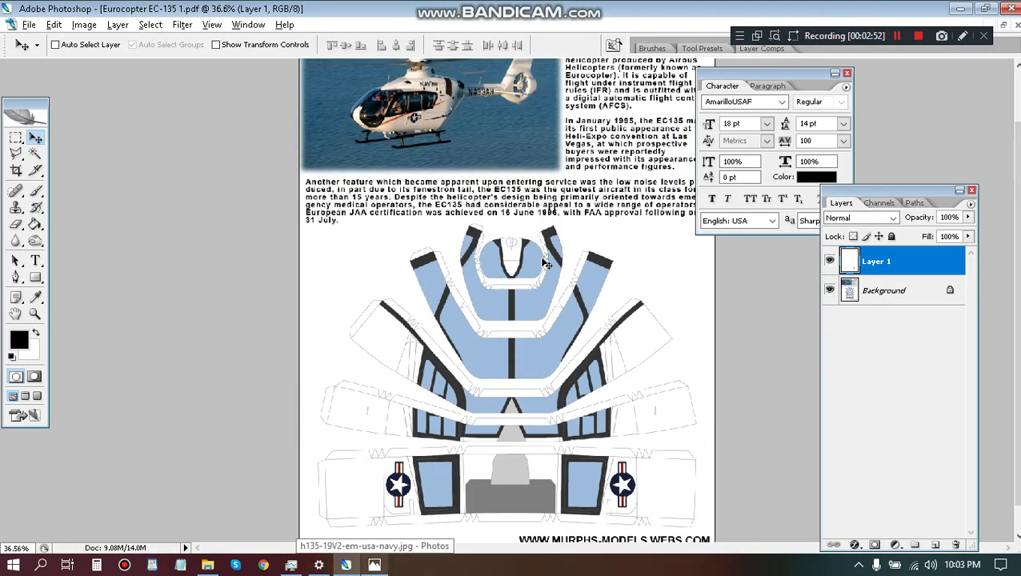
pyautogui.scroll(4, 486, 302)
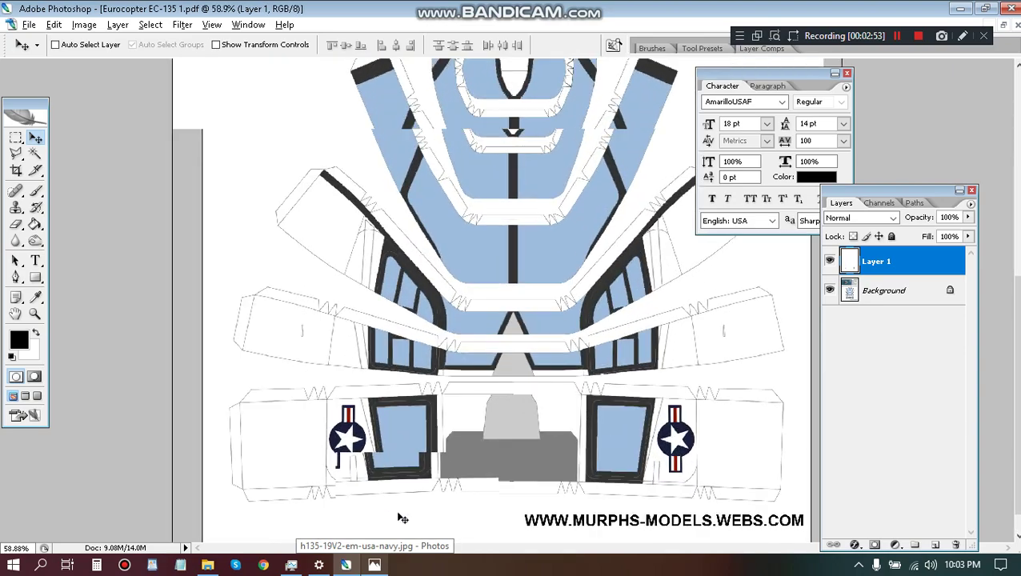
pyautogui.scroll(1, 287, 510)
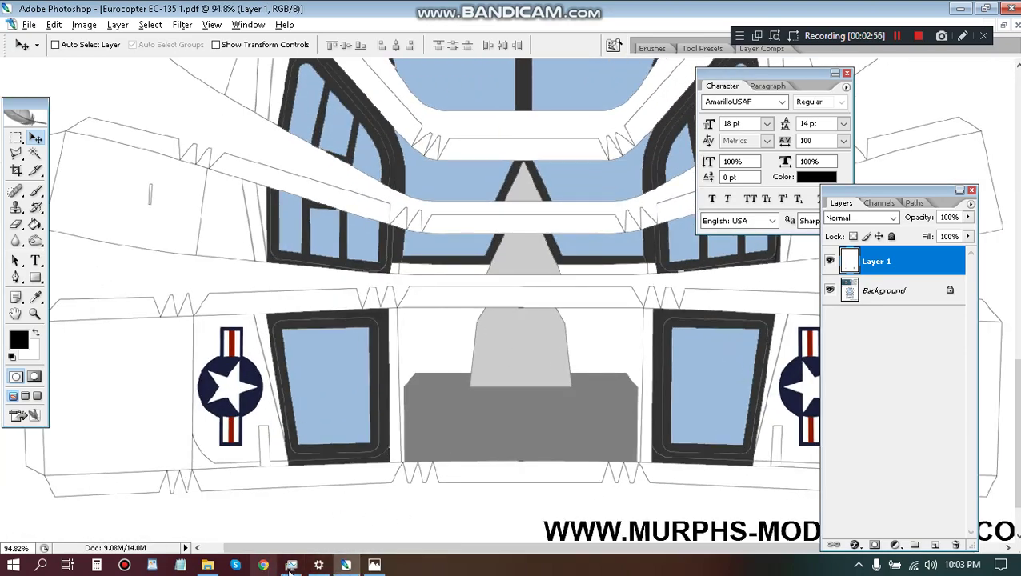
pyautogui.click(375, 565)
pyautogui.click(383, 569)
pyautogui.click(383, 569)
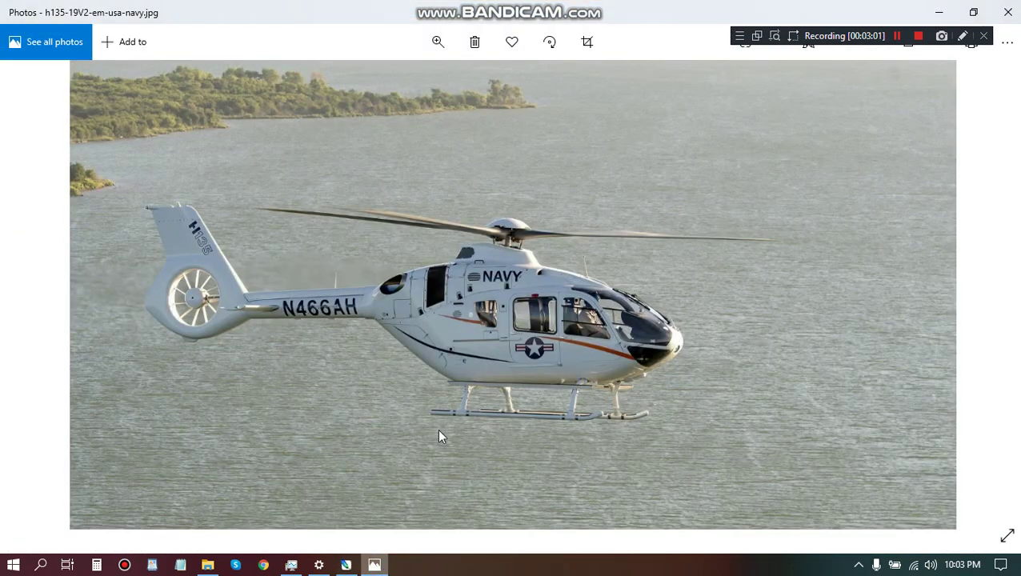
pyautogui.doubleClick(488, 374)
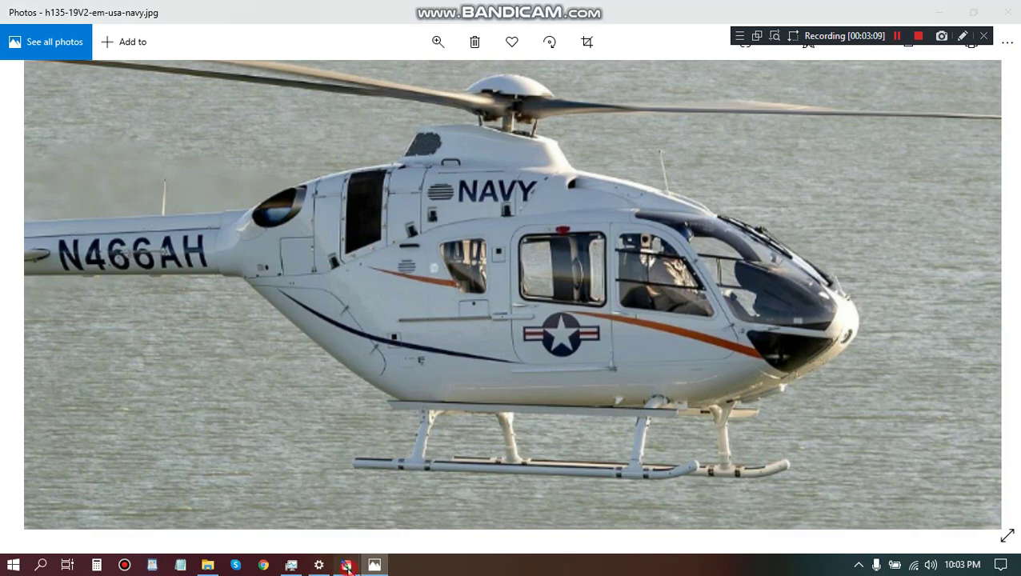
# Step: Check the whole model sheet, then browse the reference photos to h135_n466ah_us_navy.jpg and inspect its fuselage stripes closely
pyautogui.click(345, 564)
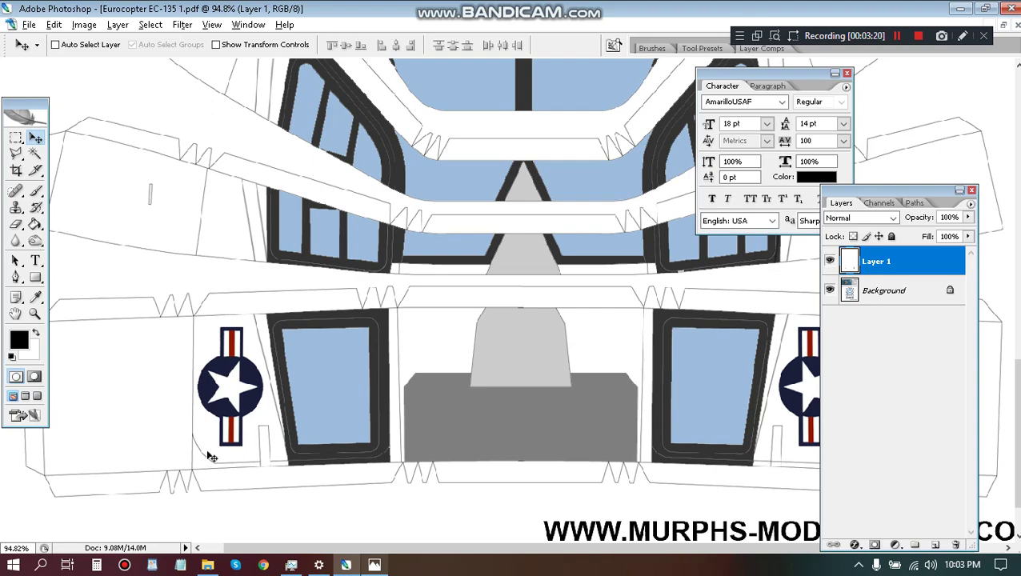
pyautogui.scroll(-3, 243, 416)
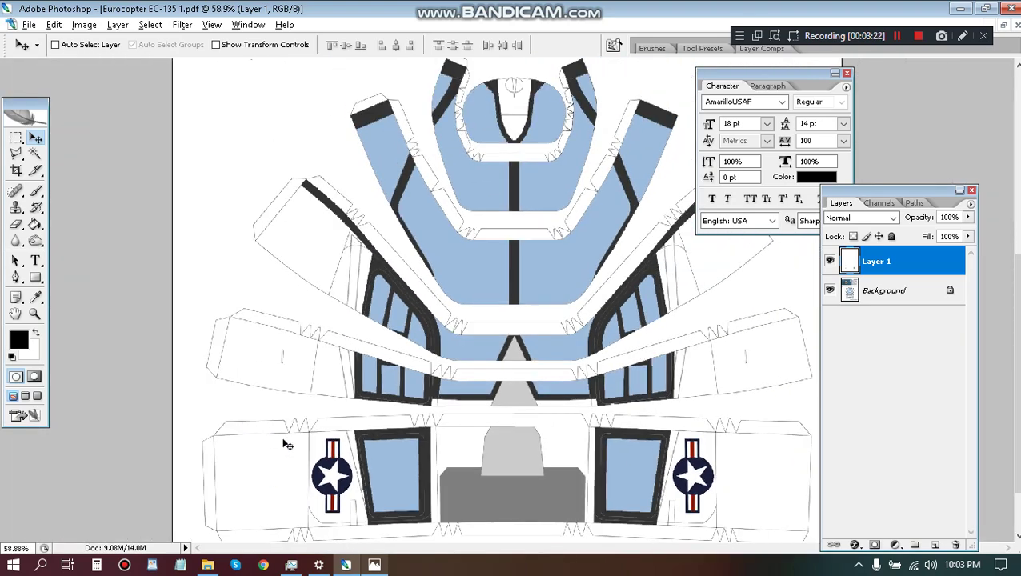
pyautogui.scroll(-3, 333, 424)
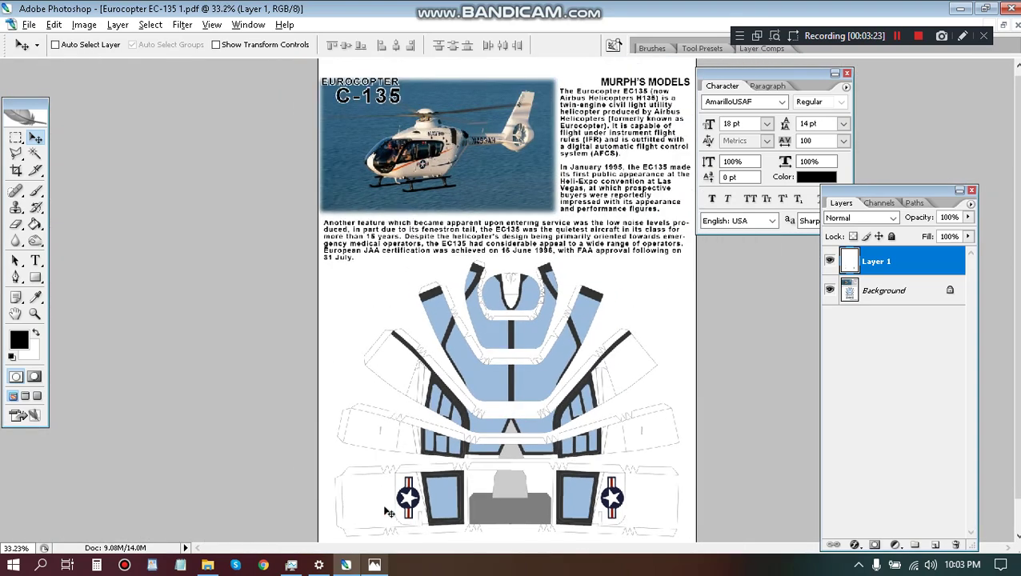
pyautogui.scroll(2, 387, 511)
pyautogui.click(376, 565)
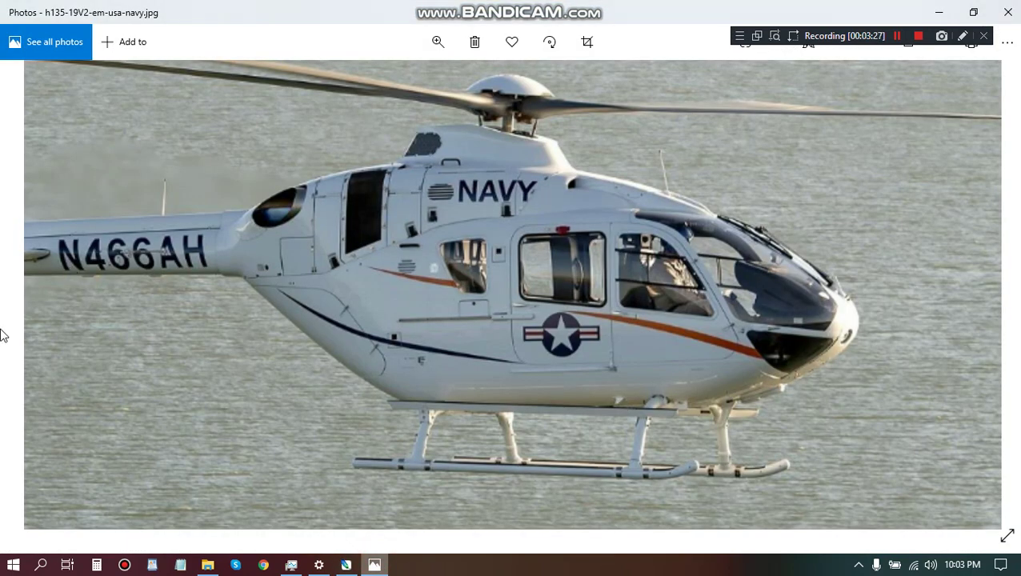
pyautogui.scroll(-2, 396, 288)
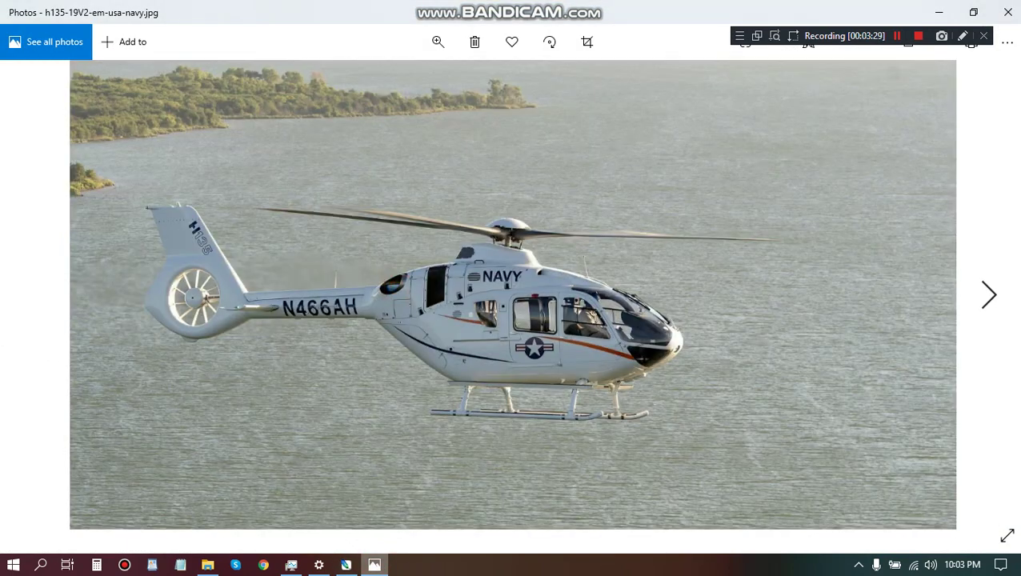
pyautogui.click(998, 305)
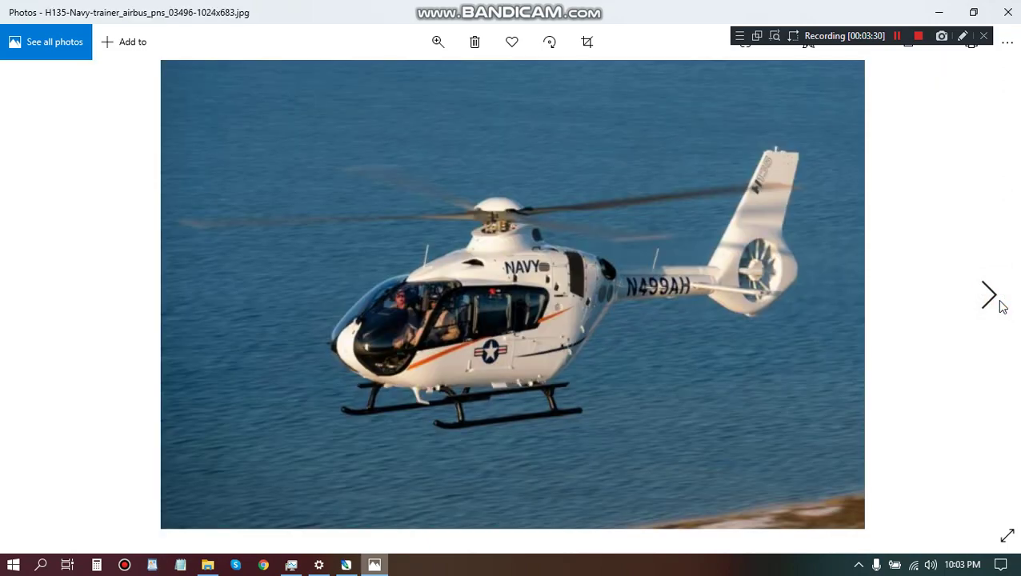
pyautogui.click(988, 295)
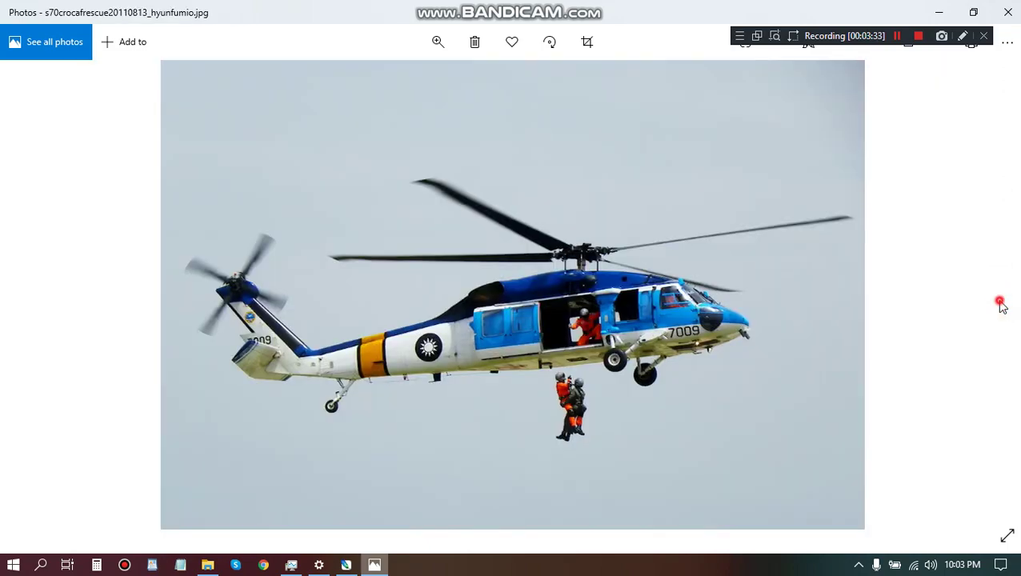
pyautogui.click(40, 304)
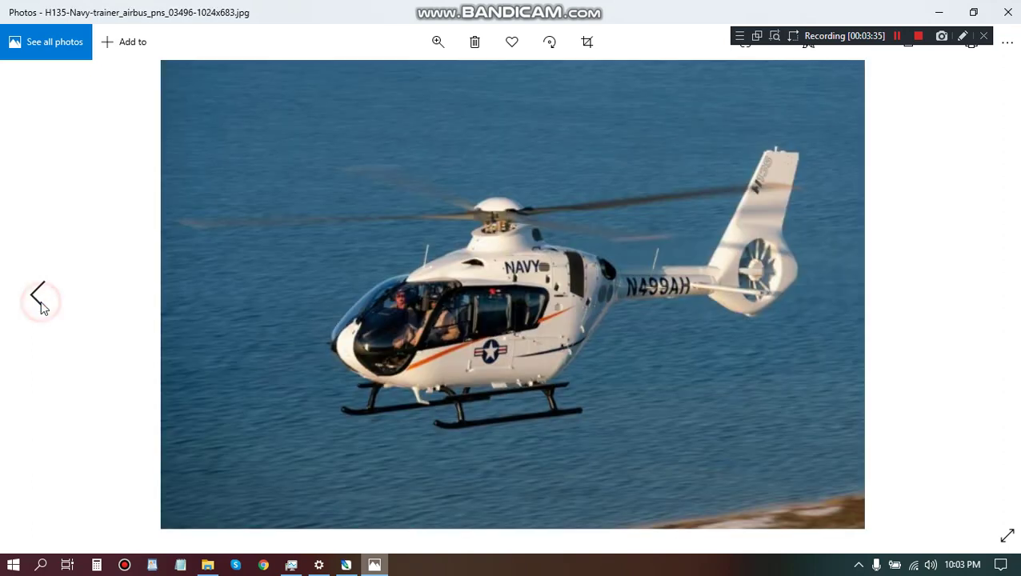
pyautogui.click(39, 301)
pyautogui.click(40, 302)
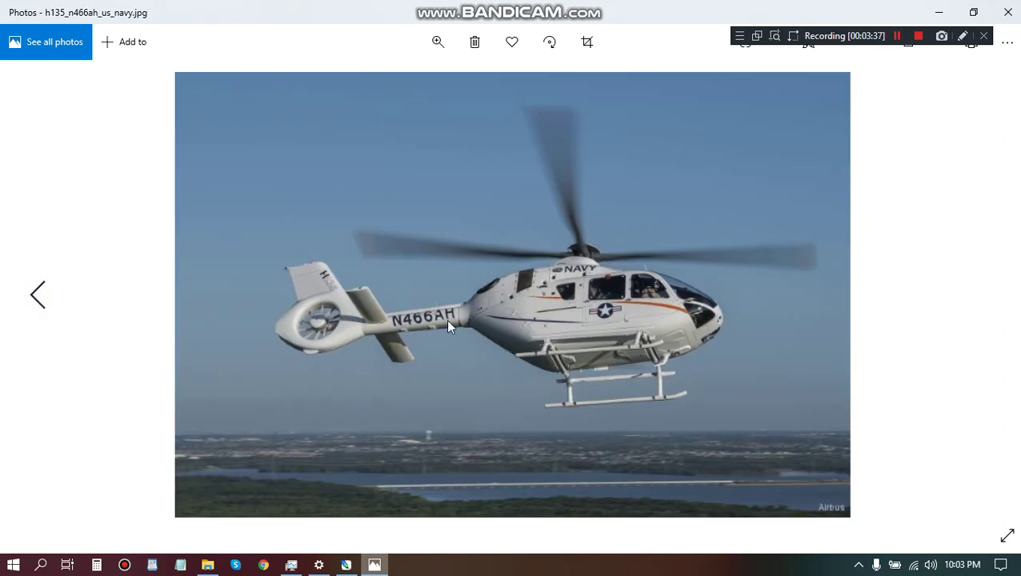
pyautogui.doubleClick(705, 340)
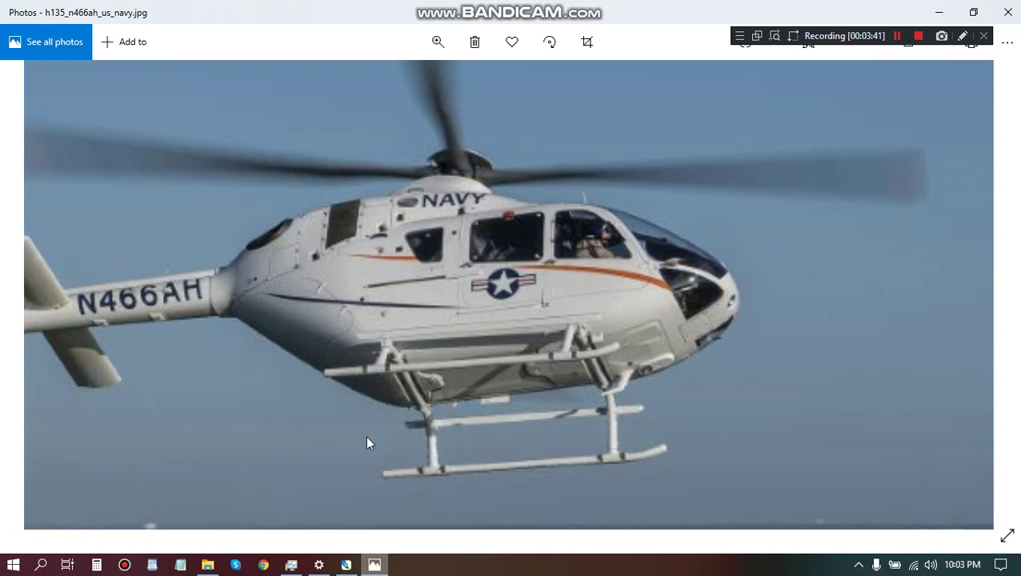
# Step: Return to Photoshop and open the military colour chart USA 1.pdf from the USA folder inside Textures > Color Charts
pyautogui.click(345, 565)
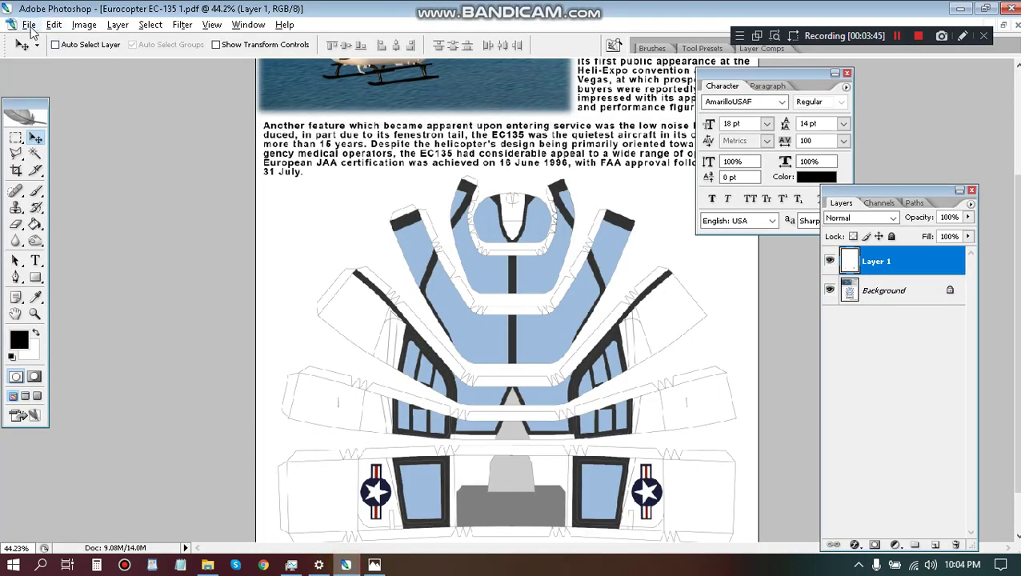
pyautogui.click(373, 565)
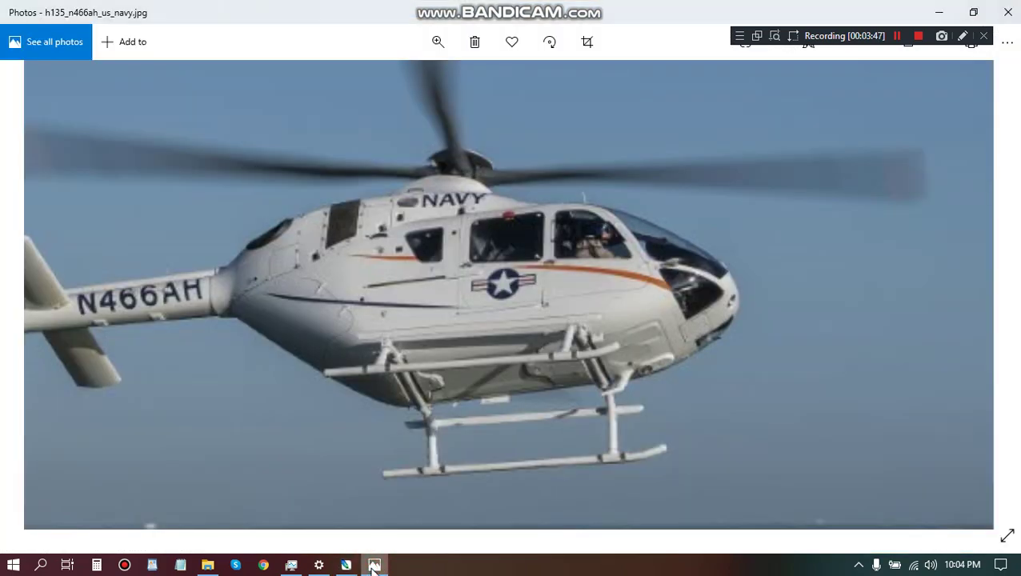
pyautogui.click(373, 565)
pyautogui.click(29, 25)
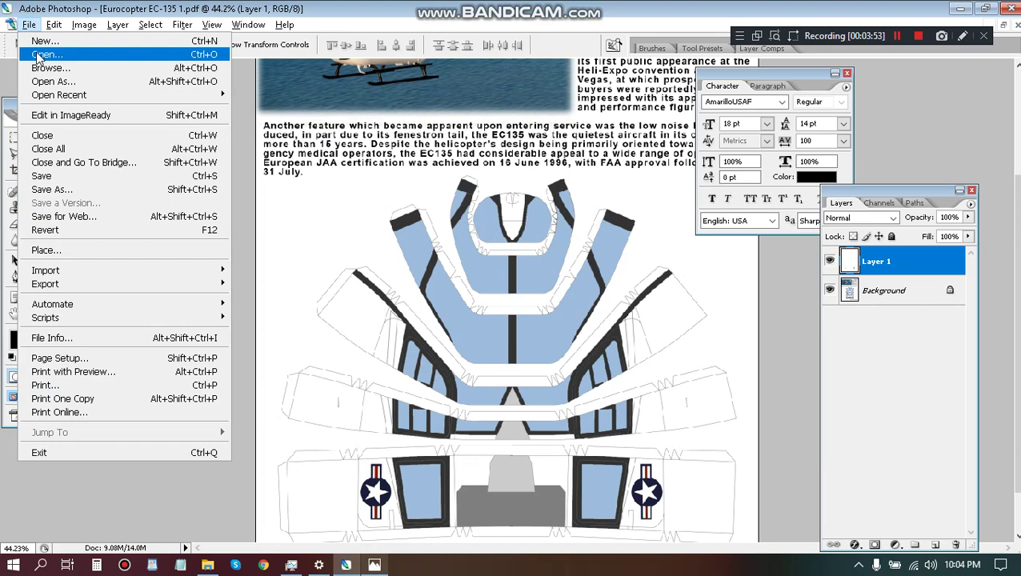
pyautogui.click(44, 55)
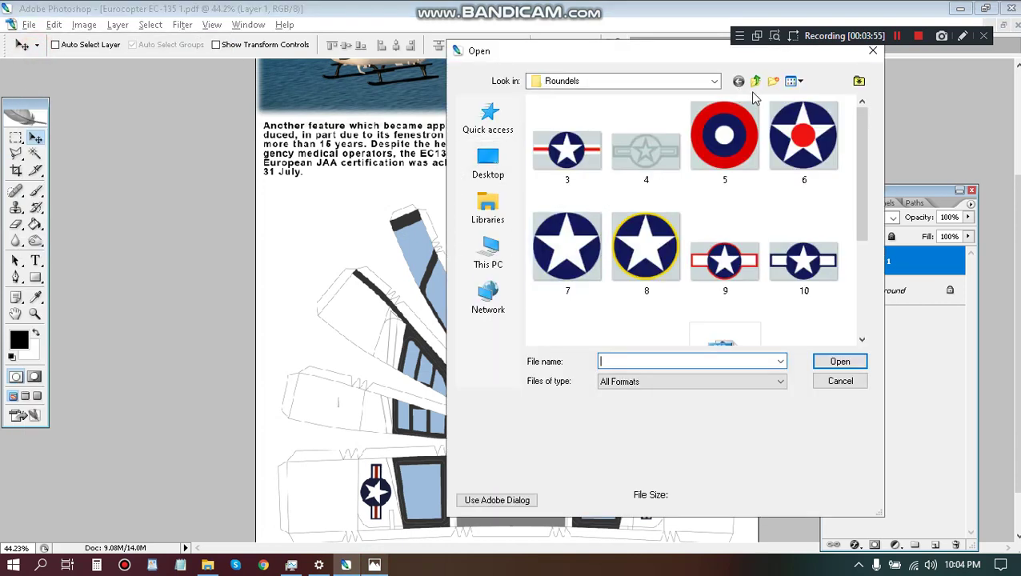
pyautogui.click(755, 82)
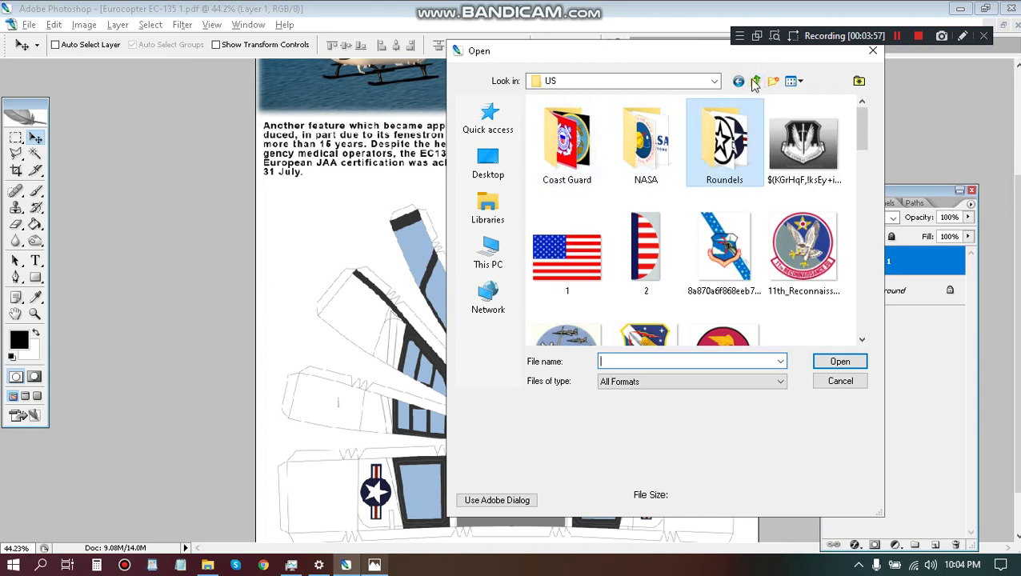
pyautogui.click(754, 82)
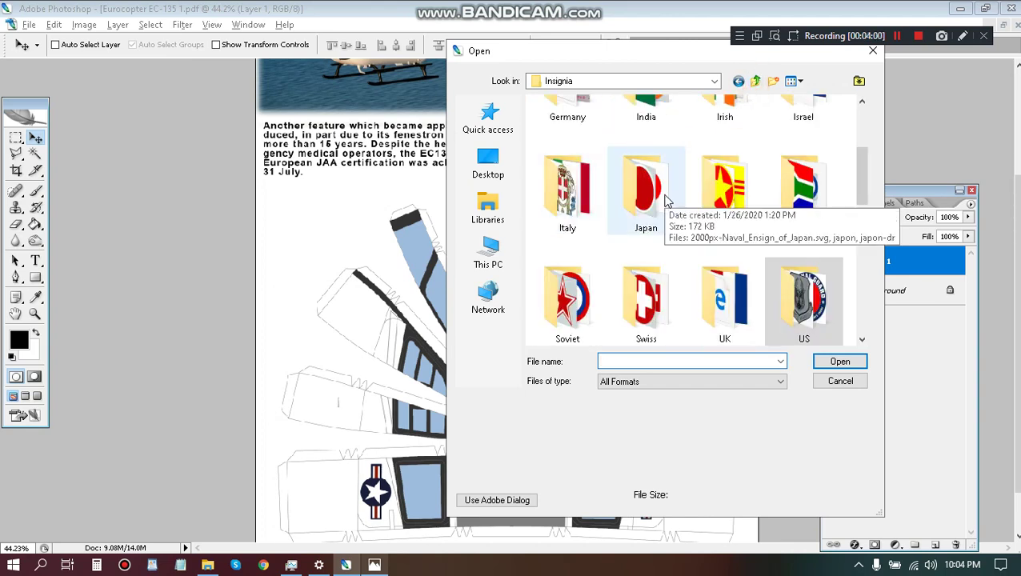
pyautogui.click(754, 81)
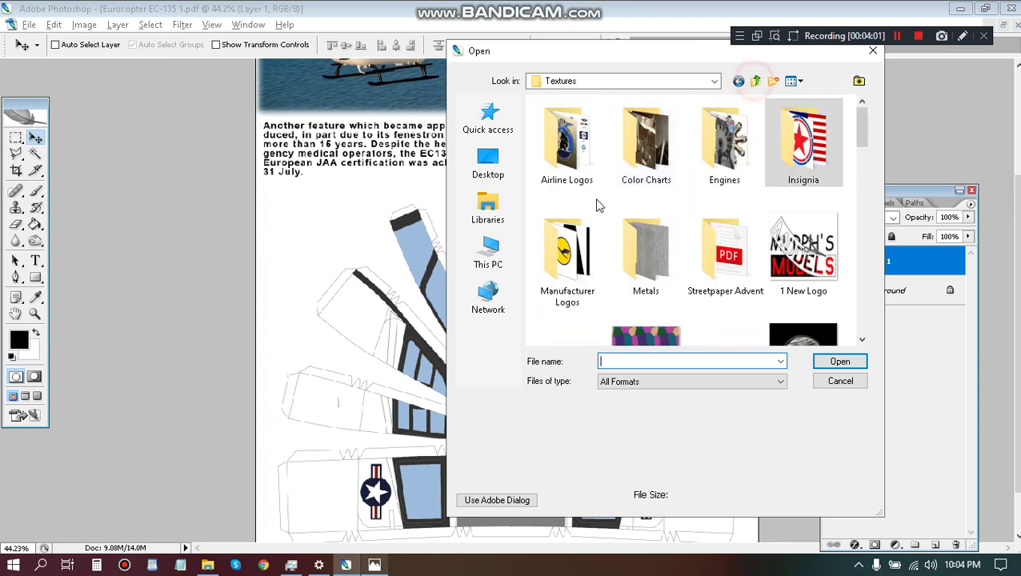
pyautogui.doubleClick(652, 157)
pyautogui.doubleClick(553, 194)
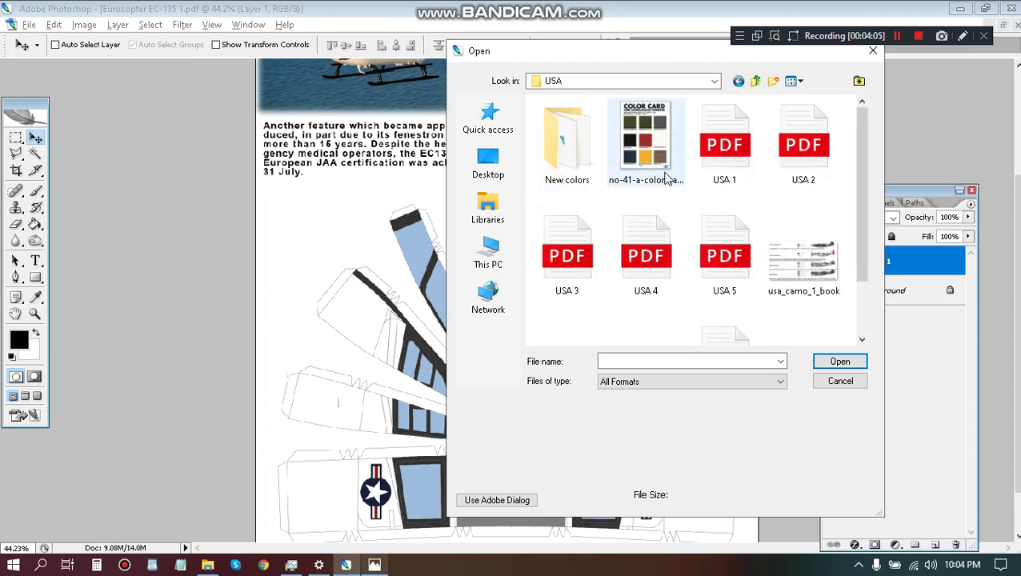
pyautogui.doubleClick(737, 161)
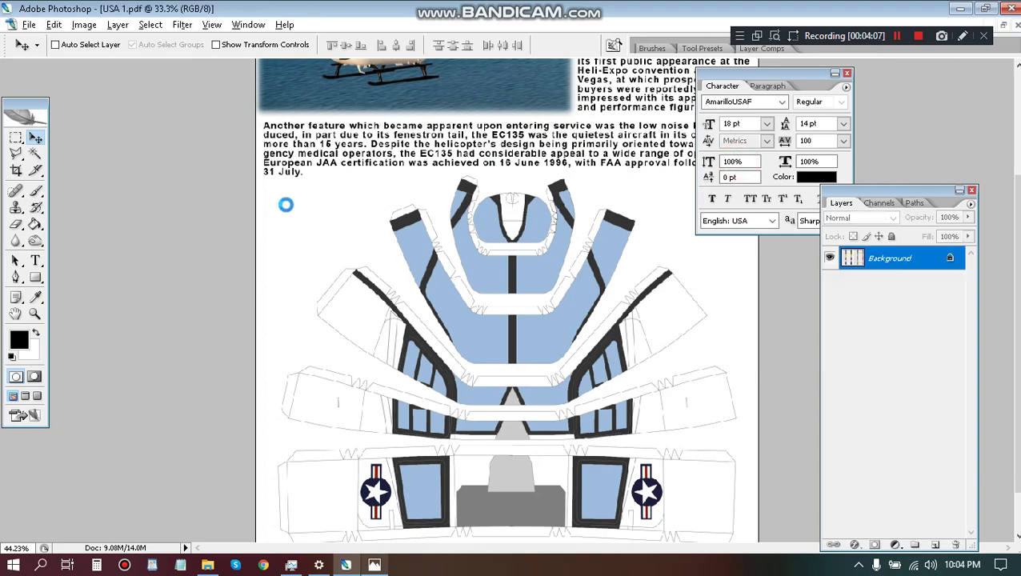
pyautogui.scroll(4, 328, 252)
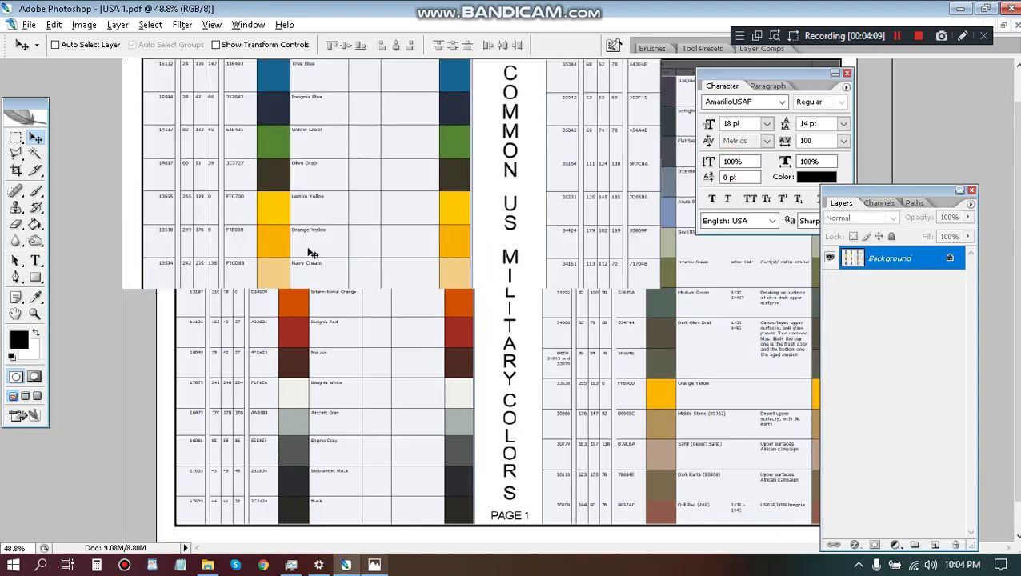
# Step: Sample International Orange (D24E00) from the military colour chart as the foreground colour
pyautogui.scroll(2, 201, 330)
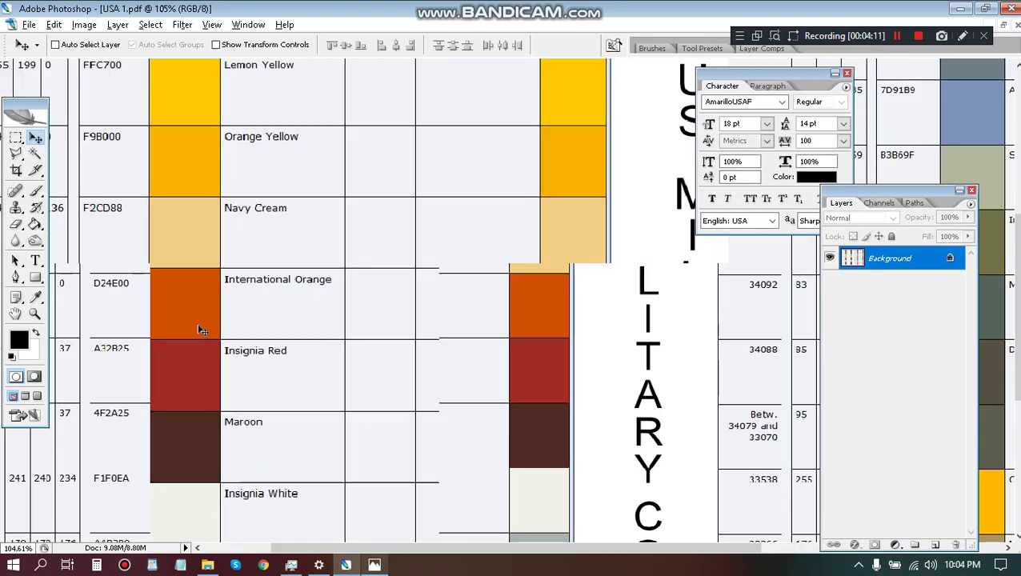
pyautogui.press('i')
pyautogui.click(184, 298)
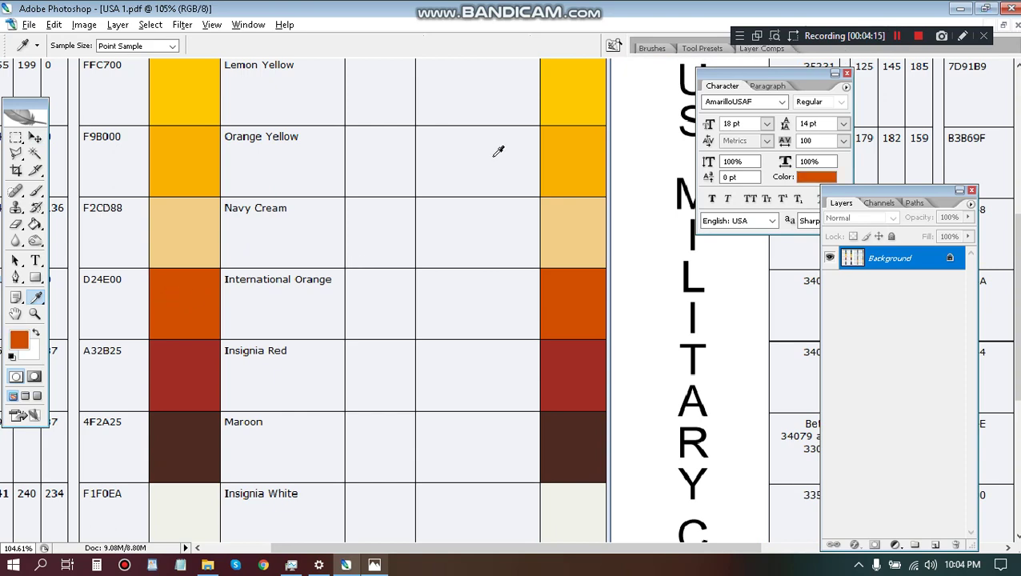
# Step: Return to the Eurocopter EC-135 1.pdf sheet, ready the Paint Bucket and merge Layer 1 into the background
pyautogui.hotkey('ctrl', 'Tab')
pyautogui.press('g')
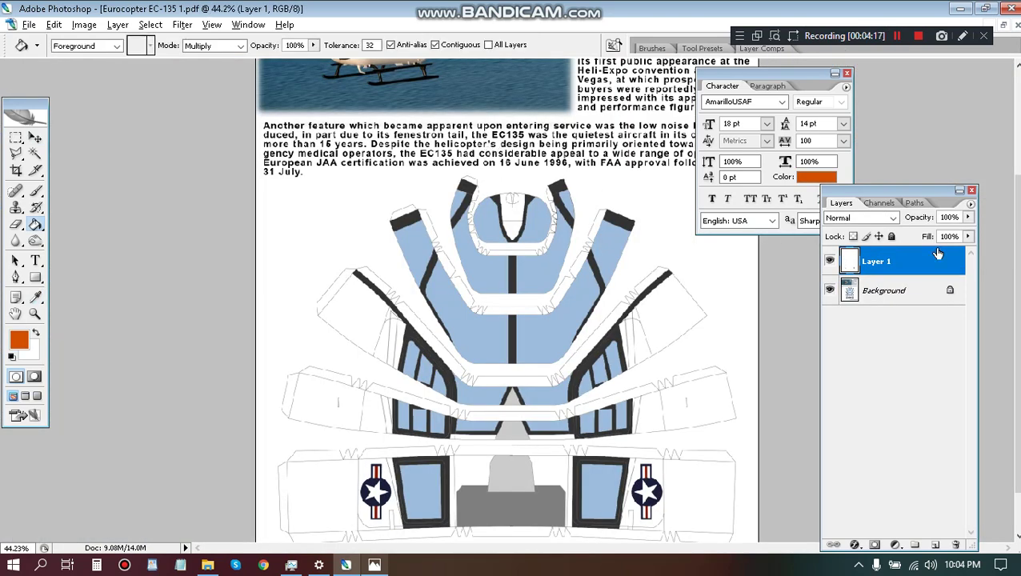
pyautogui.hotkey('ctrl', 'e')
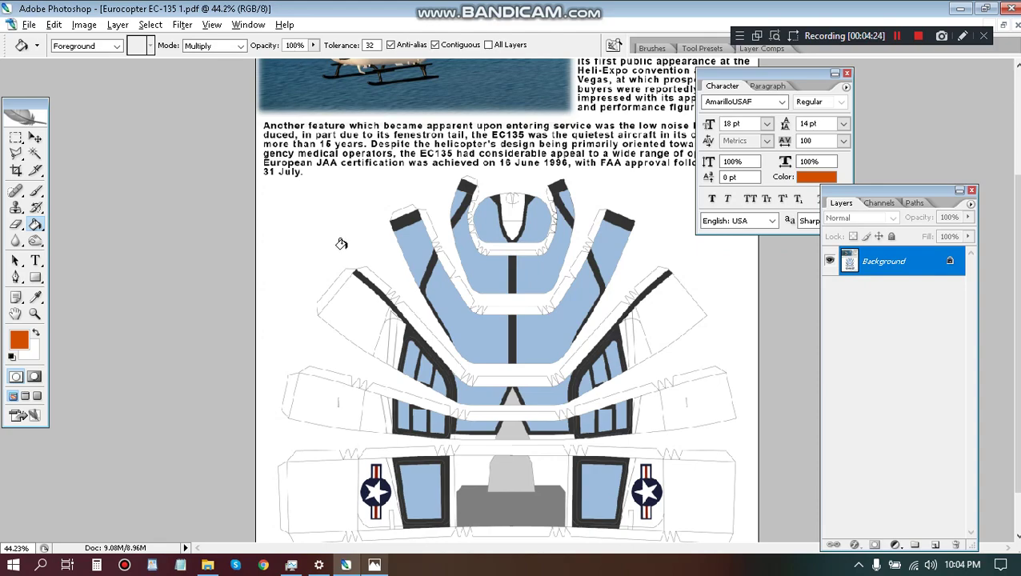
# Step: Fill the narrow stripe sections beside the windows on the model's left-hand side panels with International Orange
pyautogui.scroll(5, 343, 384)
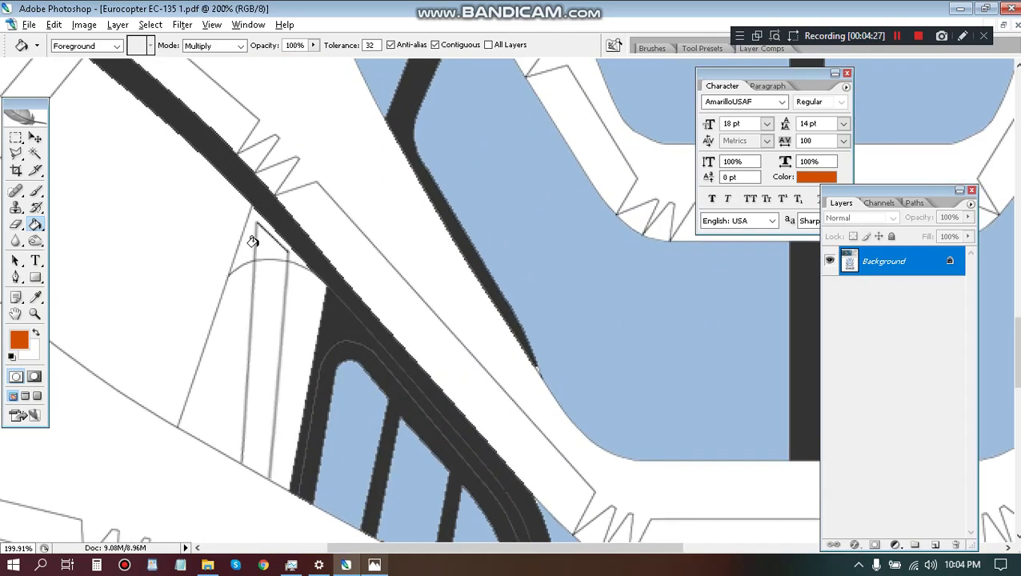
pyautogui.click(262, 241)
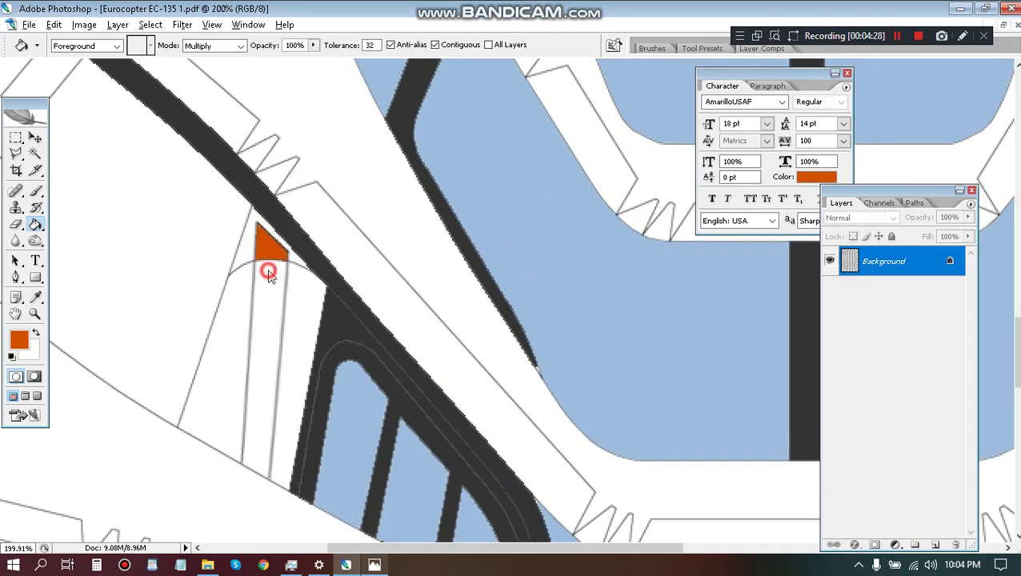
pyautogui.click(267, 272)
pyautogui.moveTo(252, 403); pyautogui.dragTo(297, 132)
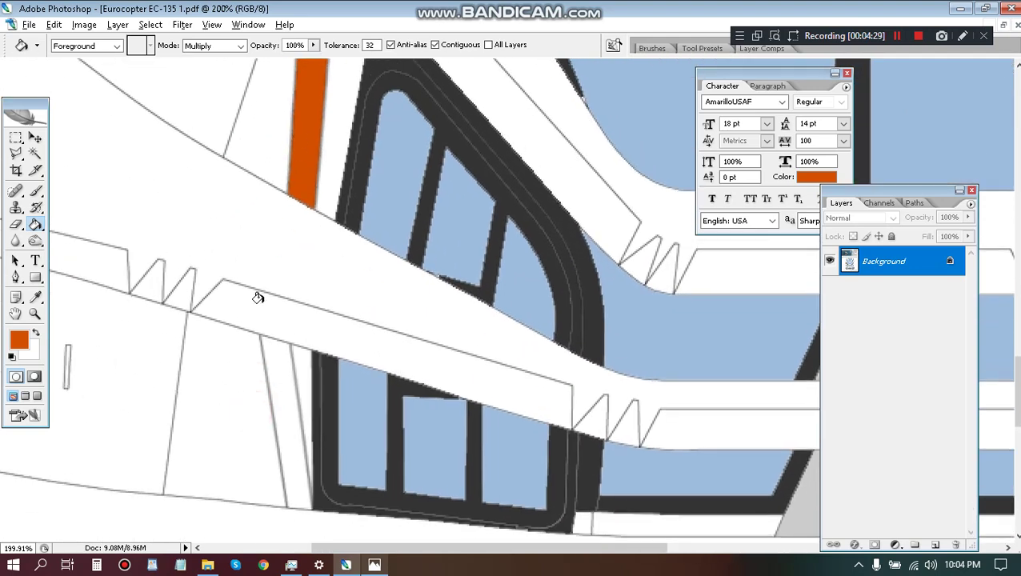
pyautogui.click(276, 349)
pyautogui.moveTo(276, 404); pyautogui.dragTo(296, 224)
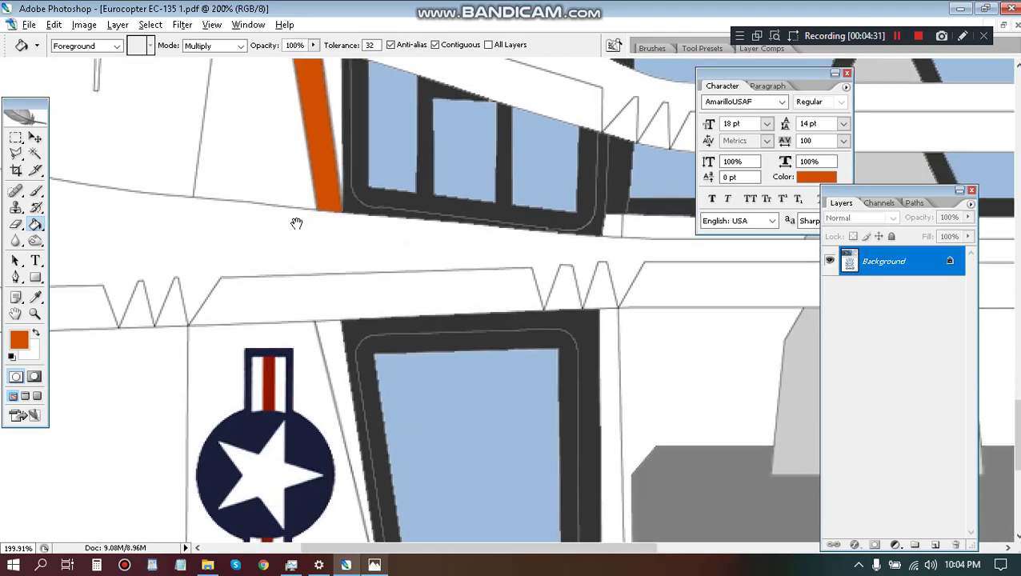
pyautogui.click(322, 330)
pyautogui.moveTo(383, 321); pyautogui.dragTo(353, 106)
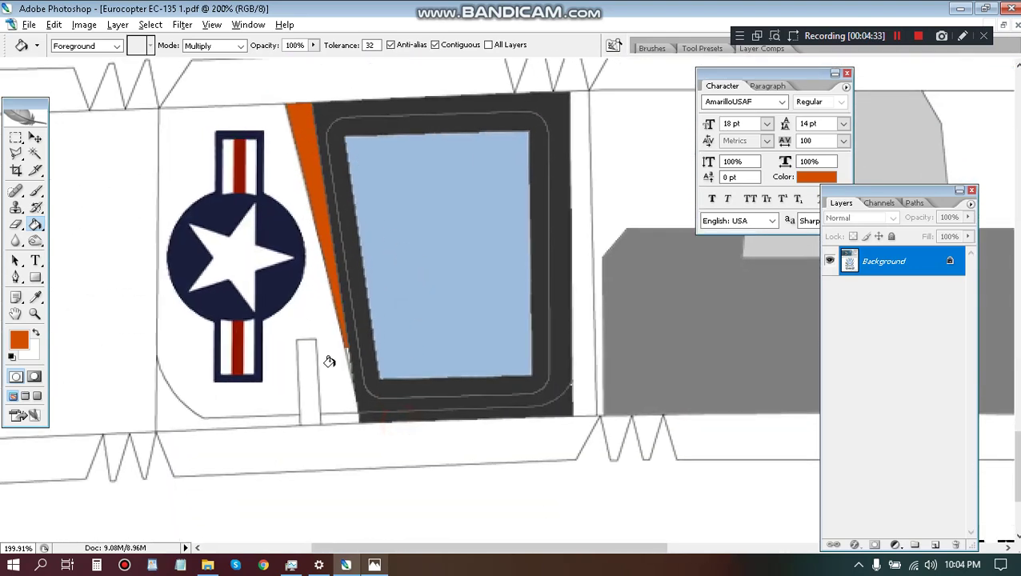
# Step: Extend the lower tip of the left door's orange stripe along the window frame with a 2-pixel brush
pyautogui.press('b')
pyautogui.scroll(6, 329, 362)
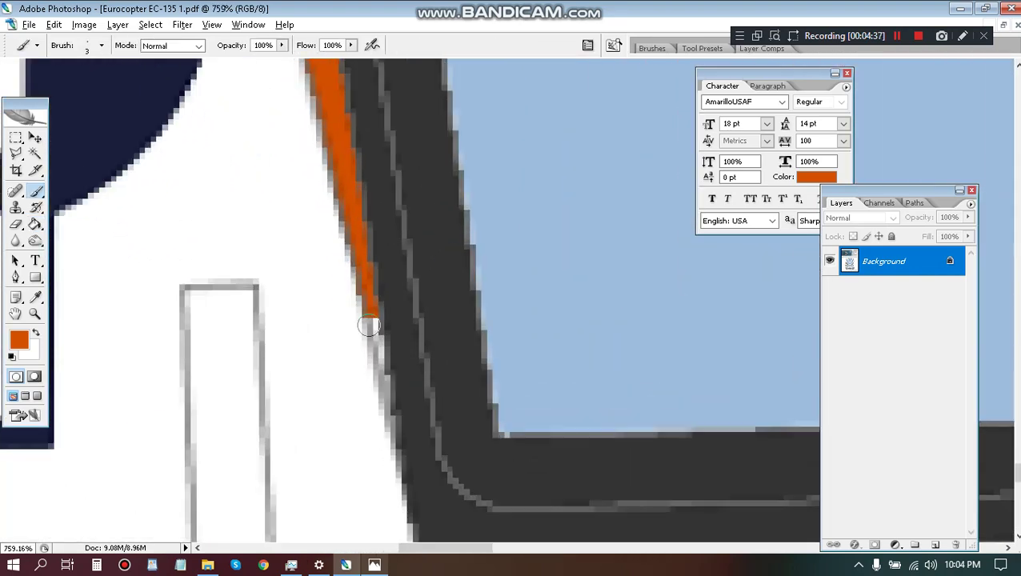
pyautogui.click(372, 322)
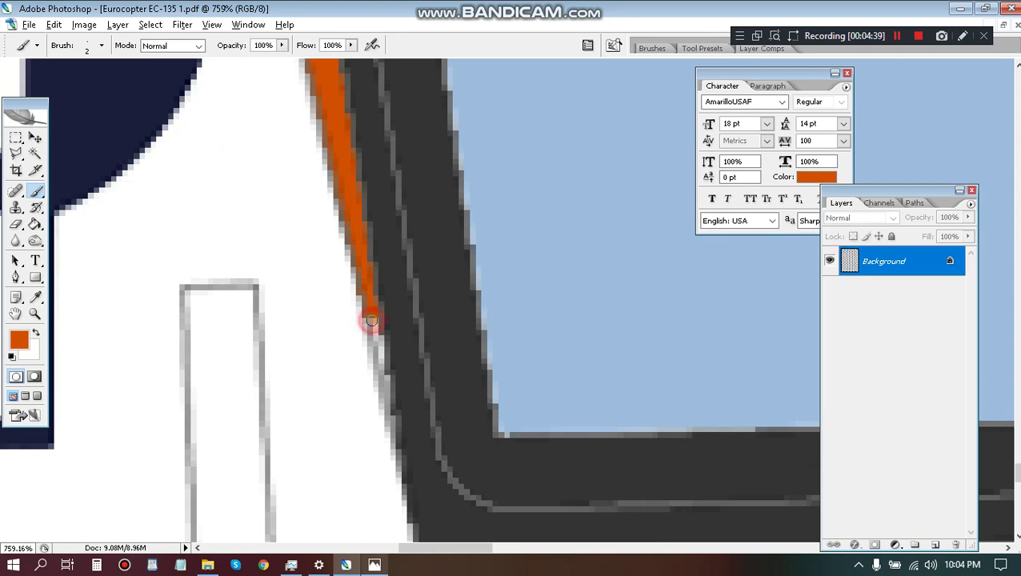
pyautogui.keyDown('shift'); pyautogui.click(391, 422); pyautogui.keyUp('shift')
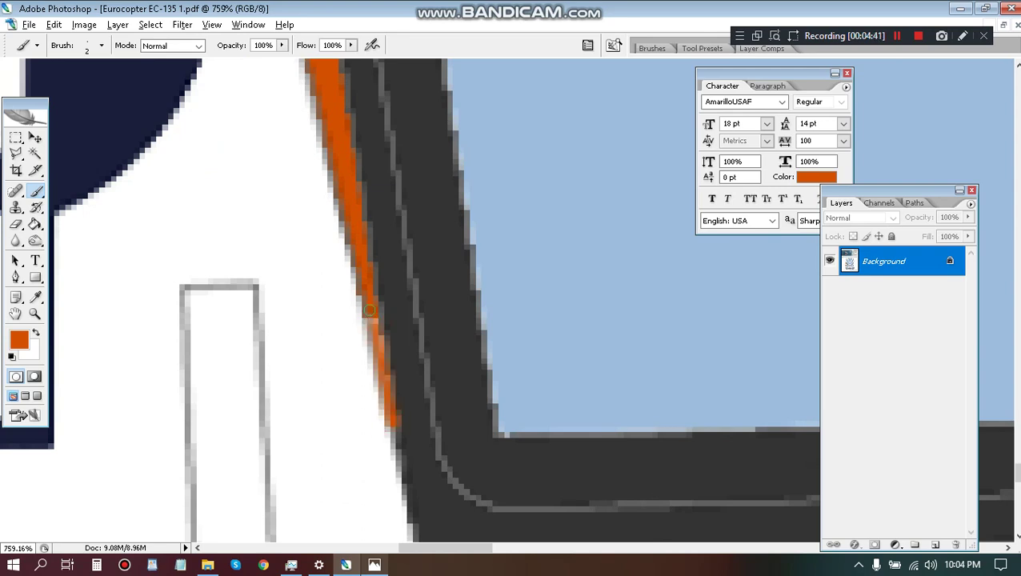
pyautogui.click(370, 313)
pyautogui.scroll(-5, 381, 361)
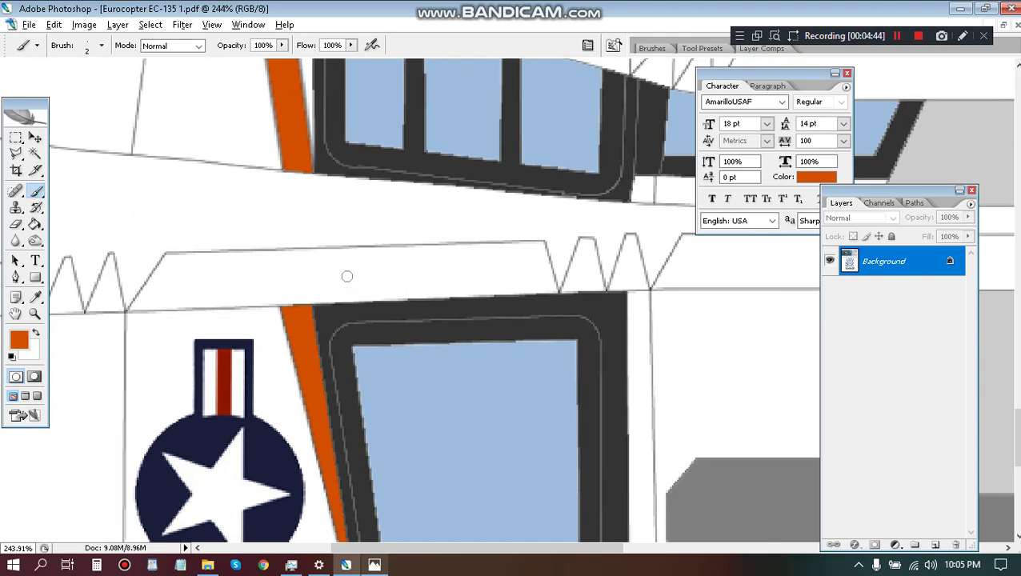
# Step: Fill the matching stripe sections beside the windows on the model's right-hand side panels with International Orange
pyautogui.press('g')
pyautogui.moveTo(521, 262); pyautogui.dragTo(416, 262)
pyautogui.moveTo(664, 257); pyautogui.dragTo(58, 233)
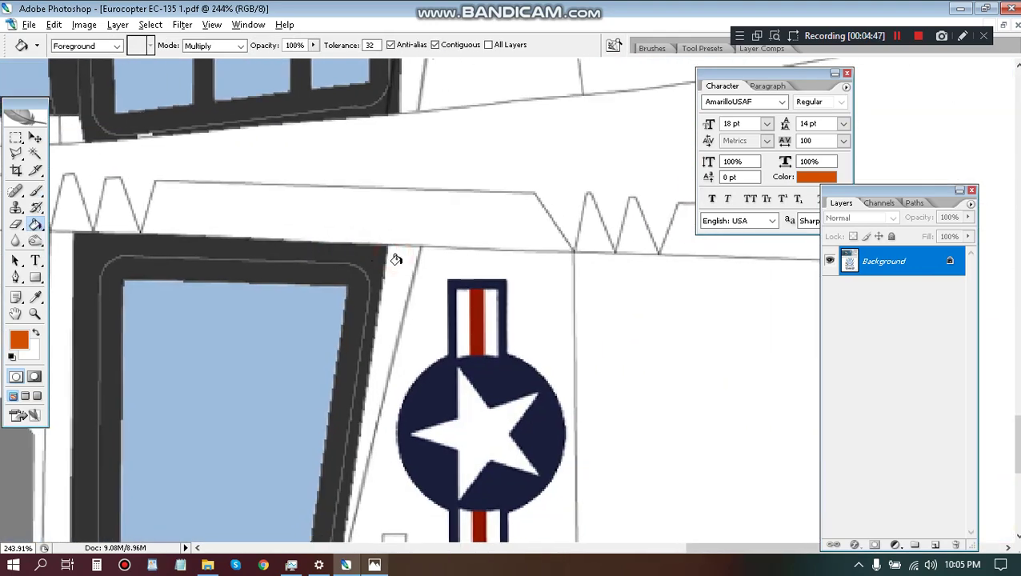
pyautogui.click(393, 262)
pyautogui.click(404, 95)
pyautogui.moveTo(404, 95); pyautogui.dragTo(411, 219)
pyautogui.scroll(-6, 421, 156)
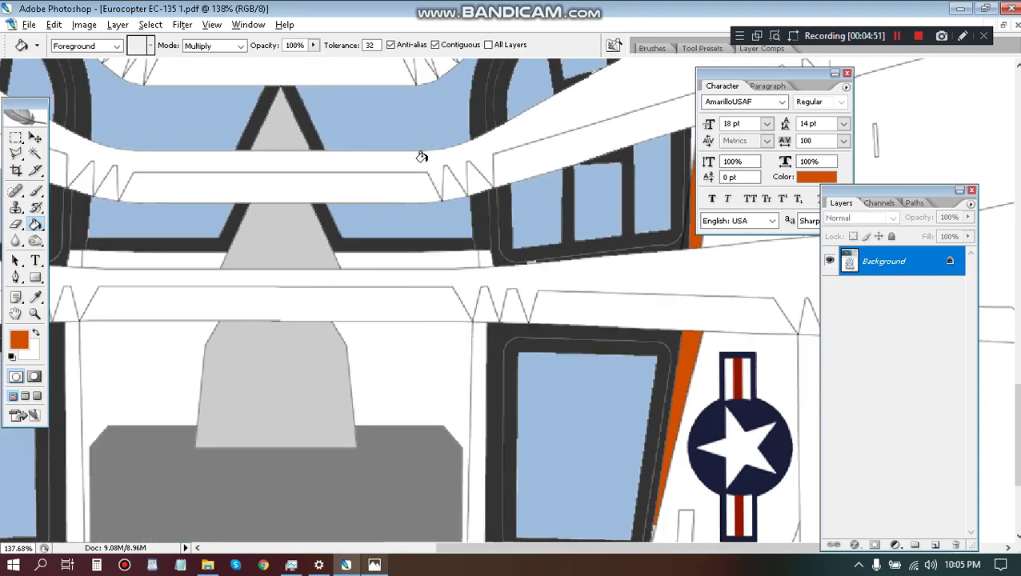
pyautogui.moveTo(472, 175); pyautogui.dragTo(126, 169)
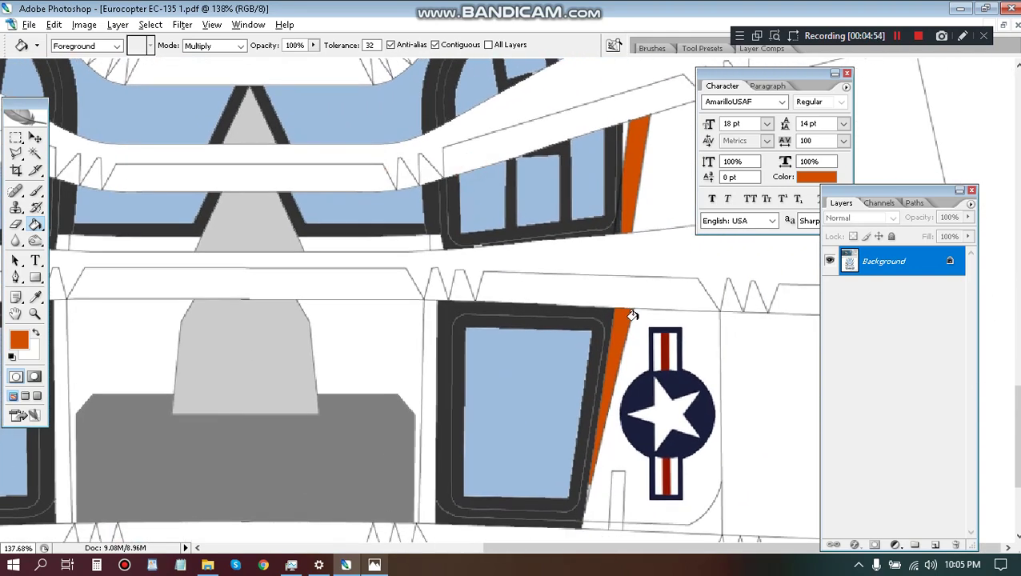
pyautogui.scroll(4, 620, 230)
pyautogui.scroll(-5, 626, 279)
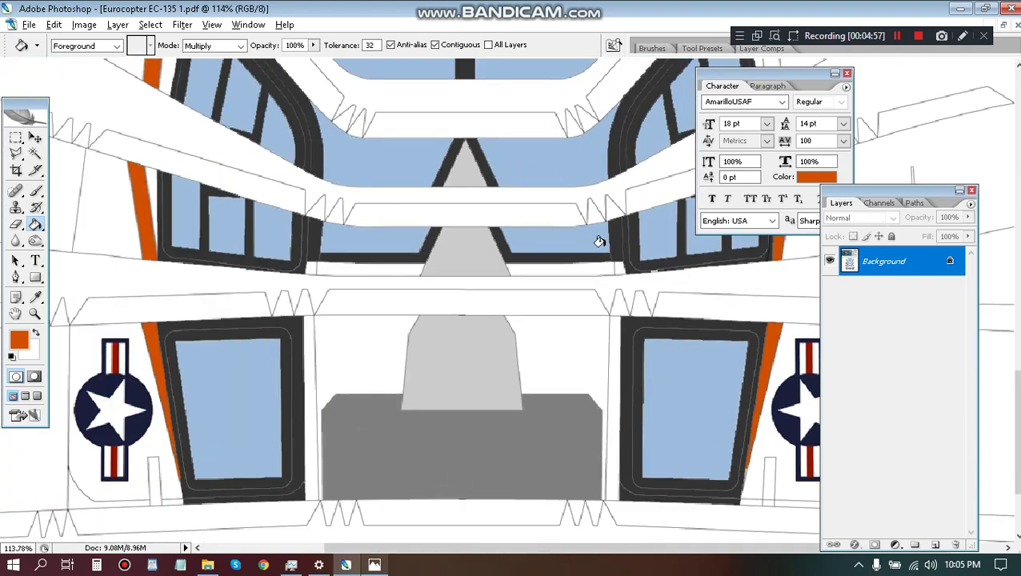
pyautogui.moveTo(469, 266); pyautogui.dragTo(375, 280)
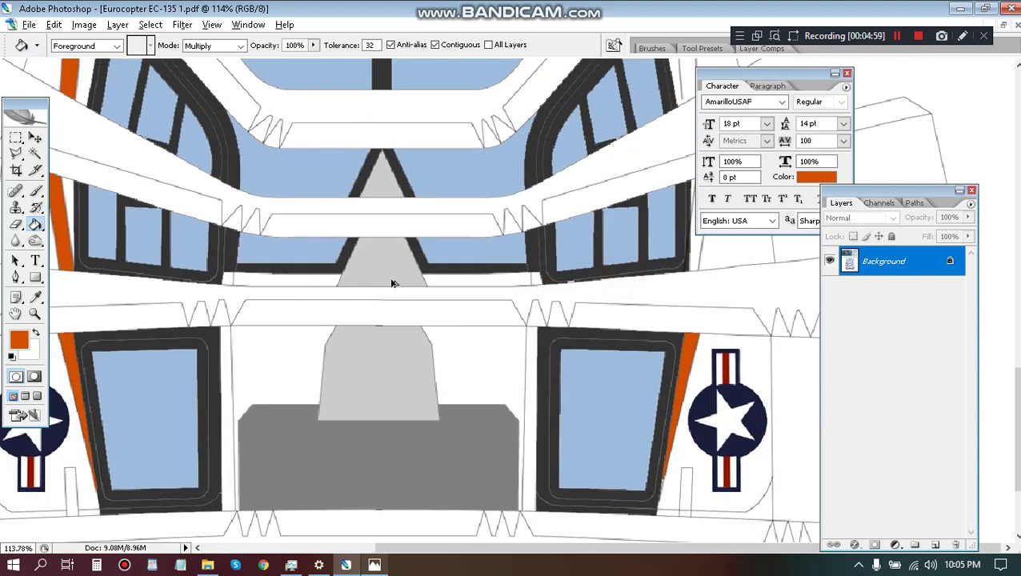
# Step: Undo the orange stripe fills, the brushed stripe tip and the layer merge to restore Layer 1
pyautogui.hotkey('ctrl', 'z')
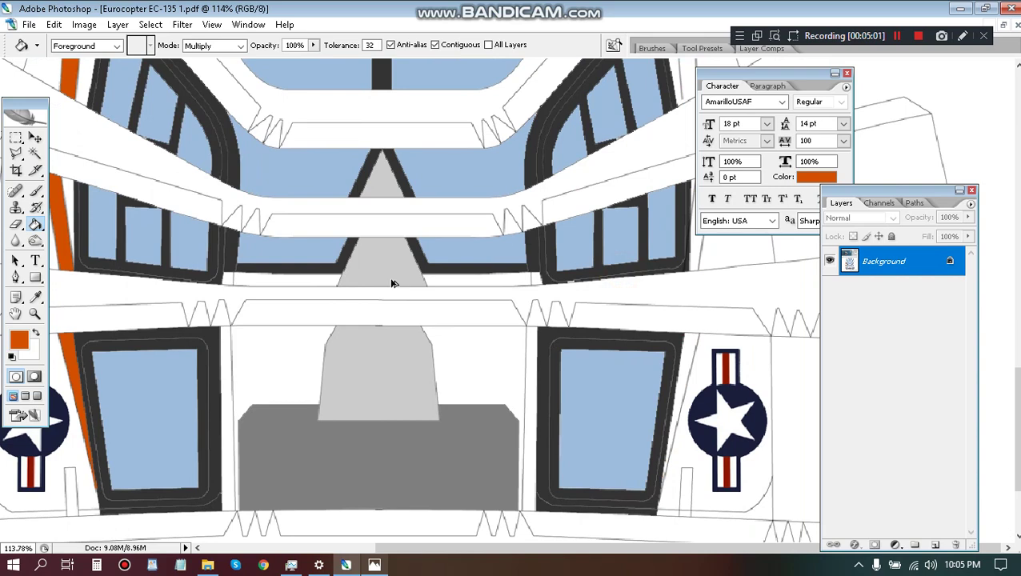
pyautogui.scroll(-3, 484, 252)
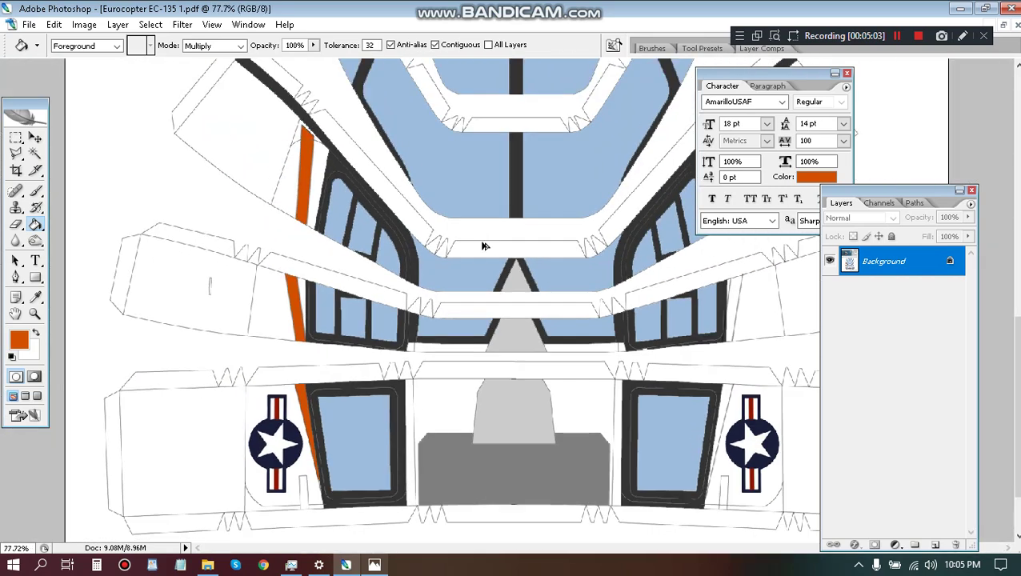
pyautogui.hotkey('ctrl', 'alt', 'z')
pyautogui.hotkey('ctrl', 'alt', 'z')
pyautogui.hotkey('ctrl', 'alt', 'z')
pyautogui.hotkey('ctrl', 'shift', 'alt', 'n')
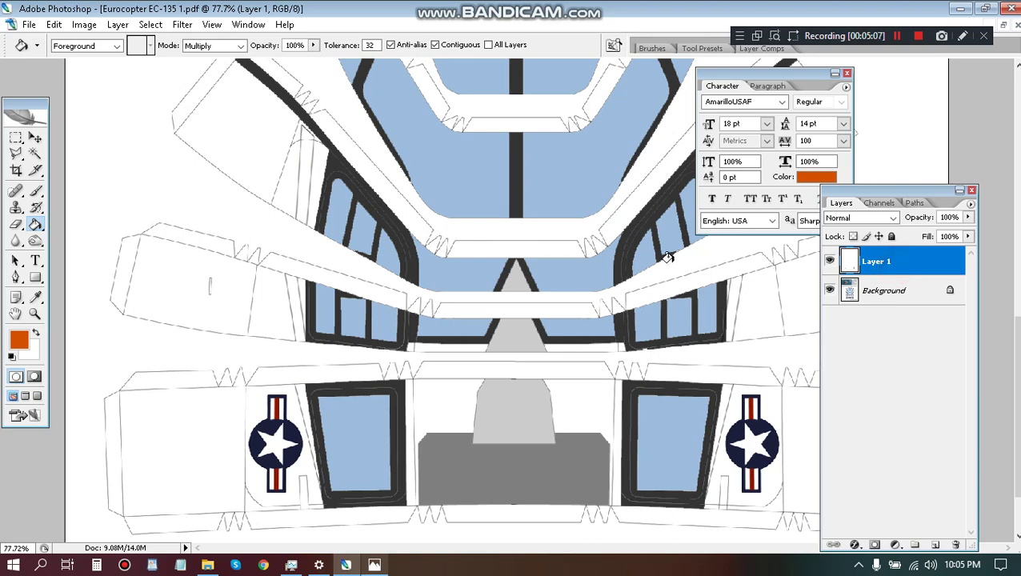
# Step: Close the Character palette and move the Layers palette aside to uncover the model's right-hand side panels
pyautogui.press('m')
pyautogui.scroll(5, 667, 257)
pyautogui.moveTo(707, 298)
pyautogui.mouseDown()
pyautogui.moveTo(402, 273)
pyautogui.moveTo(419, 294)
pyautogui.mouseUp()
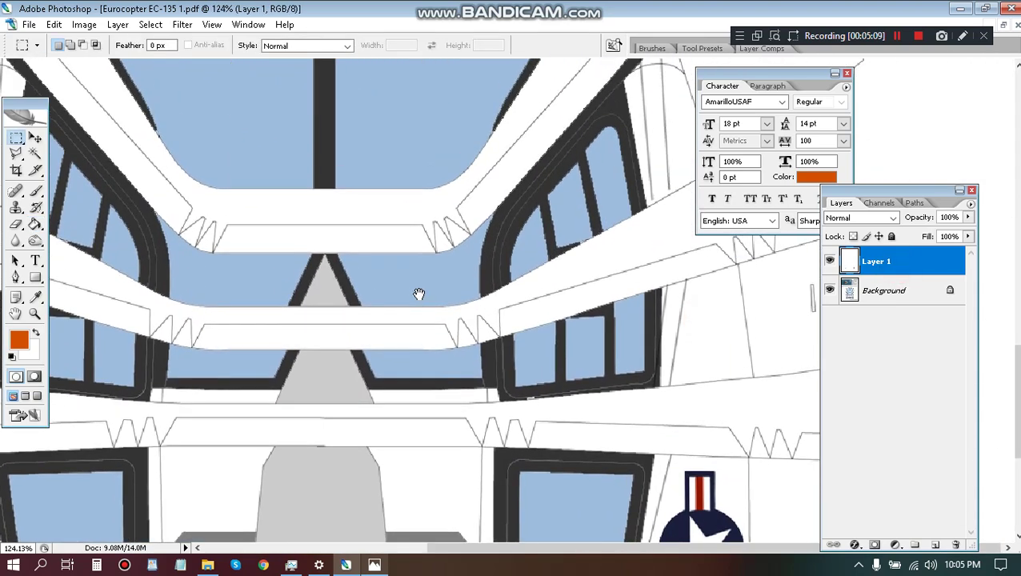
pyautogui.scroll(-3, 446, 321)
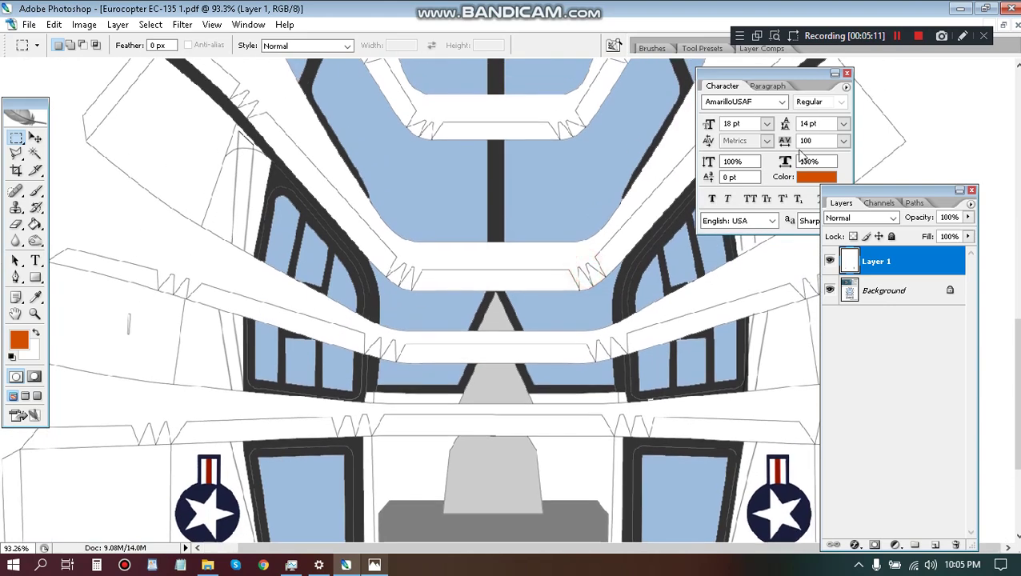
pyautogui.click(847, 74)
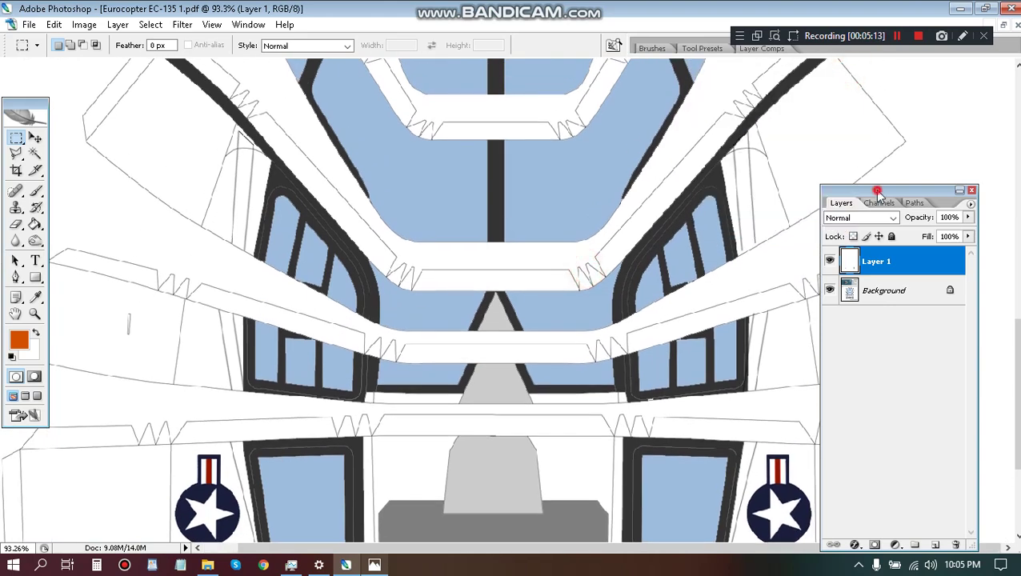
pyautogui.moveTo(875, 192); pyautogui.dragTo(1001, 190)
# Step: Select the stripe outlines beside the upper right-hand windows on Layer 1 and nudge them right to meet the window frame
pyautogui.moveTo(696, 98); pyautogui.dragTo(798, 419)
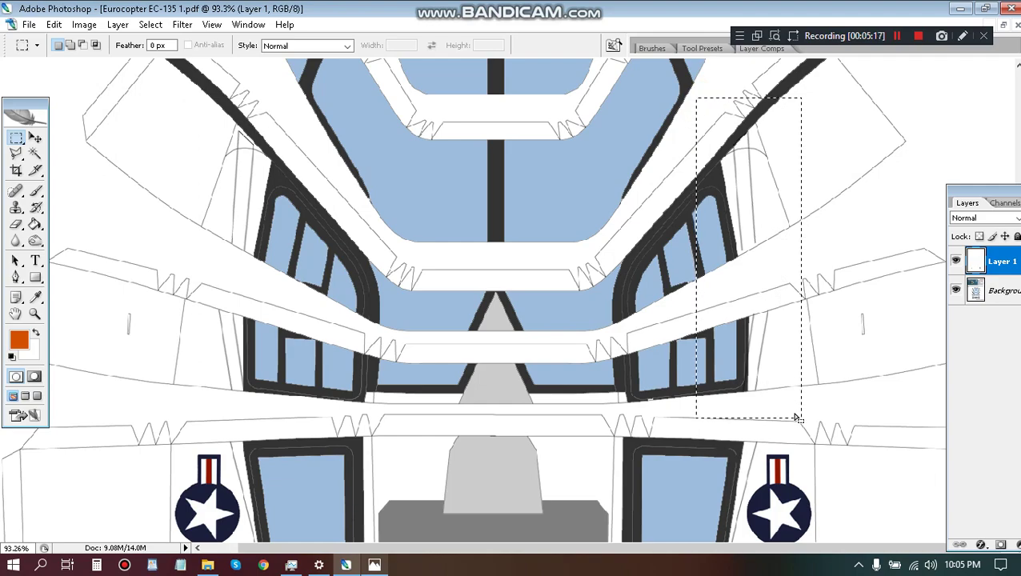
pyautogui.press('v')
pyautogui.scroll(5, 790, 424)
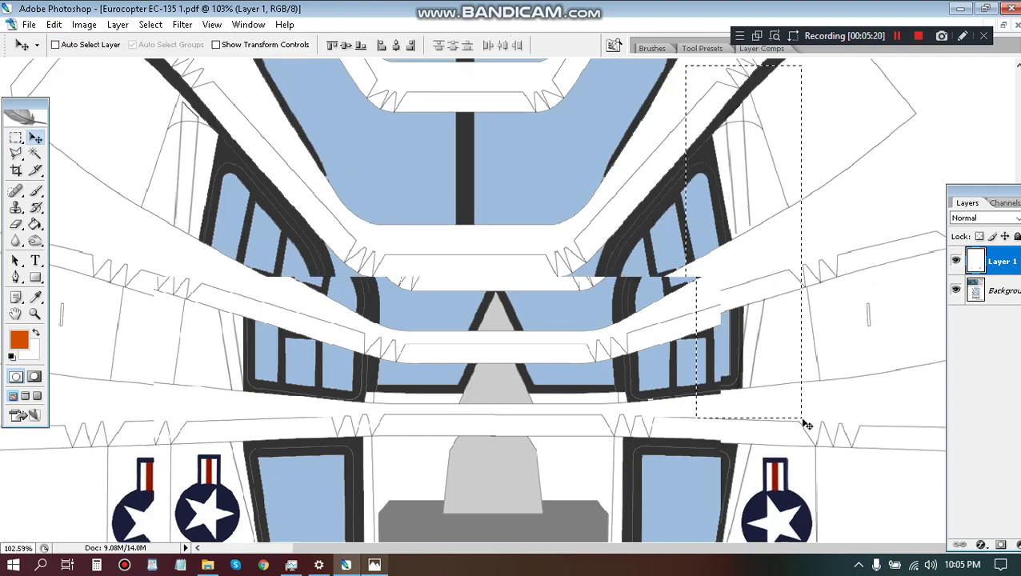
pyautogui.press('Right')
pyautogui.press('Right')
pyautogui.press('Right')
pyautogui.press('Right')
pyautogui.press('Right')
pyautogui.press('Right')
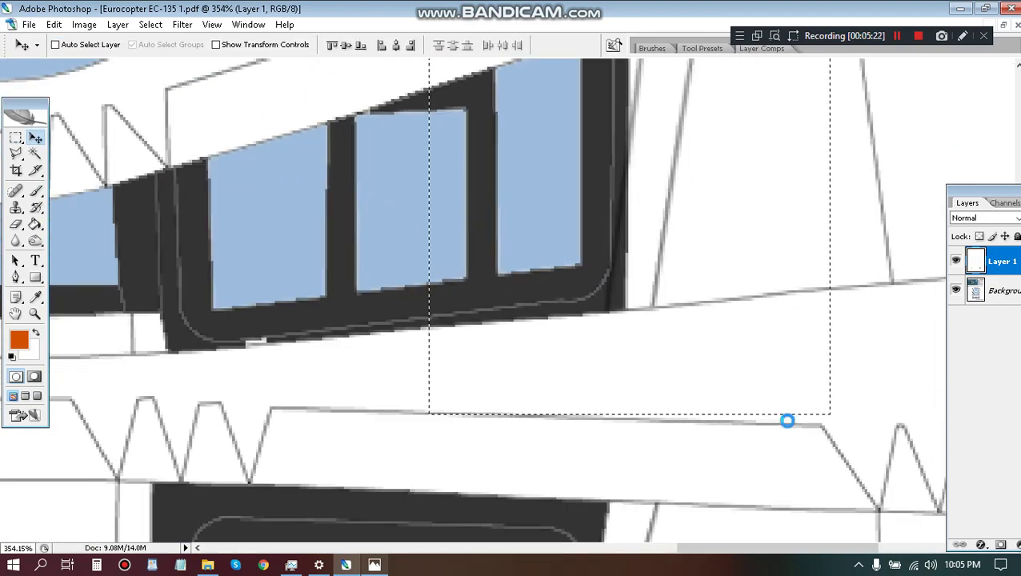
pyautogui.press('Left')
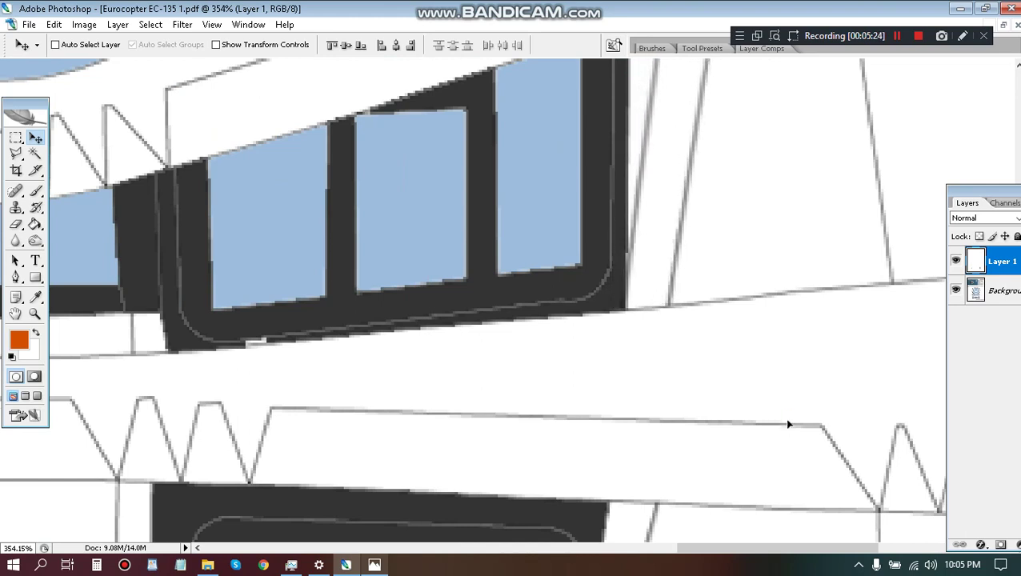
pyautogui.press('Right')
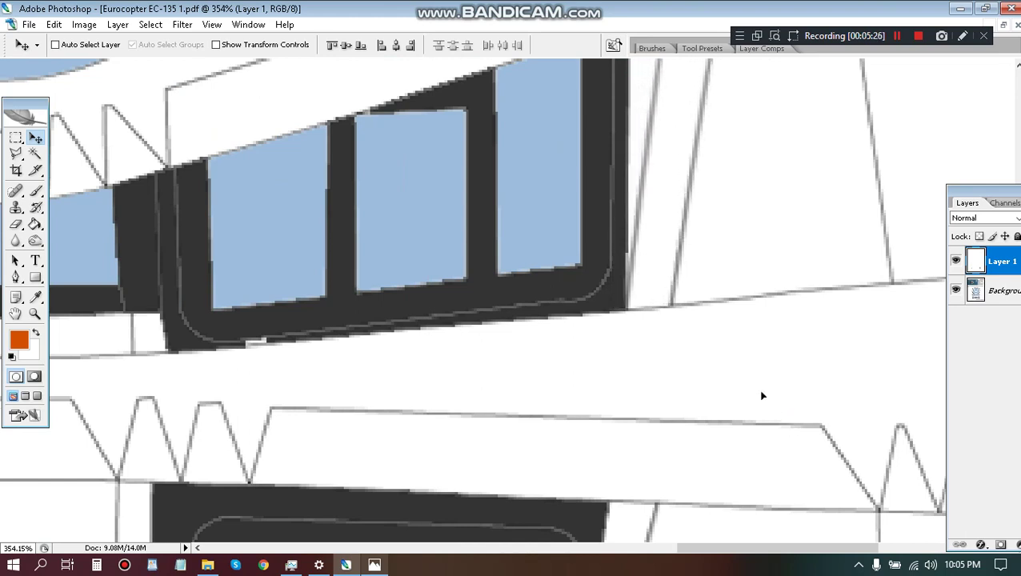
pyautogui.scroll(-8, 761, 395)
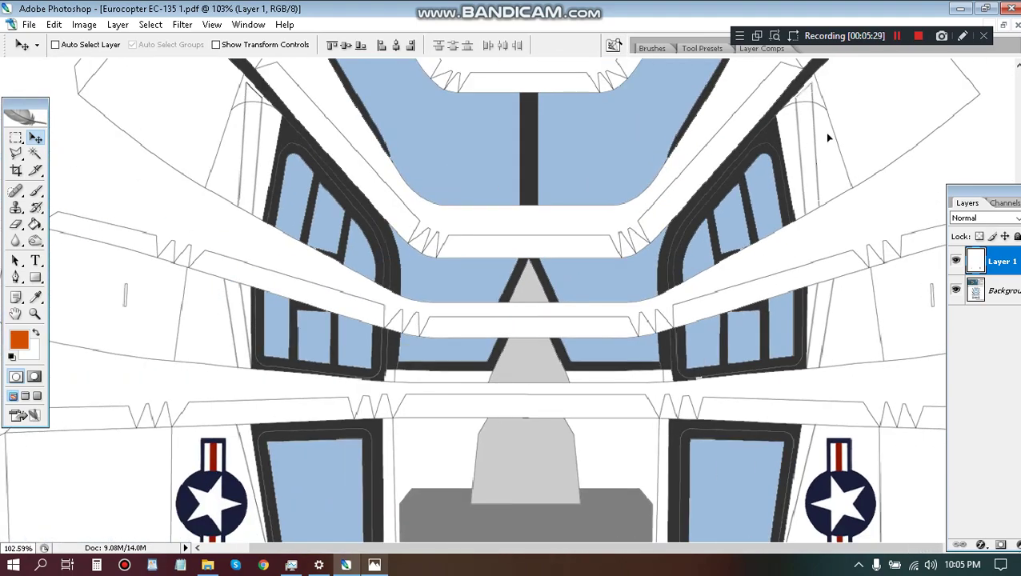
# Step: Examine the stripe outlines against the lower window frames on both side panels of the model
pyautogui.scroll(-3, 825, 132)
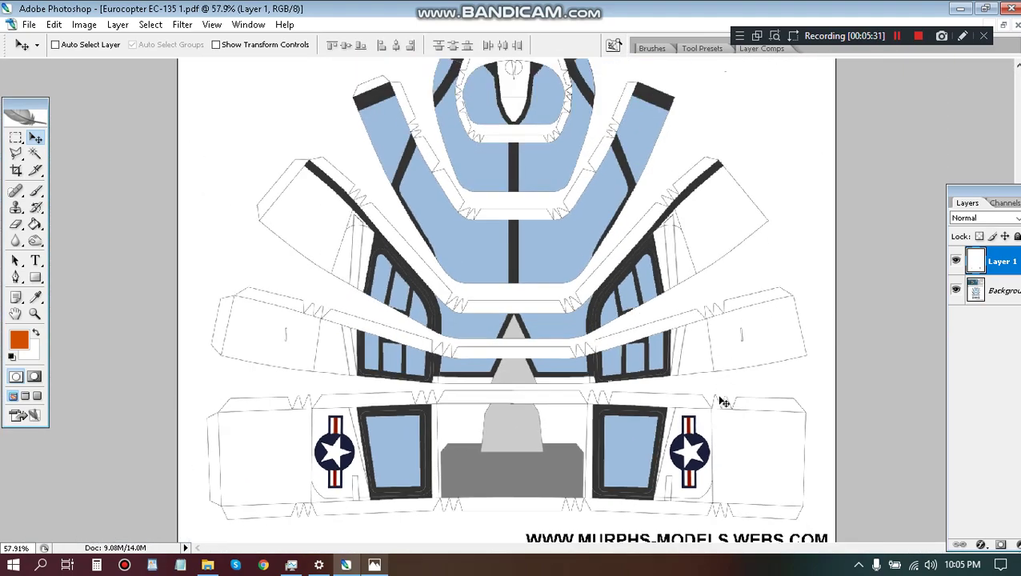
pyautogui.scroll(3, 638, 525)
pyautogui.scroll(-3, 632, 514)
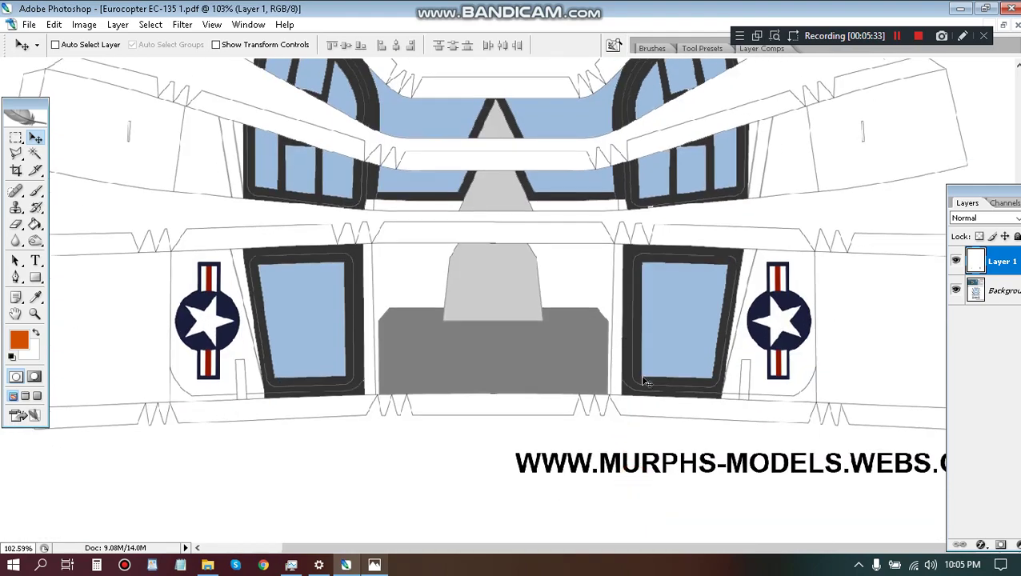
pyautogui.scroll(3, 680, 392)
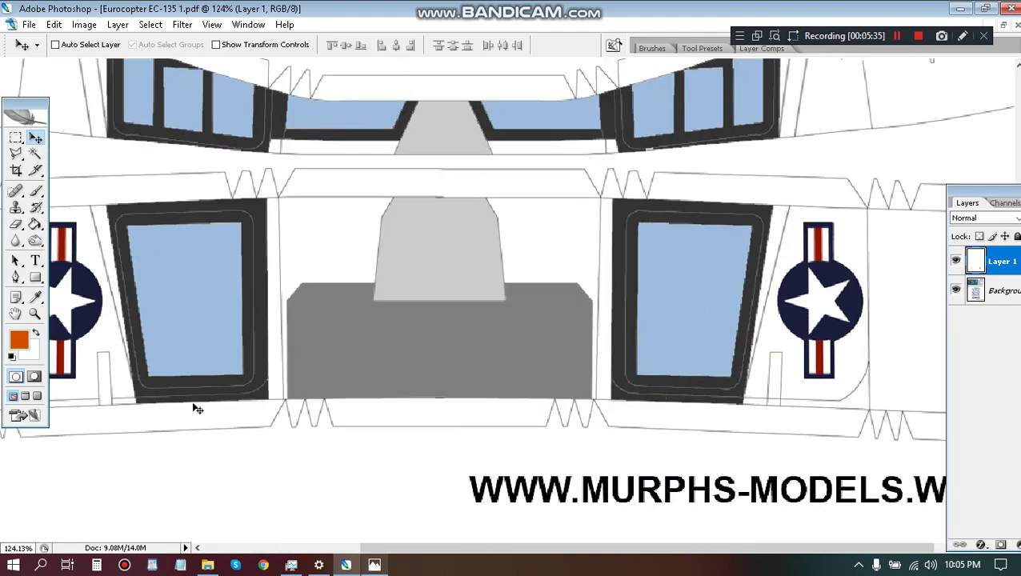
pyautogui.scroll(5, 113, 392)
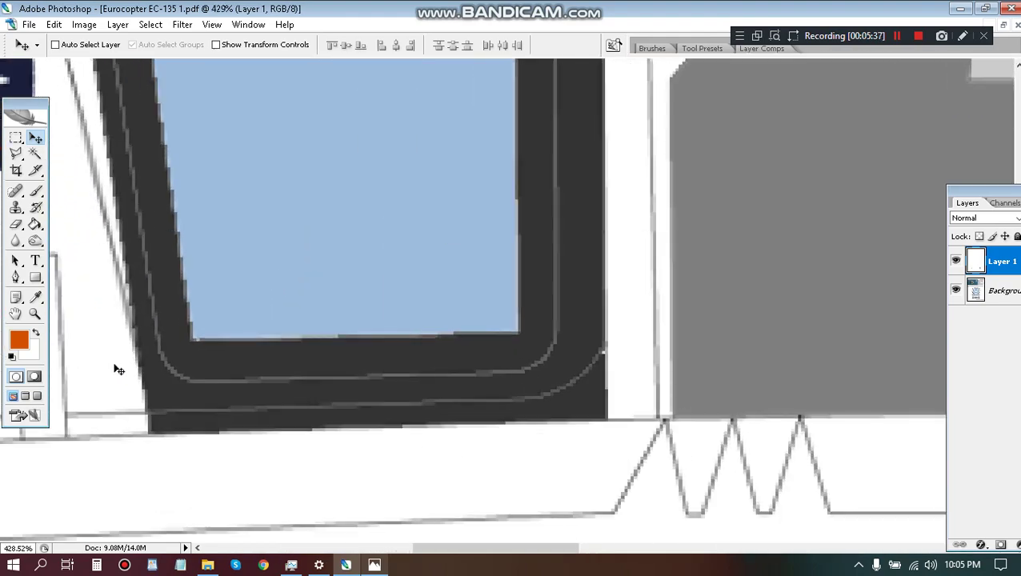
pyautogui.scroll(2, 128, 355)
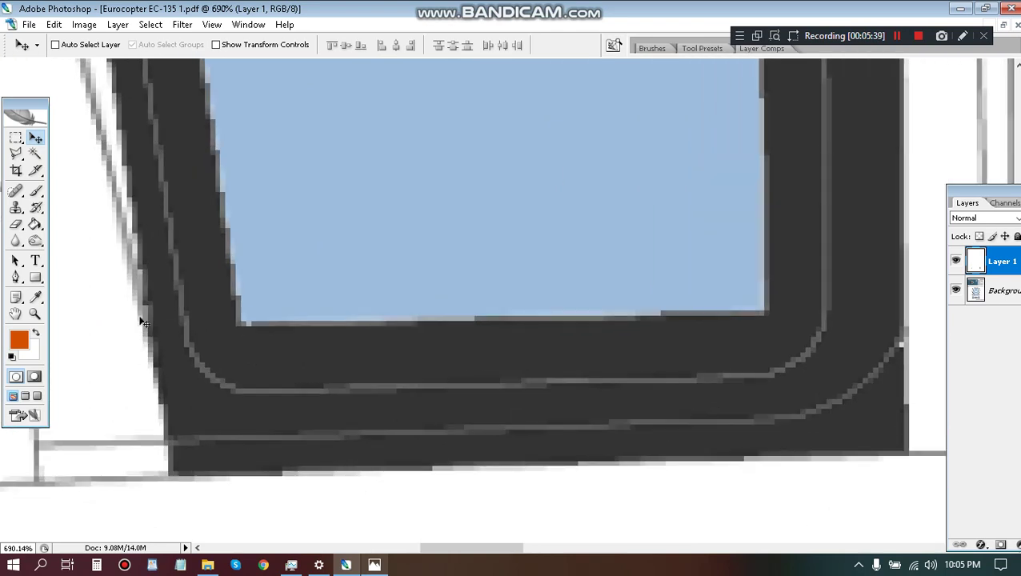
pyautogui.scroll(-1, 158, 376)
pyautogui.hscroll(6, 189, 339)
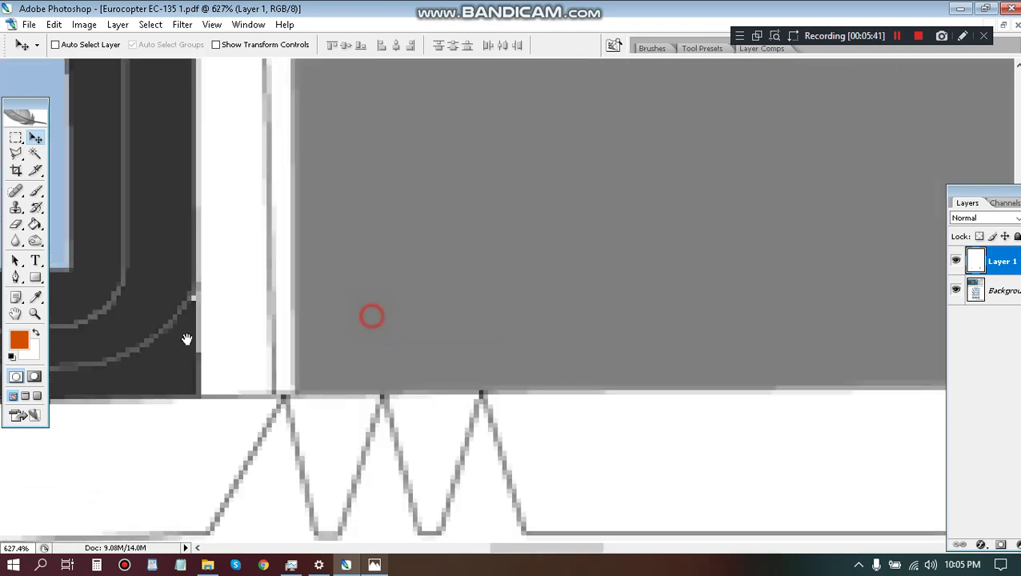
pyautogui.hscroll(8, 136, 319)
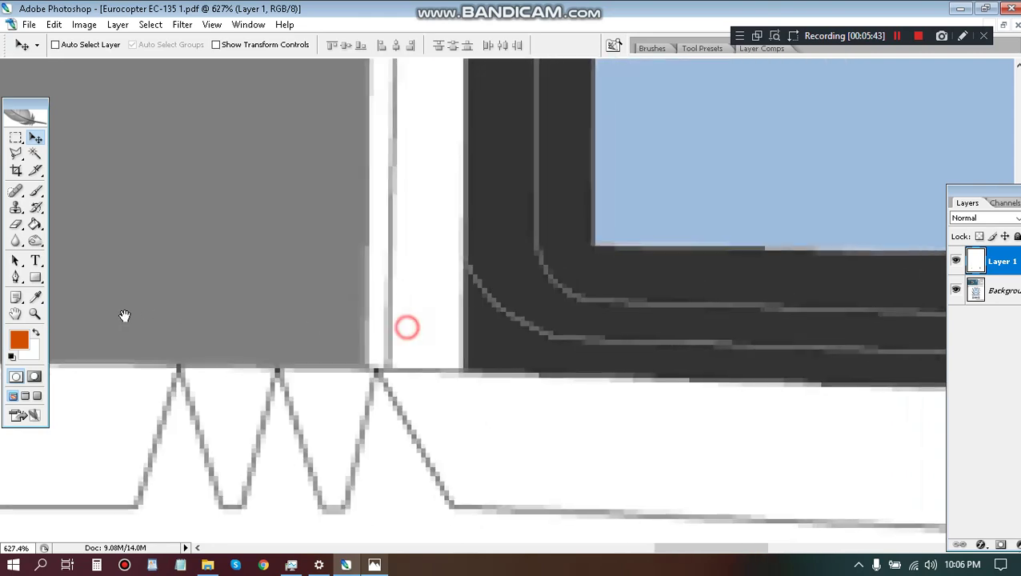
pyautogui.scroll(-4, 500, 327)
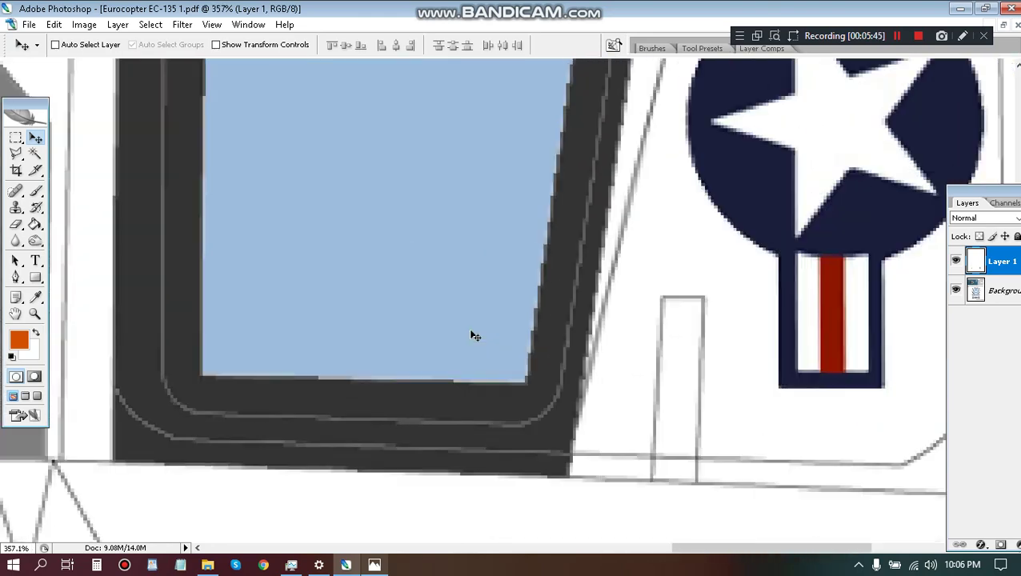
pyautogui.scroll(-1, 474, 336)
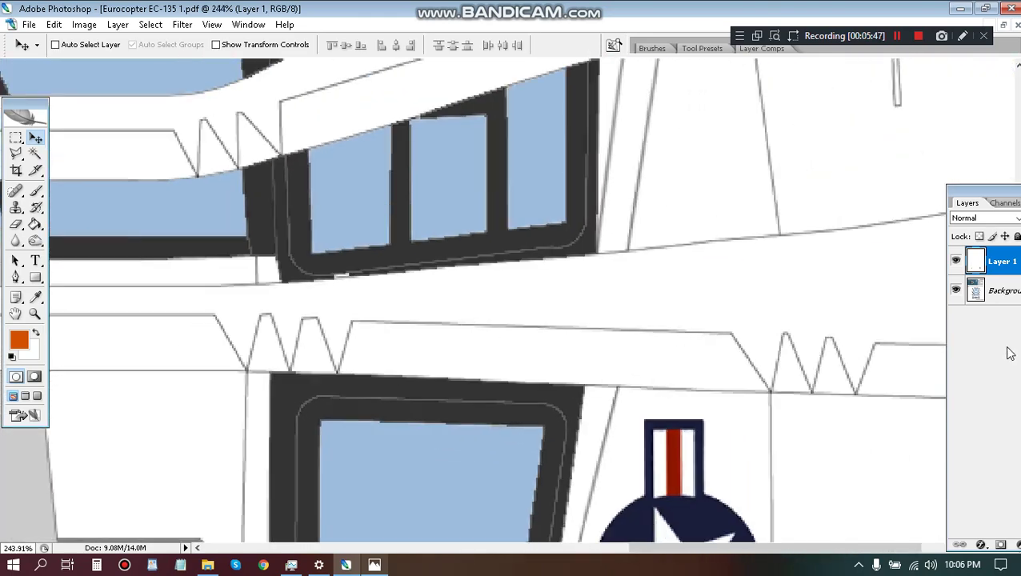
# Step: Merge Layer 1 into the background and fill the stripe sections beside the model's right-hand windows with International Orange
pyautogui.hotkey('ctrl', 'e')
pyautogui.press('g')
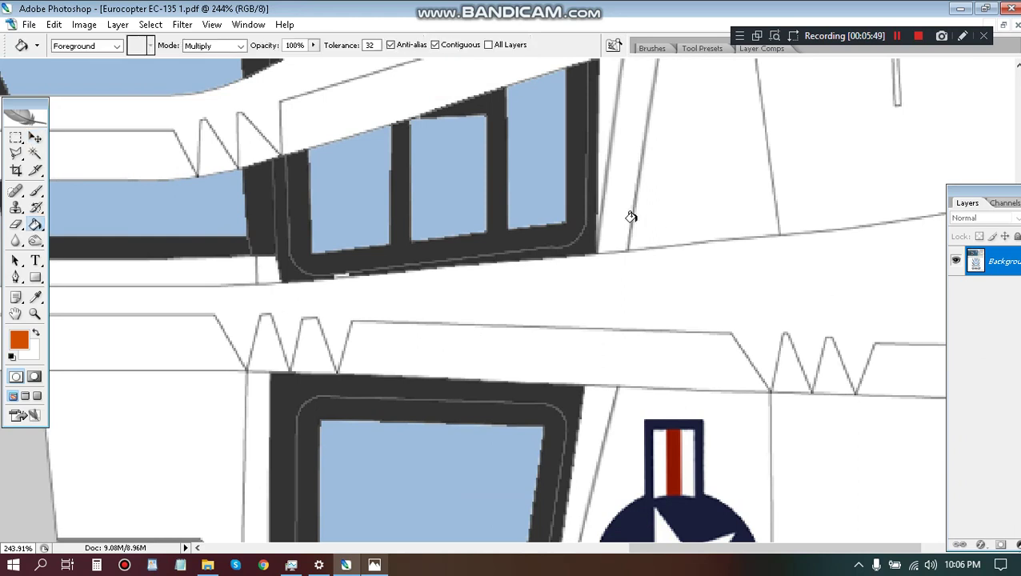
pyautogui.click(597, 398)
pyautogui.click(615, 205)
pyautogui.moveTo(636, 172); pyautogui.dragTo(623, 299)
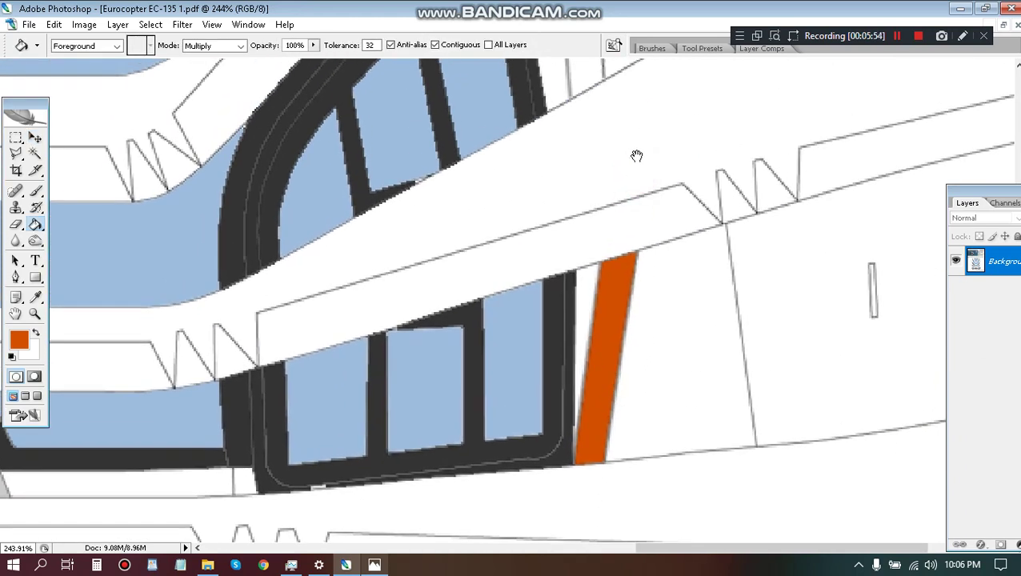
pyautogui.moveTo(636, 155); pyautogui.dragTo(540, 279)
pyautogui.click(550, 263)
pyautogui.moveTo(538, 184); pyautogui.dragTo(610, 373)
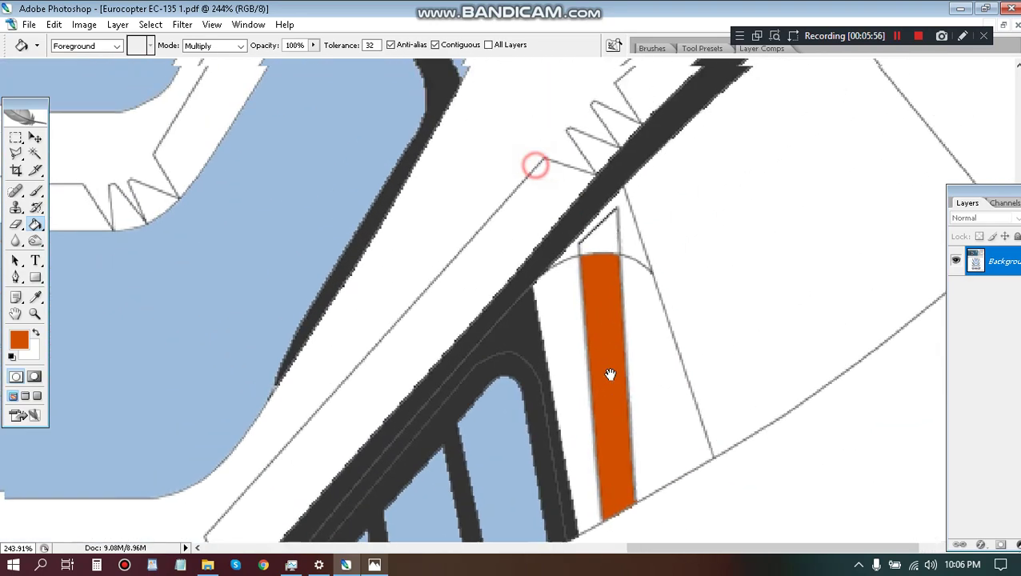
pyautogui.click(603, 237)
# Step: Fill the matching stripe sections beside the model's left-hand windows with the same orange
pyautogui.hscroll(-10, 228, 275)
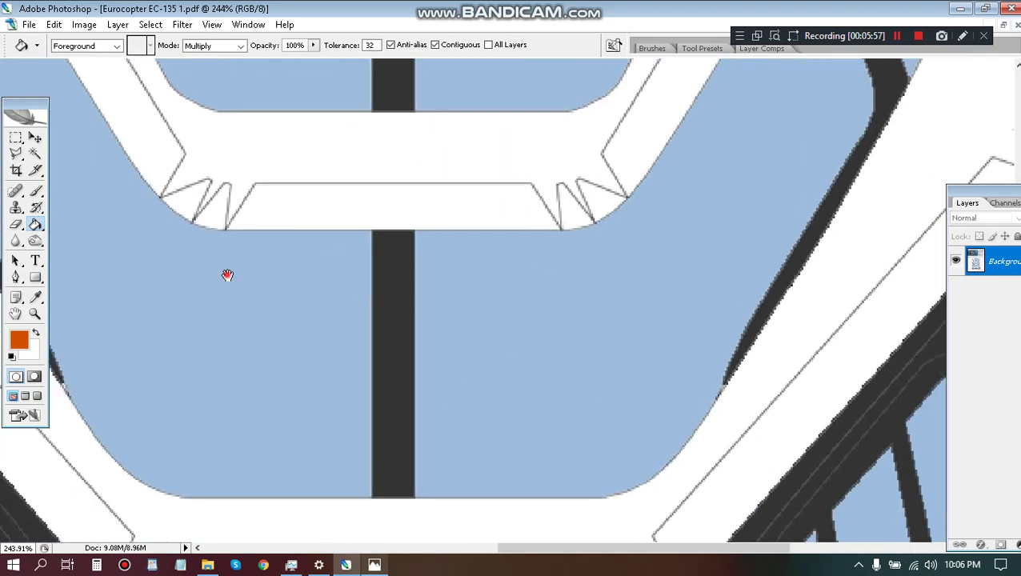
pyautogui.click(232, 221)
pyautogui.click(246, 283)
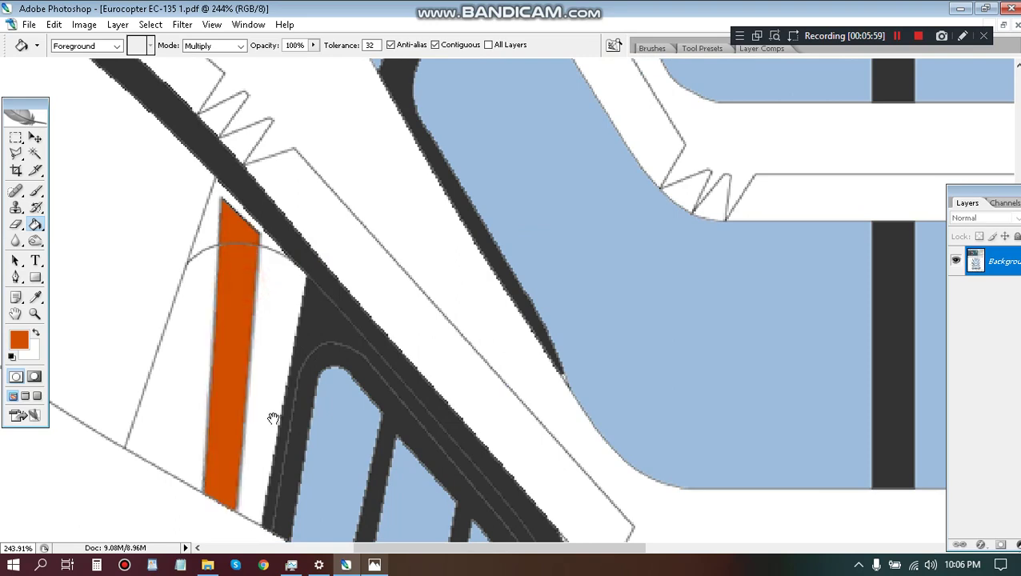
pyautogui.scroll(-5, 273, 416)
pyautogui.click(358, 210)
pyautogui.scroll(-3, 411, 261)
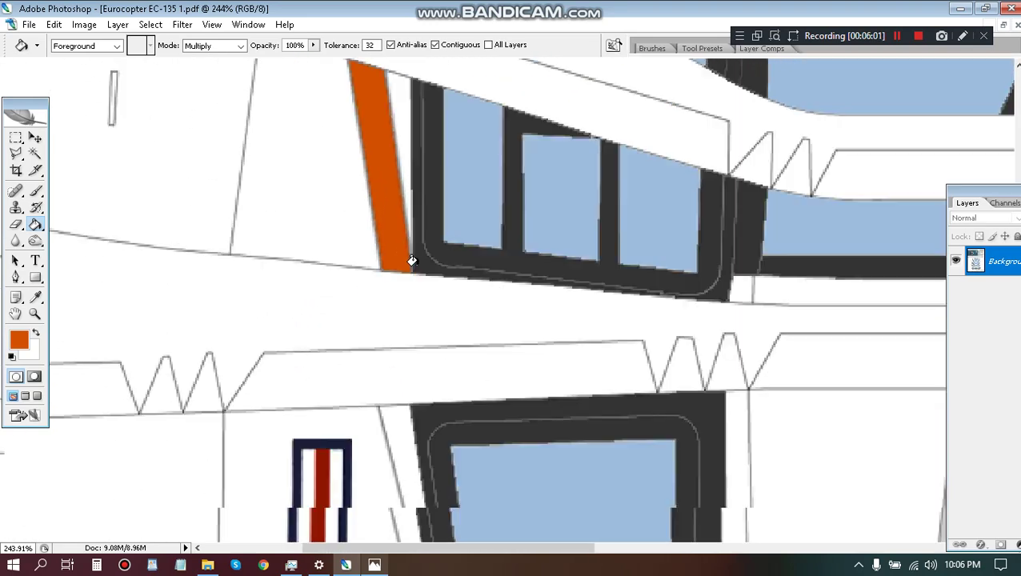
pyautogui.scroll(-4, 411, 261)
pyautogui.click(416, 264)
pyautogui.scroll(-6, 417, 264)
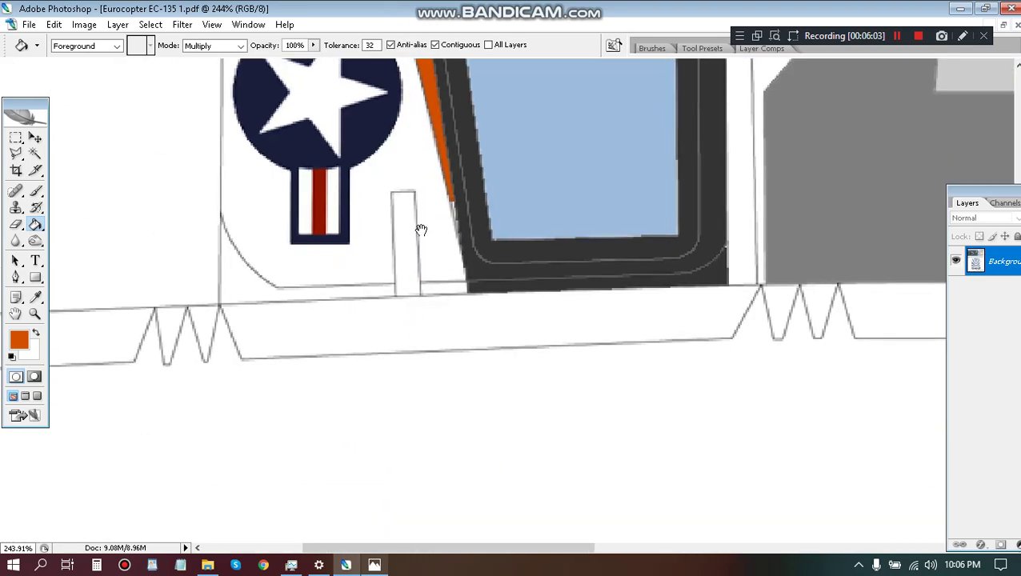
# Step: Extend the orange tip of the lower left-hand stripe down along the window frame with a straight 2-pixel brush stroke
pyautogui.press('b')
pyautogui.scroll(6, 442, 212)
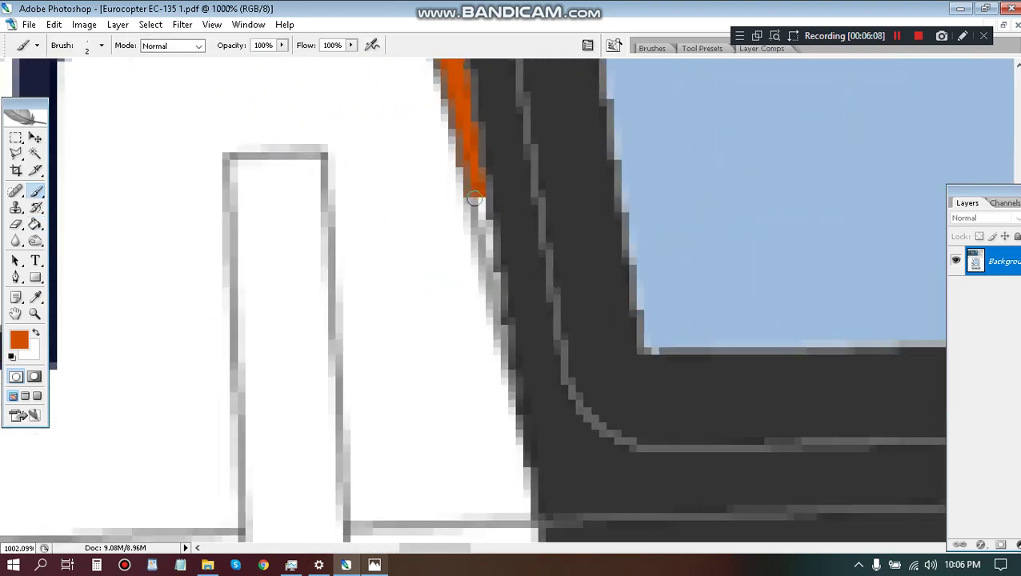
pyautogui.click(474, 198)
pyautogui.keyDown('shift'); pyautogui.click(492, 305); pyautogui.keyUp('shift')
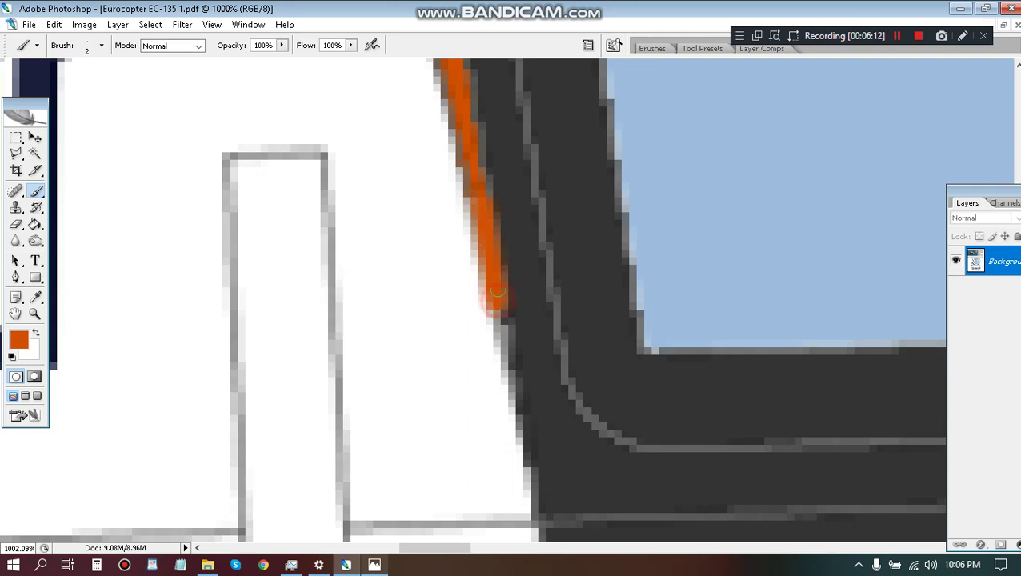
pyautogui.scroll(-5, 496, 294)
pyautogui.moveTo(803, 264); pyautogui.dragTo(539, 240)
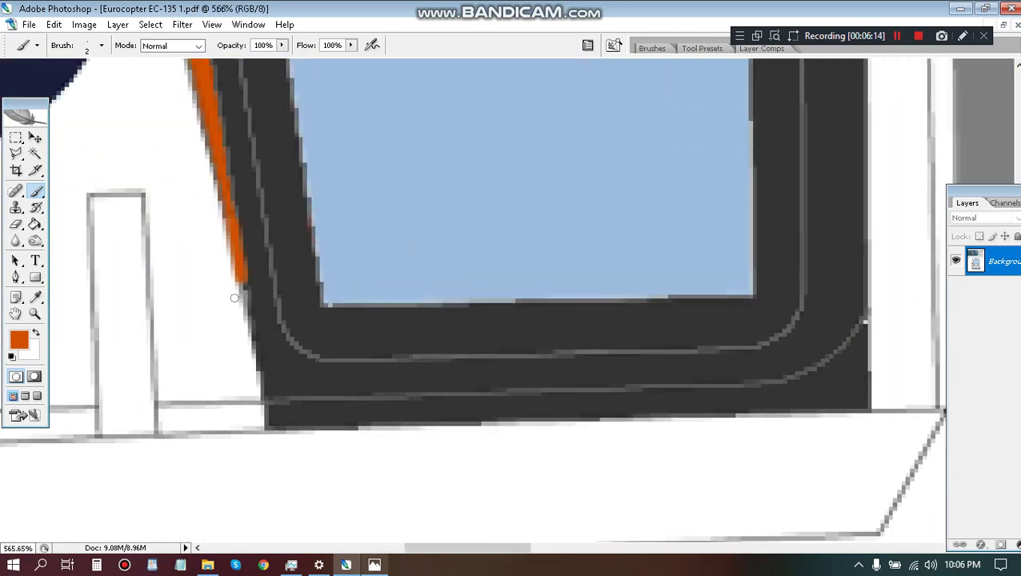
pyautogui.scroll(4, 235, 297)
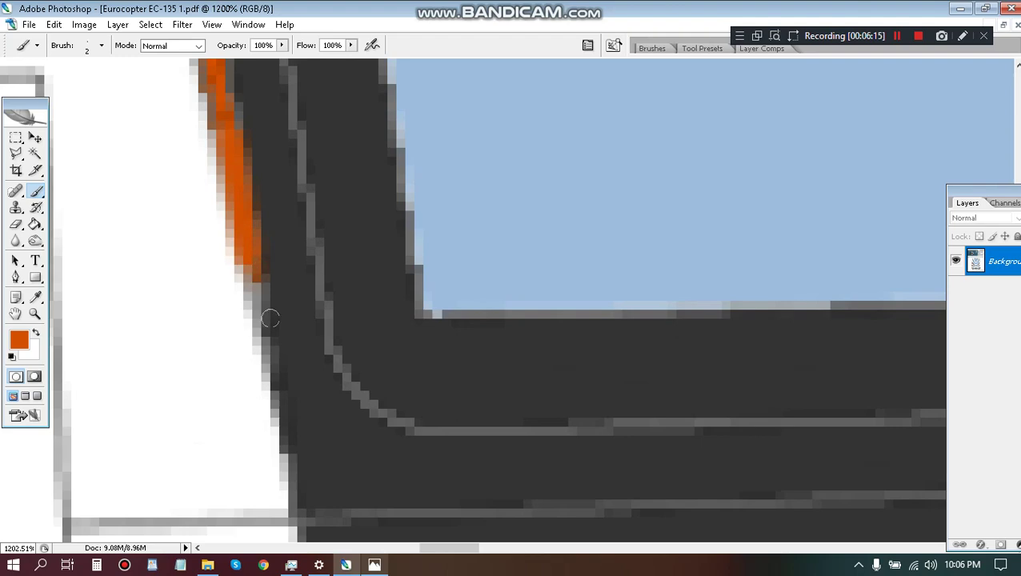
pyautogui.scroll(-6, 260, 326)
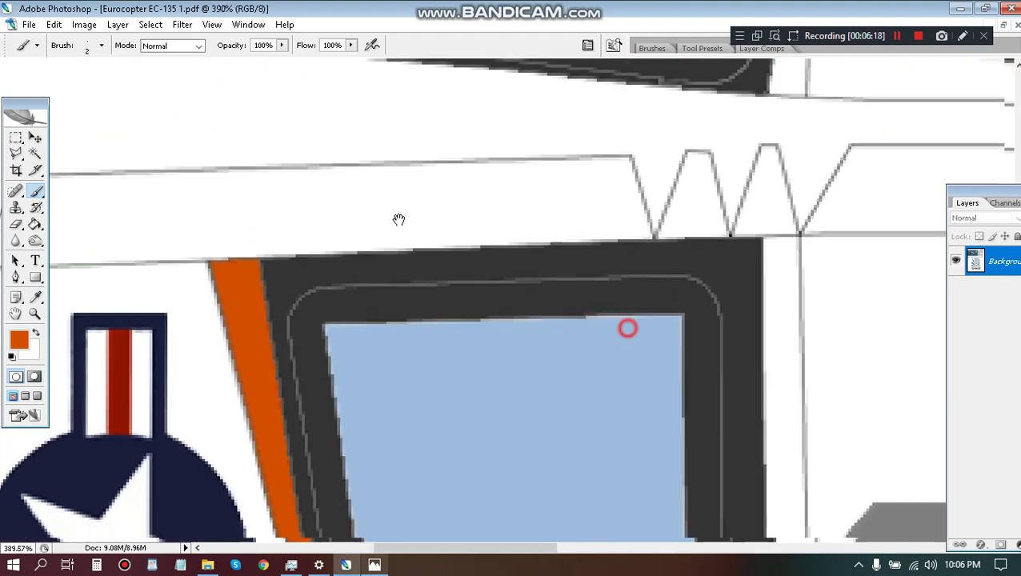
# Step: Brush the tip of the lower right-hand stripe in orange down along its window frame to match the left side
pyautogui.moveTo(399, 219)
pyautogui.mouseDown()
pyautogui.moveTo(590, 344)
pyautogui.moveTo(560, 351)
pyautogui.moveTo(501, 289)
pyautogui.moveTo(272, 315)
pyautogui.mouseUp()
pyautogui.scroll(3, 452, 240)
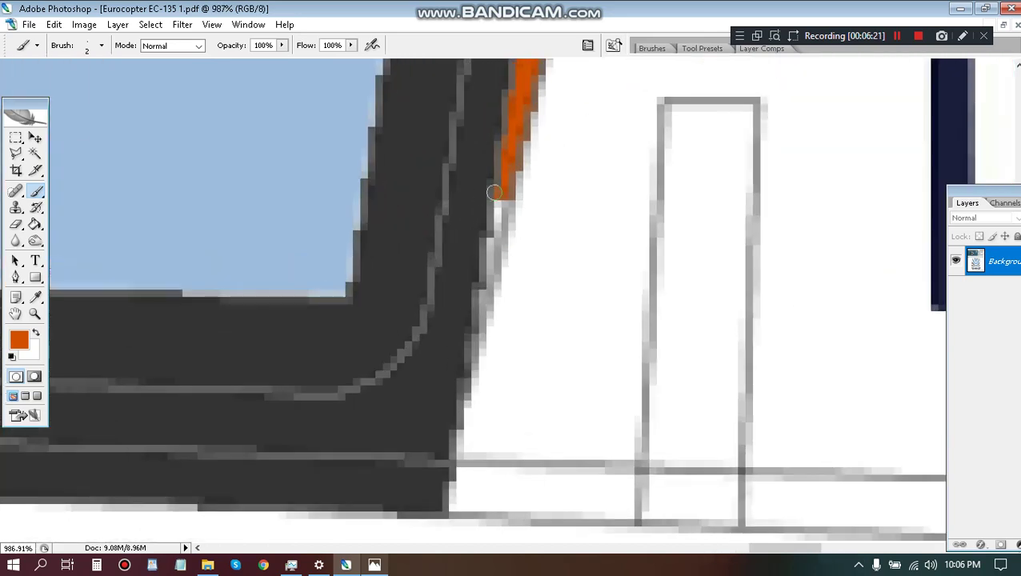
pyautogui.keyDown('shift'); pyautogui.click(470, 356); pyautogui.keyUp('shift')
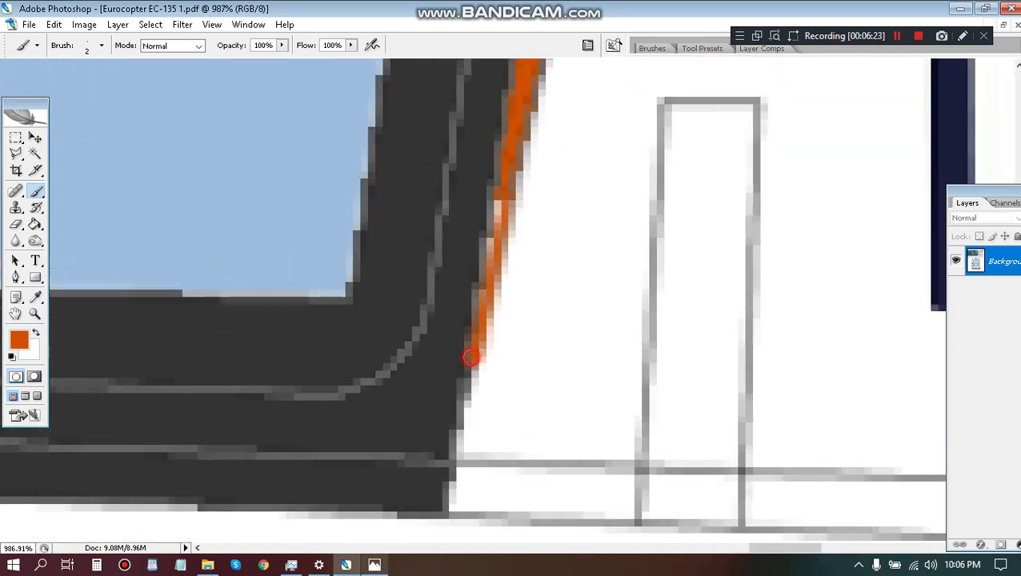
pyautogui.keyDown('shift'); pyautogui.click(497, 183); pyautogui.keyUp('shift')
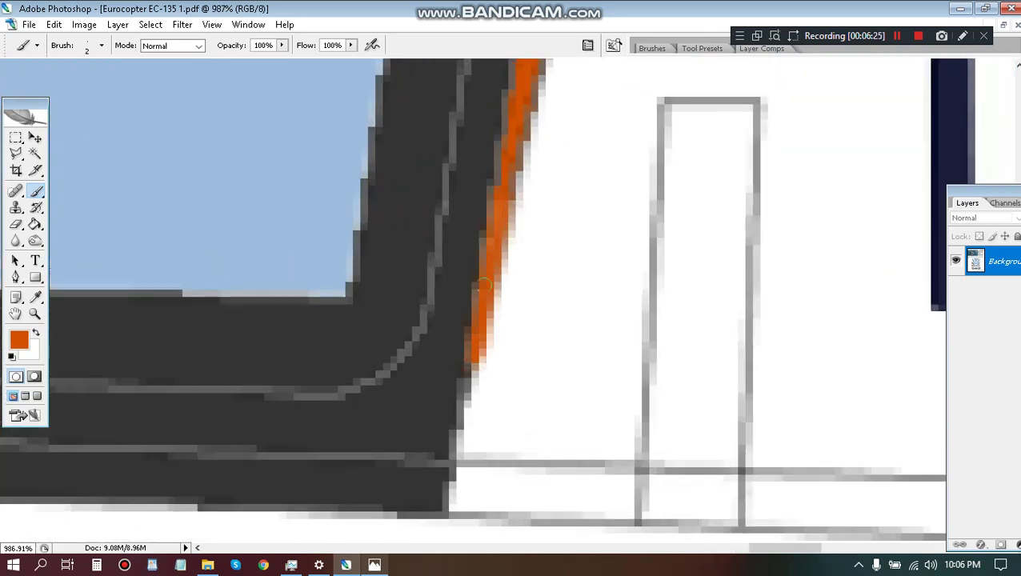
pyautogui.scroll(-6, 474, 311)
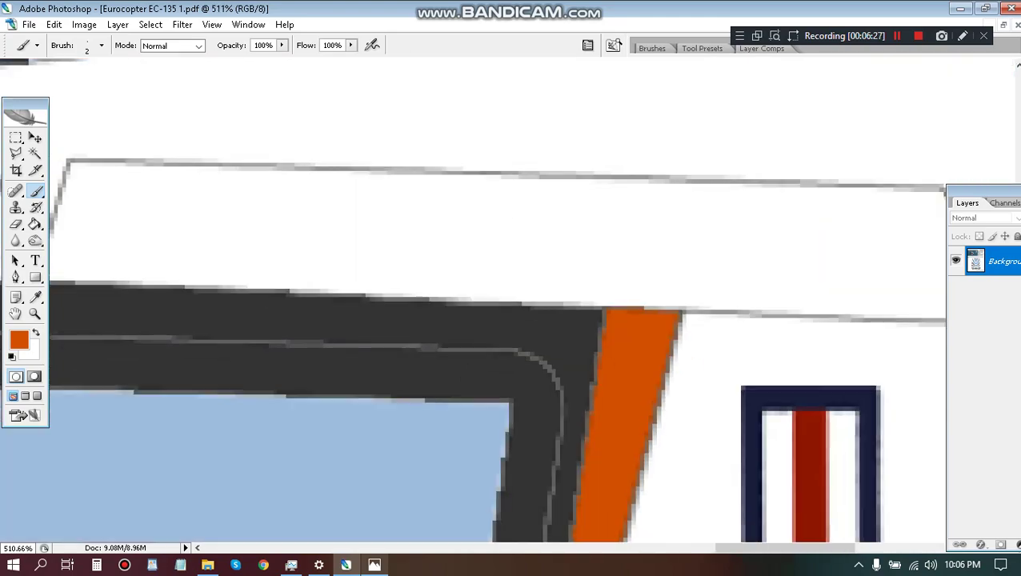
pyautogui.scroll(-5, 500, 216)
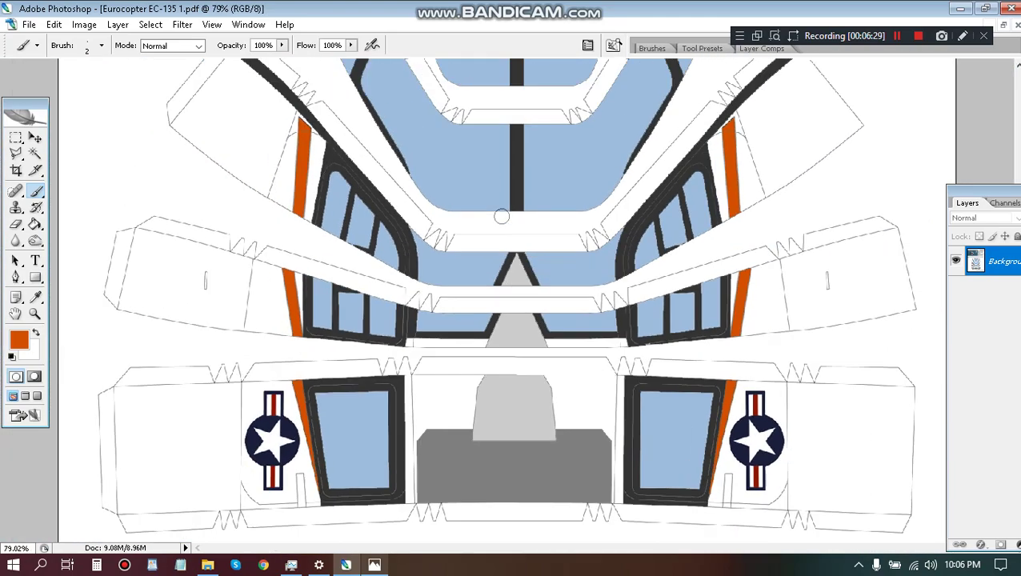
pyautogui.scroll(-3, 500, 216)
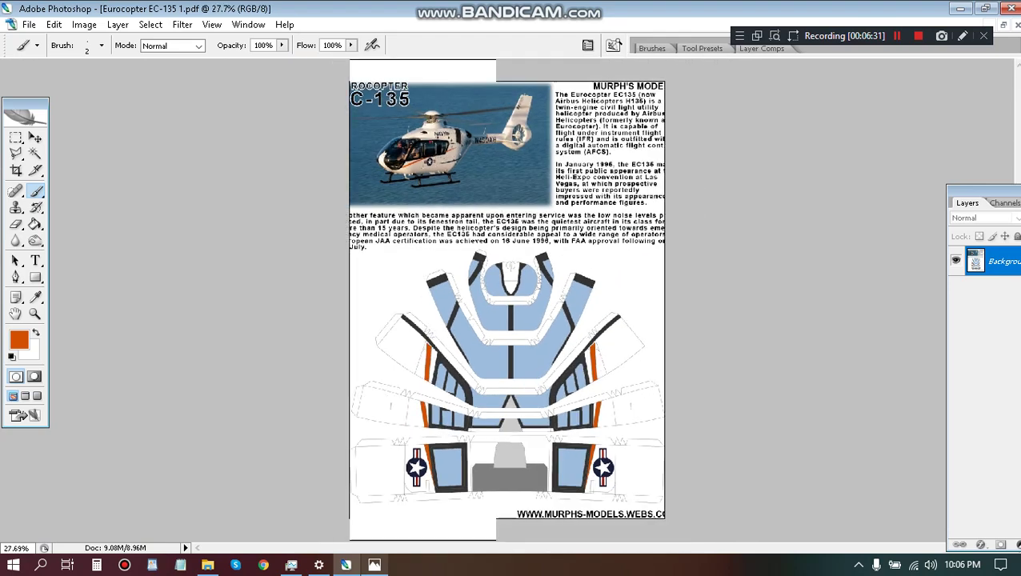
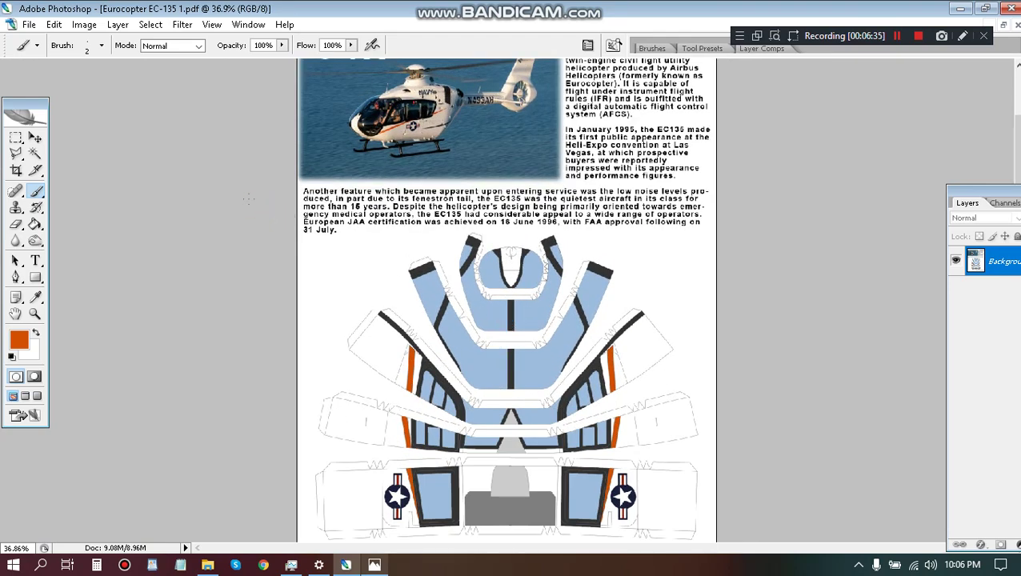
# Step: Move the finished first page aside and switch to Eurocopter EC-135 2.pdf in a maximized window
pyautogui.click(1004, 27)
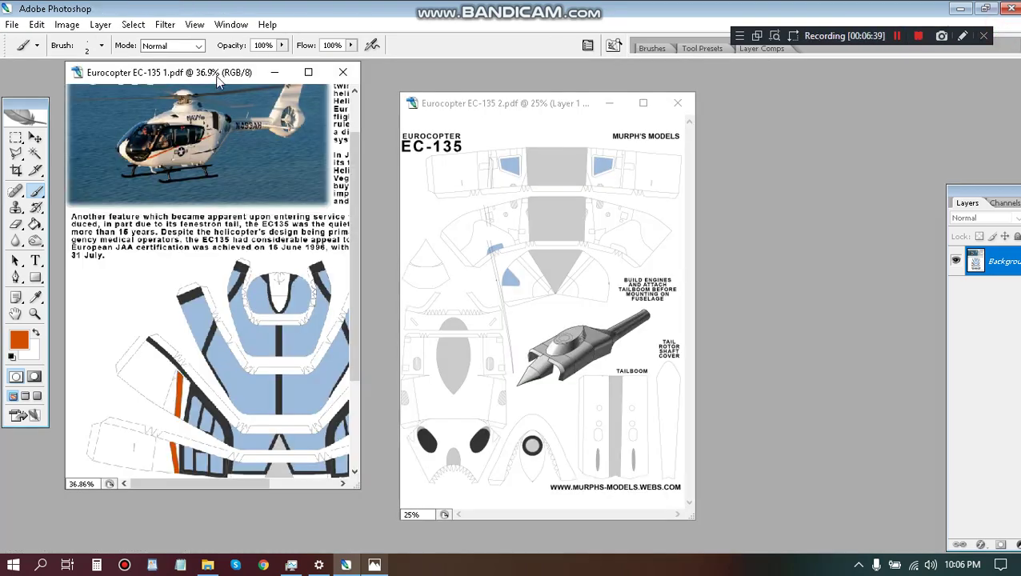
pyautogui.moveTo(211, 77); pyautogui.dragTo(141, 78)
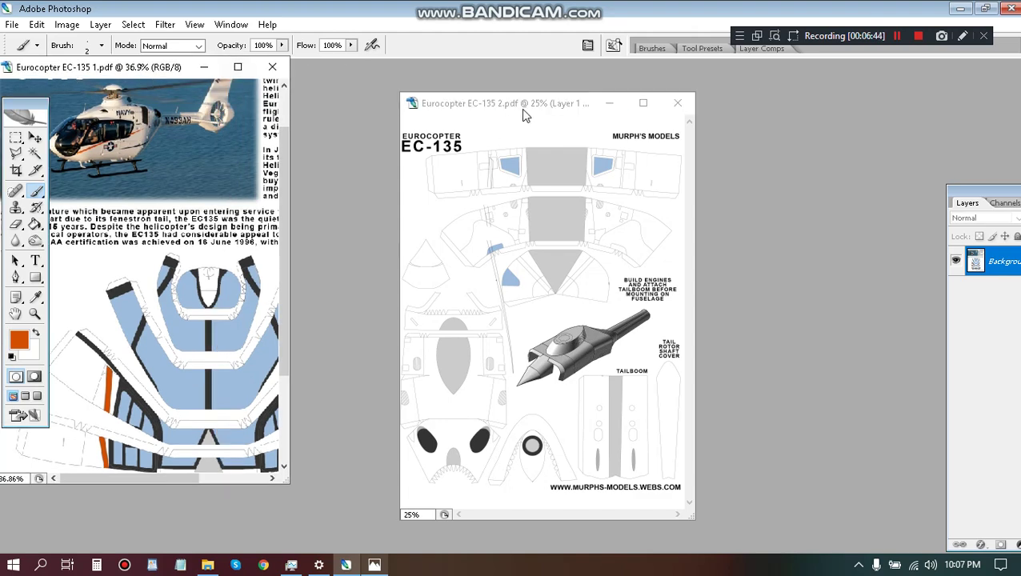
pyautogui.click(643, 105)
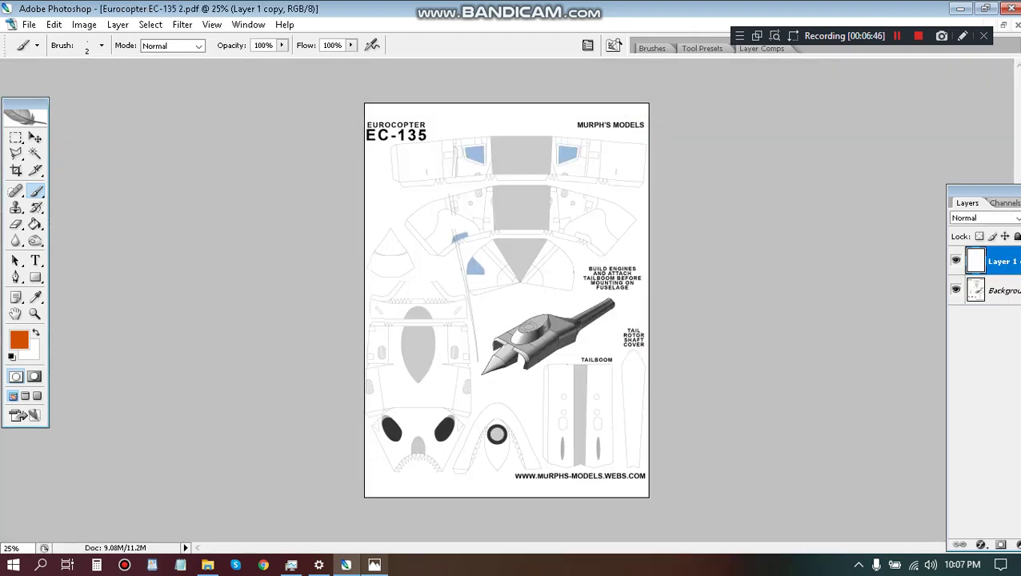
# Step: Move the guide lines on Layer 1 copy up to the top fuselage part so they run along its left-hand window
pyautogui.scroll(4, 346, 304)
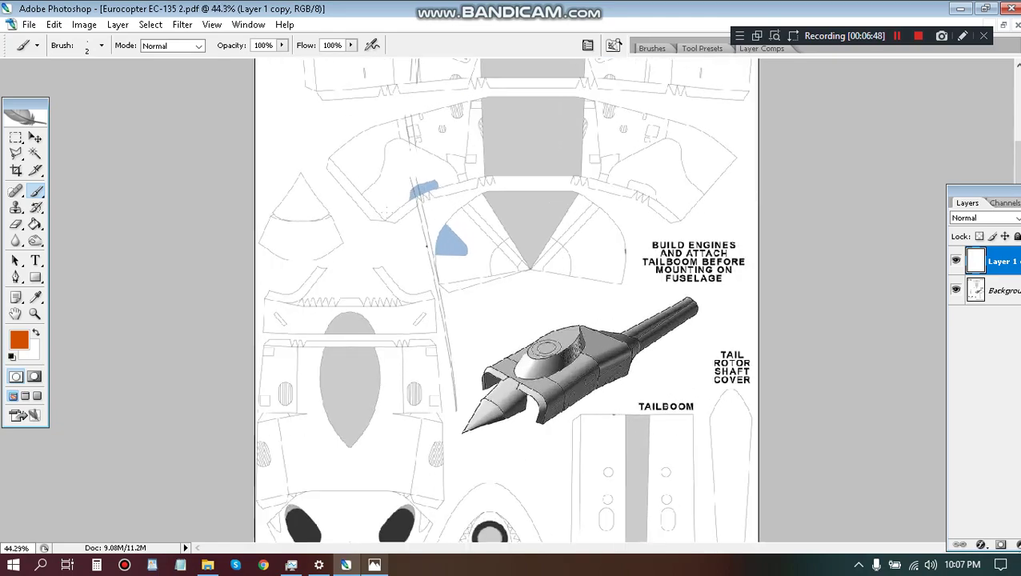
pyautogui.scroll(4, 310, 351)
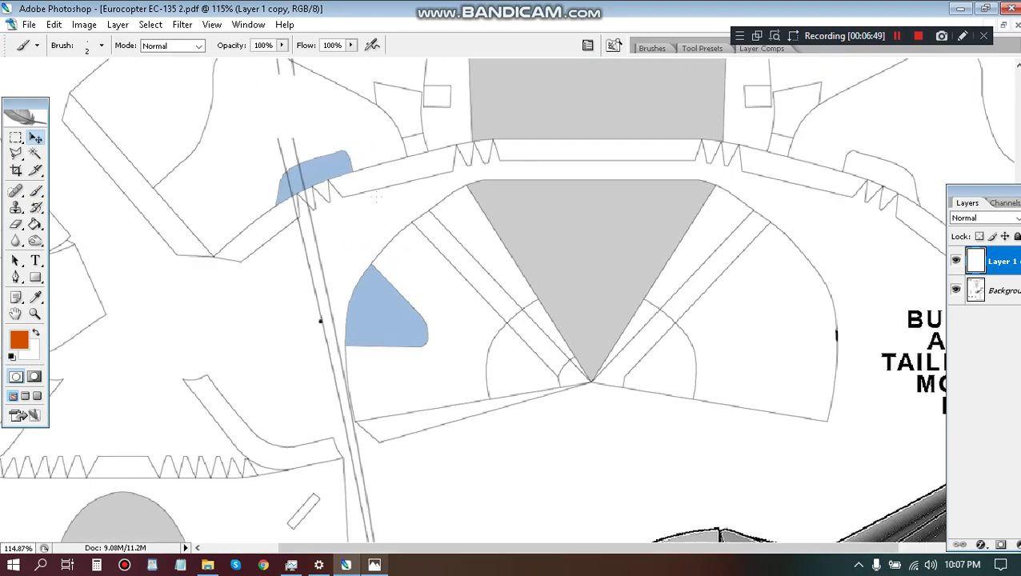
pyautogui.press('v')
pyautogui.moveTo(310, 350); pyautogui.dragTo(326, 164)
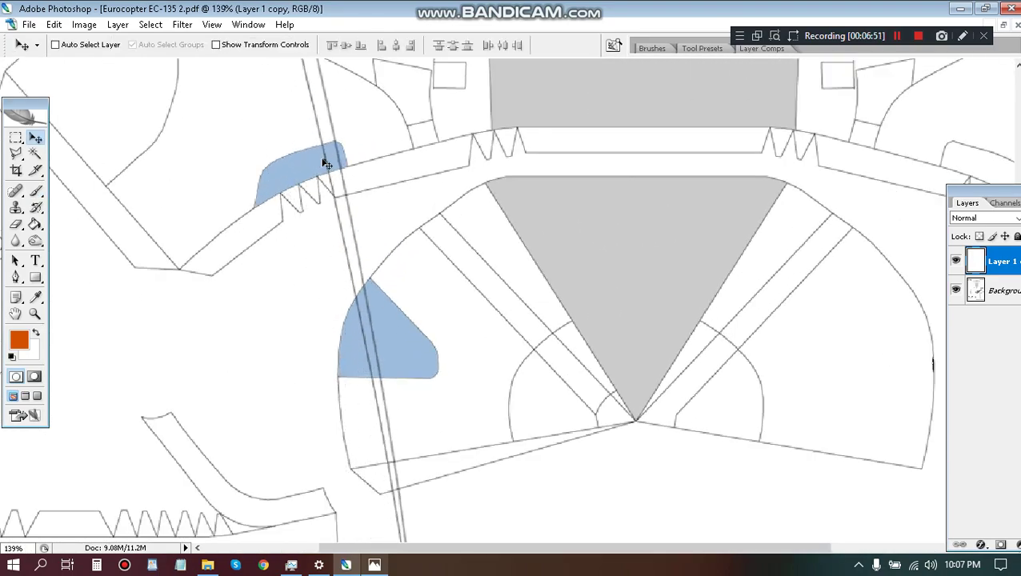
pyautogui.moveTo(333, 224); pyautogui.dragTo(297, 235)
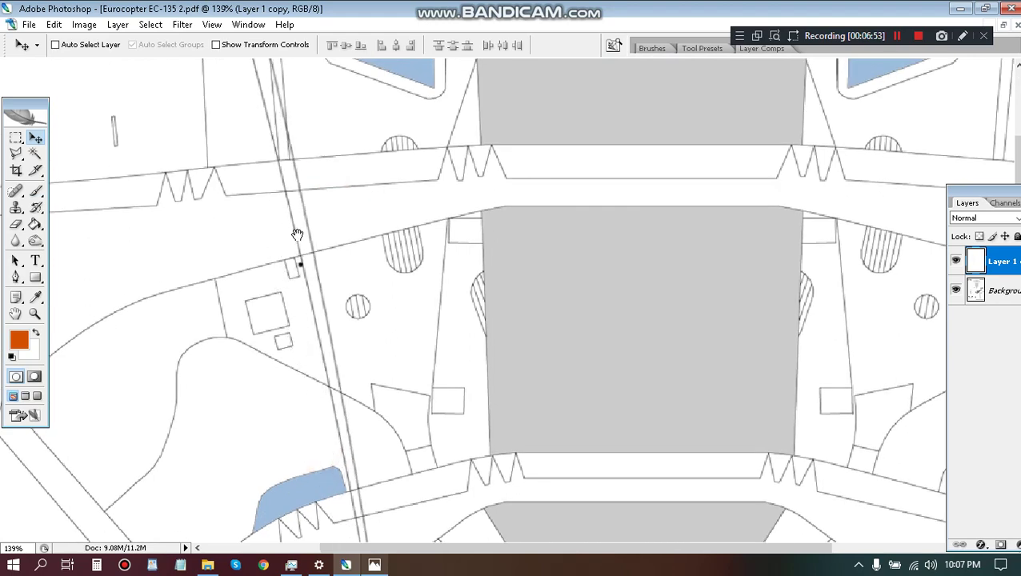
pyautogui.moveTo(305, 273)
pyautogui.mouseDown()
pyautogui.moveTo(313, 439)
pyautogui.moveTo(337, 228)
pyautogui.moveTo(319, 104)
pyautogui.mouseUp()
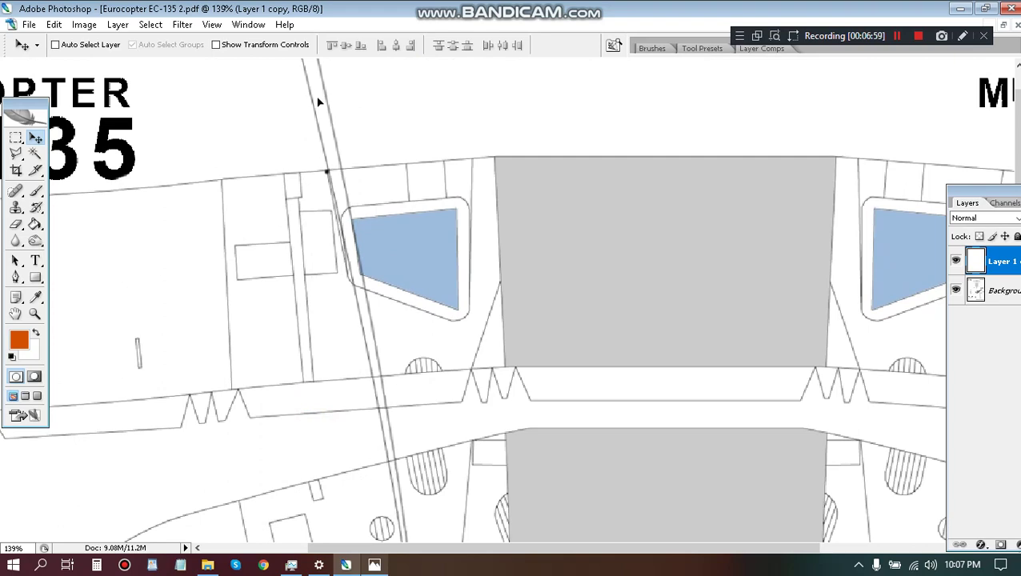
pyautogui.scroll(-3, 320, 102)
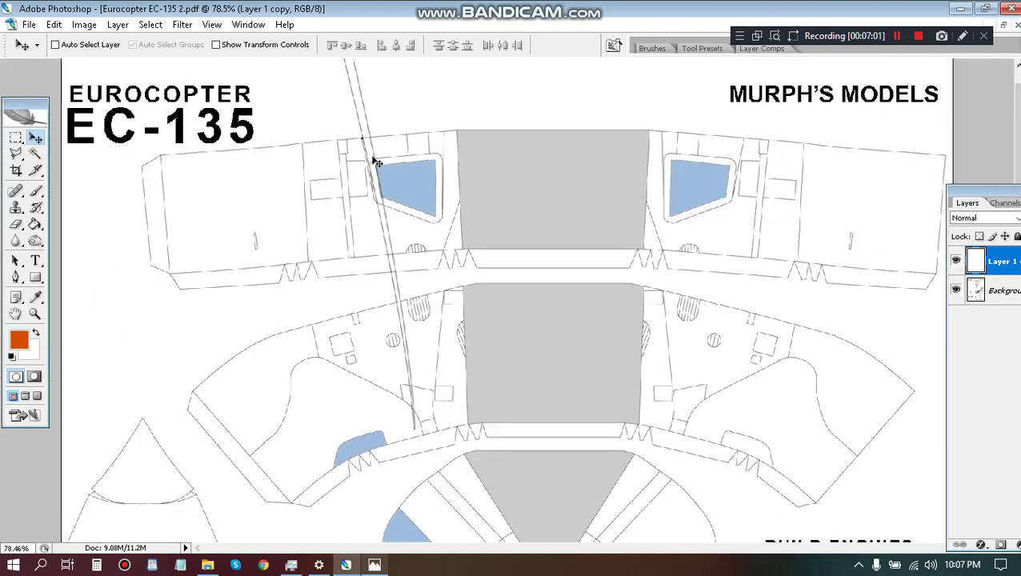
pyautogui.scroll(3, 387, 148)
pyautogui.scroll(1, 385, 148)
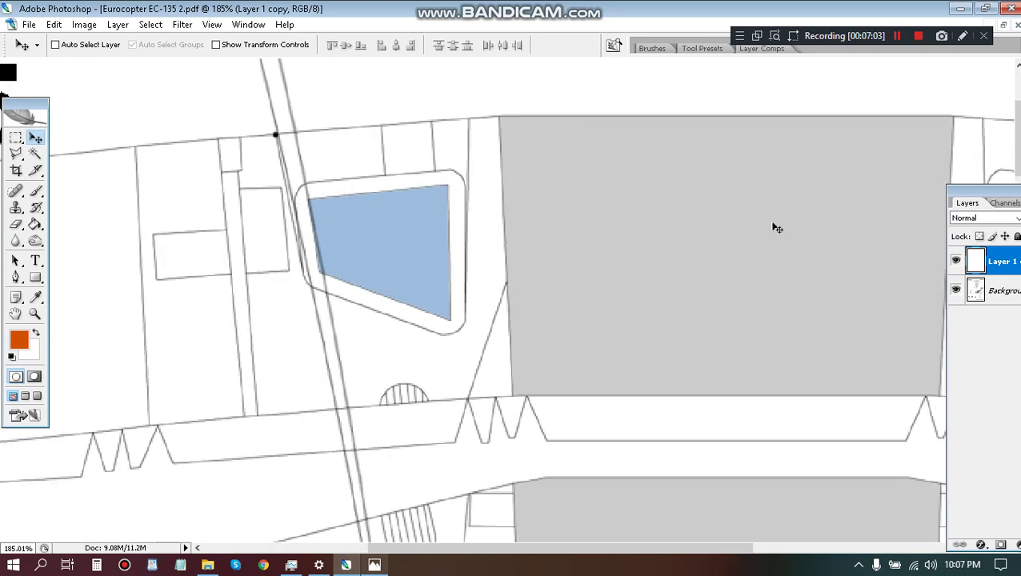
# Step: Fill the left-hand window's frame and the panels above it with black at 80% opacity on the Background layer, hiding the guide-line layer
pyautogui.click(1004, 291)
pyautogui.press('g')
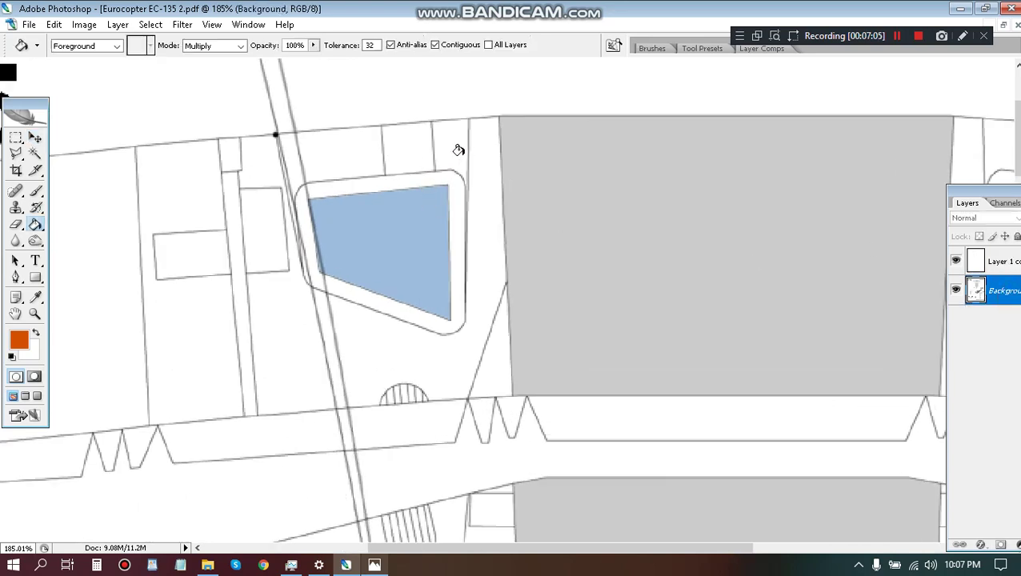
pyautogui.press('s')
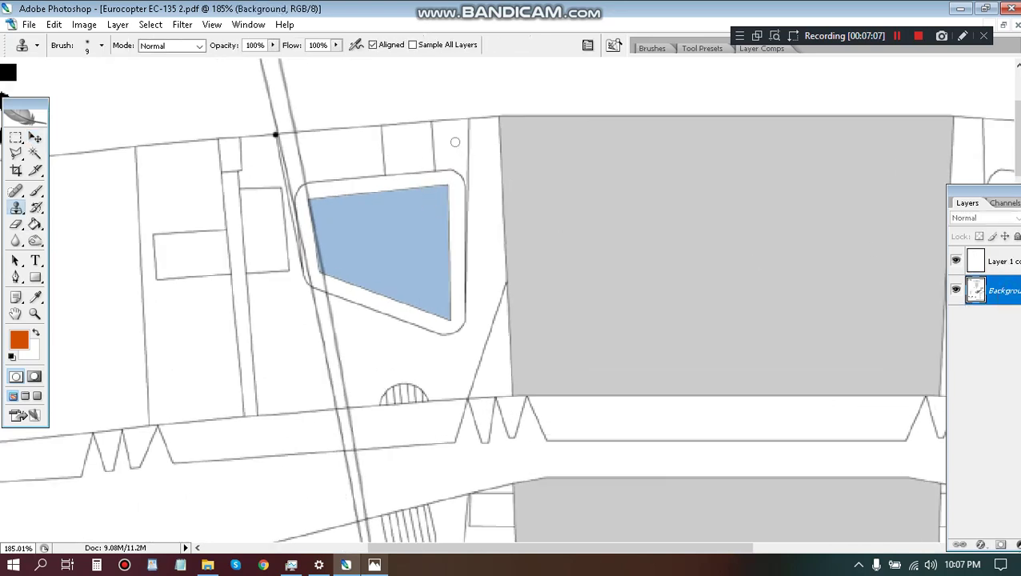
pyautogui.press('d')
pyautogui.press('g')
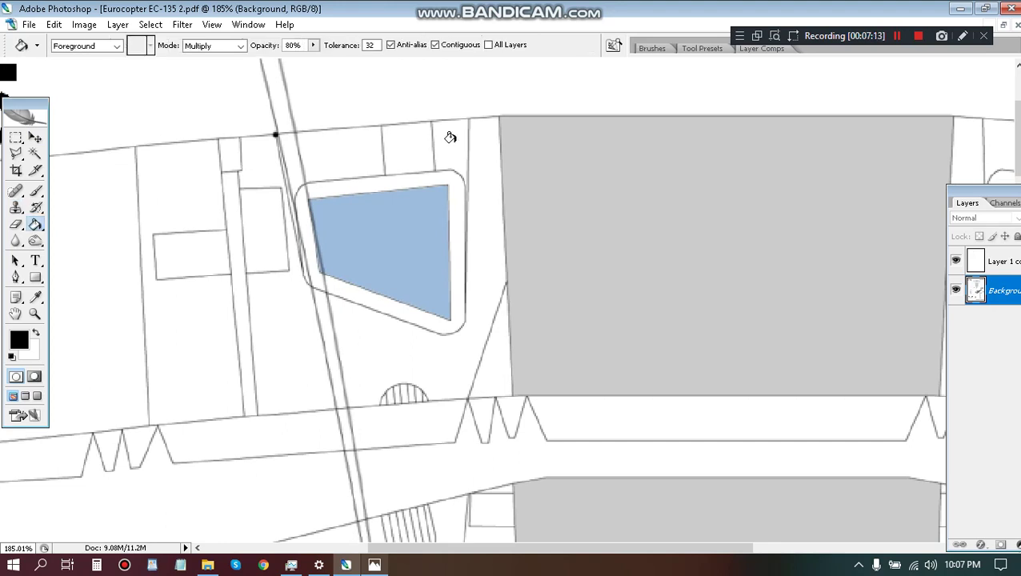
pyautogui.click(453, 142)
pyautogui.click(417, 140)
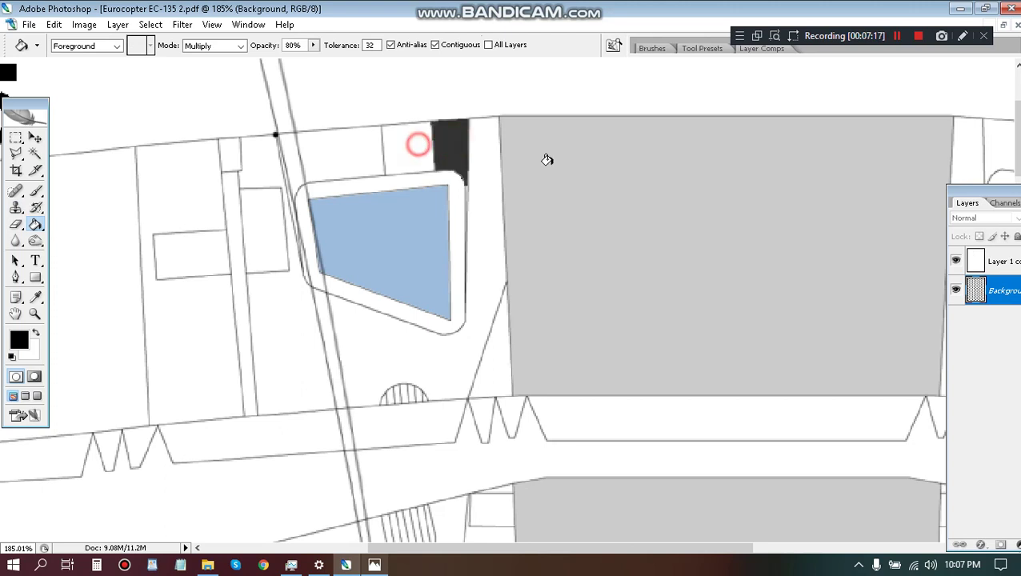
pyautogui.click(956, 262)
pyautogui.click(326, 152)
pyautogui.click(339, 185)
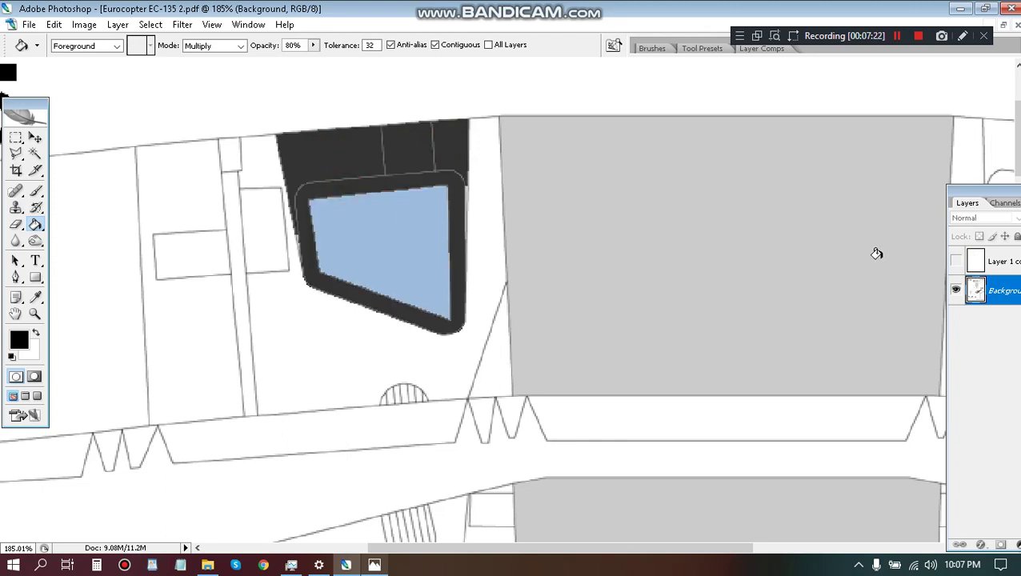
# Step: Fill the right-hand window's frame and the three panels above it with the same 80% black
pyautogui.moveTo(881, 259); pyautogui.dragTo(452, 244)
pyautogui.click(582, 141)
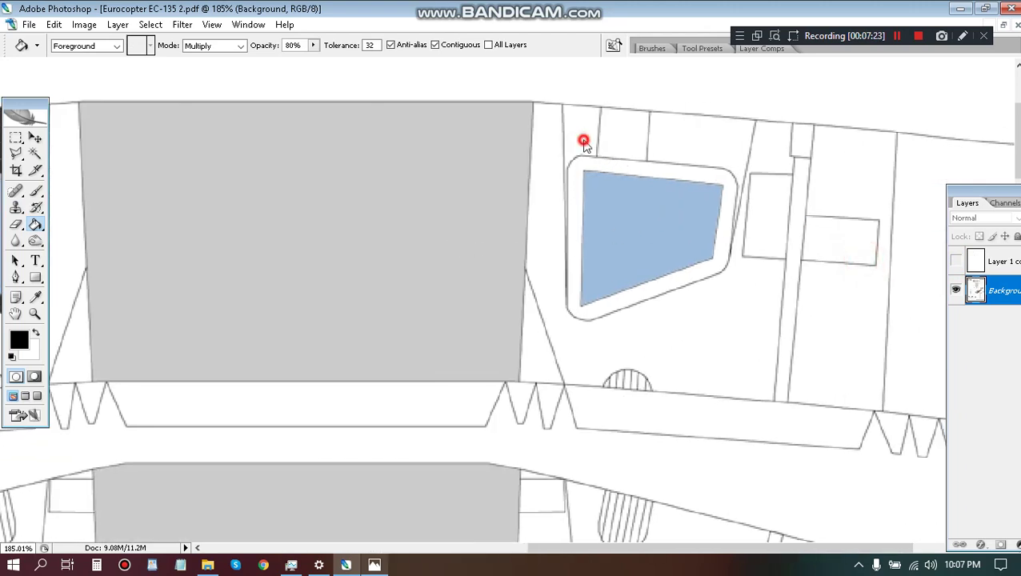
pyautogui.click(618, 143)
pyautogui.click(665, 141)
pyautogui.click(664, 166)
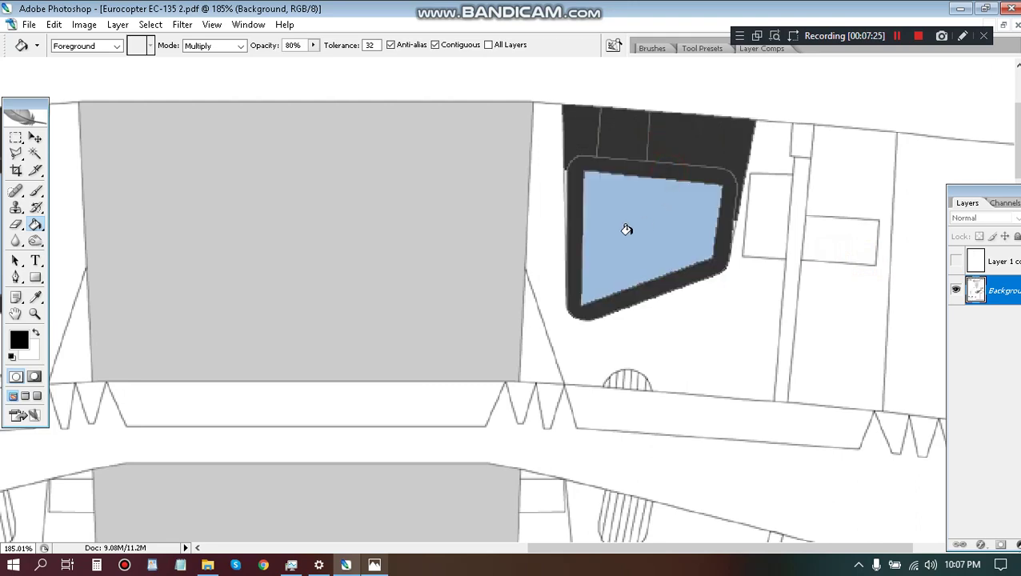
# Step: Brush over the unfilled slivers along both sides of the left-hand window frame with a 2-pixel brush in 80% black
pyautogui.moveTo(476, 190); pyautogui.dragTo(626, 216)
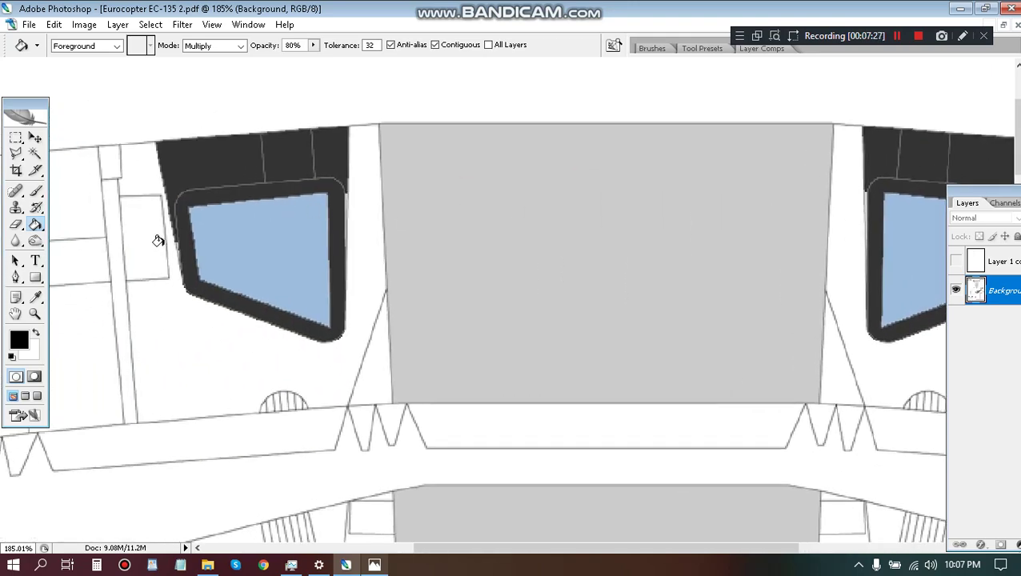
pyautogui.press('b')
pyautogui.scroll(6, 176, 244)
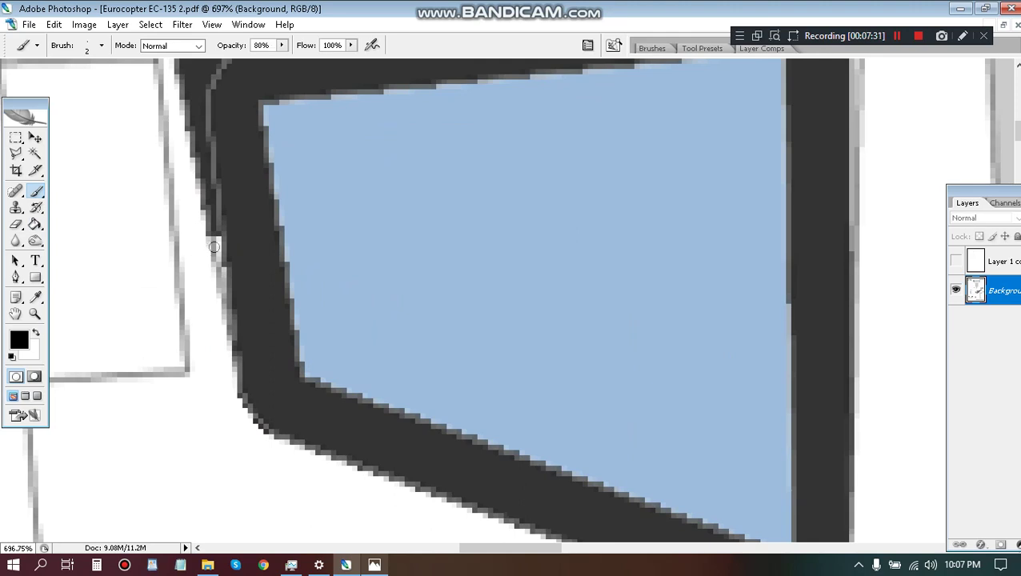
pyautogui.click(215, 238)
pyautogui.moveTo(219, 294)
pyautogui.mouseDown()
pyautogui.moveTo(210, 234)
pyautogui.moveTo(216, 297)
pyautogui.mouseUp()
pyautogui.moveTo(838, 291); pyautogui.dragTo(590, 431)
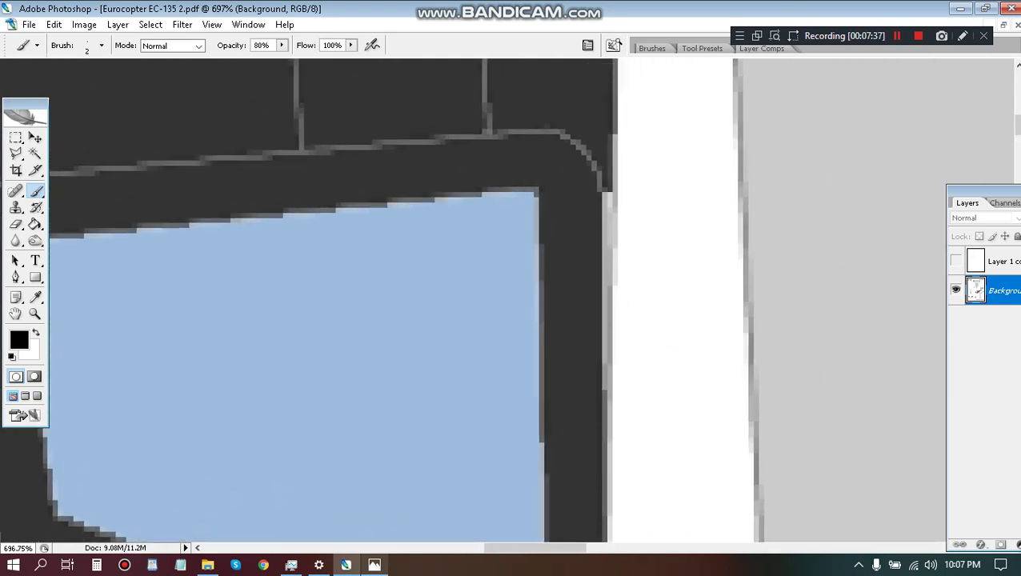
pyautogui.click(607, 192)
pyautogui.keyDown('shift'); pyautogui.click(605, 379); pyautogui.keyUp('shift')
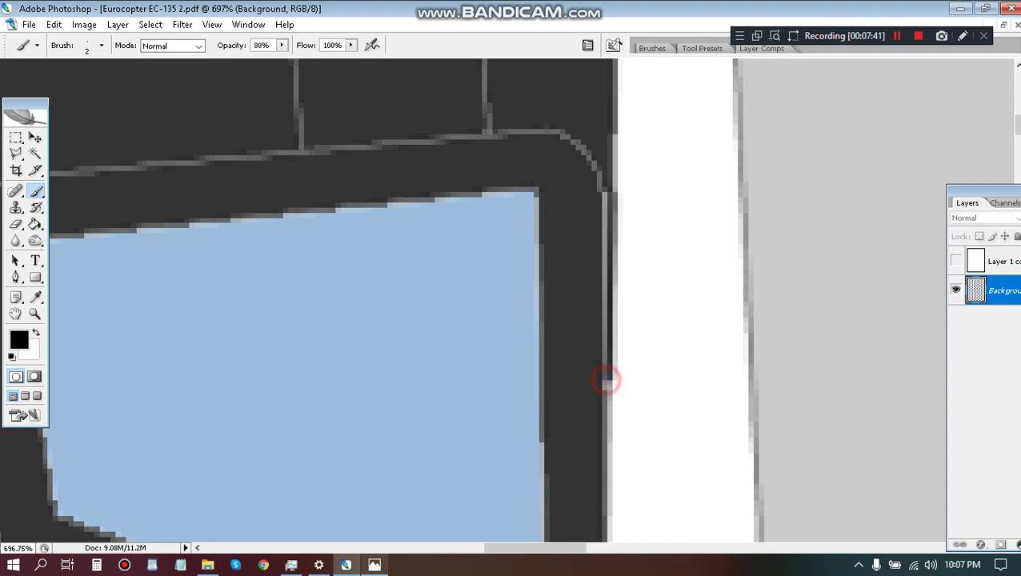
# Step: Cover the unfilled sliver along the inner edge of the right-hand window frame with a straight black brush stroke
pyautogui.scroll(-5, 525, 271)
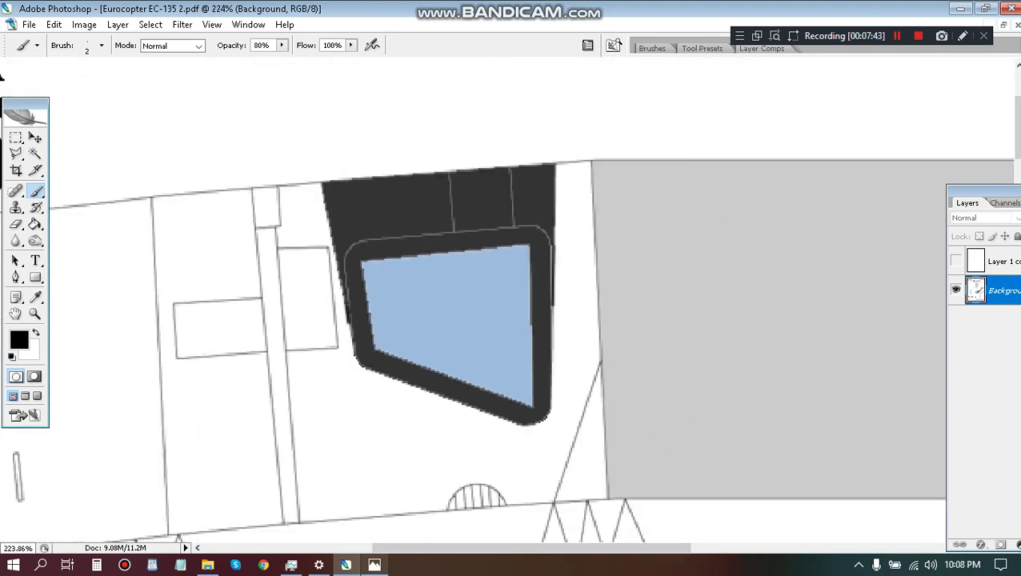
pyautogui.moveTo(728, 288); pyautogui.dragTo(816, 264)
pyautogui.scroll(4, 578, 194)
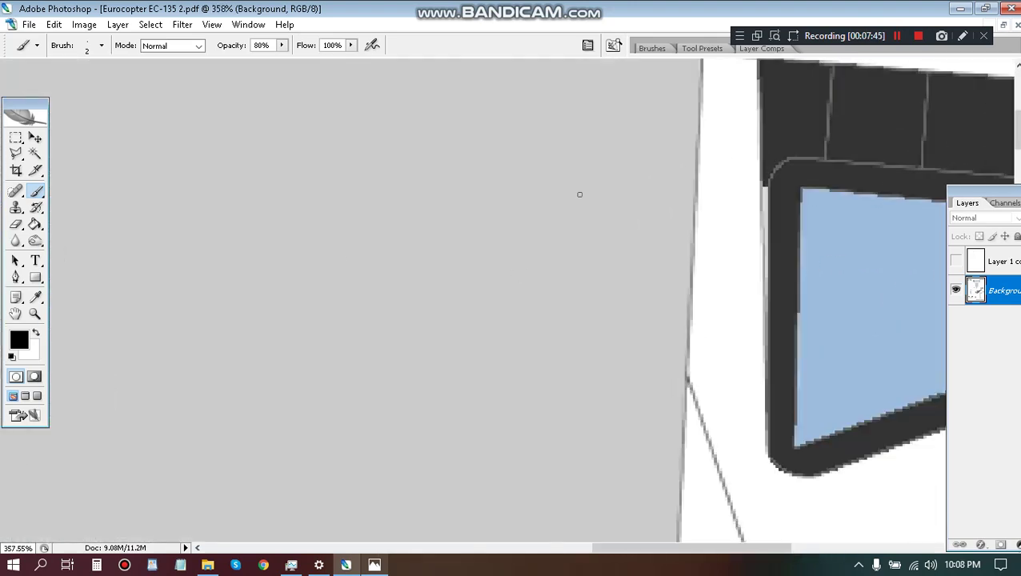
pyautogui.click(755, 167)
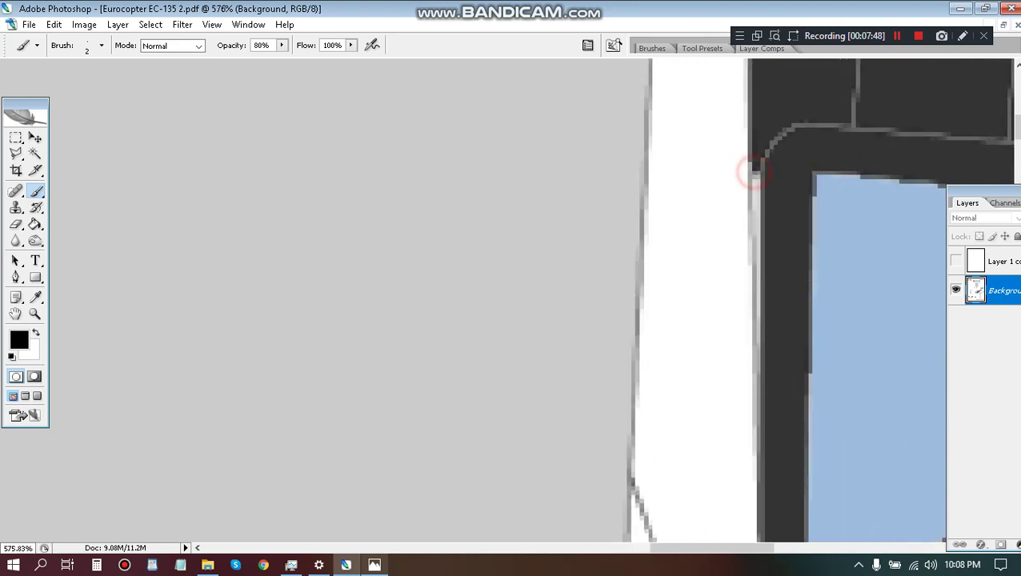
pyautogui.keyDown('shift'); pyautogui.click(757, 335); pyautogui.keyUp('shift')
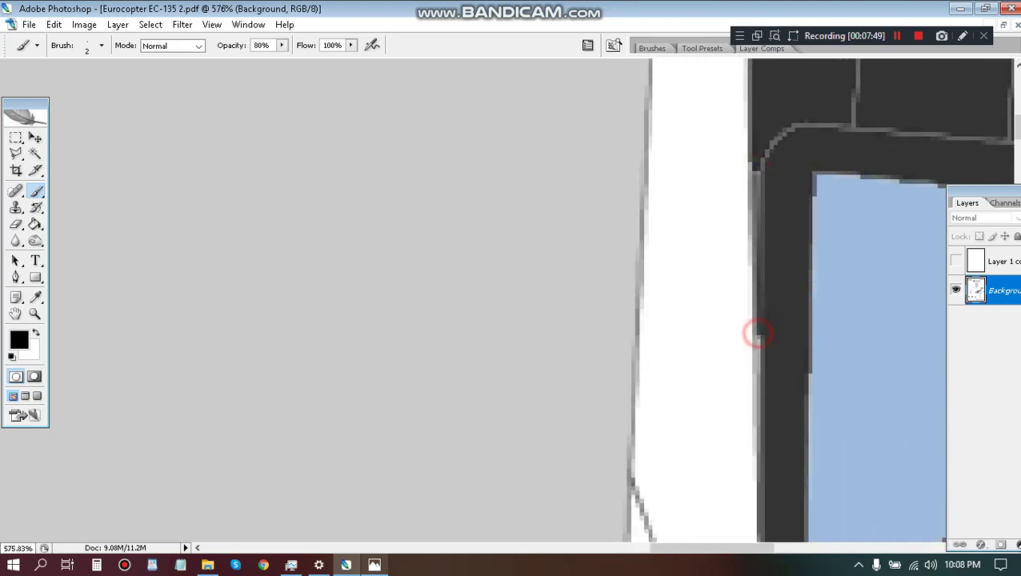
pyautogui.click(755, 165)
pyautogui.keyDown('shift'); pyautogui.click(757, 320); pyautogui.keyUp('shift')
# Step: Brush the gap along the outer slanted edge of the right-hand window frame in black
pyautogui.moveTo(849, 196); pyautogui.dragTo(212, 130)
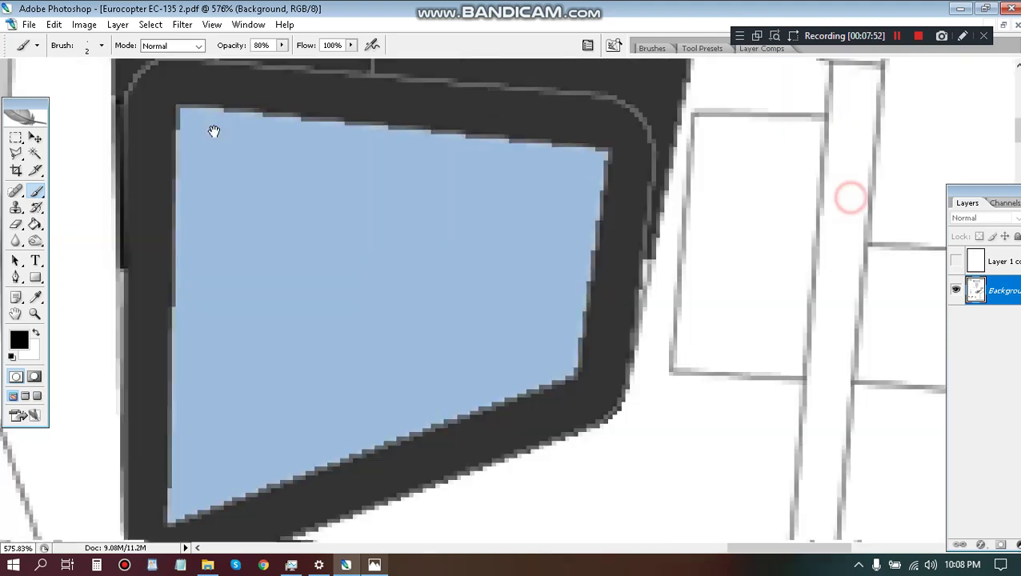
pyautogui.scroll(3, 632, 279)
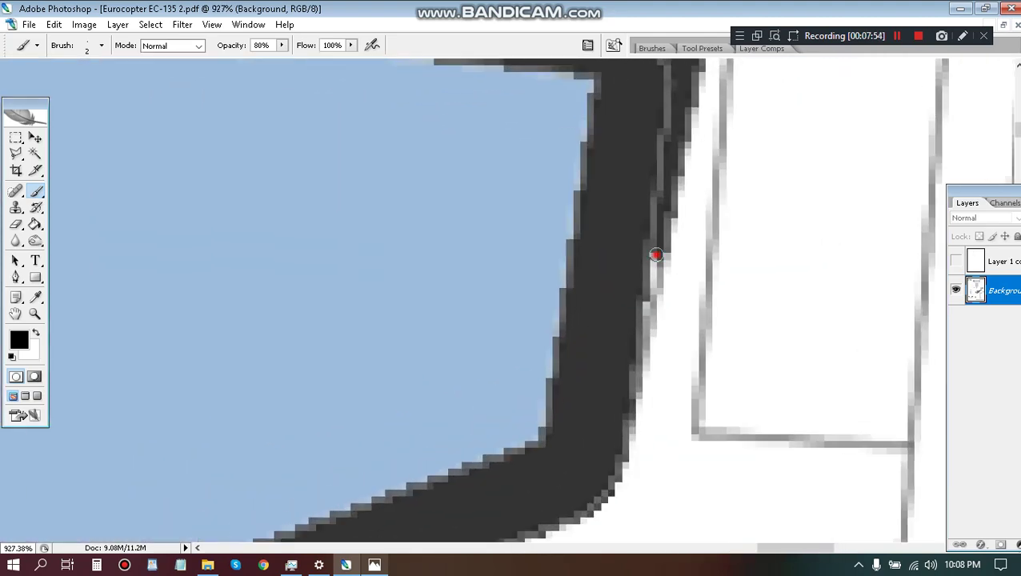
pyautogui.moveTo(638, 337); pyautogui.dragTo(655, 251)
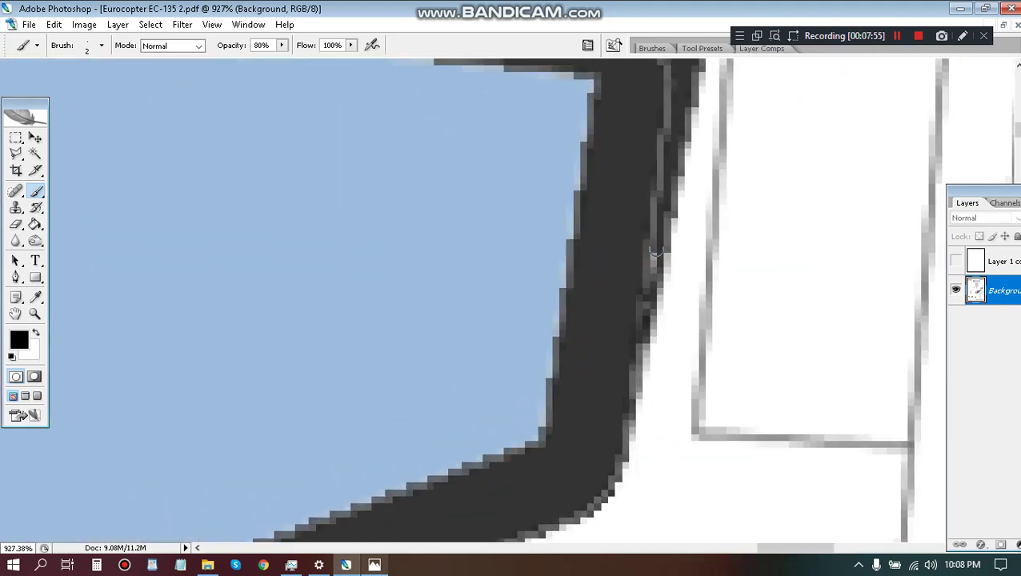
pyautogui.keyDown('shift'); pyautogui.click(655, 240); pyautogui.keyUp('shift')
pyautogui.scroll(-5, 554, 201)
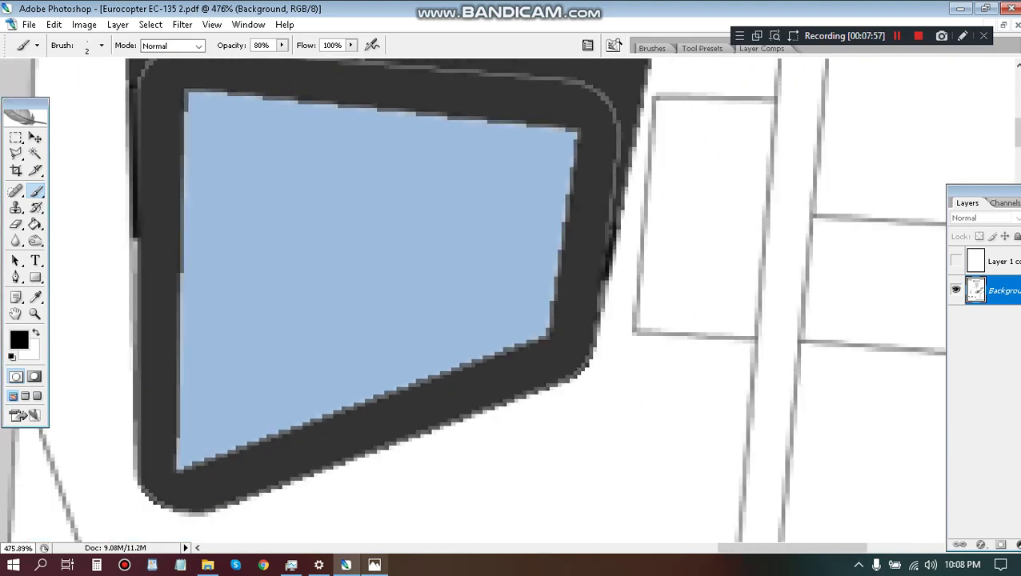
# Step: Restore page 2 to a floating window and arrange page 1 beside it so both pages can be compared
pyautogui.scroll(-4, 554, 198)
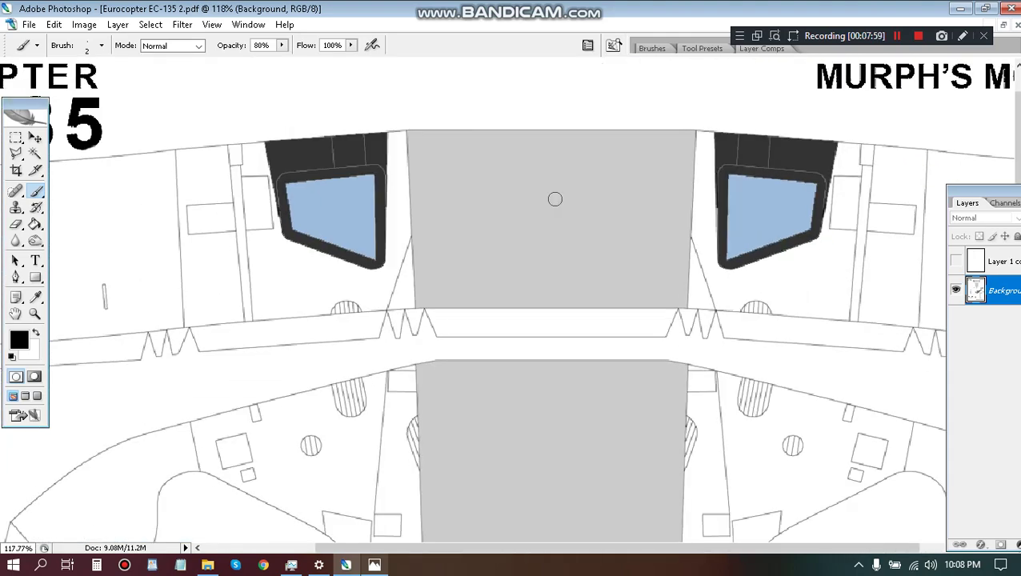
pyautogui.scroll(-3, 555, 198)
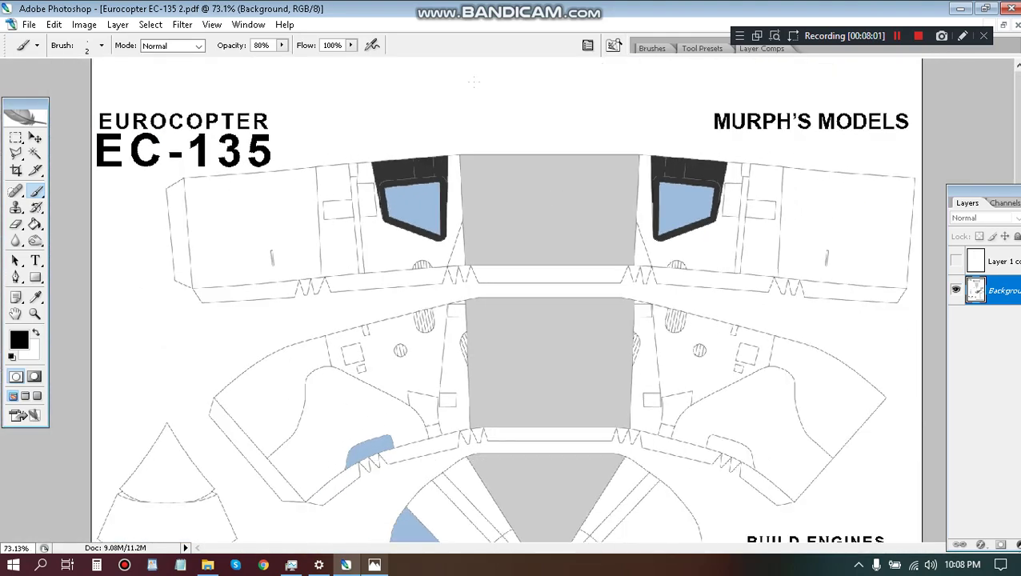
pyautogui.click(1003, 25)
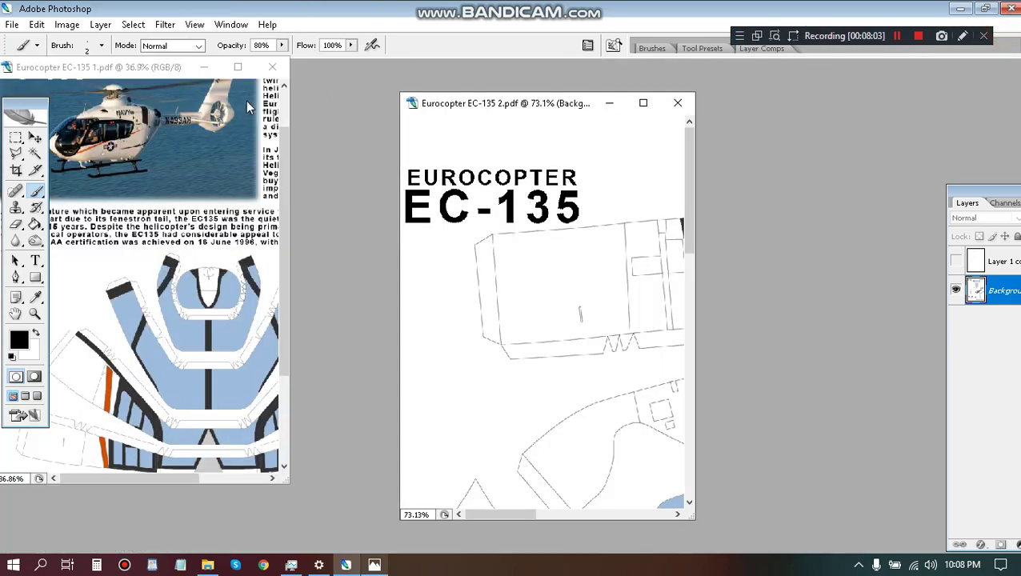
pyautogui.moveTo(102, 66); pyautogui.dragTo(153, 44)
pyautogui.scroll(-3, 166, 45)
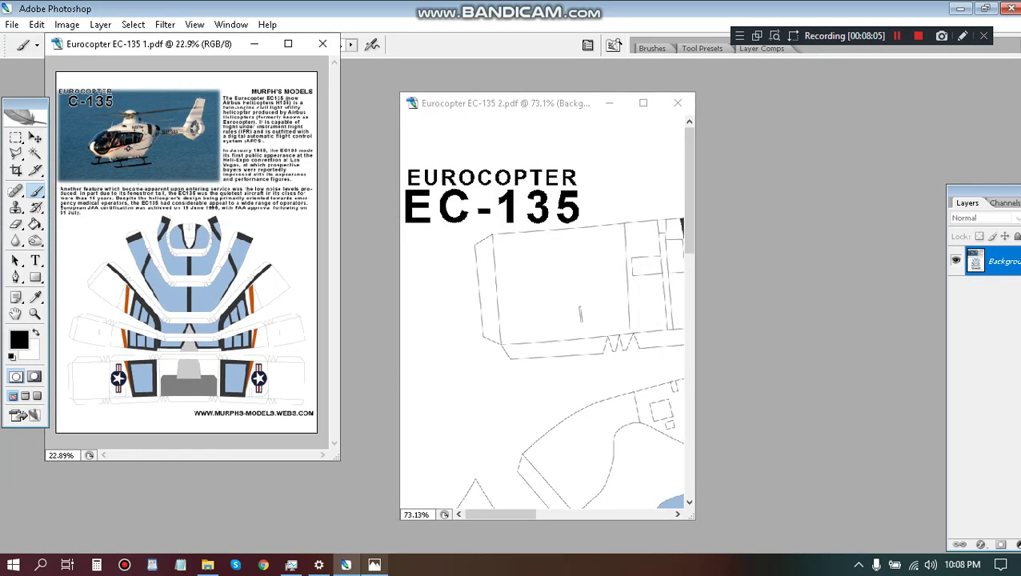
pyautogui.click(516, 324)
pyautogui.scroll(-3, 513, 317)
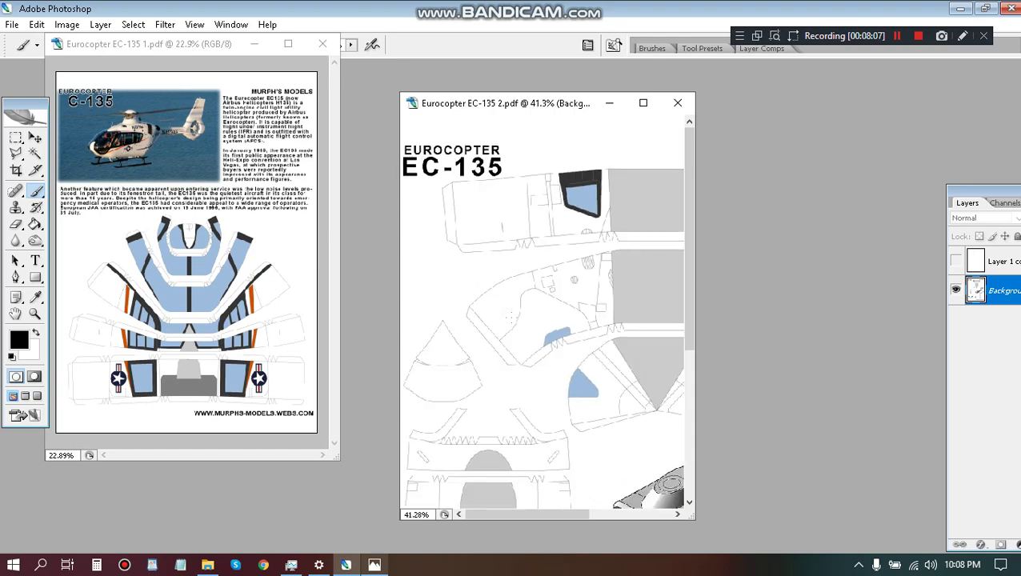
pyautogui.scroll(-1, 515, 320)
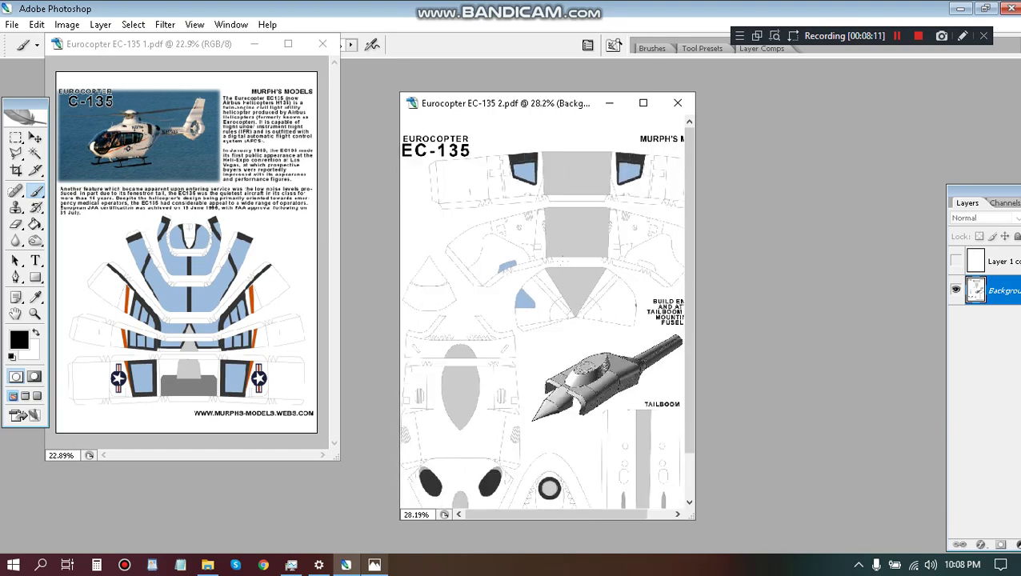
# Step: Examine the stripes on the rear fuselage in page 1's helicopter photo, keeping page 2 beside it
pyautogui.click(128, 136)
pyautogui.scroll(12, 128, 136)
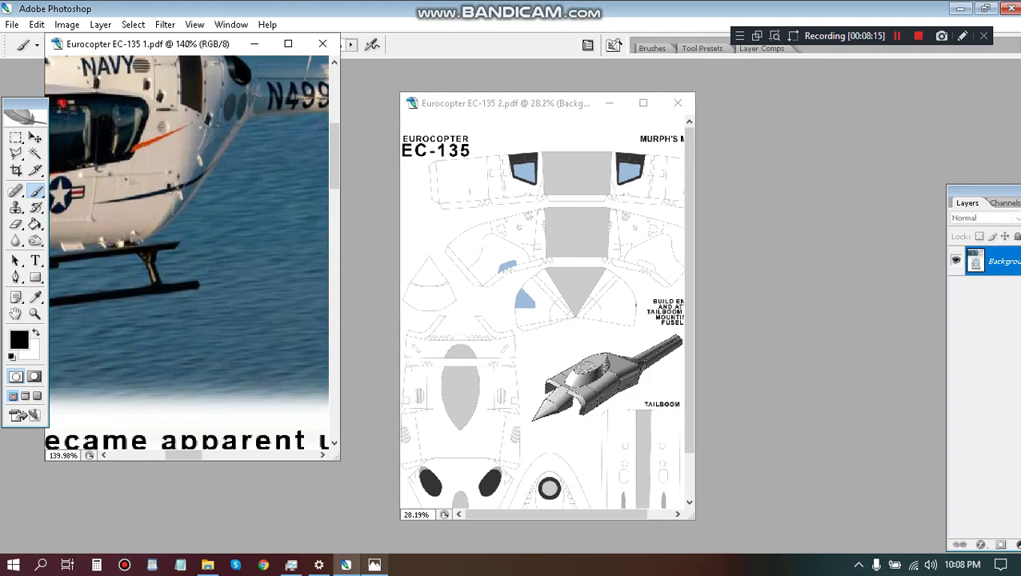
pyautogui.scroll(3, 108, 157)
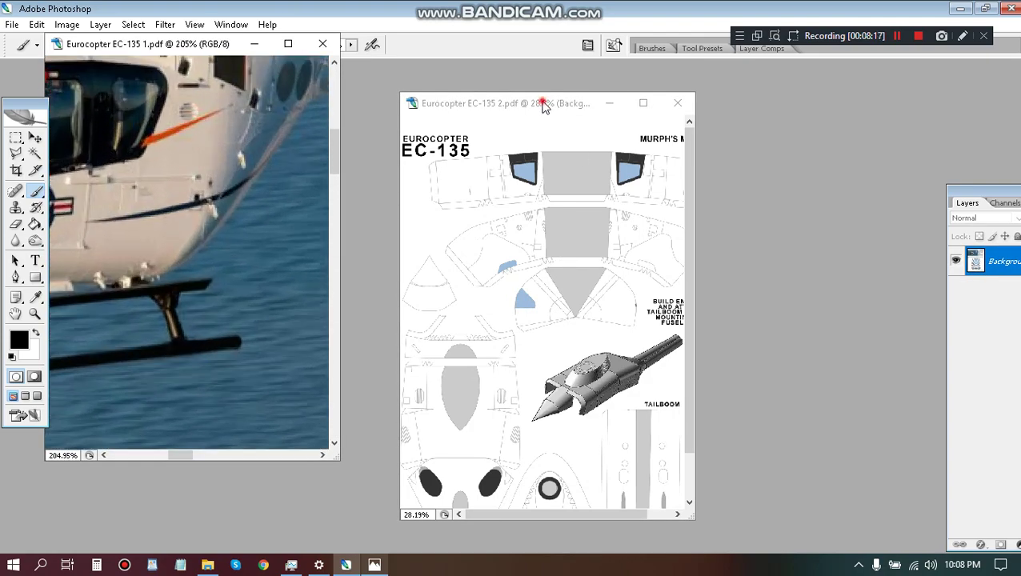
pyautogui.moveTo(543, 107); pyautogui.dragTo(547, 130)
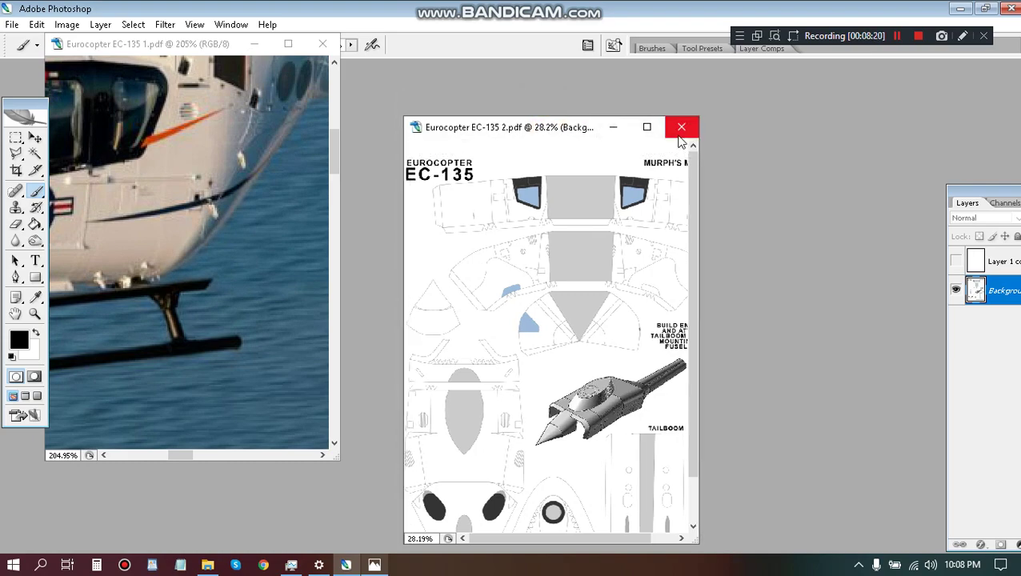
# Step: Select both blue window areas on page 2's lower rear fuselage parts together with the Magic Wand
pyautogui.click(646, 127)
pyautogui.scroll(4, 517, 213)
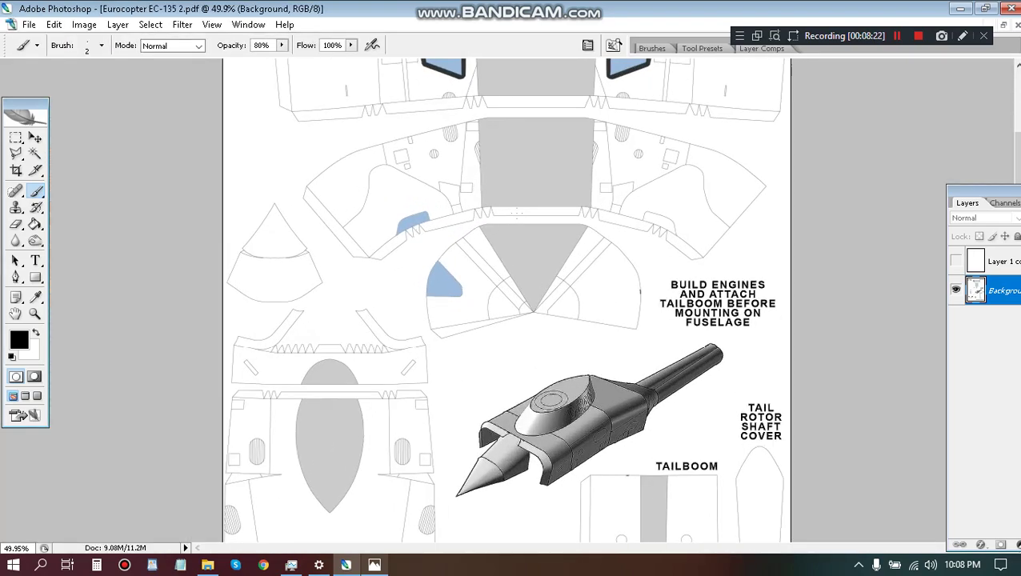
pyautogui.scroll(4, 516, 212)
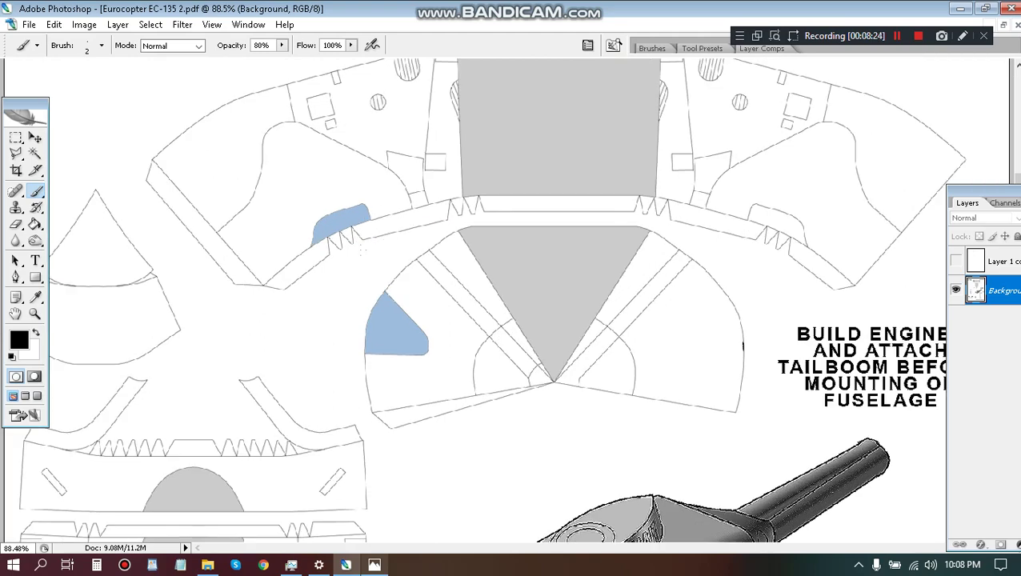
pyautogui.scroll(2, 517, 213)
pyautogui.scroll(-2, 517, 213)
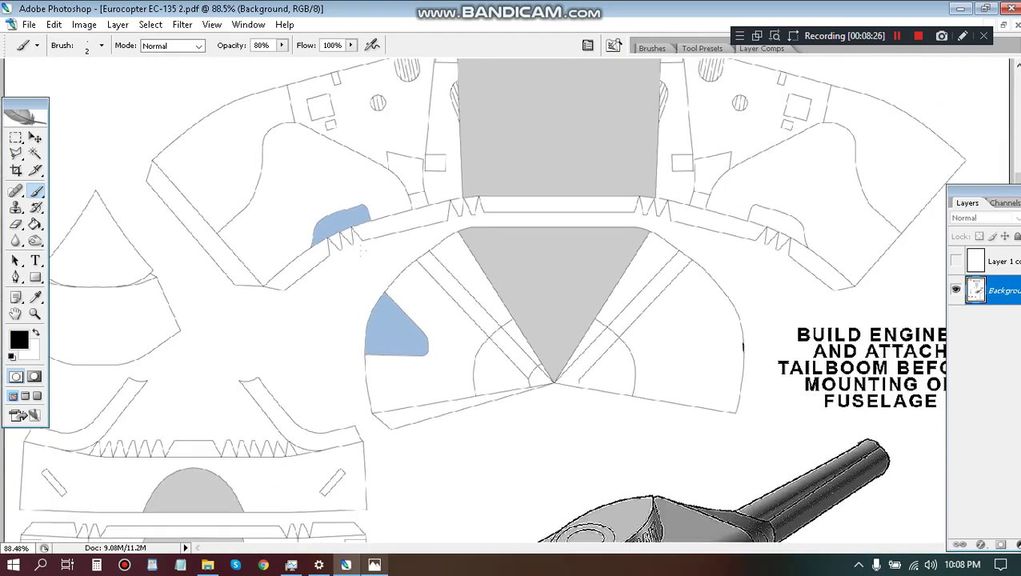
pyautogui.scroll(-1, 362, 253)
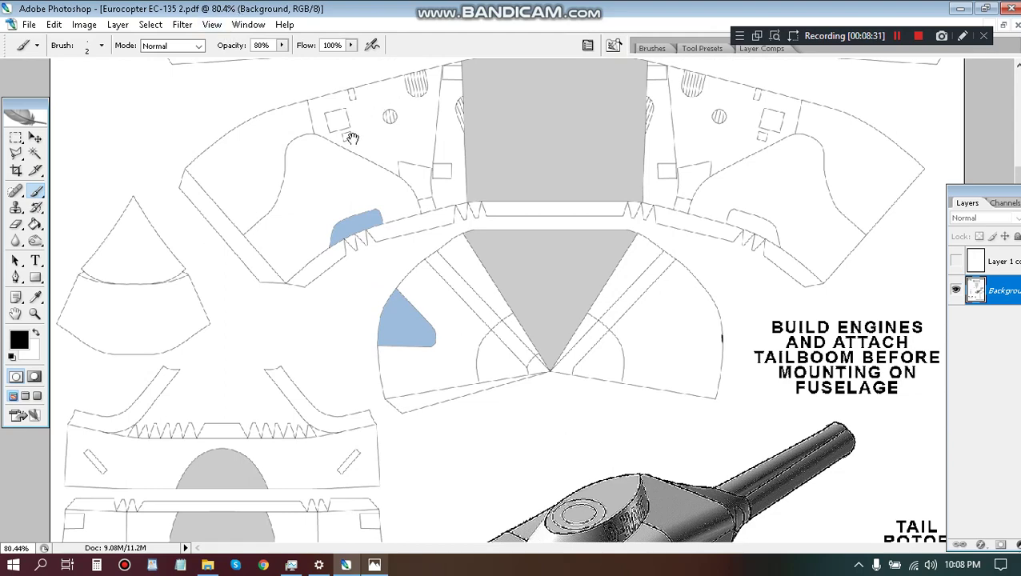
pyautogui.scroll(3, 347, 219)
pyautogui.press('w')
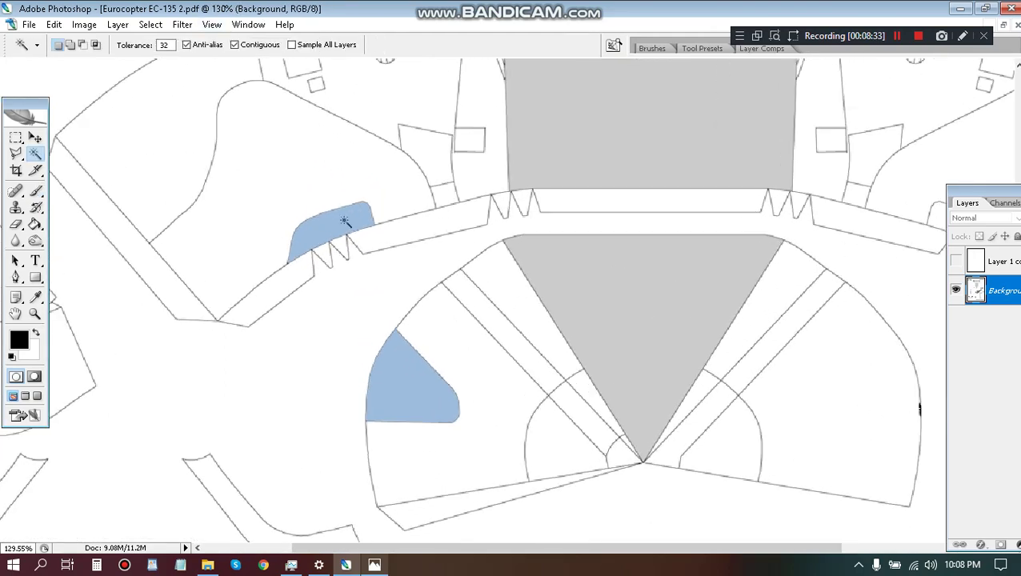
pyautogui.click(344, 220)
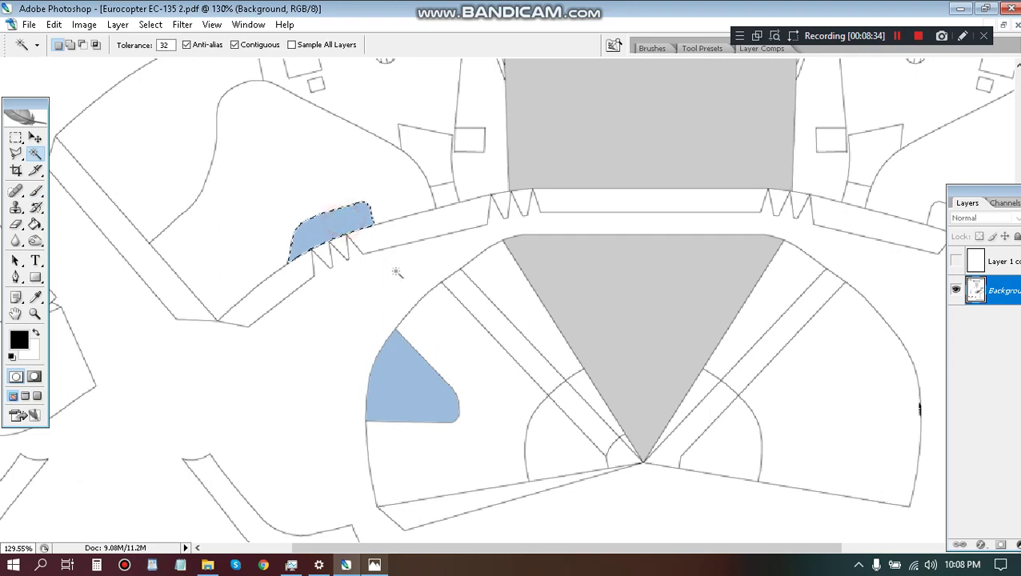
pyautogui.keyDown('shift'); pyautogui.click(414, 394); pyautogui.keyUp('shift')
# Step: Contract the selection of the two blue areas, clear them to white inside their outlines, and deselect
pyautogui.scroll(5, 426, 399)
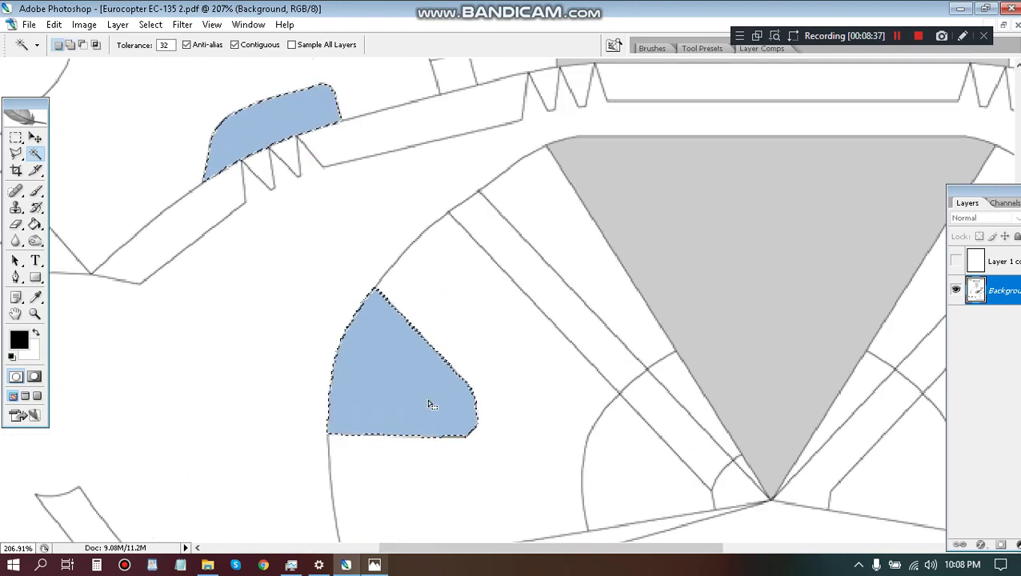
pyautogui.click(151, 24)
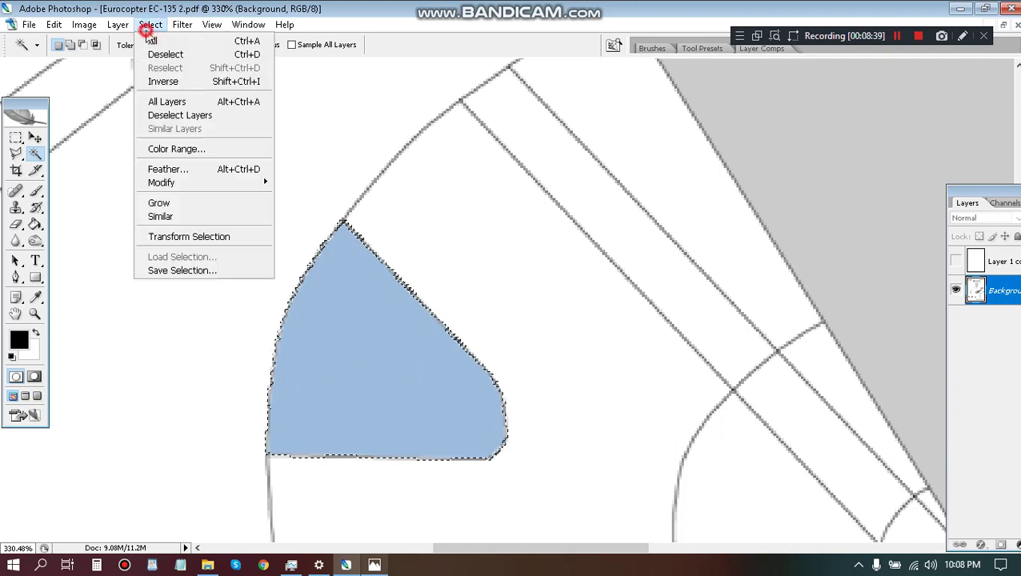
pyautogui.moveTo(251, 183)
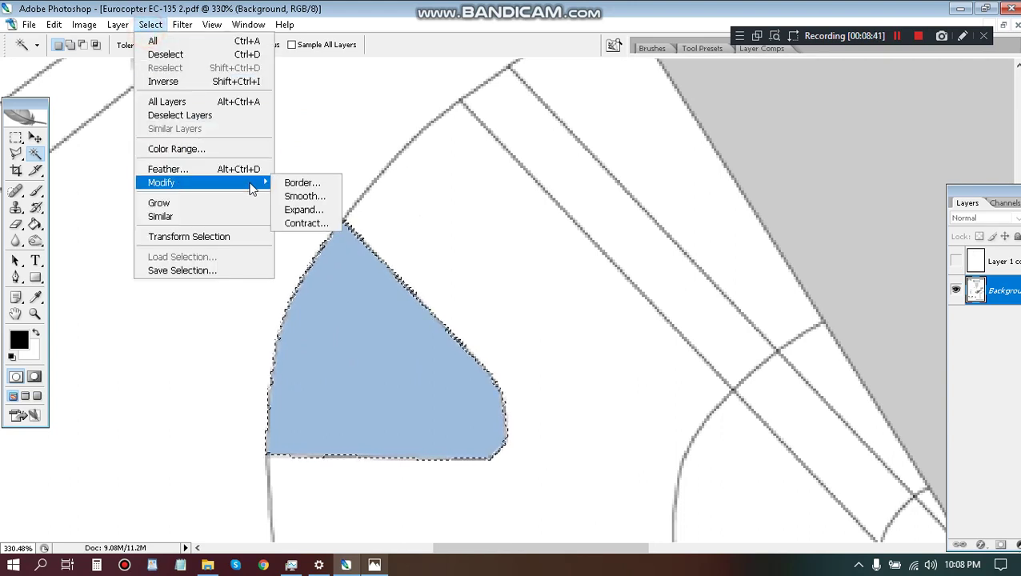
pyautogui.click(282, 227)
pyautogui.click(562, 192)
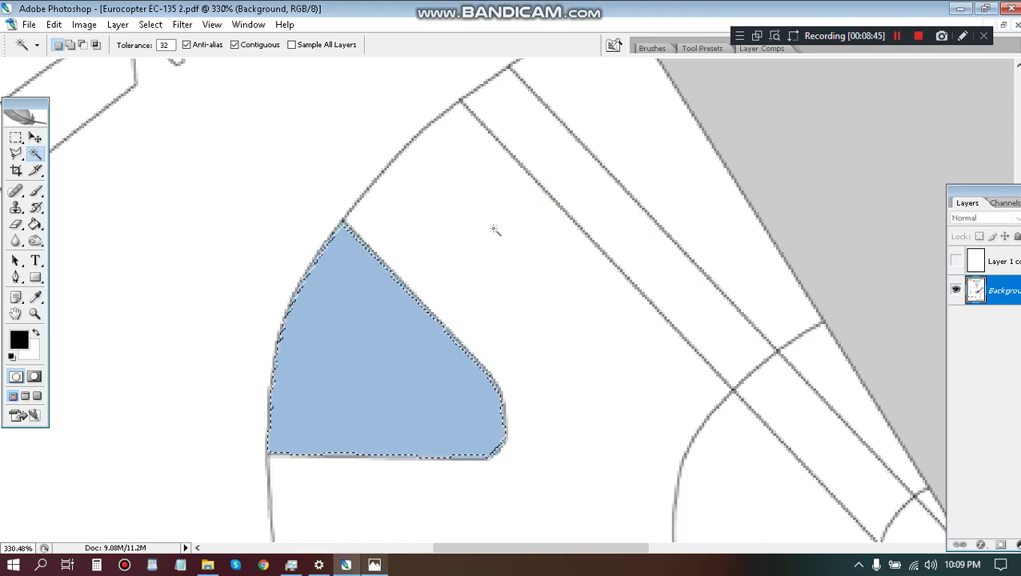
pyautogui.press('Delete')
pyautogui.hotkey('ctrl', 'd')
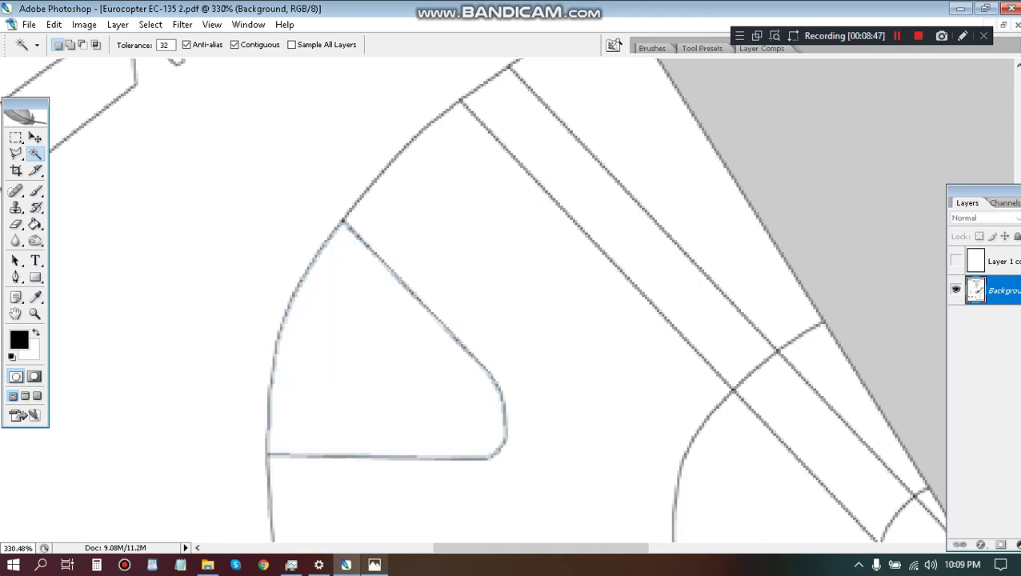
# Step: Switch to Photos to examine the rear fuselage in h135_n466ah_us_navy.jpg, and return to Photoshop
pyautogui.scroll(-3, 494, 230)
pyautogui.scroll(-5, 477, 198)
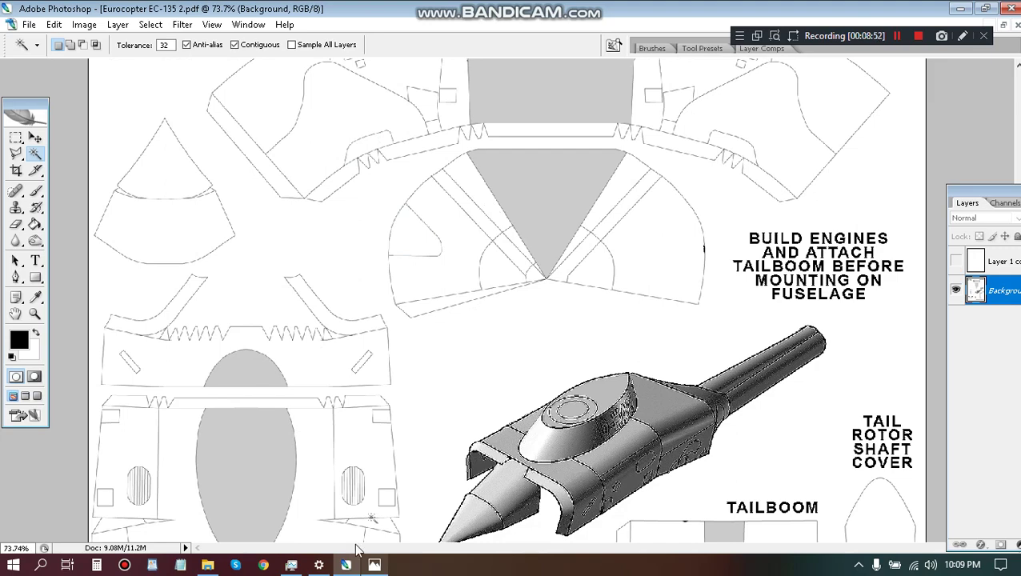
pyautogui.click(373, 565)
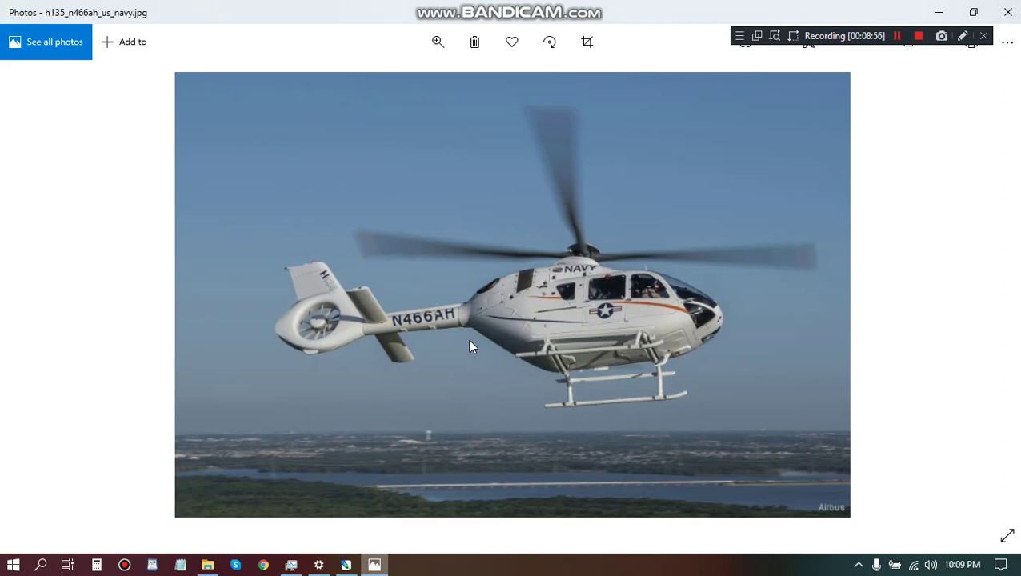
pyautogui.doubleClick(469, 315)
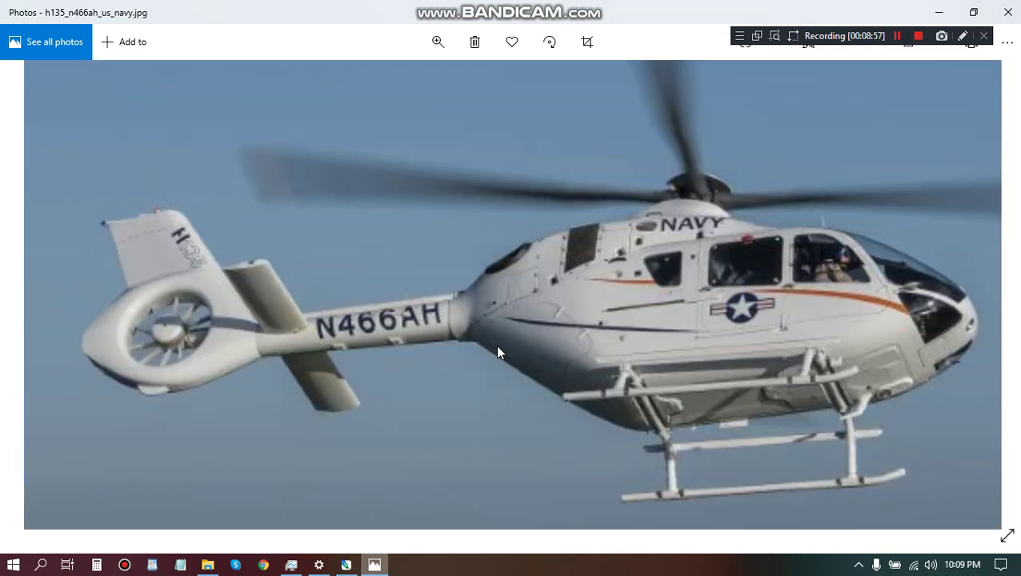
pyautogui.doubleClick(495, 345)
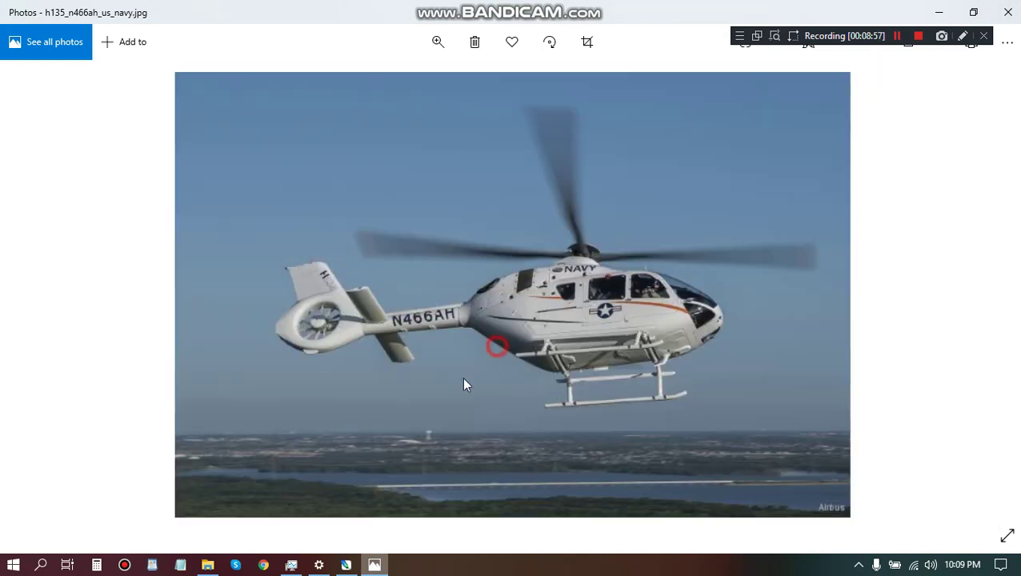
pyautogui.click(344, 565)
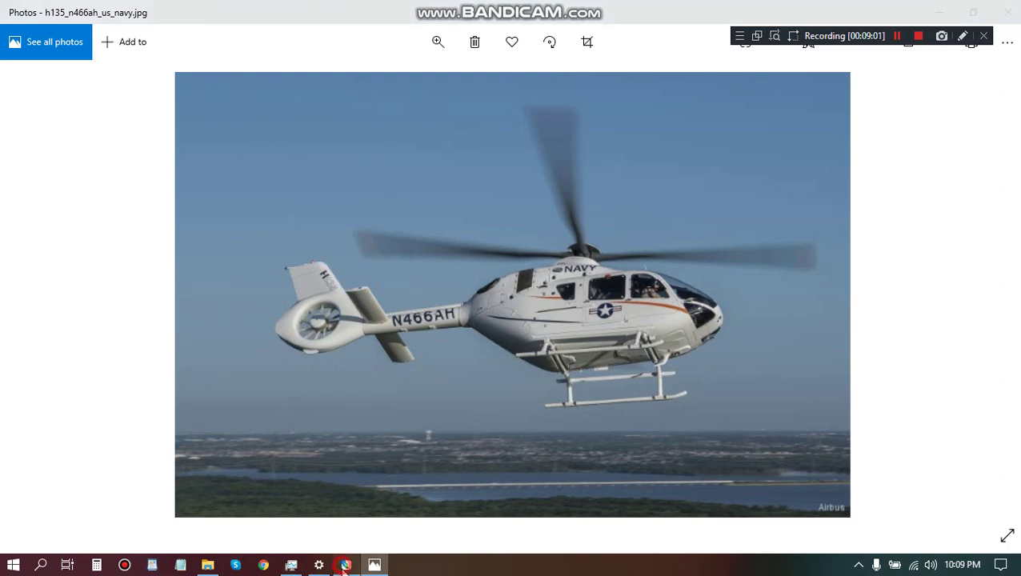
# Step: Show the hidden guide-line layer on page 2 and inspect it where it crosses the left-hand black window frame
pyautogui.scroll(-4, 442, 335)
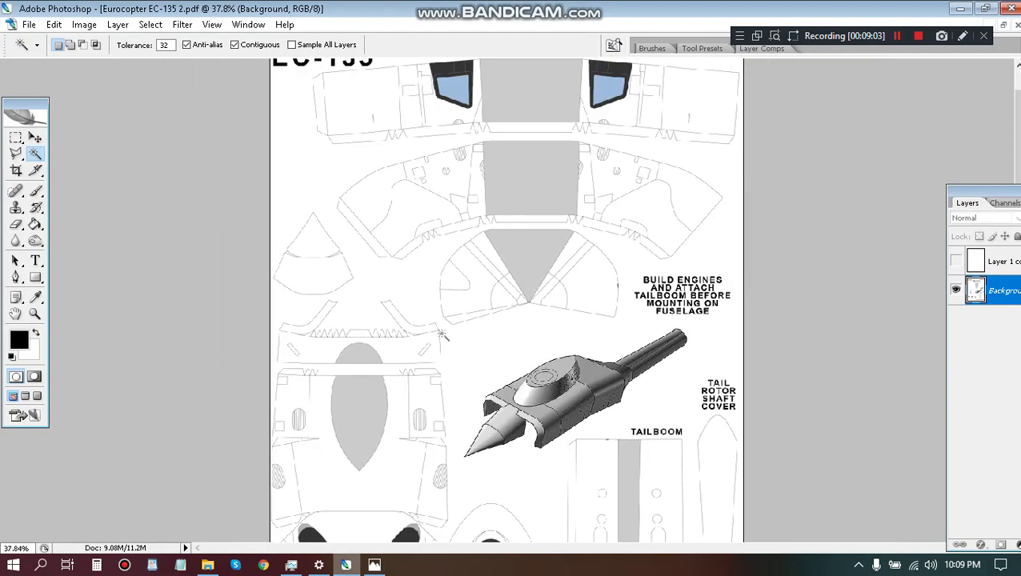
pyautogui.scroll(6, 454, 248)
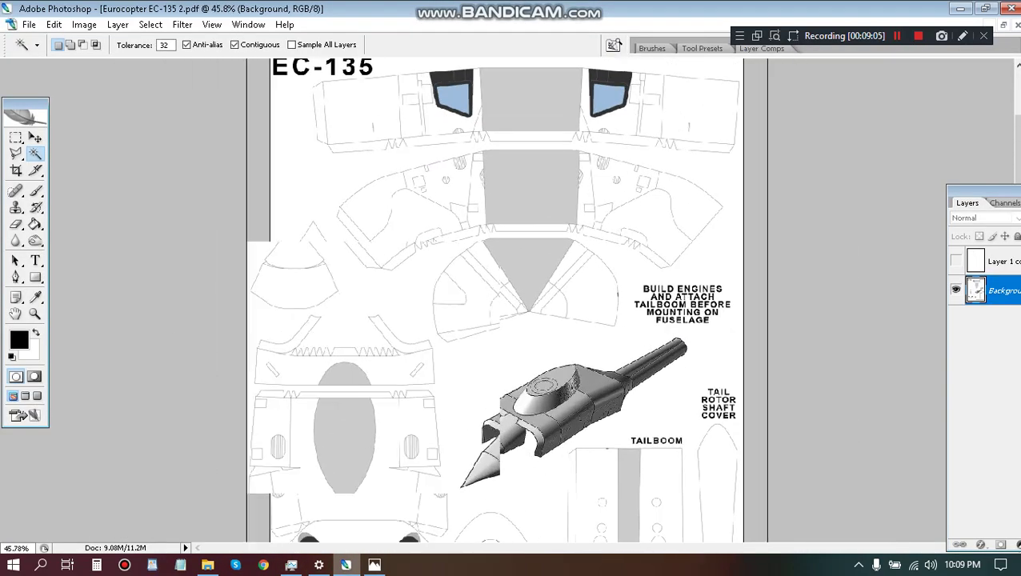
pyautogui.scroll(3, 308, 228)
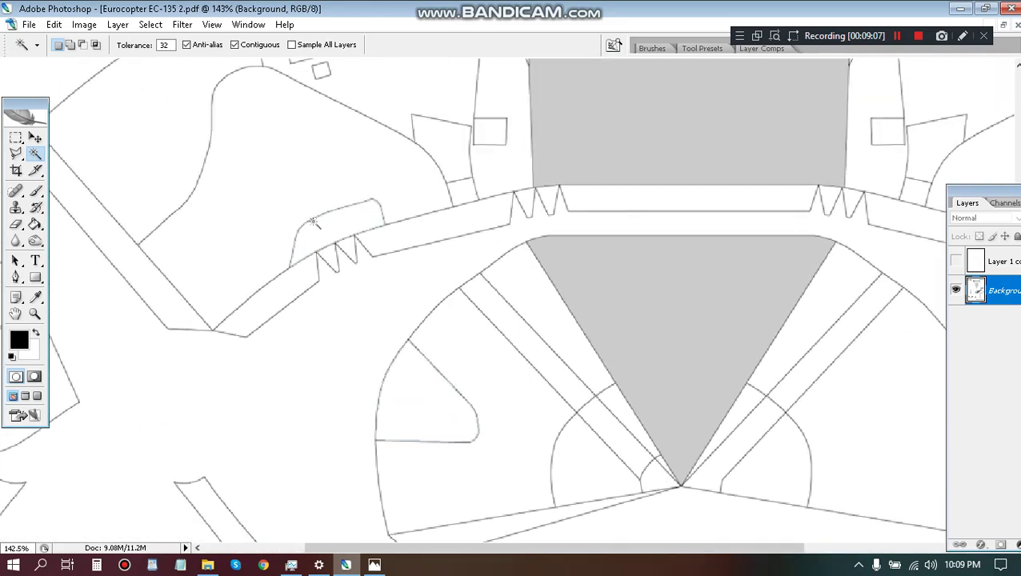
pyautogui.scroll(-4, 308, 227)
pyautogui.scroll(-4, 308, 227)
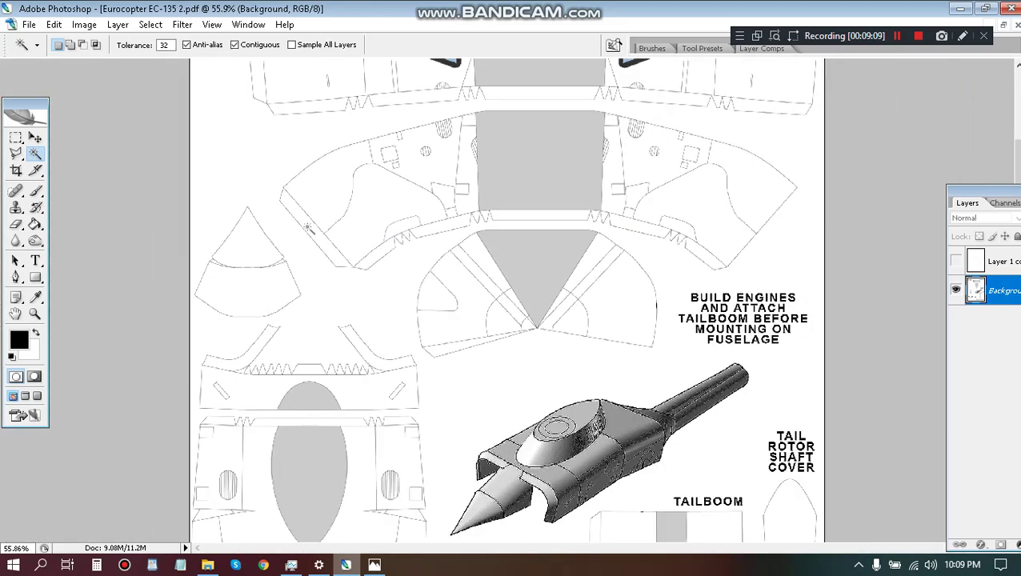
pyautogui.scroll(2, 373, 128)
pyautogui.scroll(2, 372, 128)
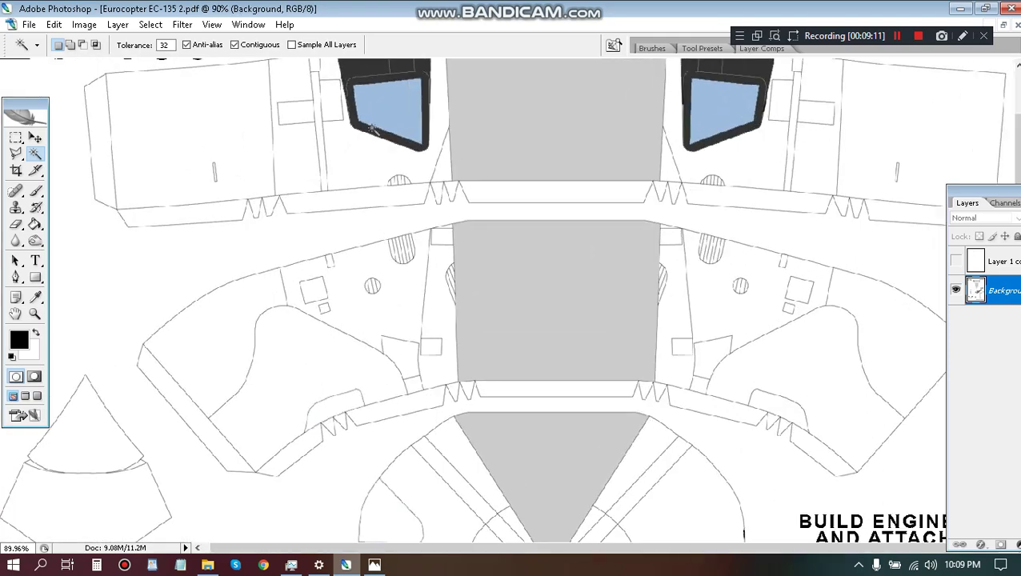
pyautogui.moveTo(385, 164); pyautogui.dragTo(393, 296)
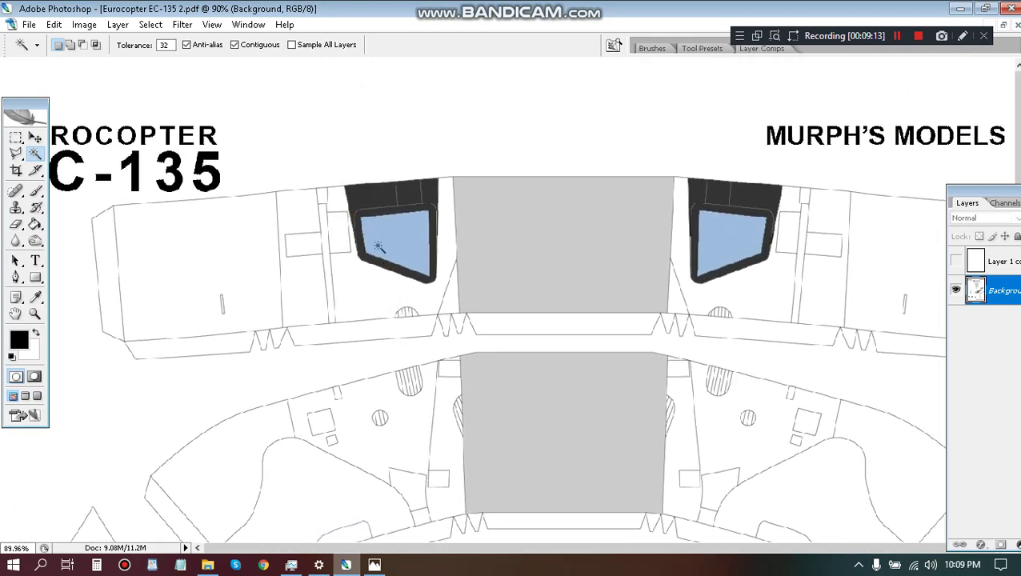
pyautogui.click(955, 260)
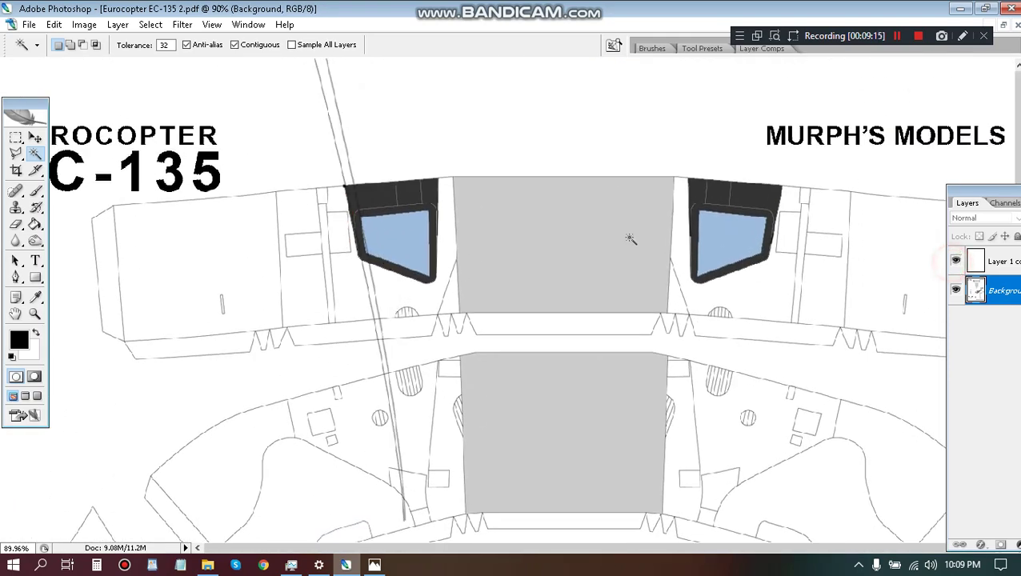
pyautogui.scroll(6, 363, 206)
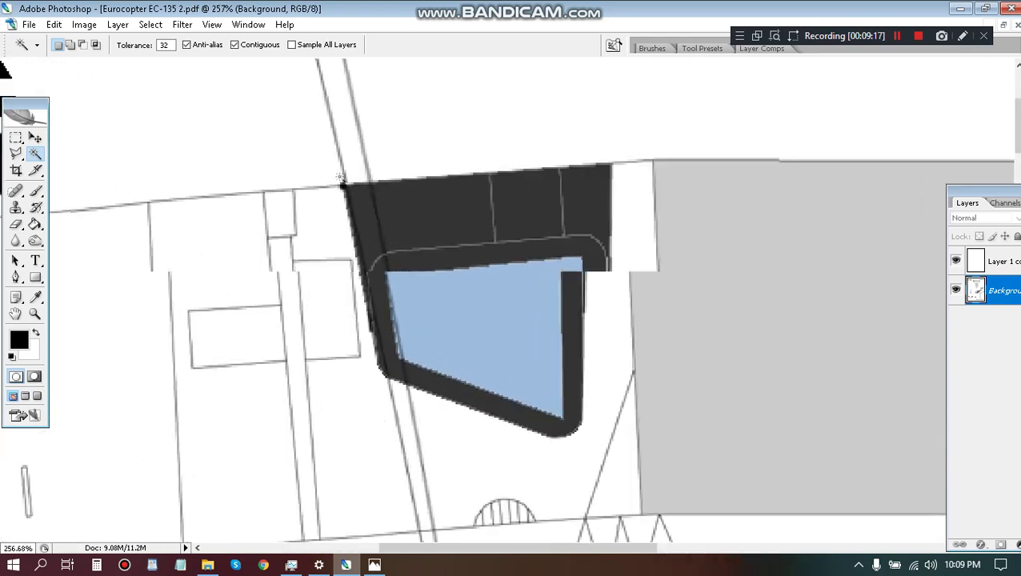
pyautogui.scroll(1, 344, 186)
pyautogui.scroll(-4, 342, 189)
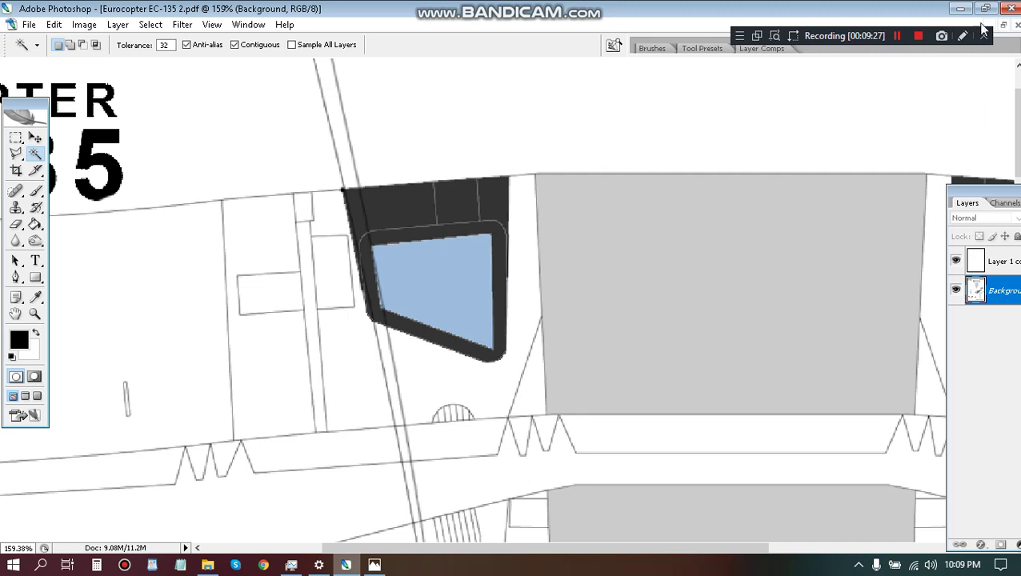
pyautogui.scroll(3, 347, 192)
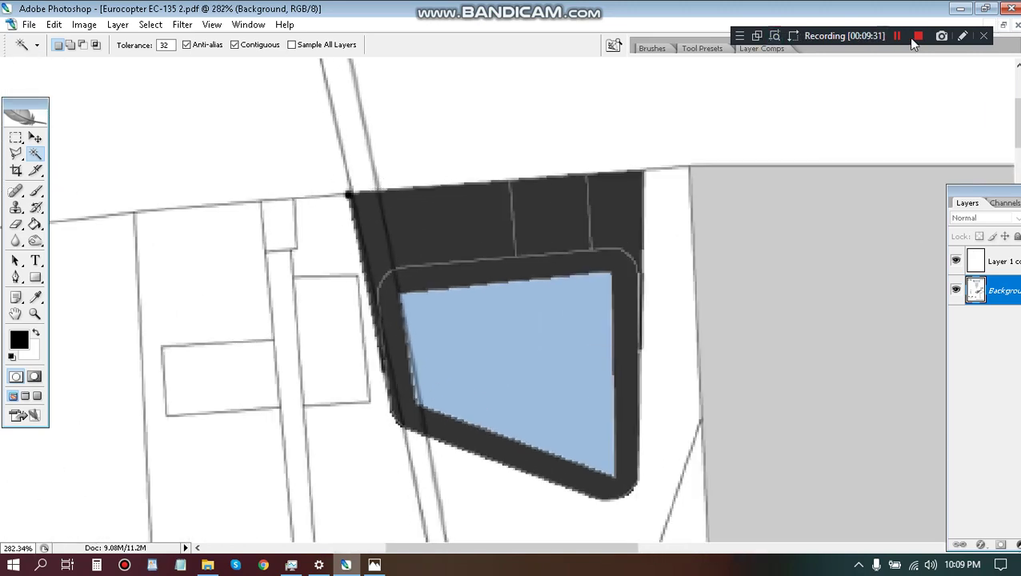
# Step: Restore page 2 to a floating window and bring up page 1's left door window with the orange stripe beside the star insignia
pyautogui.click(1003, 25)
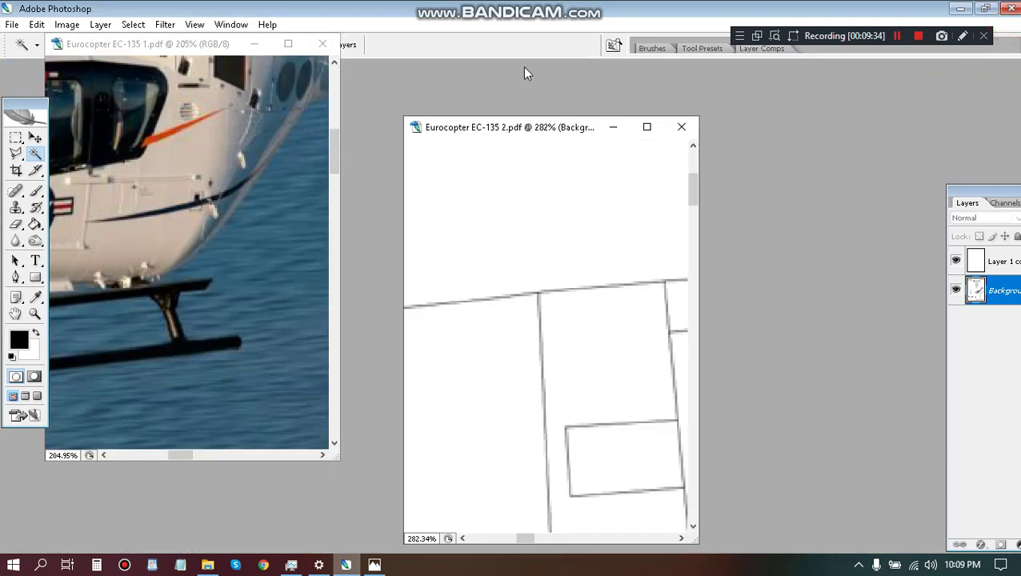
pyautogui.click(130, 44)
pyautogui.scroll(-8, 267, 184)
pyautogui.scroll(-2, 268, 184)
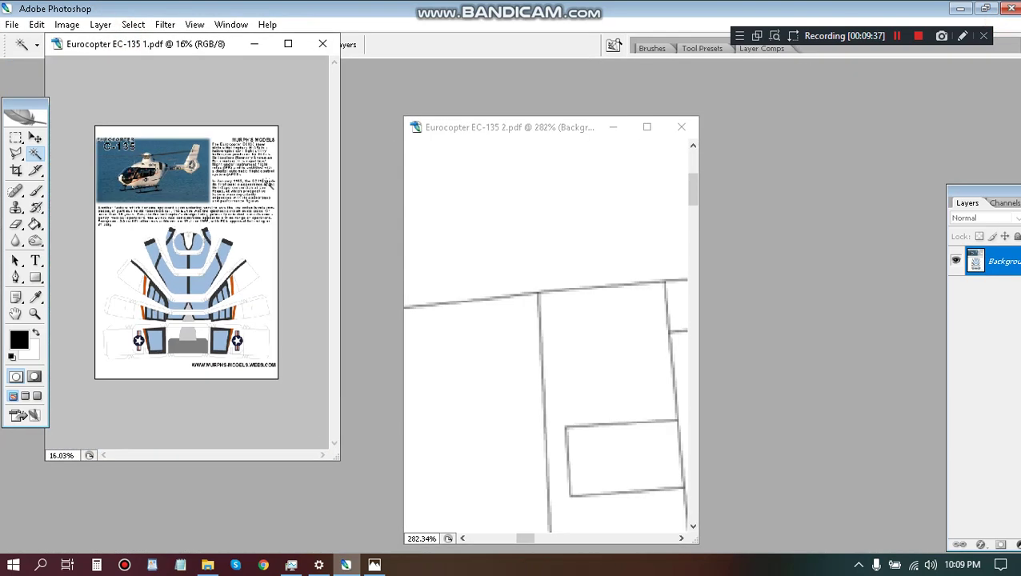
pyautogui.scroll(7, 167, 340)
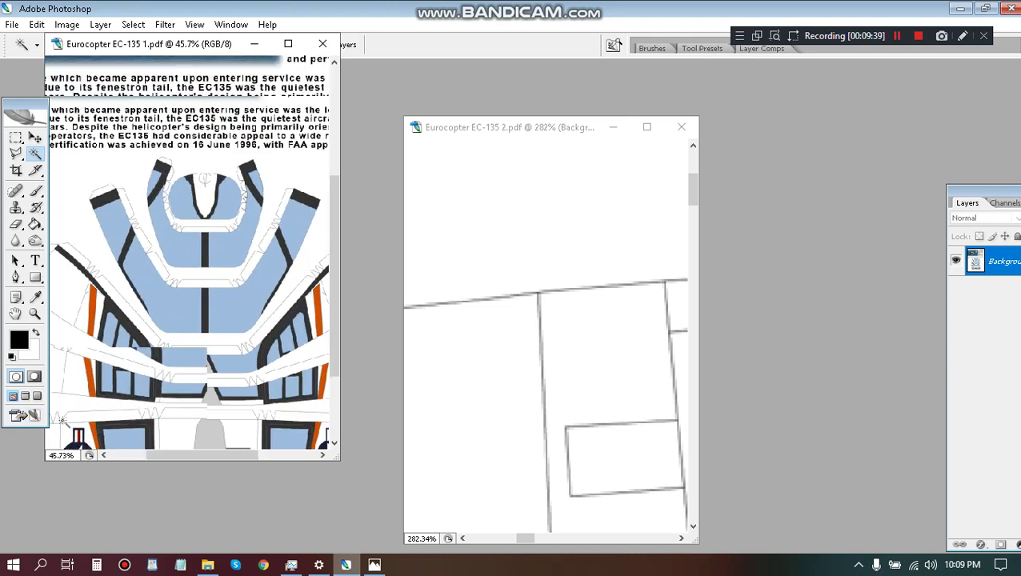
pyautogui.scroll(3, 156, 424)
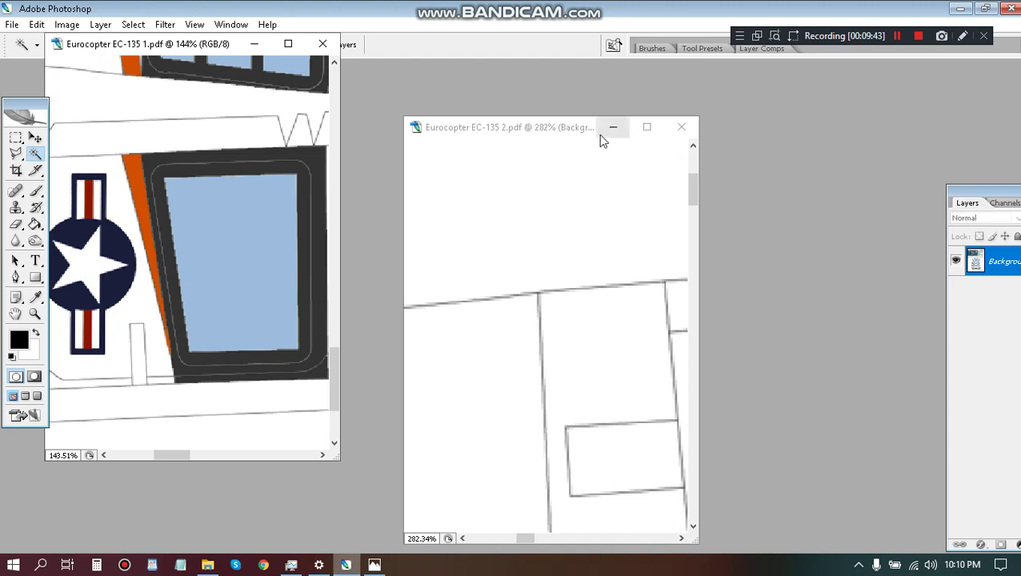
# Step: Copy the guide-line layer from page 2 into page 1 over the star insignia and orange stripe
pyautogui.click(576, 127)
pyautogui.moveTo(1006, 262); pyautogui.dragTo(196, 166)
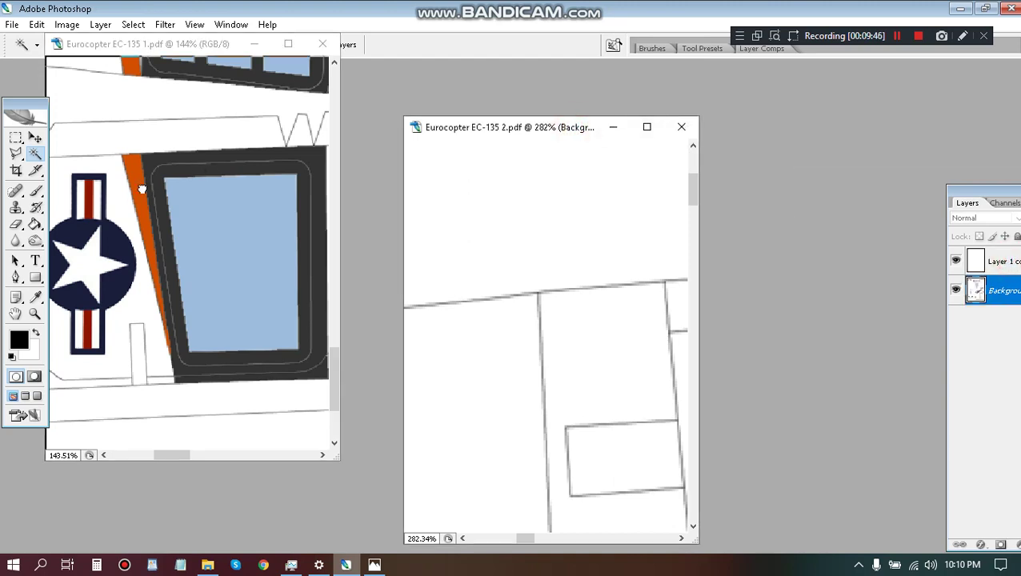
pyautogui.click(131, 315)
pyautogui.press('v')
# Step: Move the copied guide lines on page 1 onto the door window frame, meeting its lower corner at the tip of the orange stripe
pyautogui.scroll(4, 132, 314)
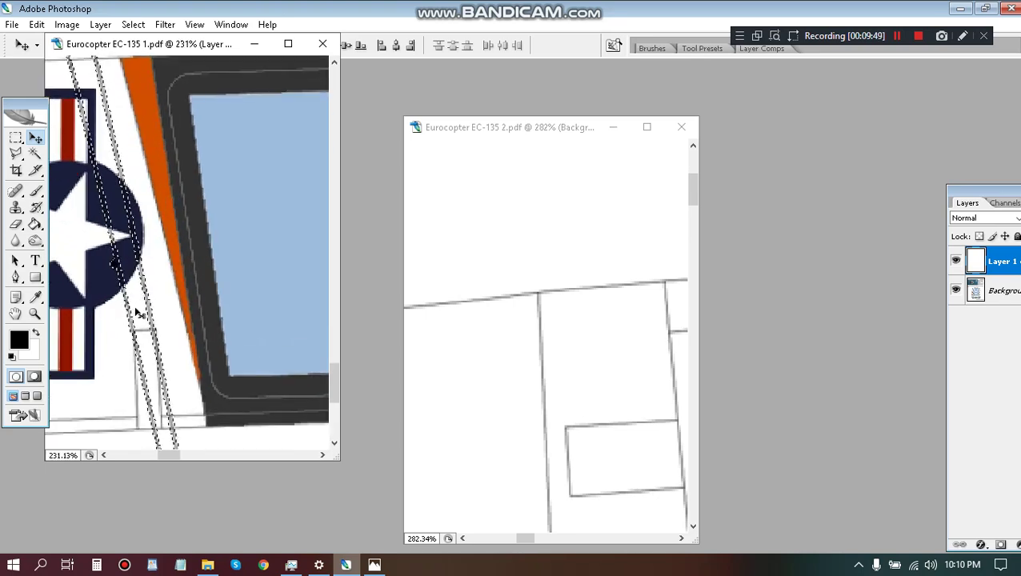
pyautogui.scroll(-4, 194, 255)
pyautogui.moveTo(184, 379); pyautogui.dragTo(195, 154)
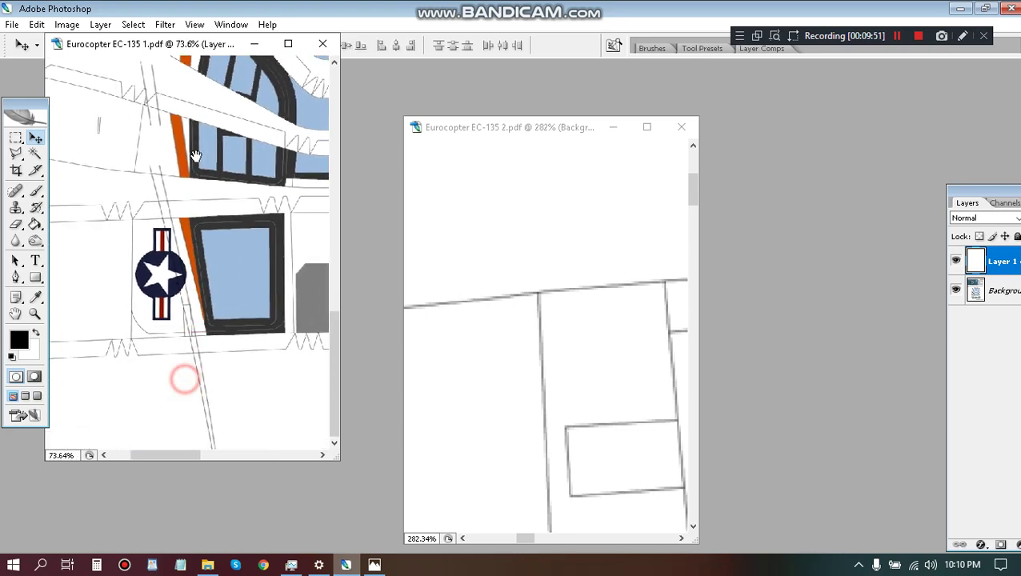
pyautogui.scroll(3, 178, 296)
pyautogui.moveTo(159, 219); pyautogui.dragTo(204, 309)
pyautogui.scroll(5, 206, 355)
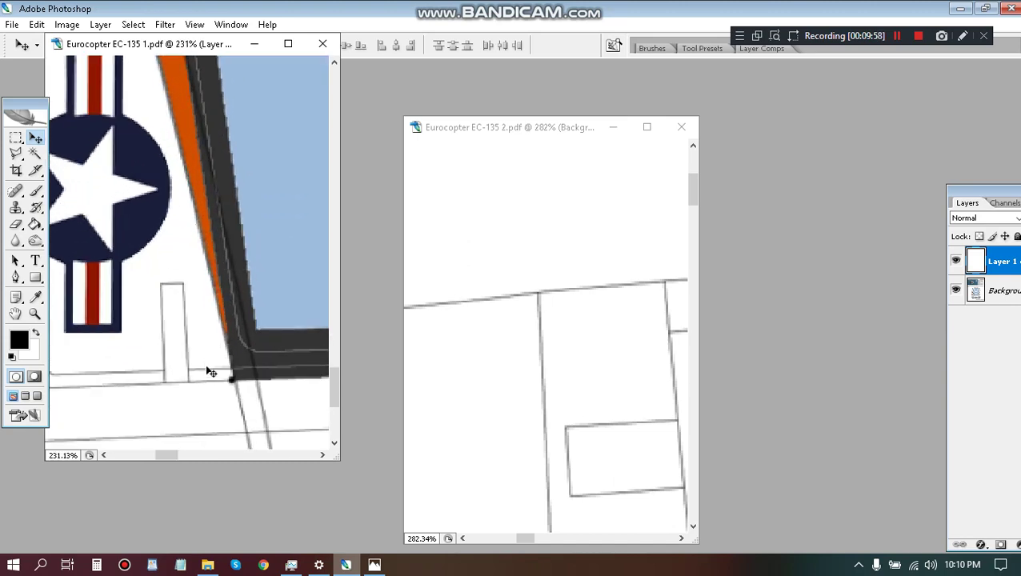